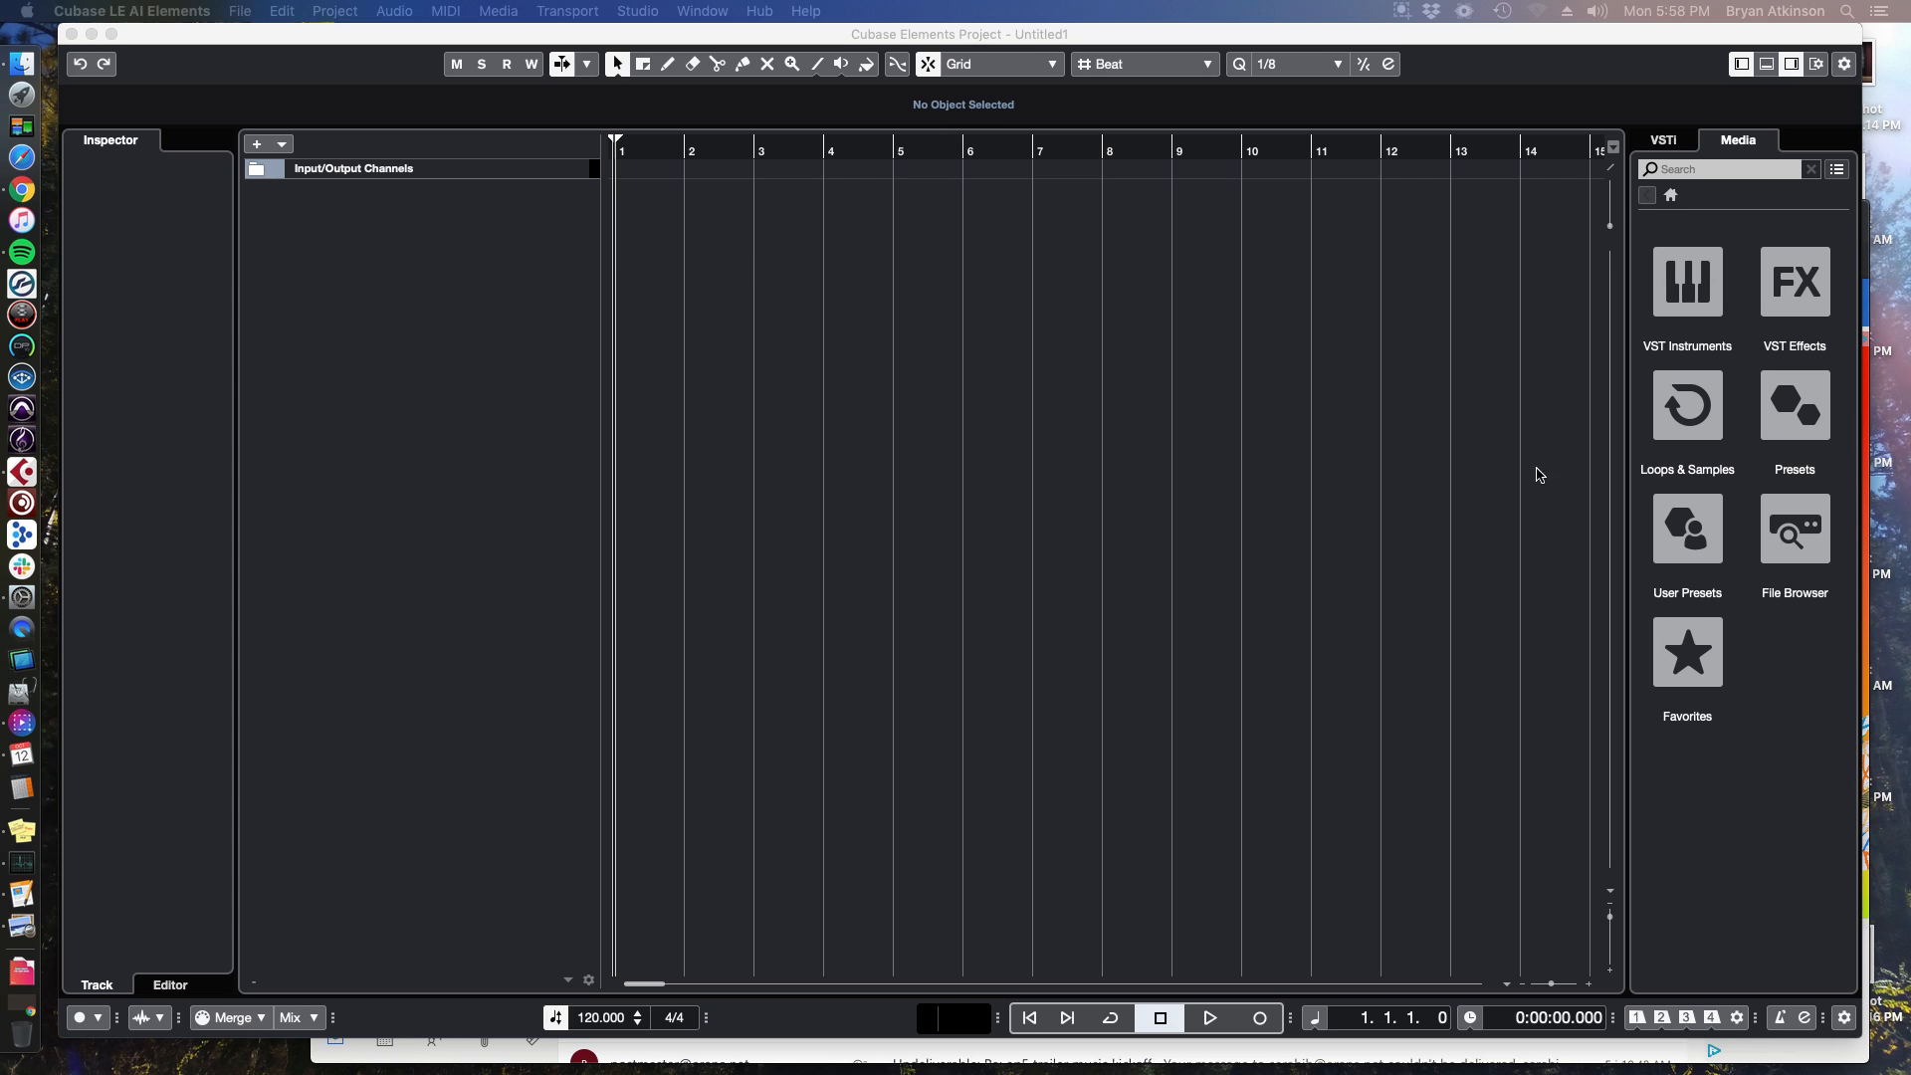
{"action": "left_click", "coordinate": [1251, 335]}
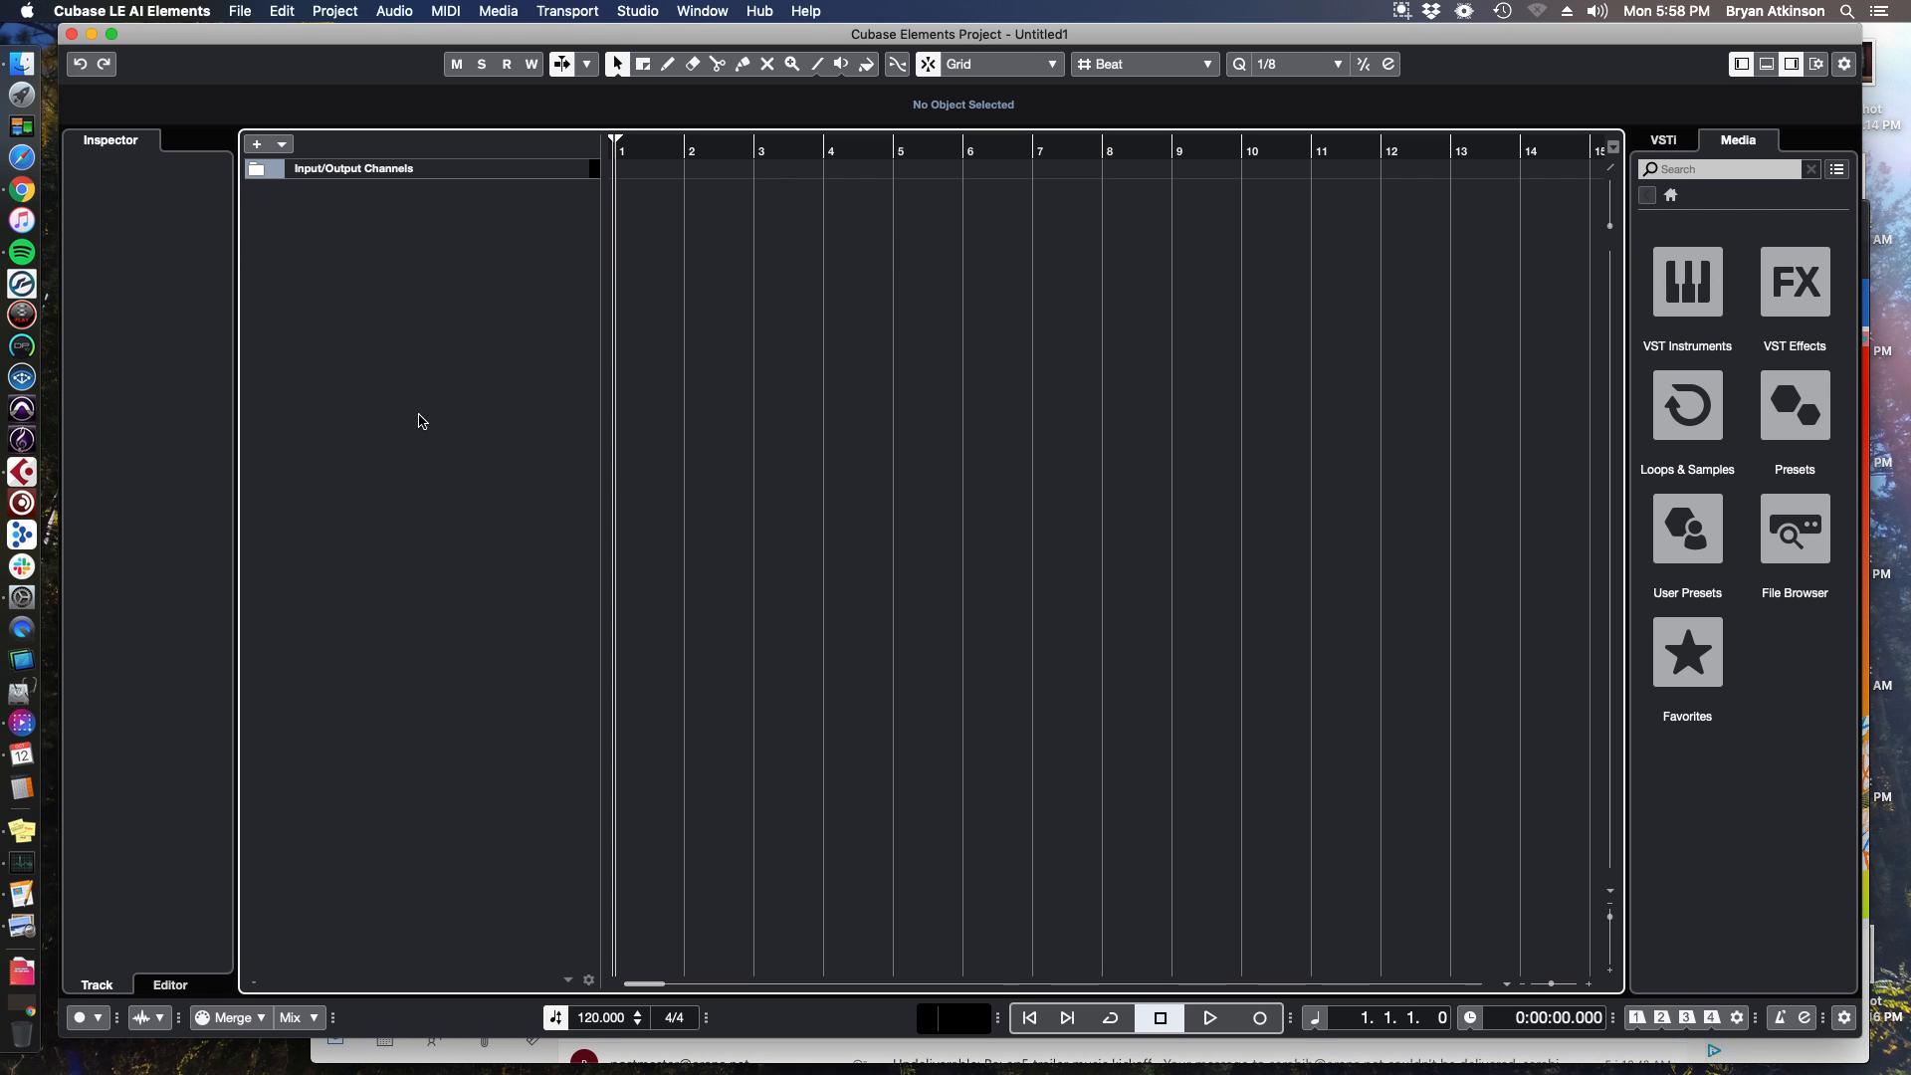
{"action": "right_click", "coordinate": [394, 261]}
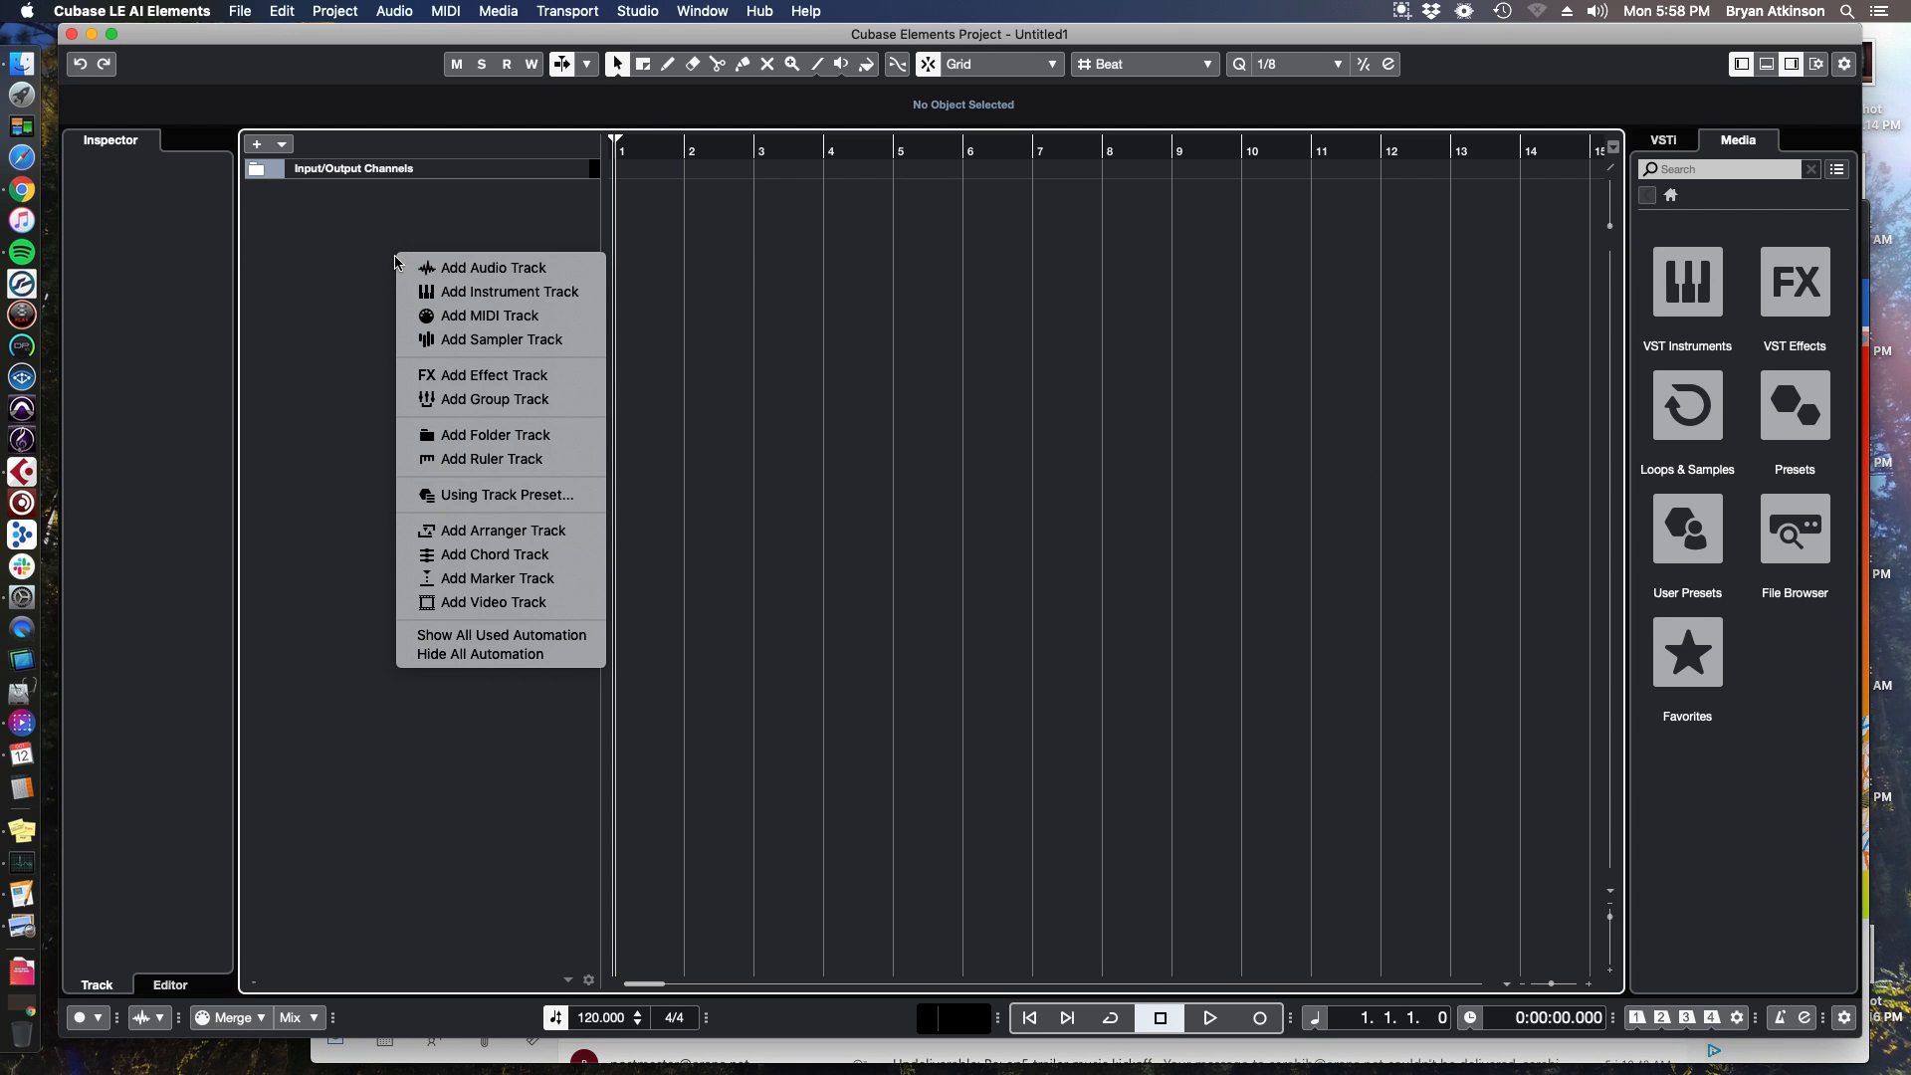
{"action": "left_click", "coordinate": [336, 308]}
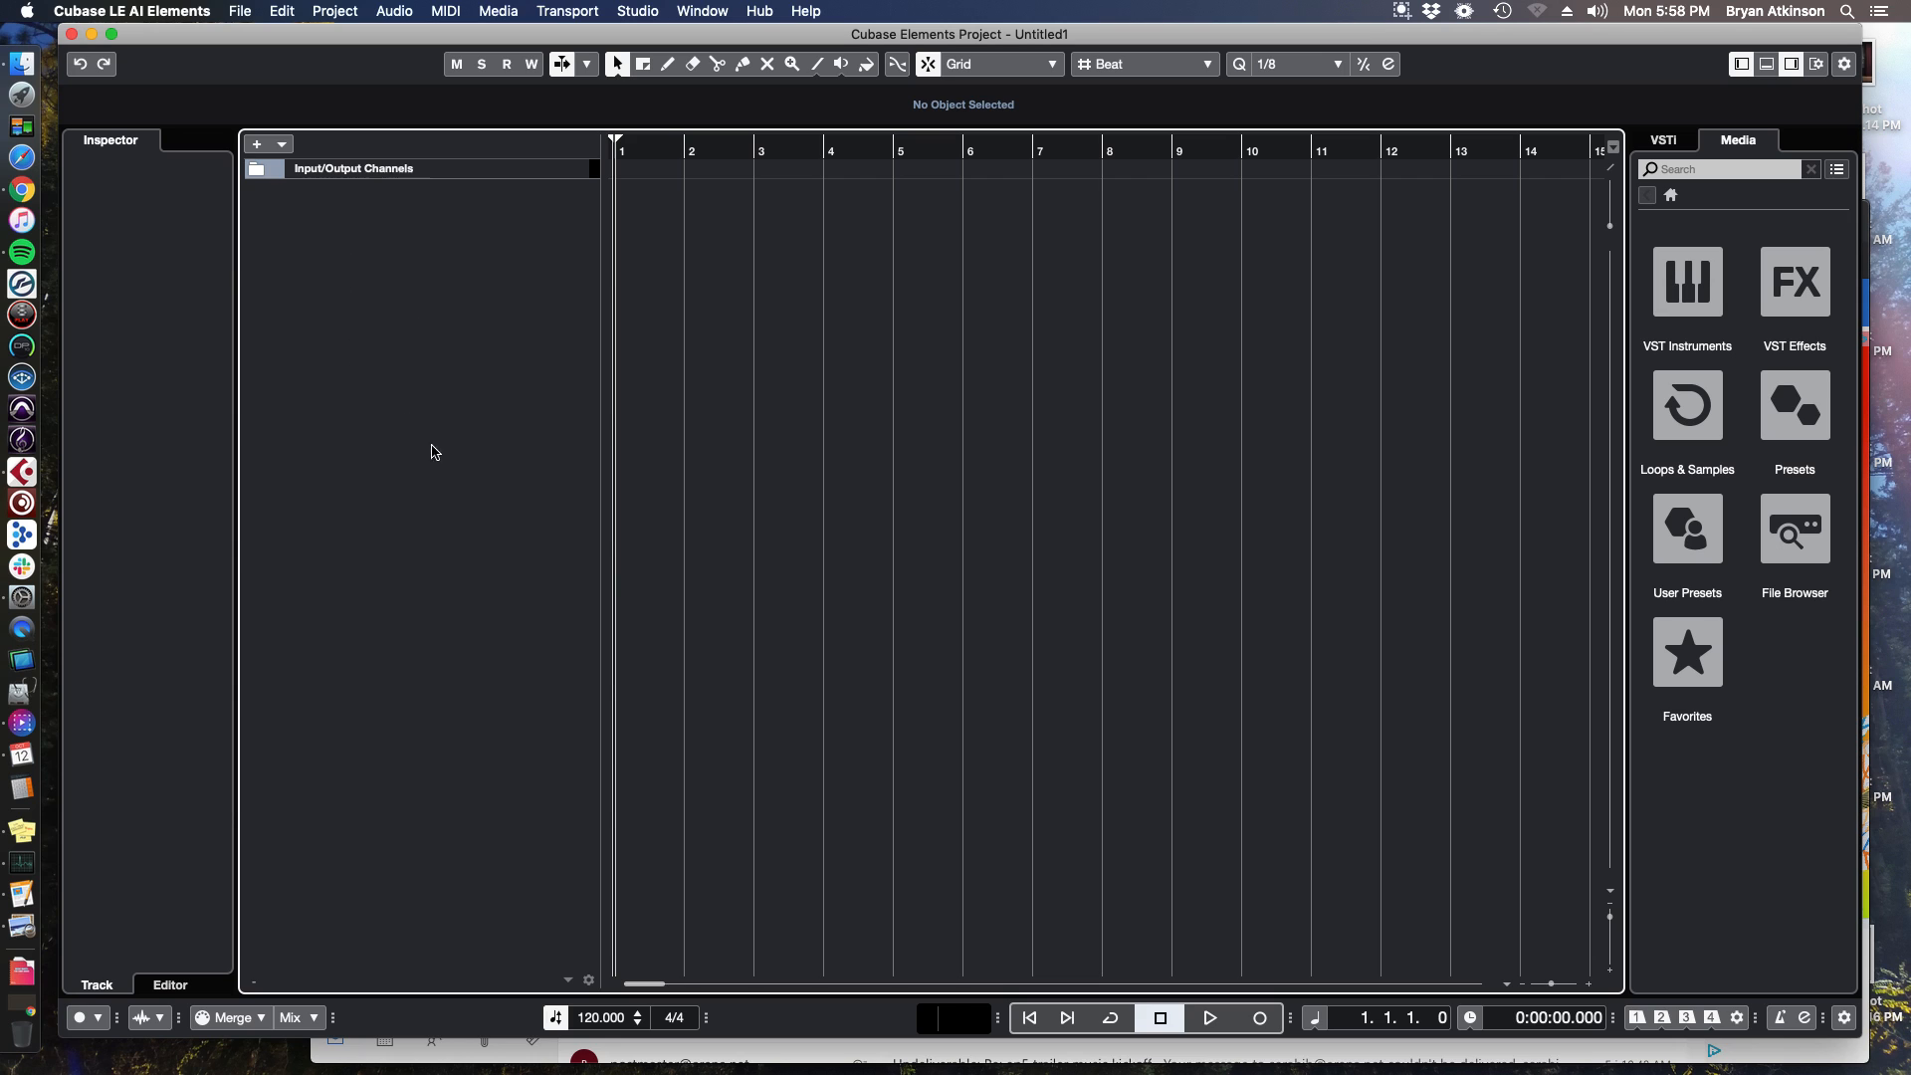
Start adding an instrument track and choose HALion Sonic SE as its instrument.
{"action": "right_click", "coordinate": [344, 264]}
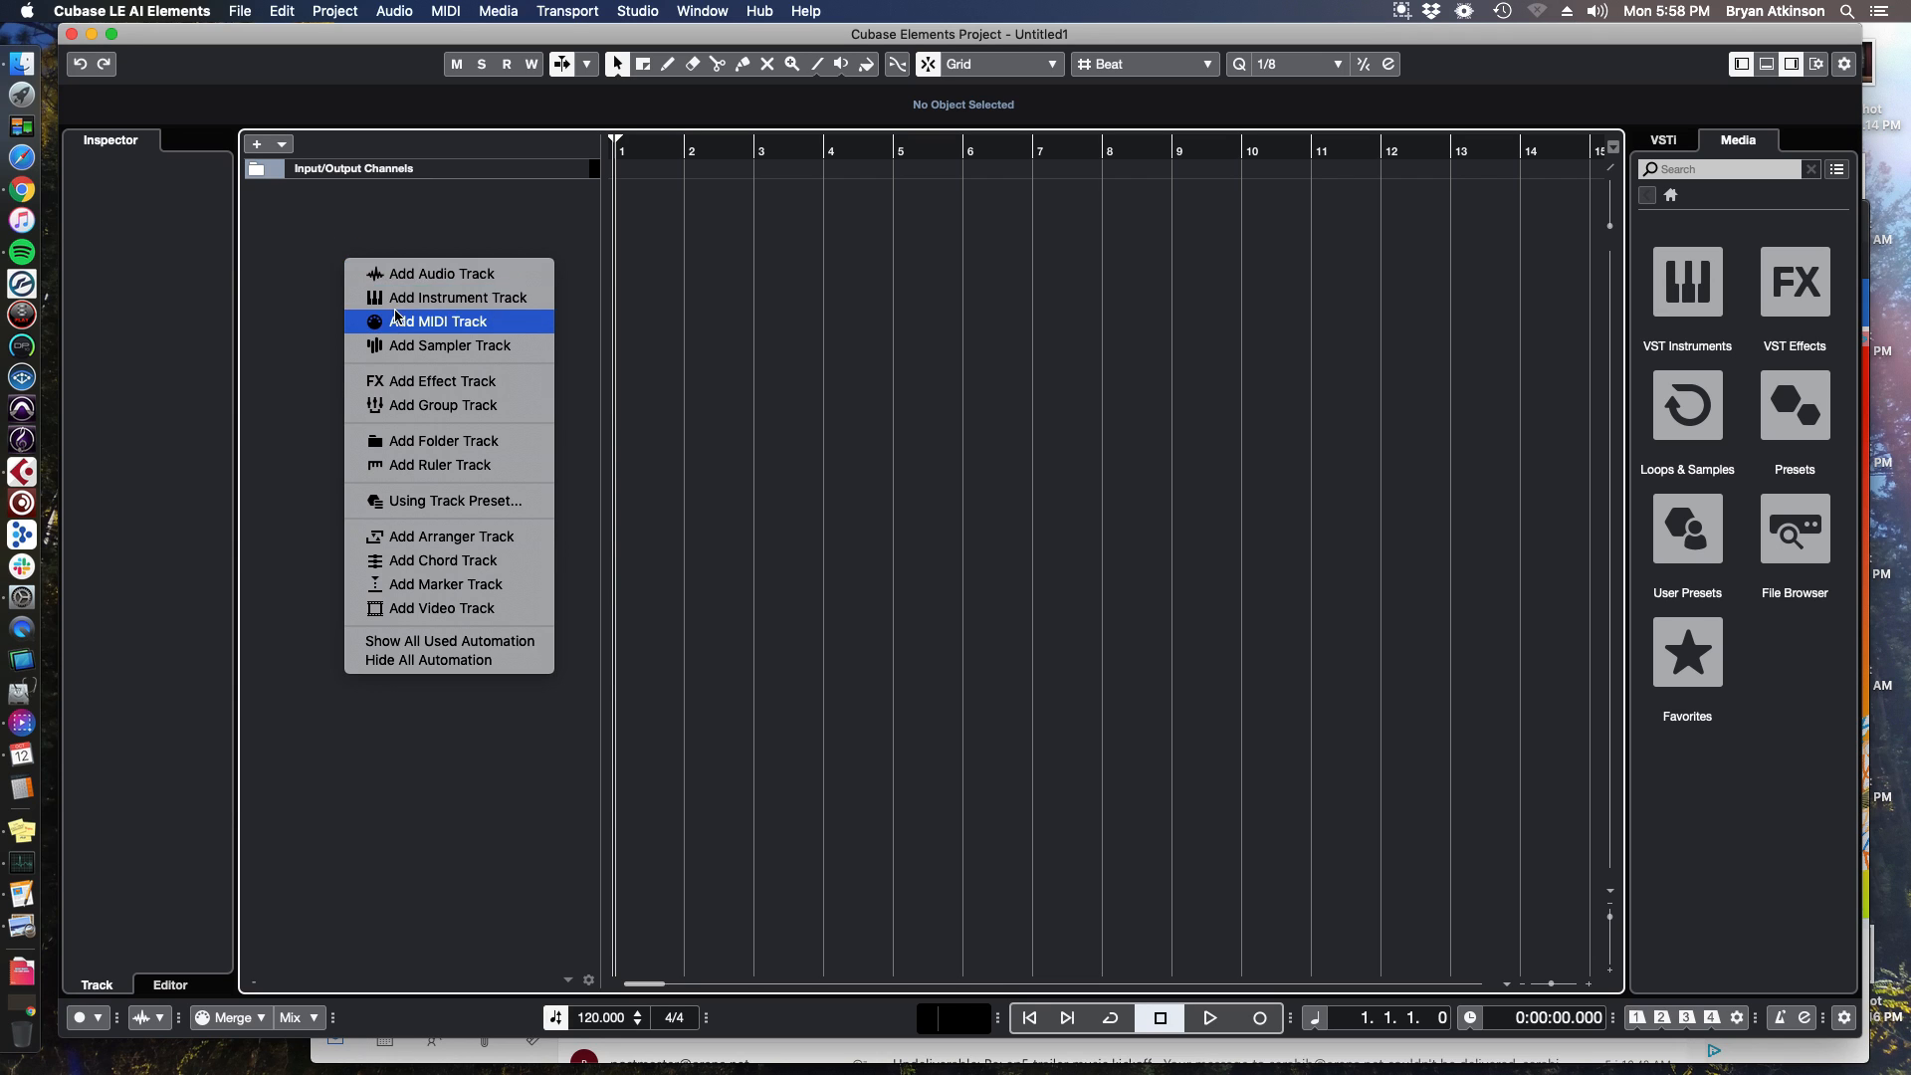
{"action": "left_click", "coordinate": [465, 301]}
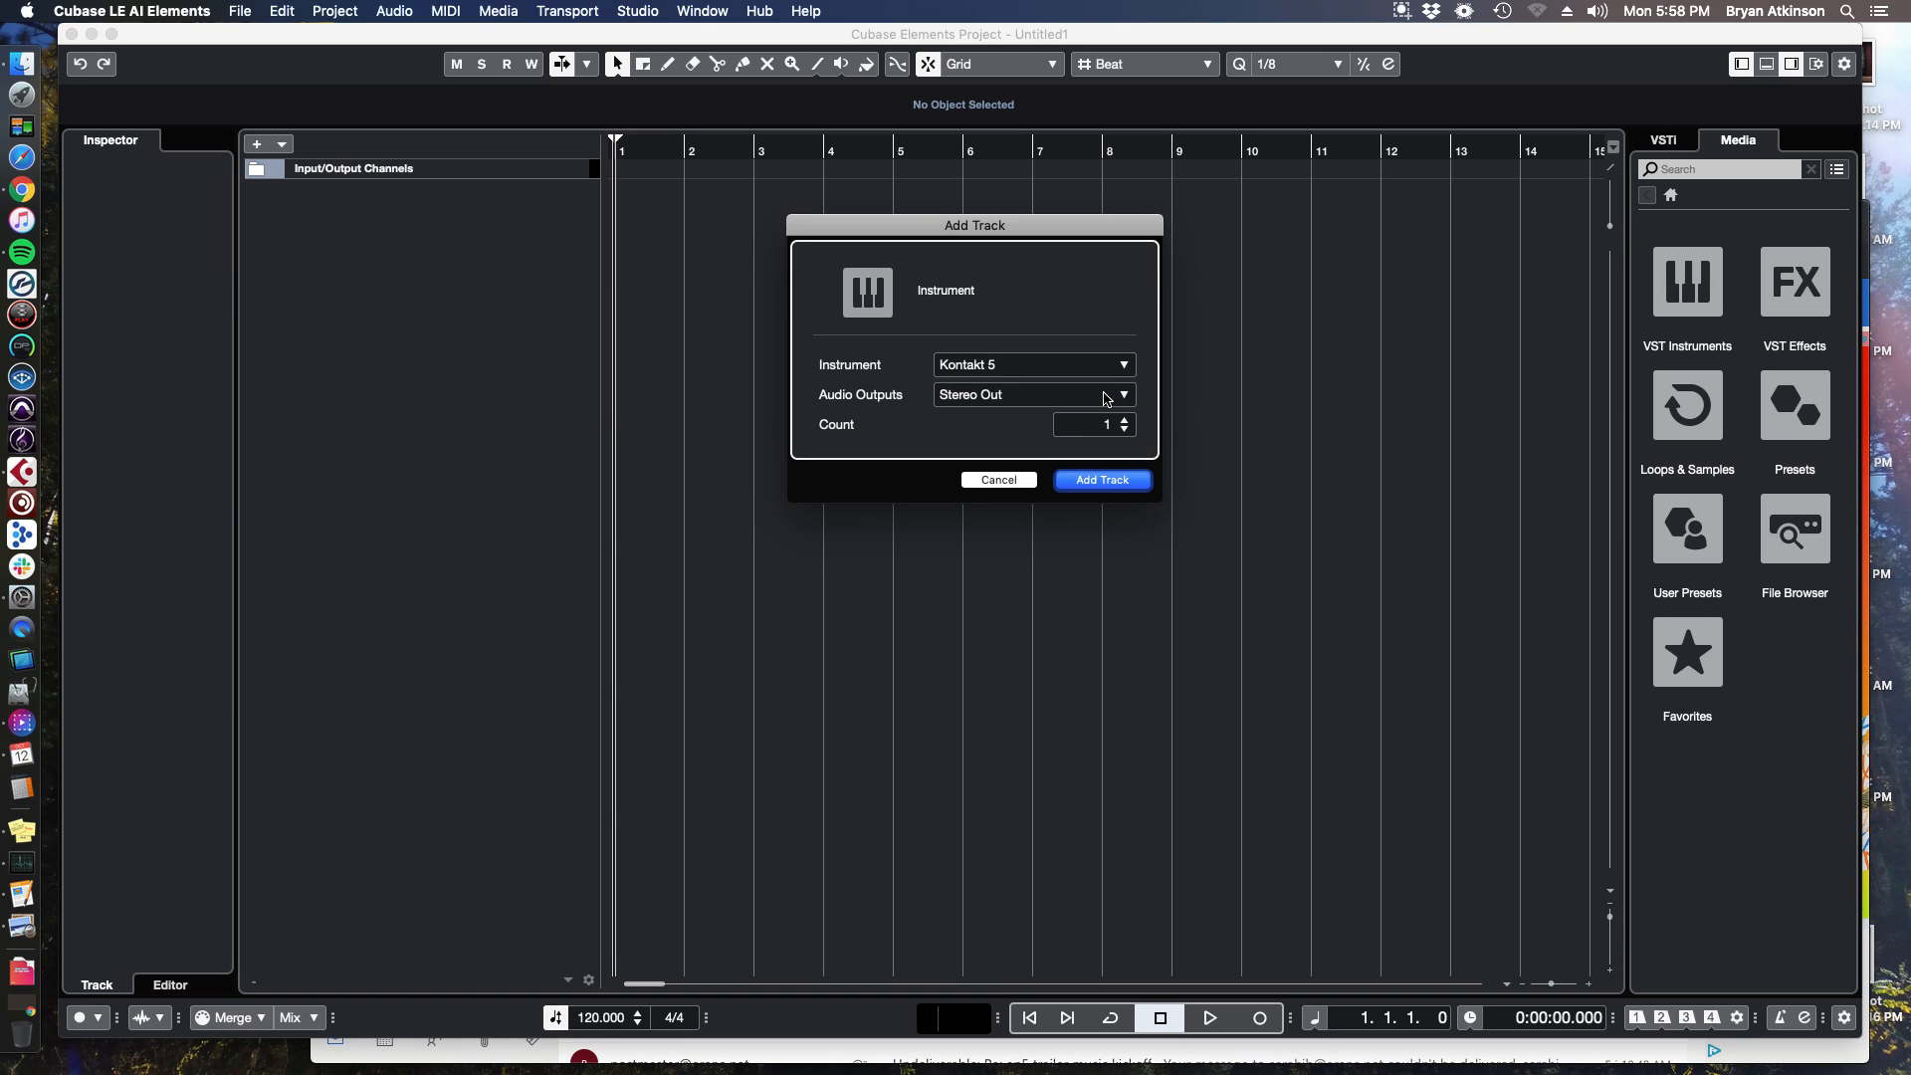
{"action": "left_click", "coordinate": [967, 368]}
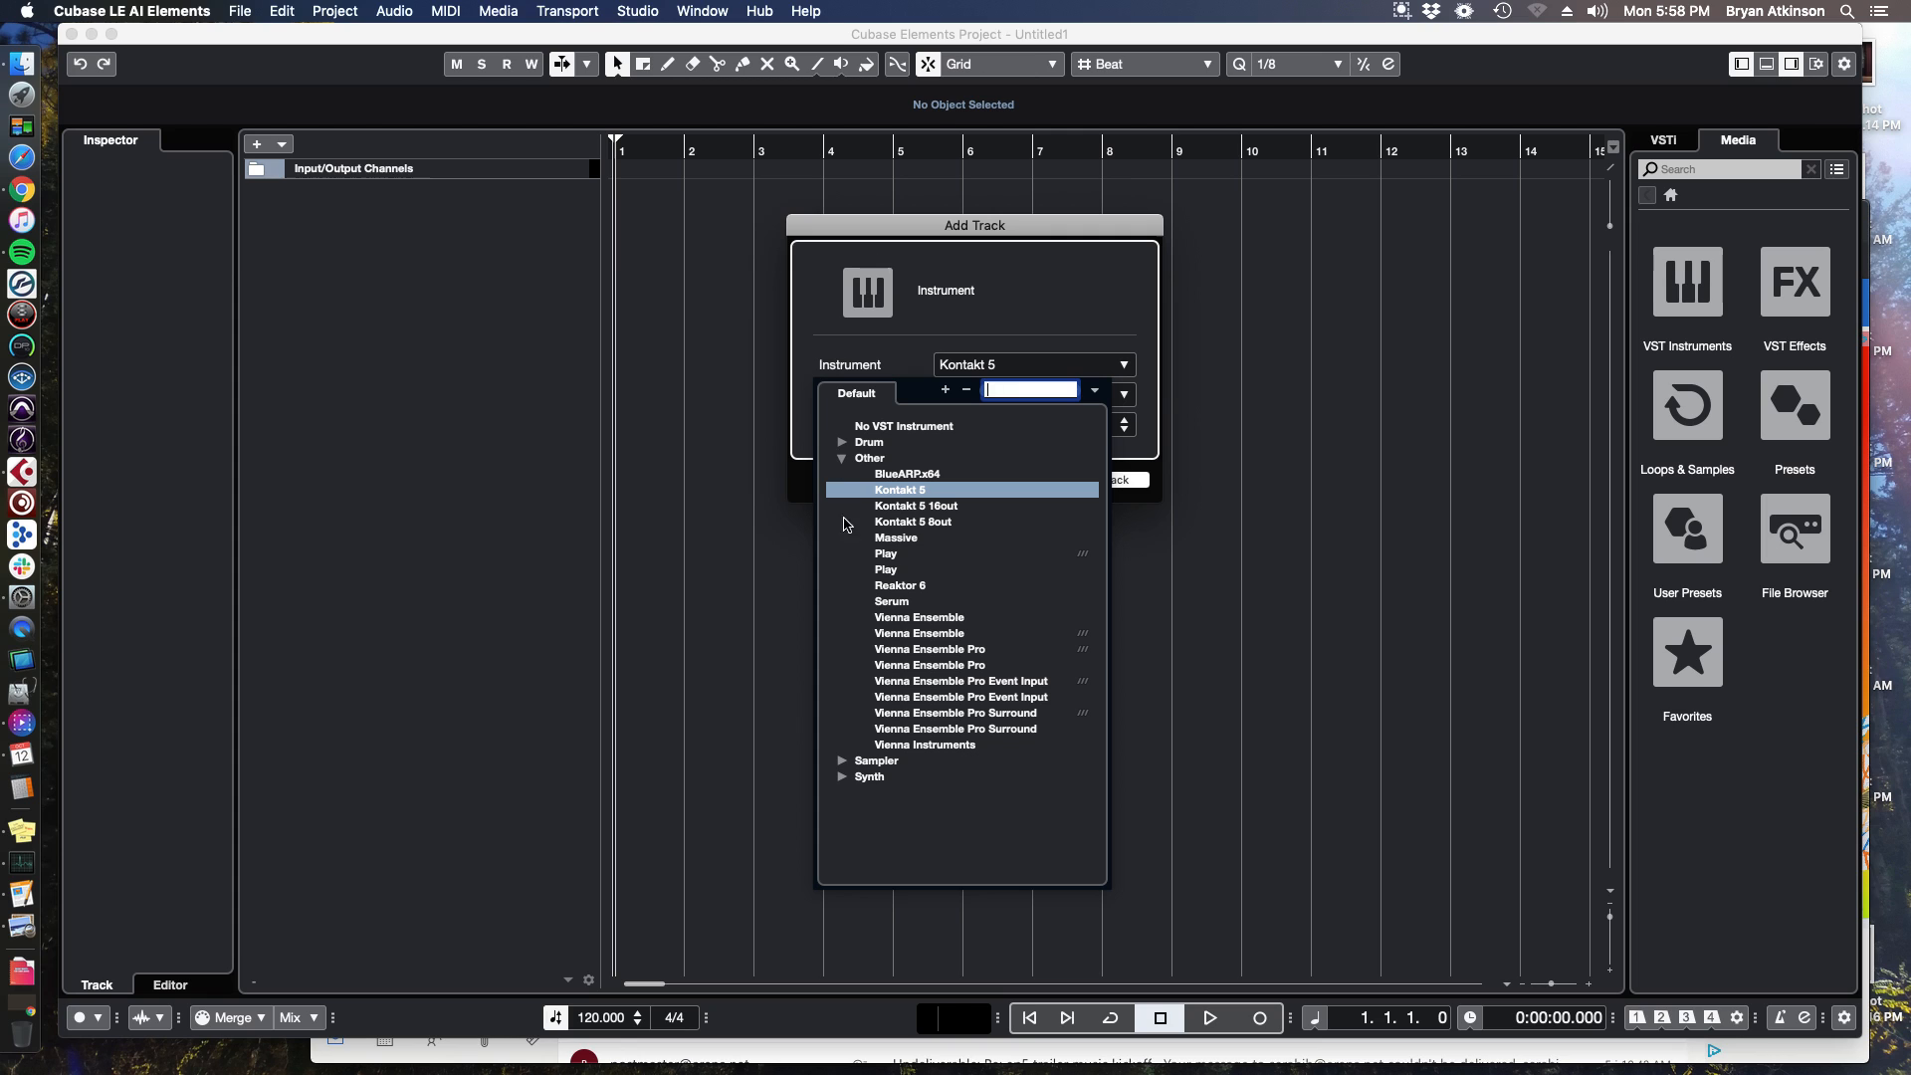
{"action": "left_click", "coordinate": [842, 777]}
{"action": "left_click", "coordinate": [842, 460]}
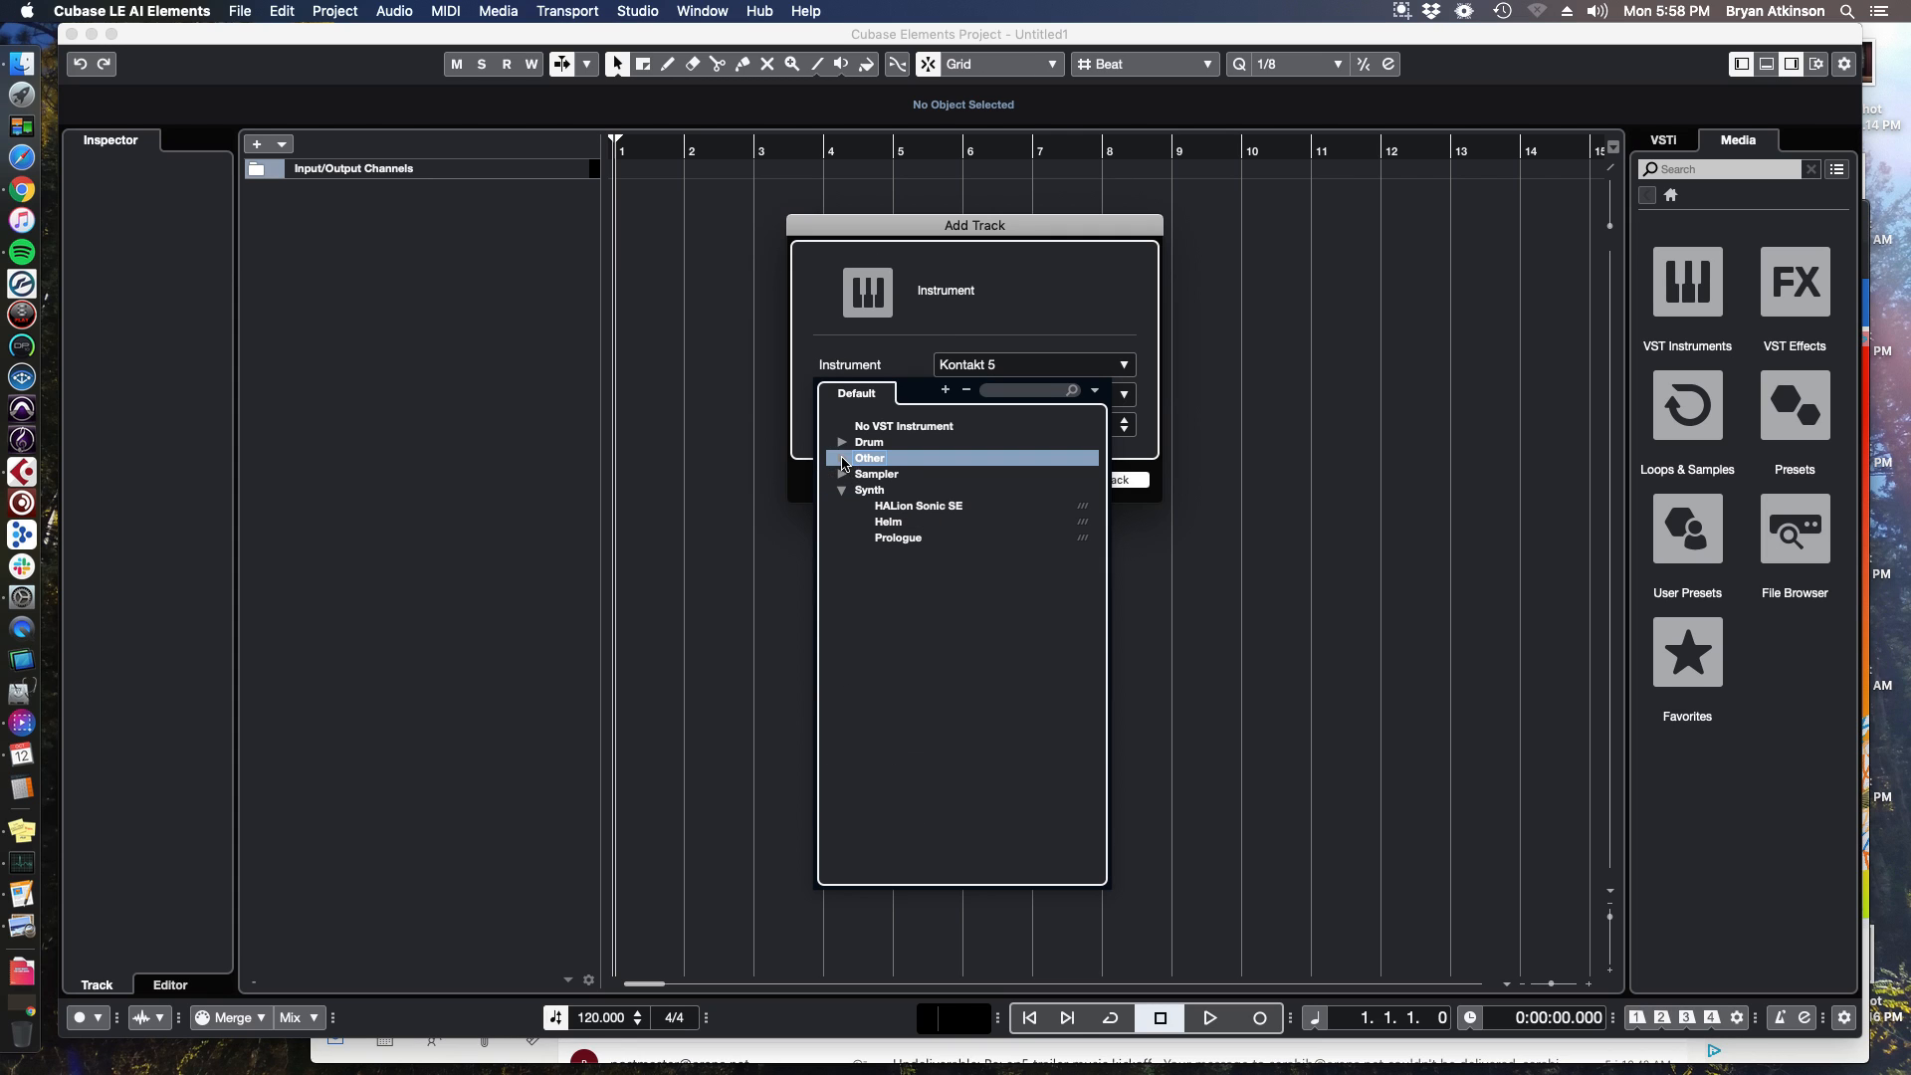
{"action": "left_click", "coordinate": [896, 541]}
{"action": "left_click", "coordinate": [973, 374]}
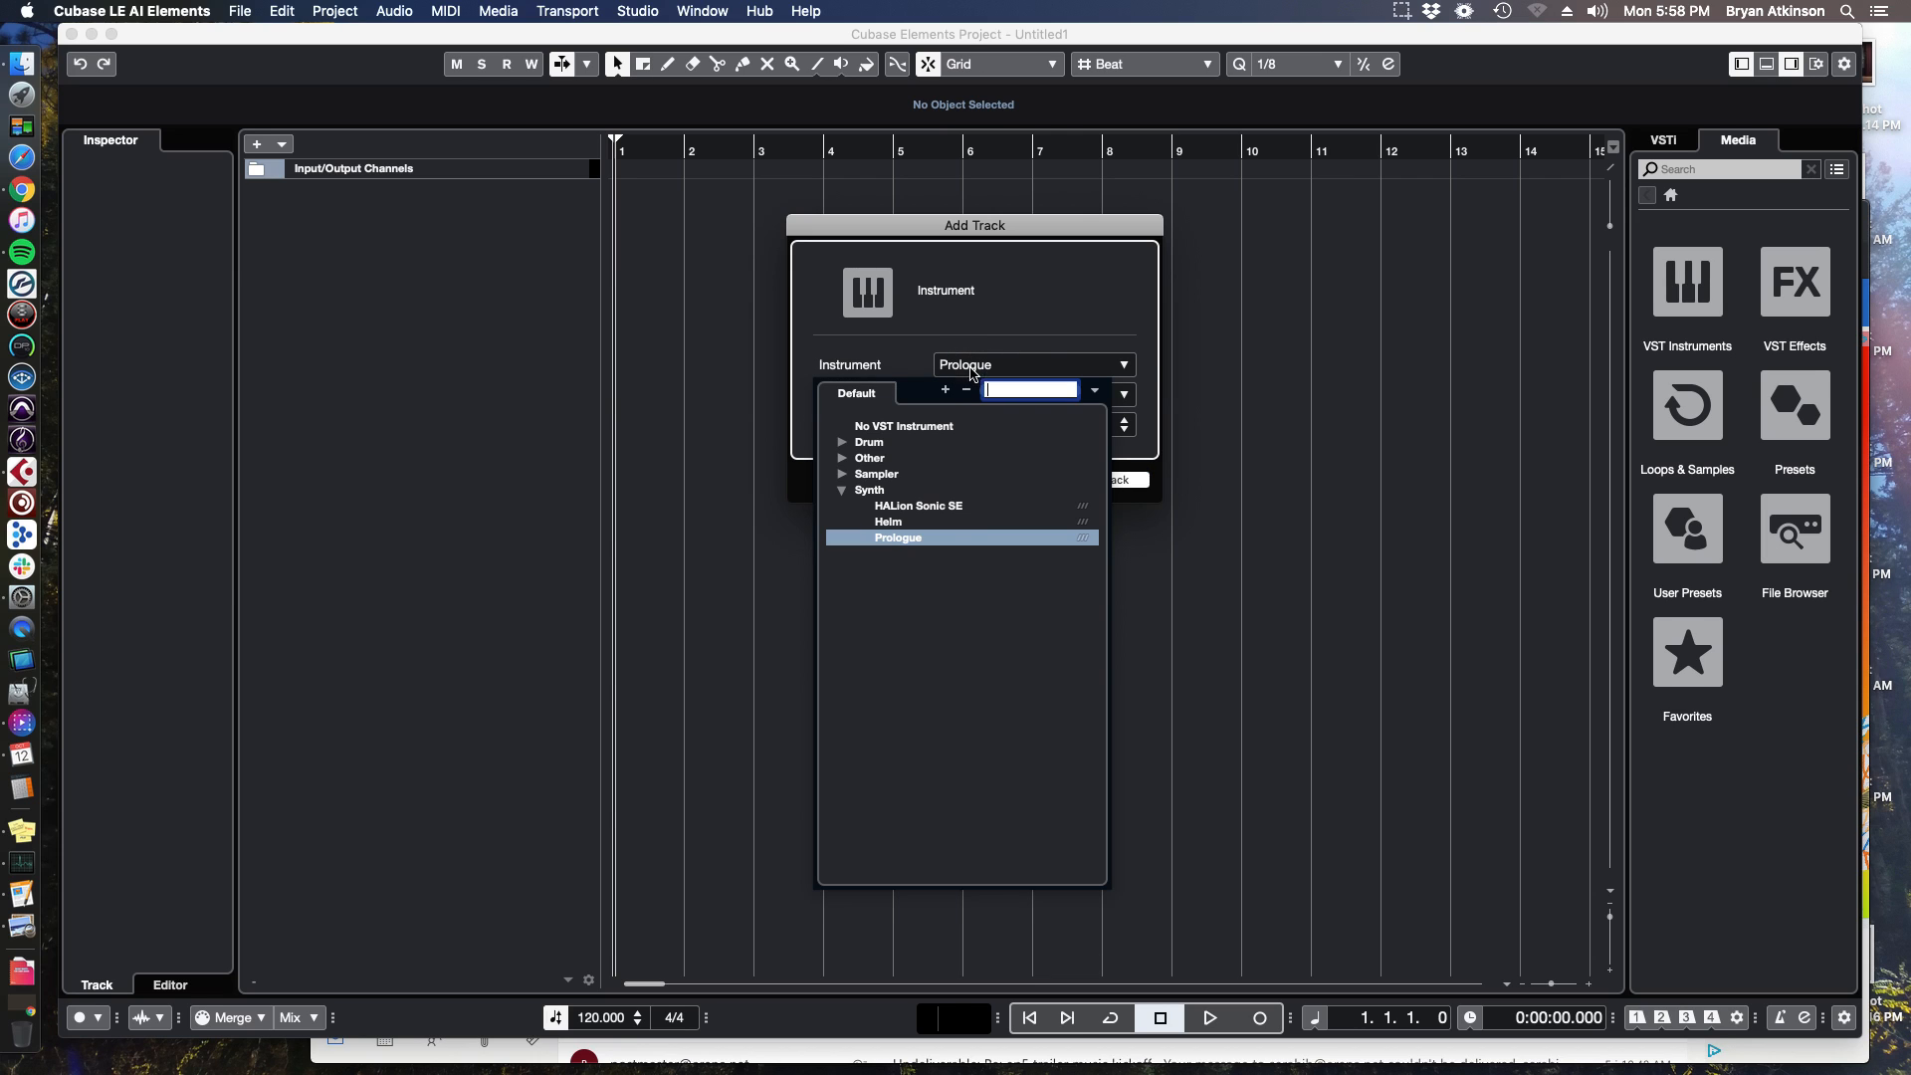
{"action": "left_click", "coordinate": [946, 508]}
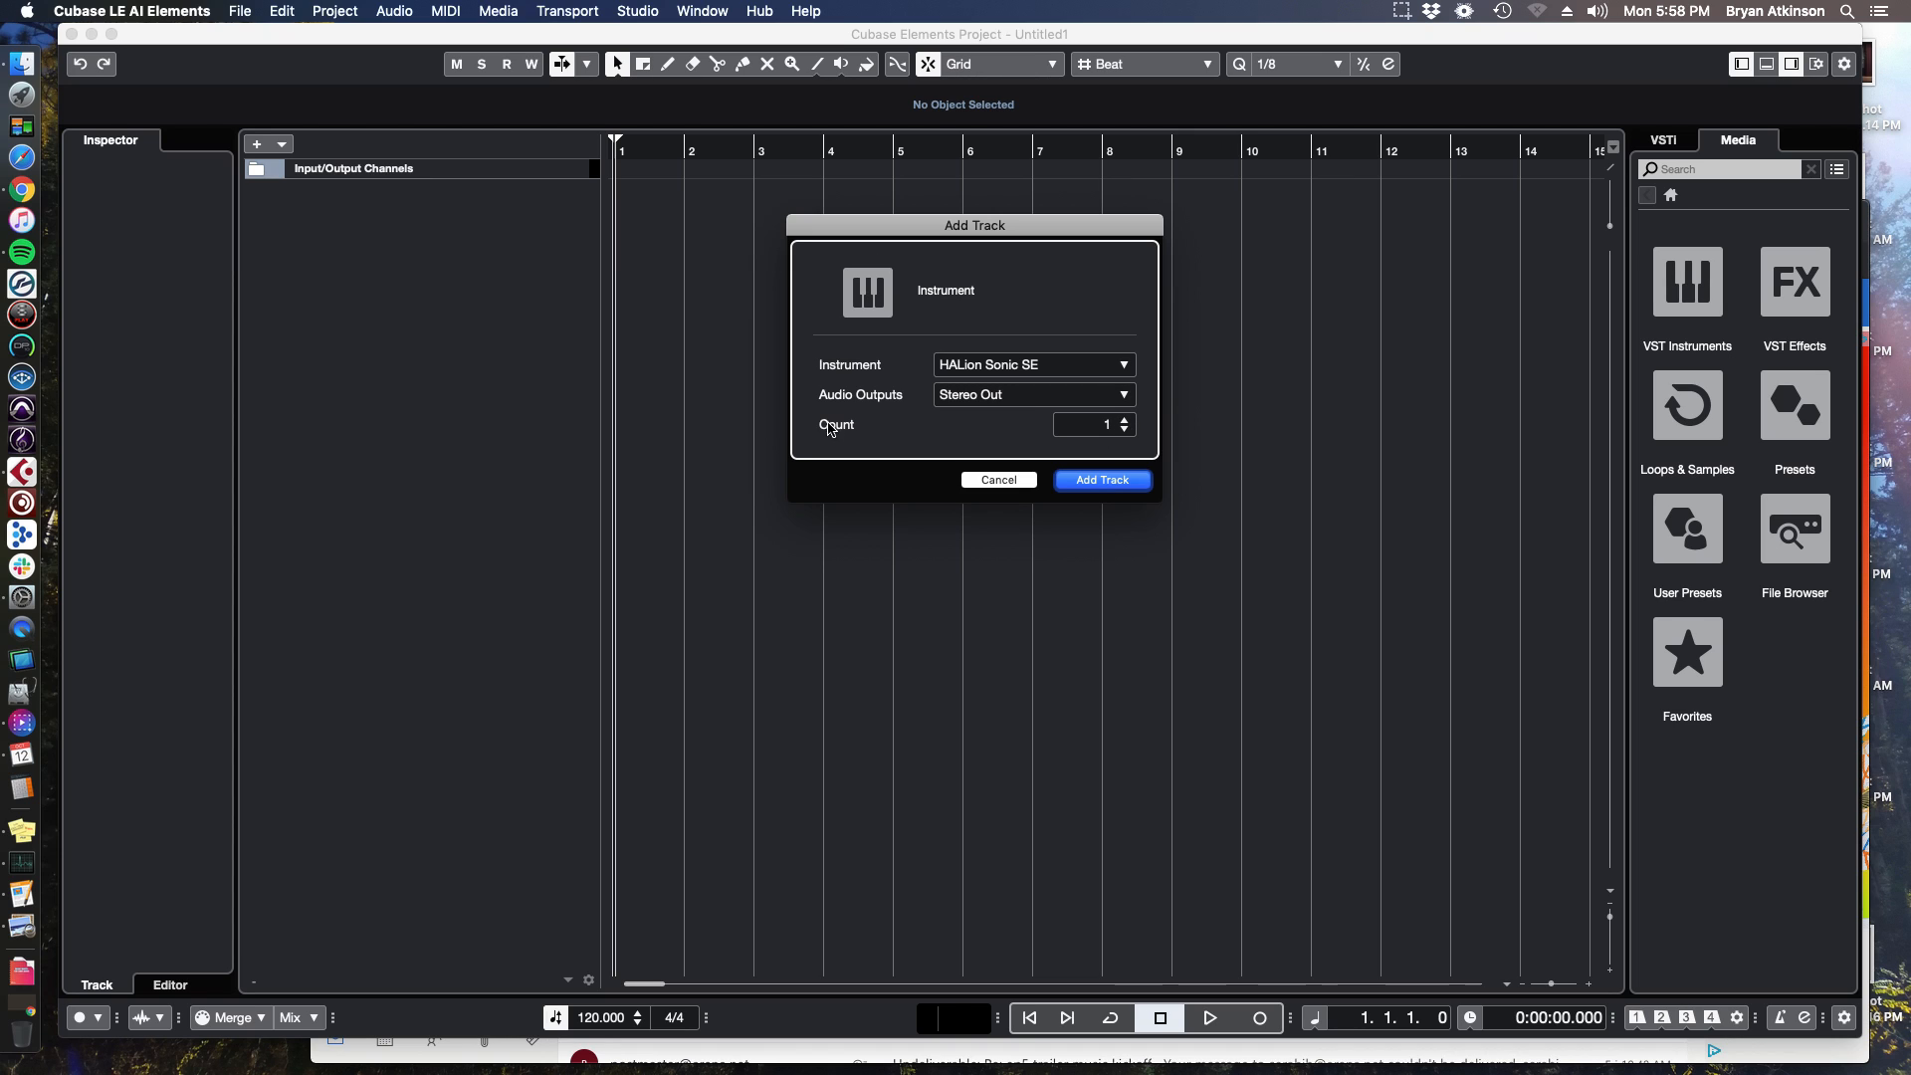
Set the track count to 2 and add the instrument track.
{"action": "left_click", "coordinate": [1125, 420]}
{"action": "left_click", "coordinate": [1125, 420]}
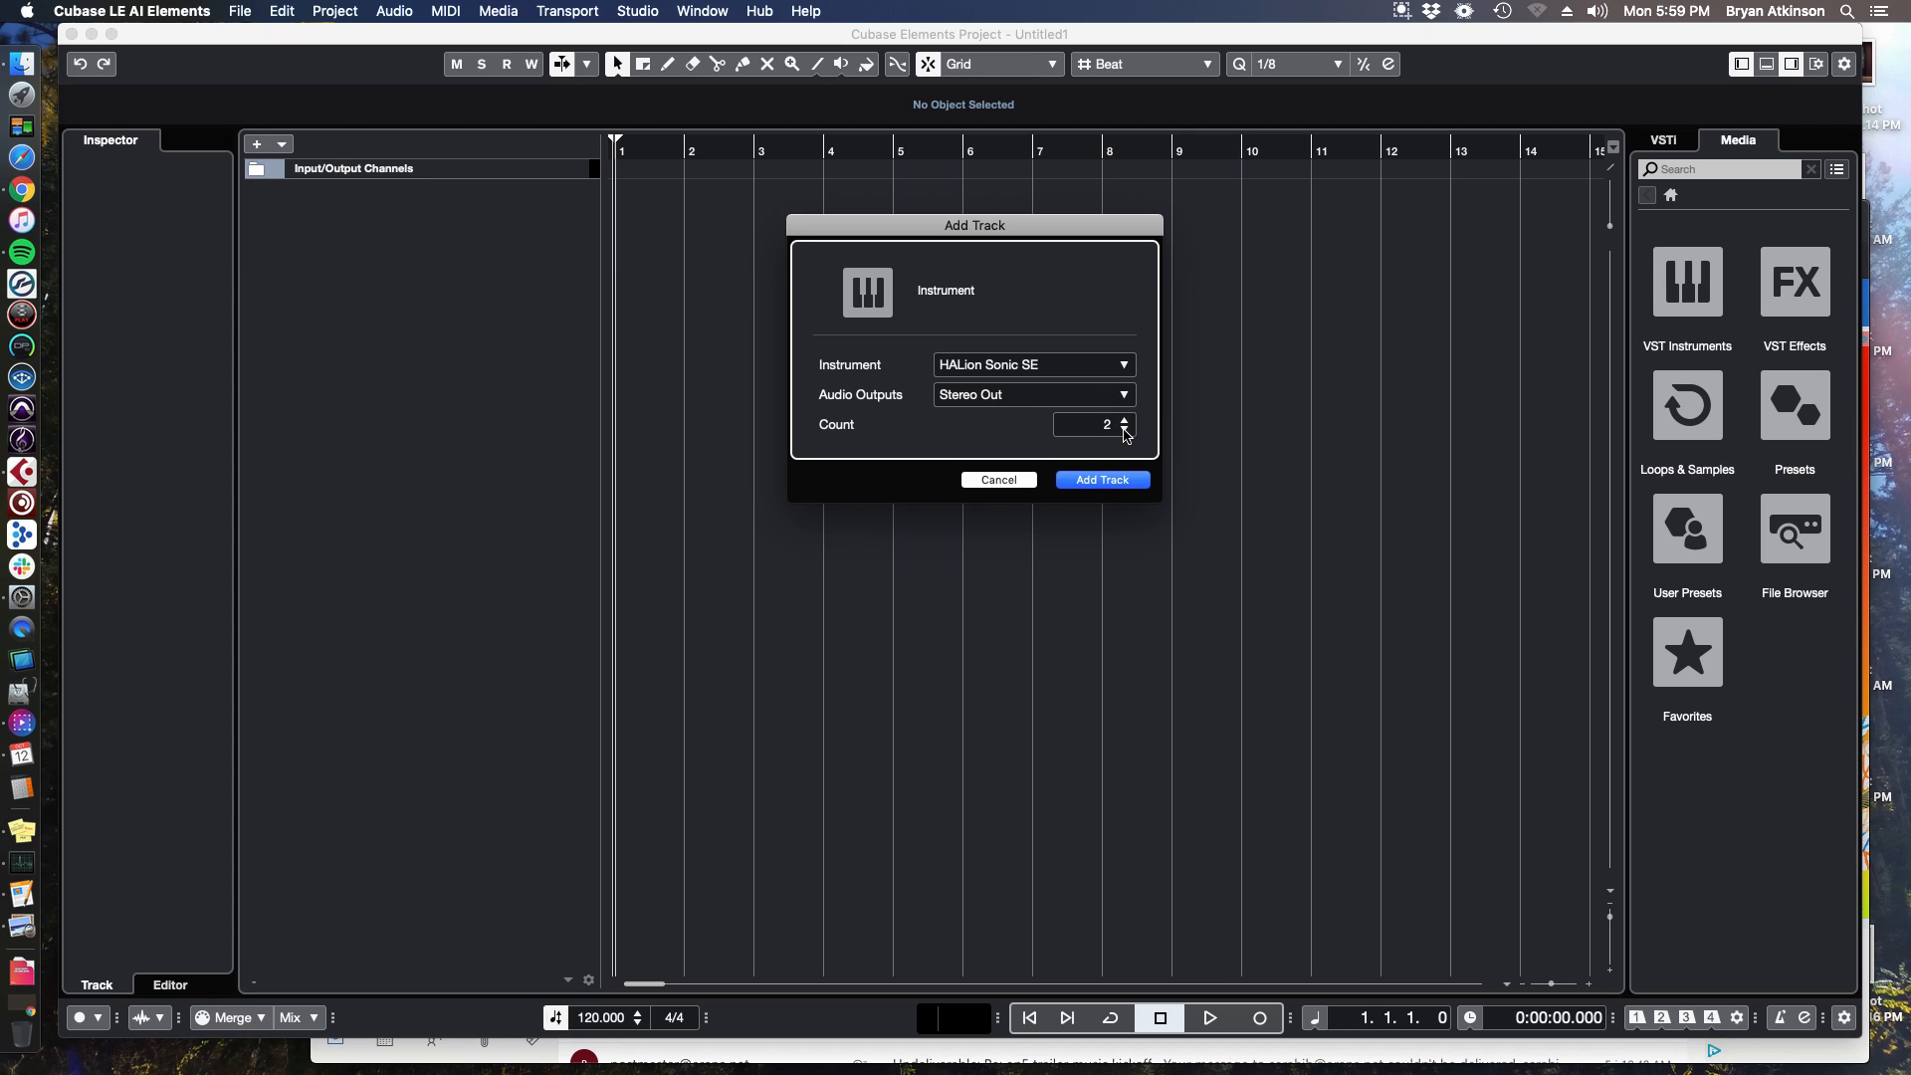
{"action": "left_click", "coordinate": [1115, 480]}
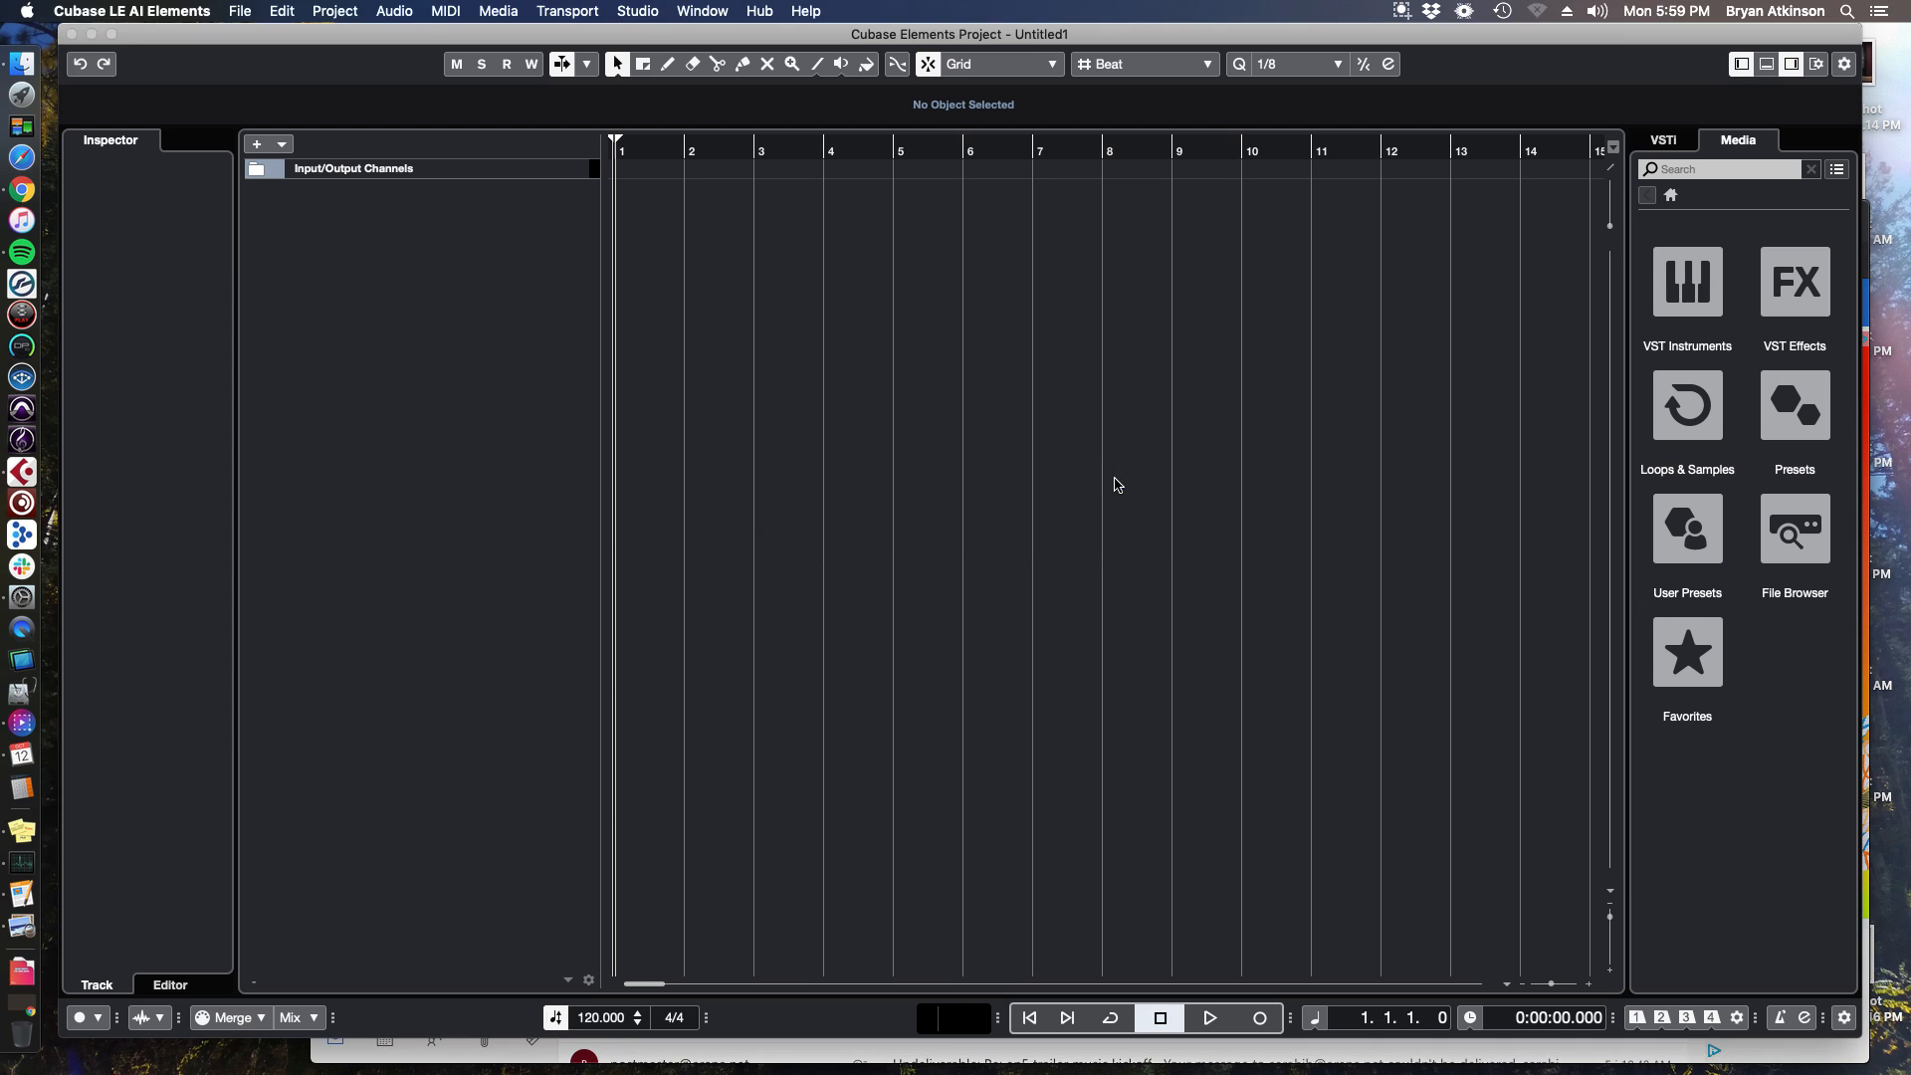
Filter the HALion Sonic SE browser to the Bass category and load the [GM 036] Fretless Bass program.
{"action": "left_click_drag", "start_coordinate": [975, 172], "coordinate": [761, 184]}
{"action": "left_click", "coordinate": [862, 302]}
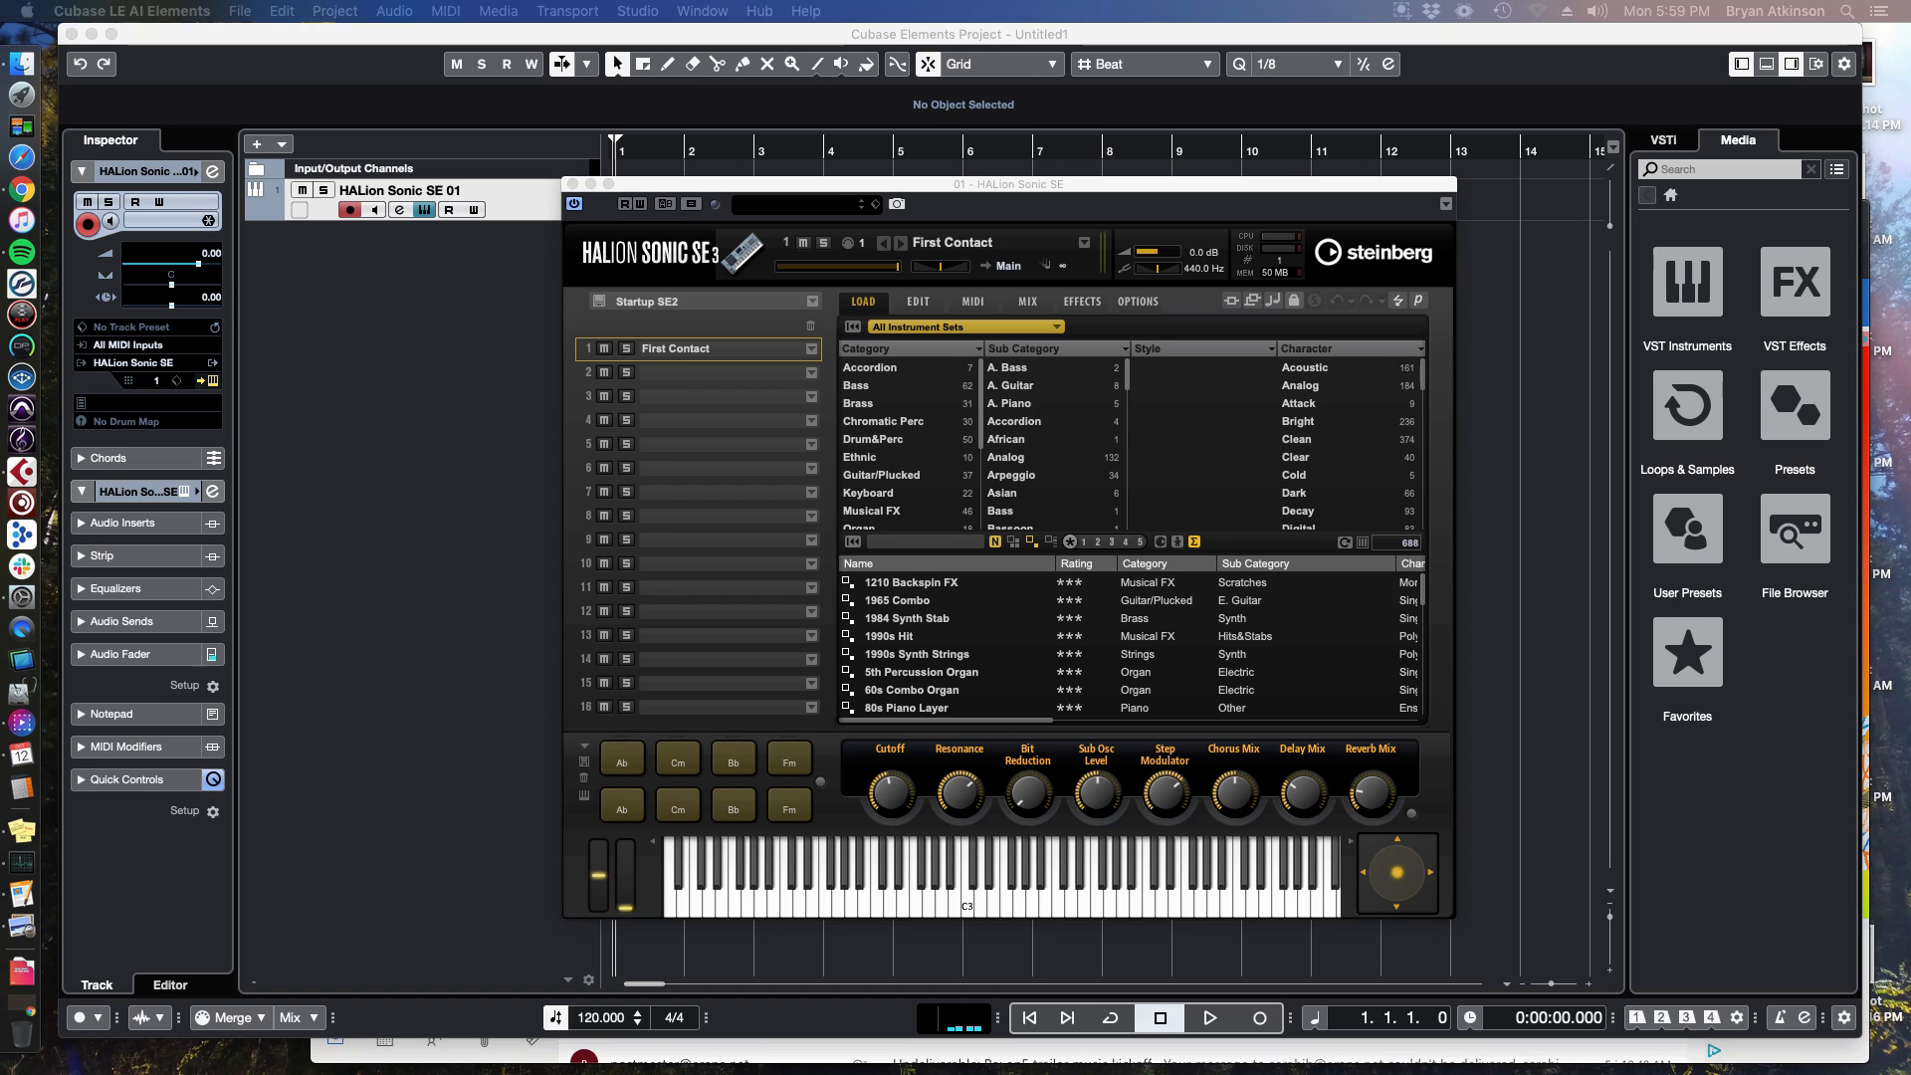
{"action": "left_click", "coordinate": [894, 389]}
{"action": "left_click", "coordinate": [893, 403]}
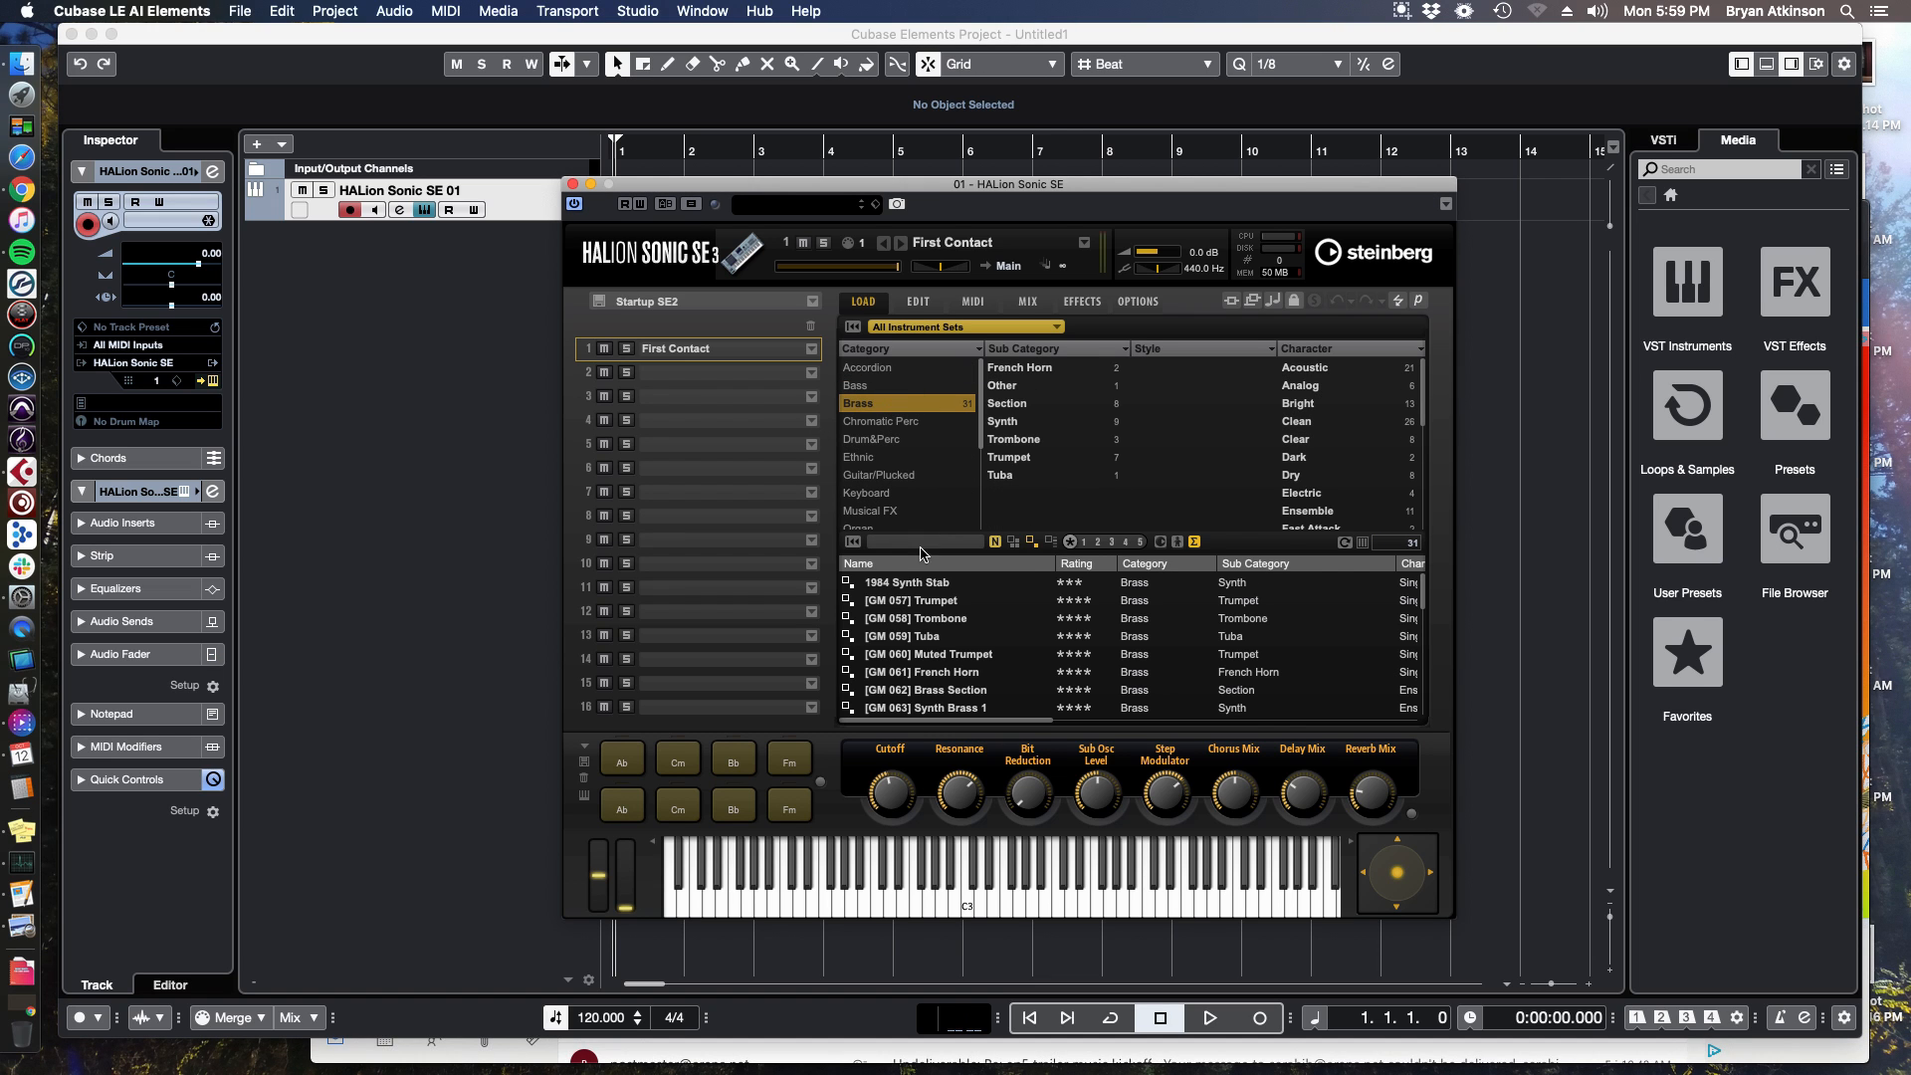
{"action": "left_click", "coordinate": [899, 390]}
{"action": "double_click", "coordinate": [926, 627]}
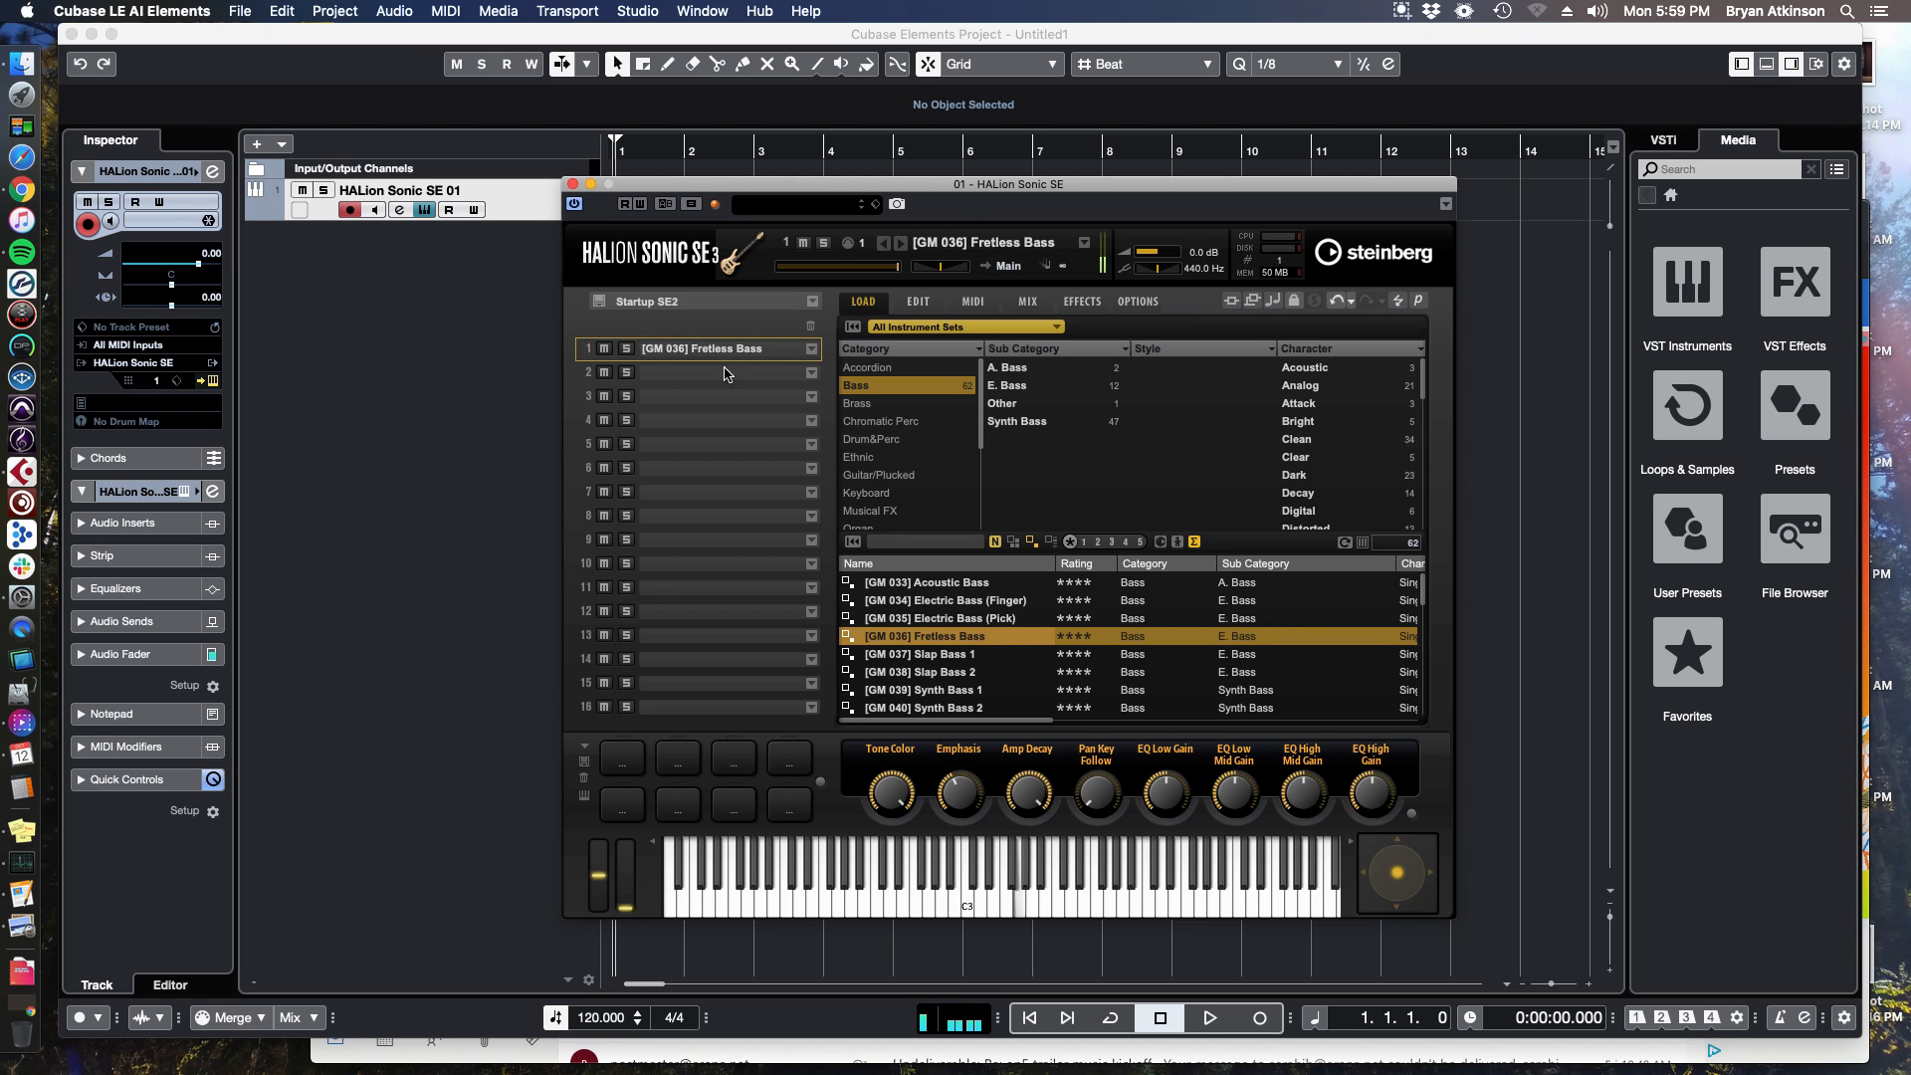
Browse through the bass programs listed in the HALion Sonic SE browser.
{"action": "left_click", "coordinate": [913, 388]}
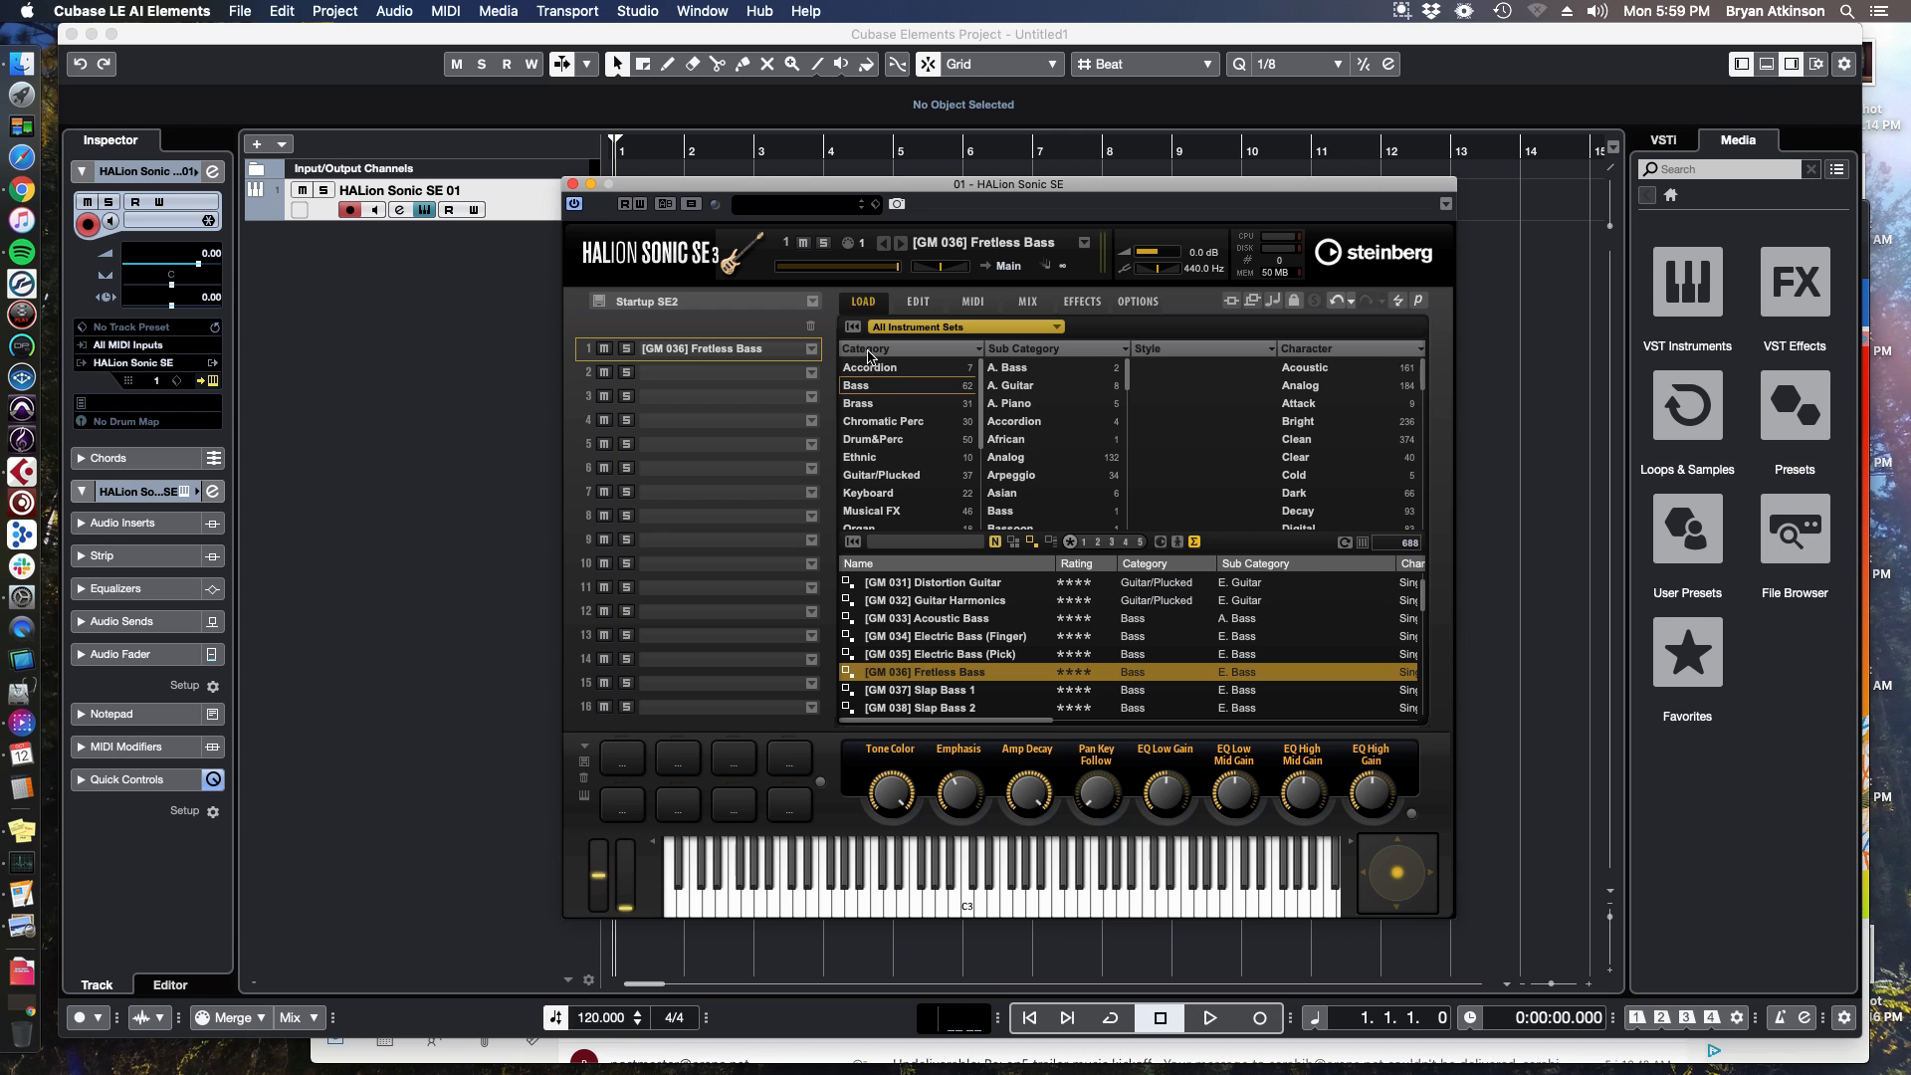
{"action": "left_click", "coordinate": [876, 388]}
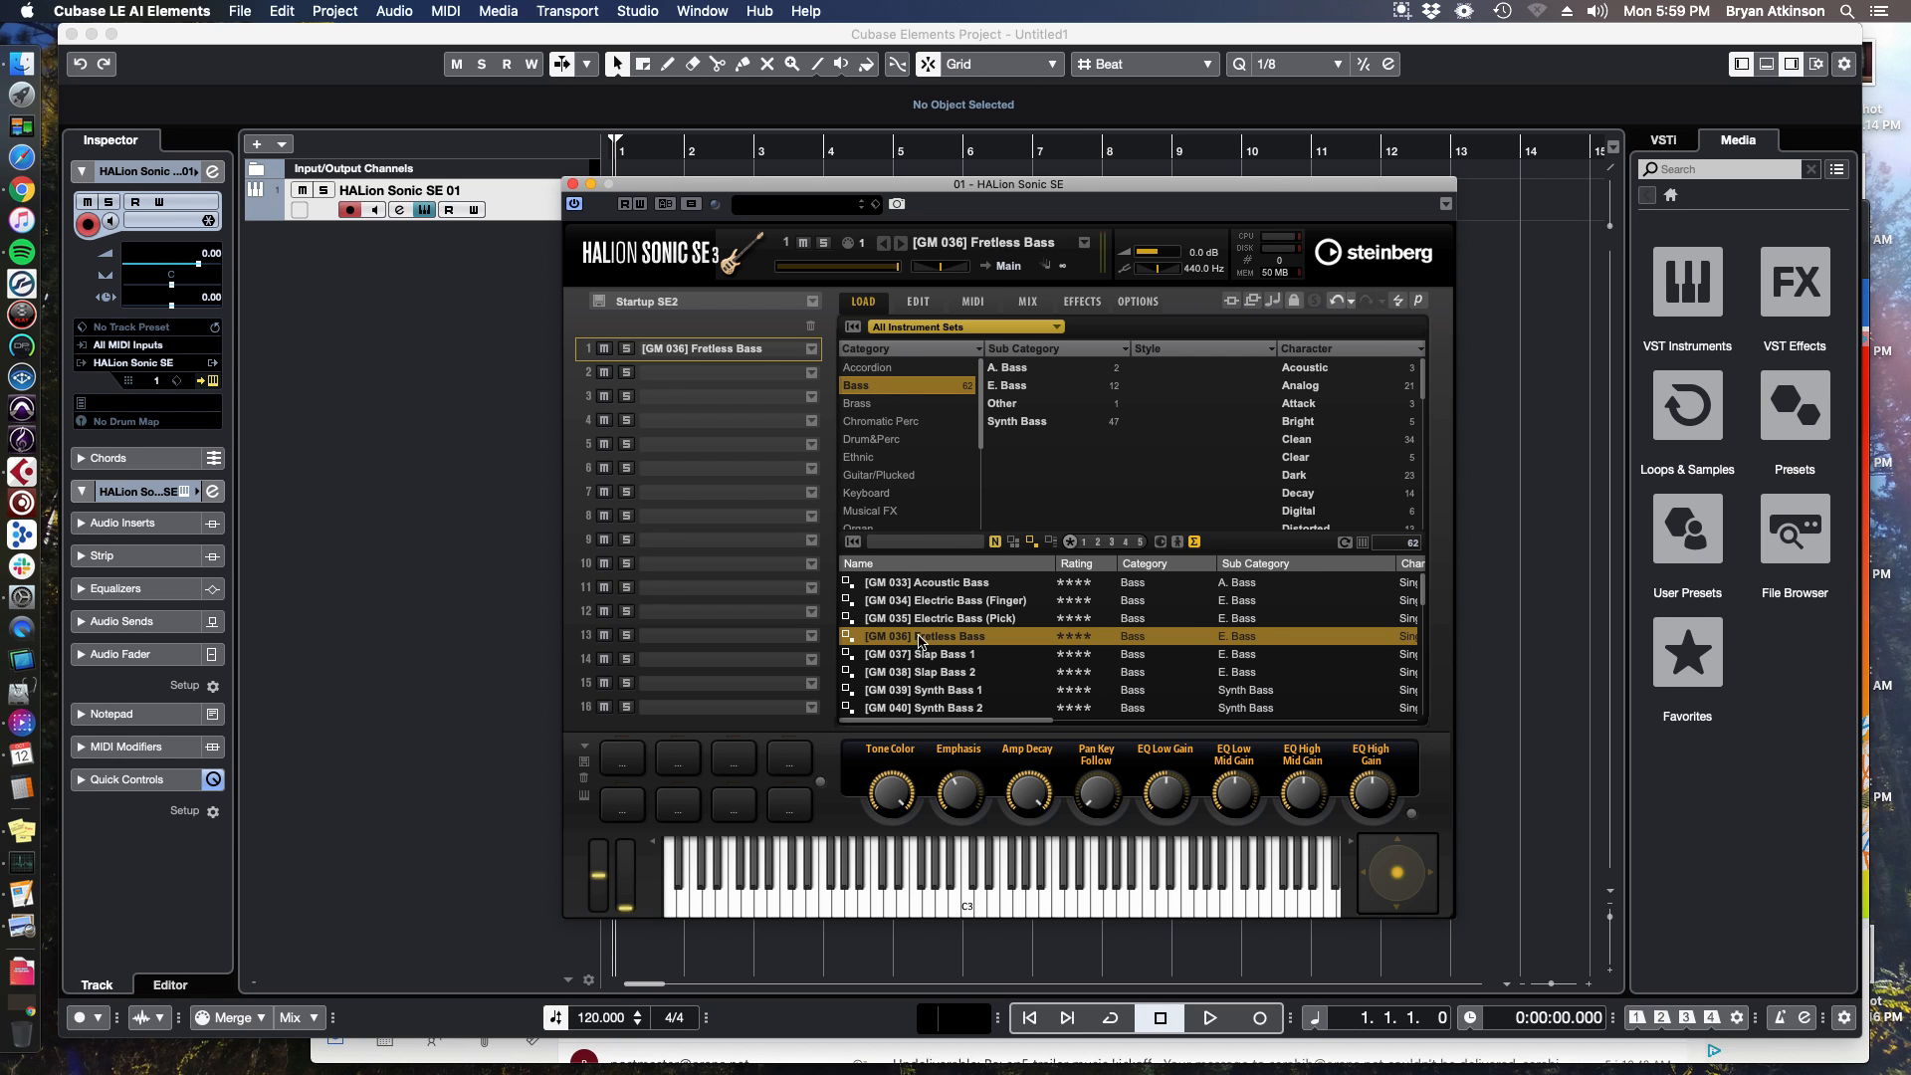
{"action": "scroll", "coordinate": [911, 634], "scroll_direction": "down", "scroll_amount": 15}
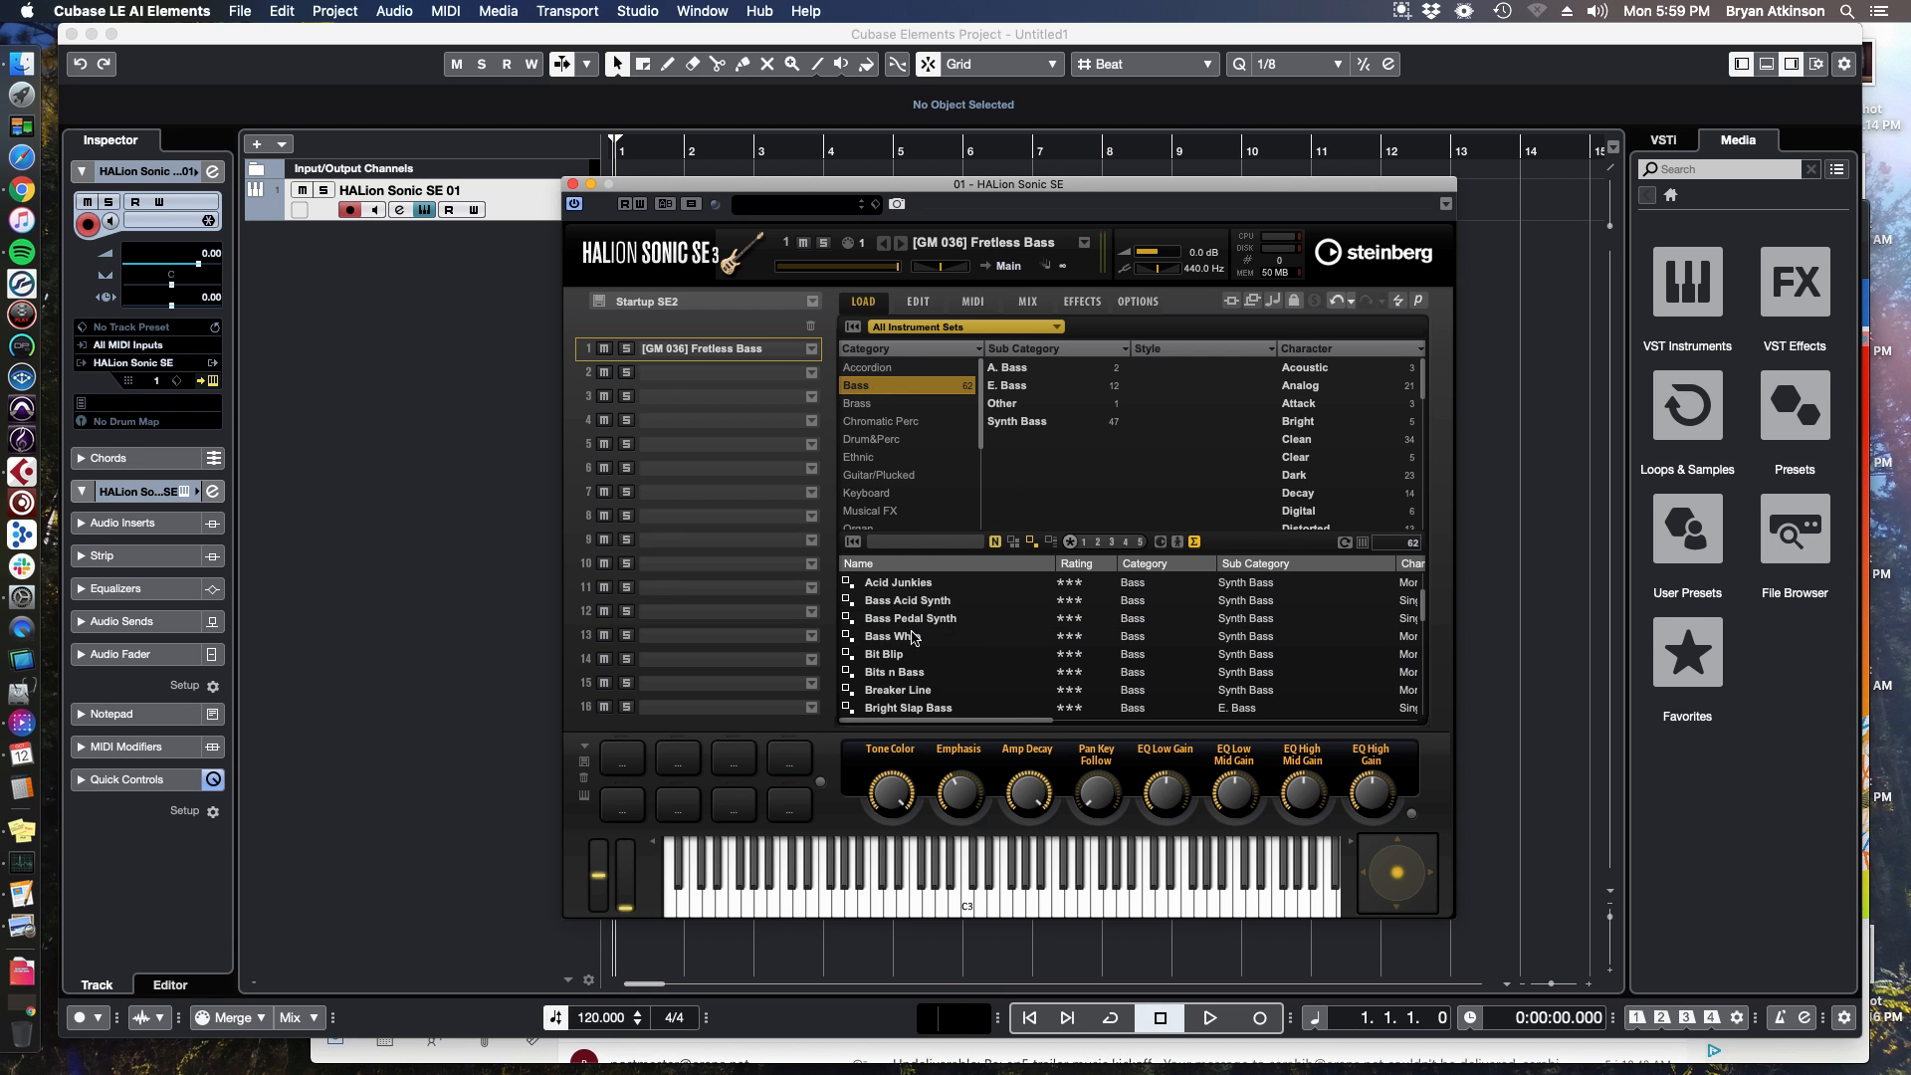
{"action": "scroll", "coordinate": [953, 670], "scroll_direction": "up", "scroll_amount": 15}
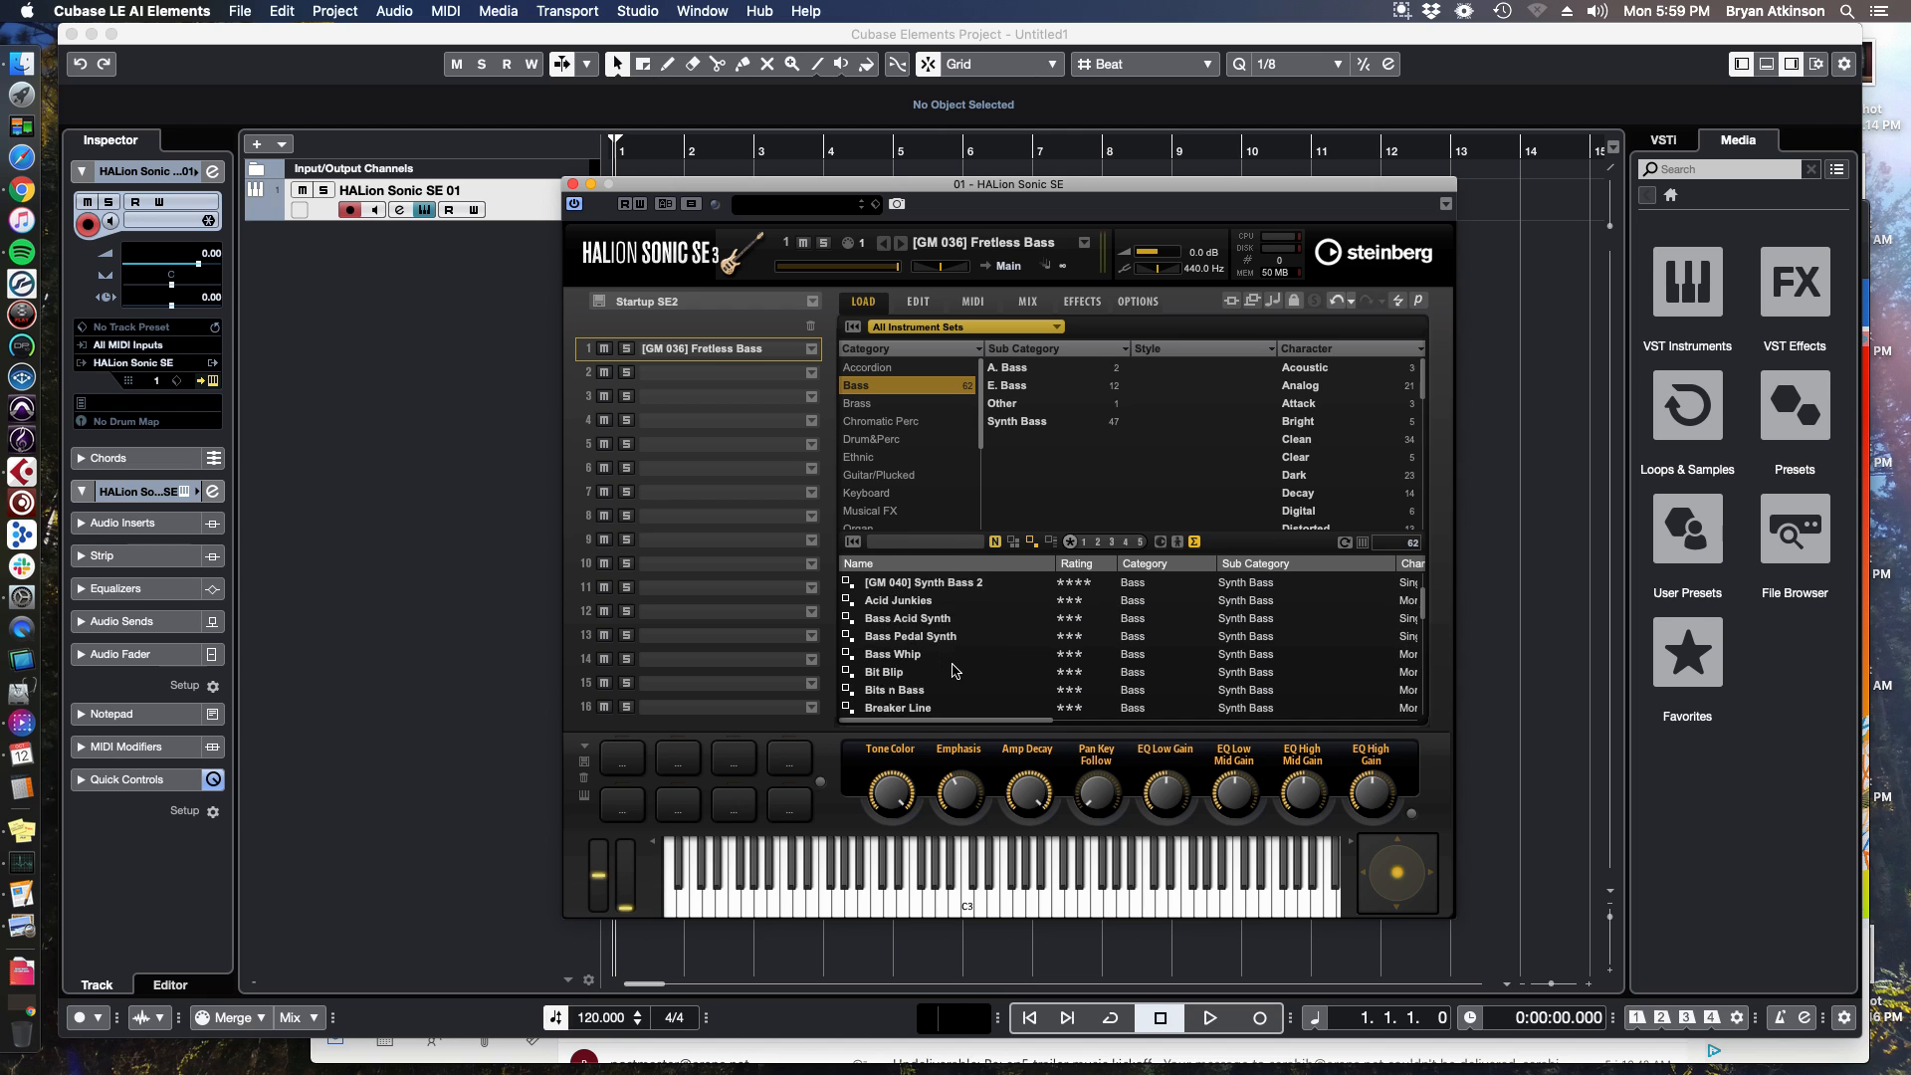
{"action": "scroll", "coordinate": [925, 642], "scroll_direction": "down", "scroll_amount": 3}
{"action": "scroll", "coordinate": [924, 642], "scroll_direction": "up", "scroll_amount": 3}
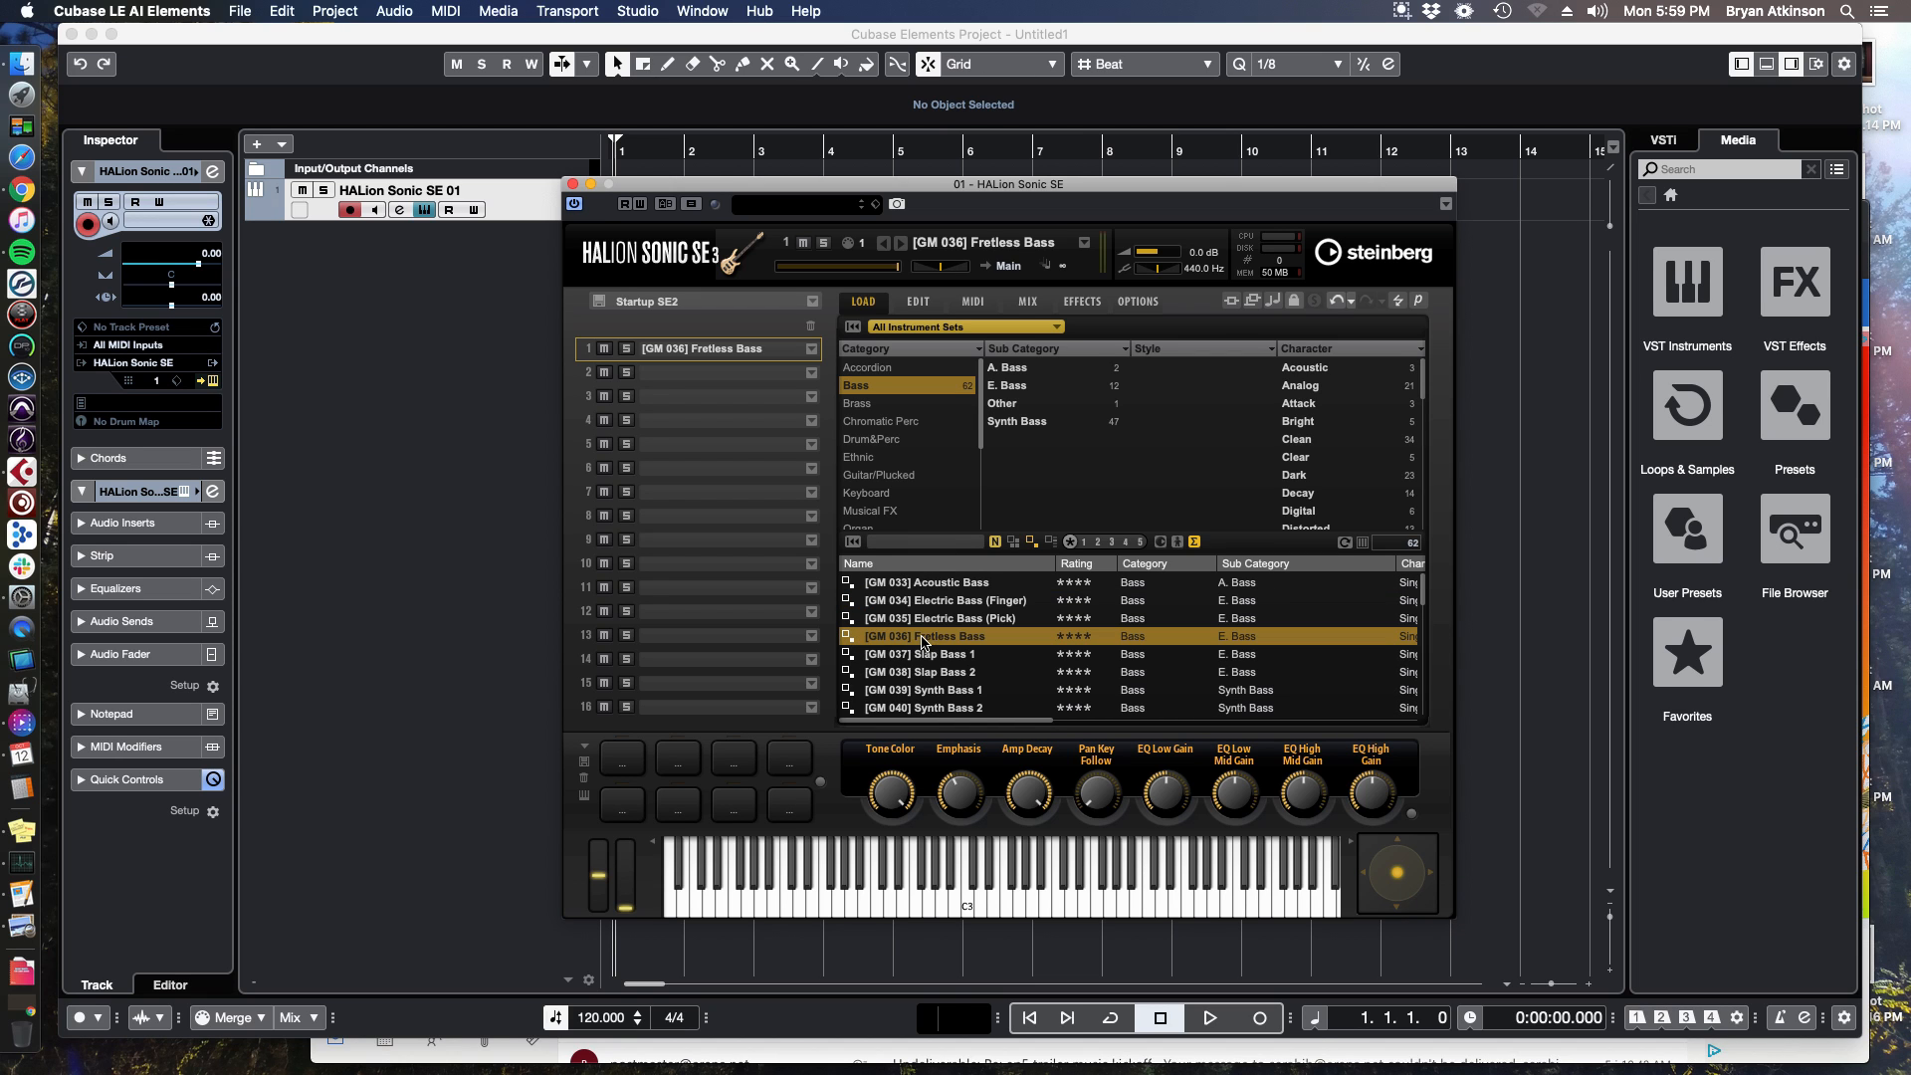
{"action": "left_click", "coordinate": [891, 385]}
Search the program browser for flute and load the Ethnic Flute program.
{"action": "left_click", "coordinate": [925, 543]}
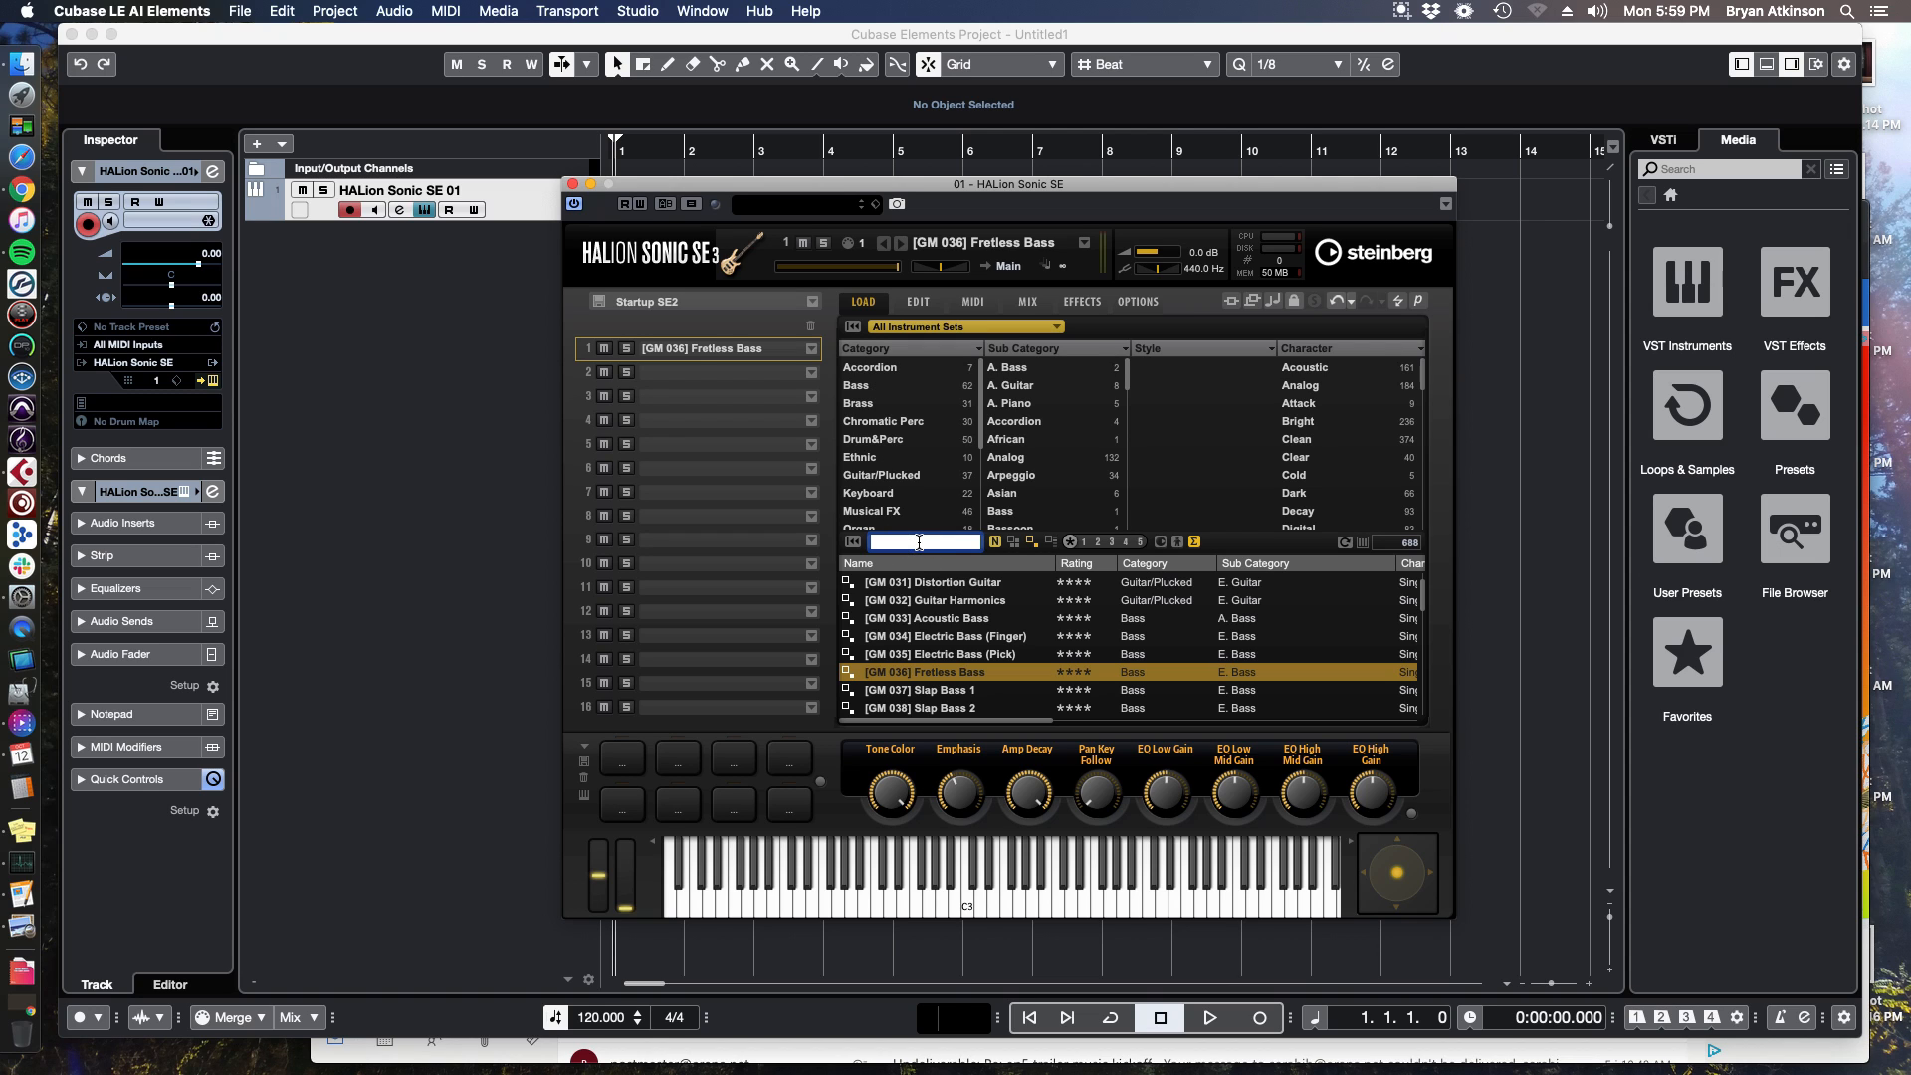
{"action": "type", "text": "drum"}
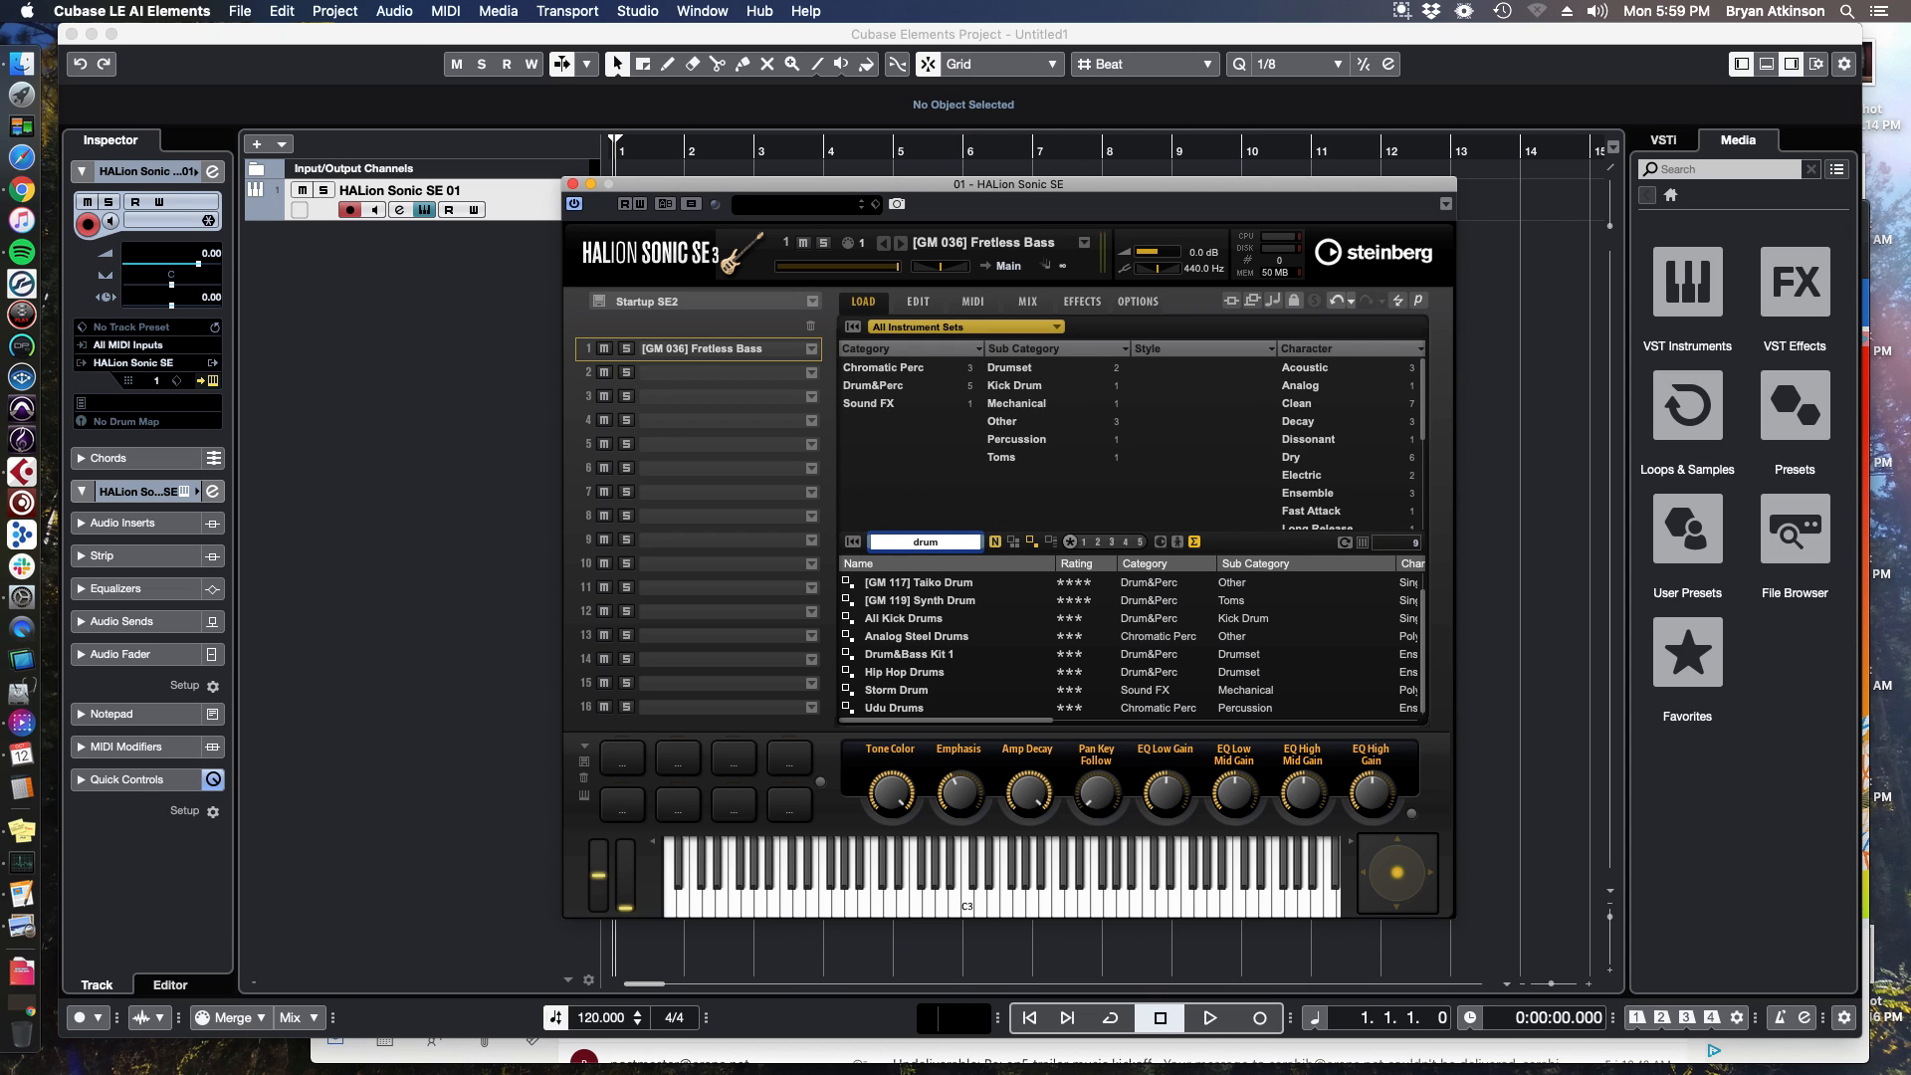
{"action": "key", "text": "BackSpace"}
{"action": "key", "text": "BackSpace"}
{"action": "key", "text": "BackSpace"}
{"action": "key", "text": "BackSpace"}
{"action": "type", "text": "flute"}
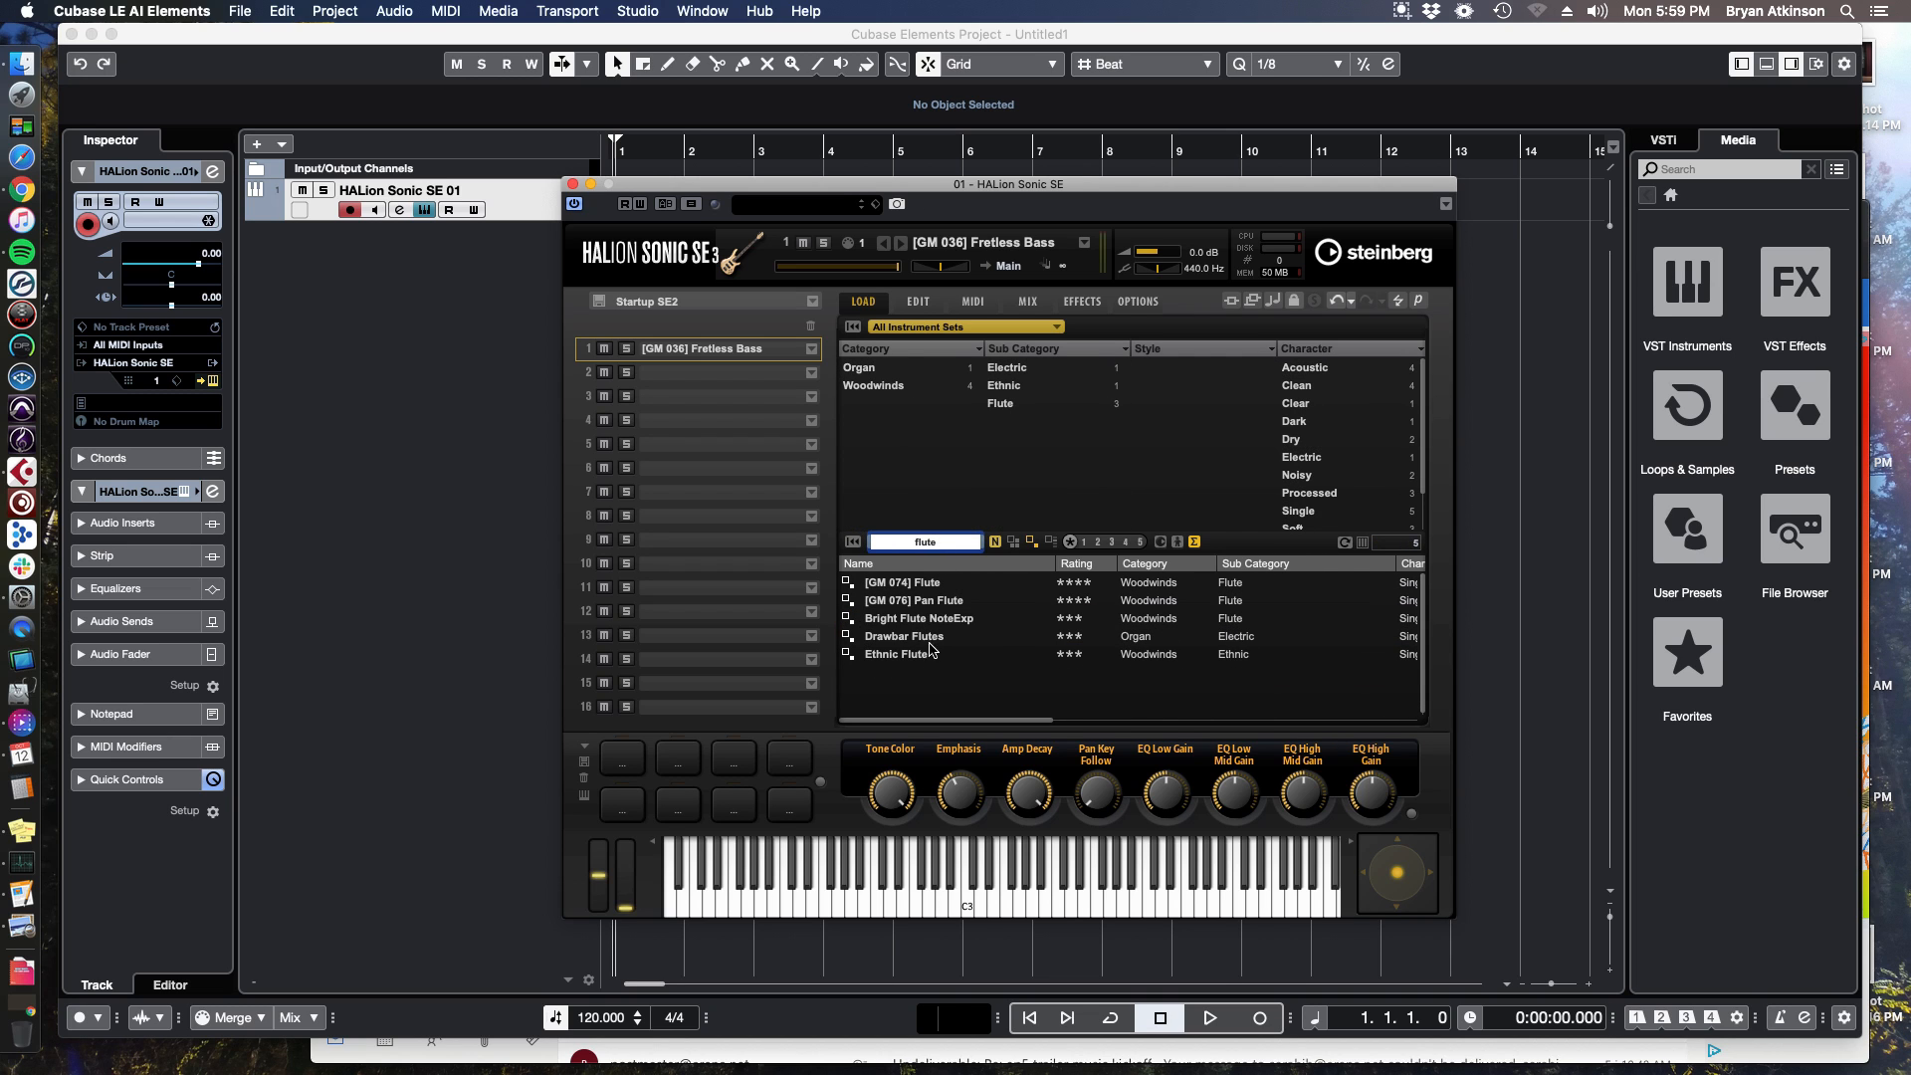
{"action": "left_click", "coordinate": [924, 655]}
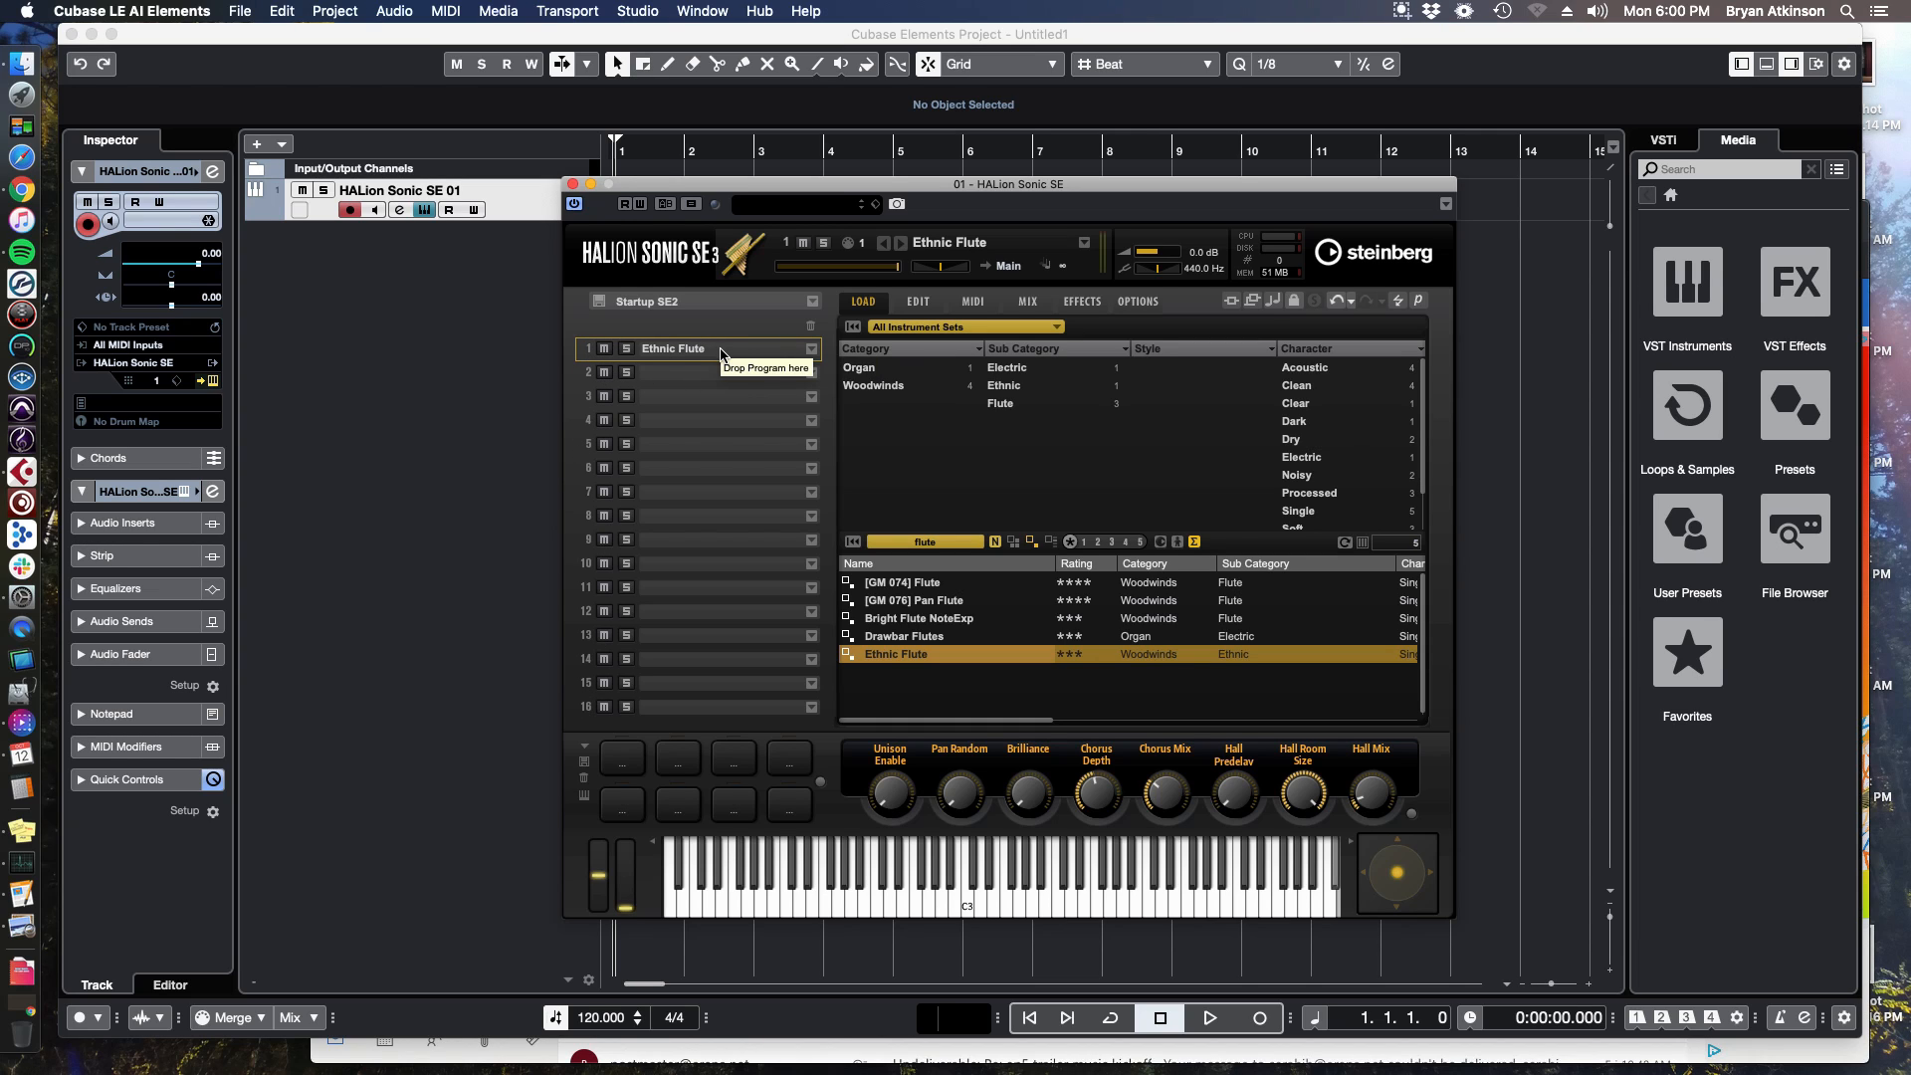
Turn up the Unison Enable, Brilliance, Chorus Mix, Hall Predelay and Hall Mix quick controls.
{"action": "left_click", "coordinate": [920, 466]}
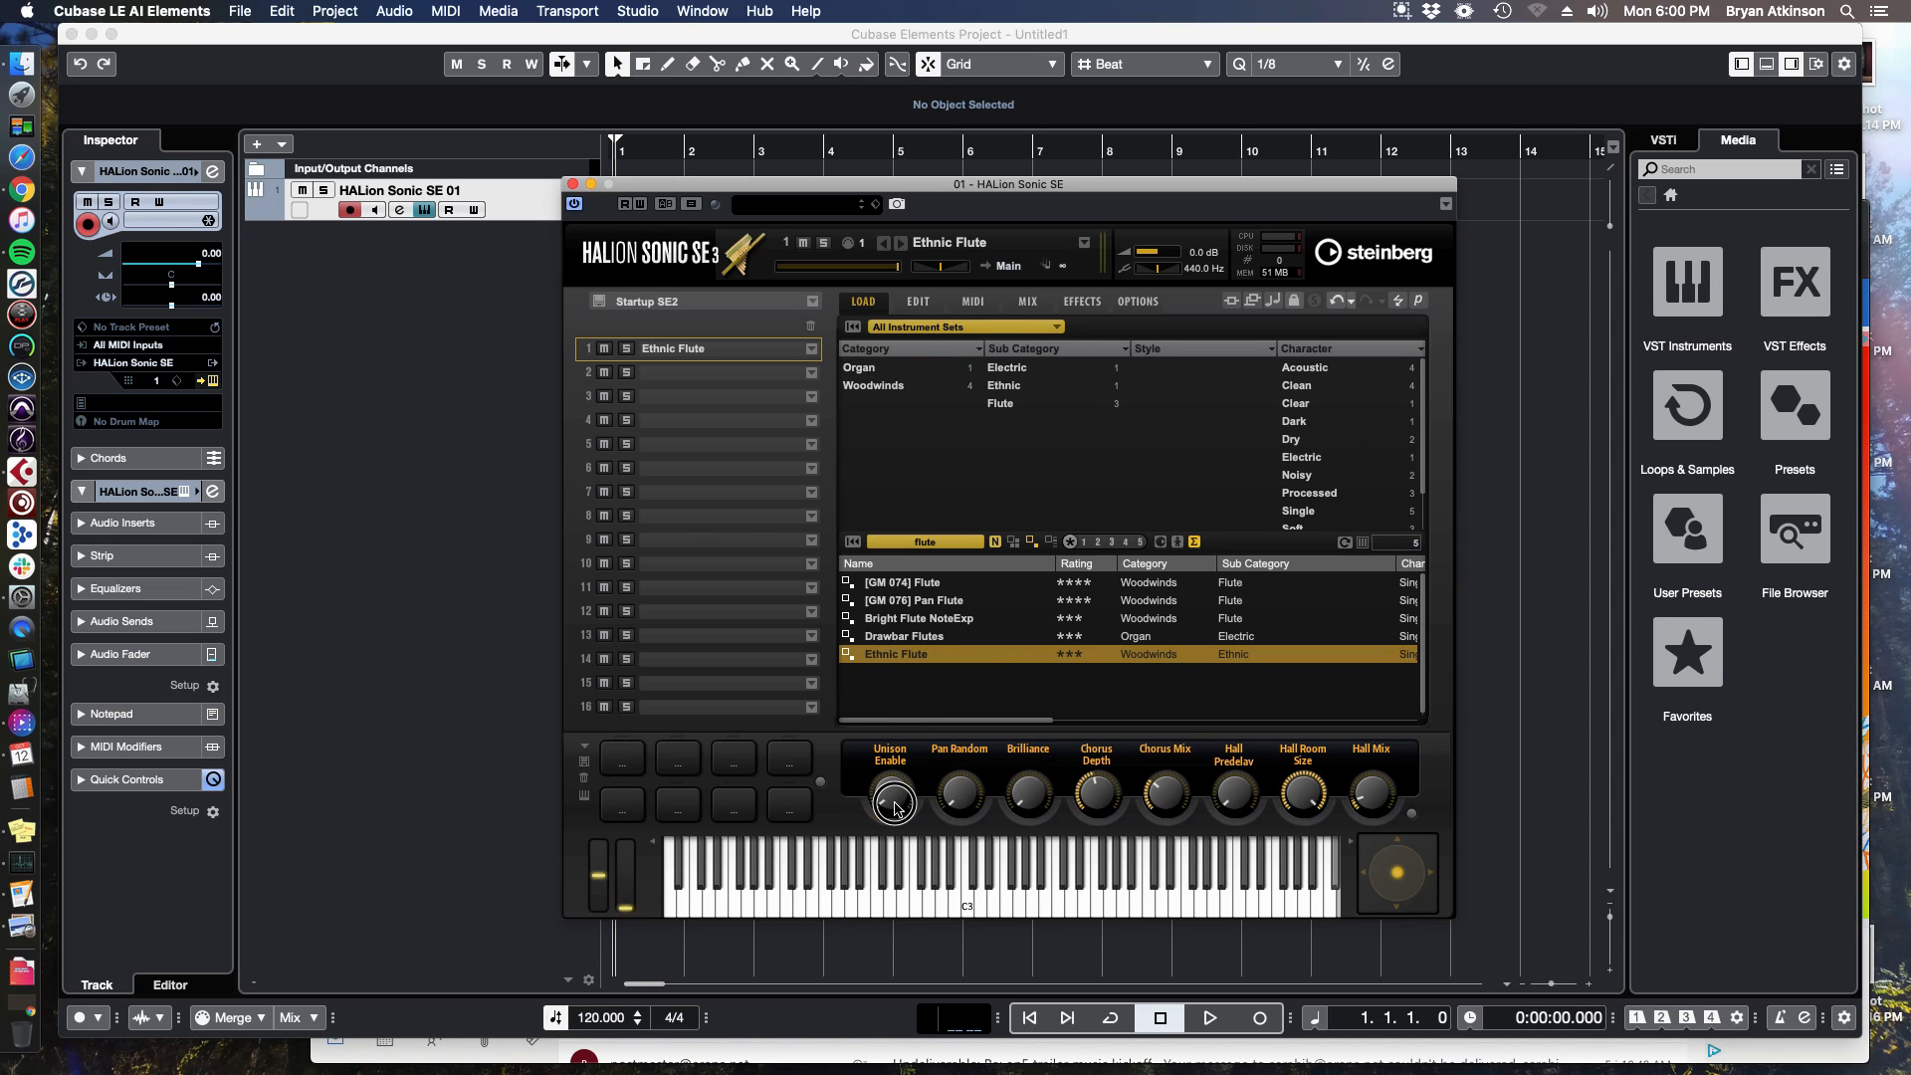
{"action": "left_click_drag", "start_coordinate": [892, 804], "coordinate": [986, 689]}
{"action": "left_click_drag", "start_coordinate": [1033, 795], "coordinate": [1066, 627]}
{"action": "left_click_drag", "start_coordinate": [1168, 794], "coordinate": [1202, 667]}
{"action": "left_click_drag", "start_coordinate": [1232, 789], "coordinate": [1287, 622]}
{"action": "left_click_drag", "start_coordinate": [1364, 800], "coordinate": [1437, 547]}
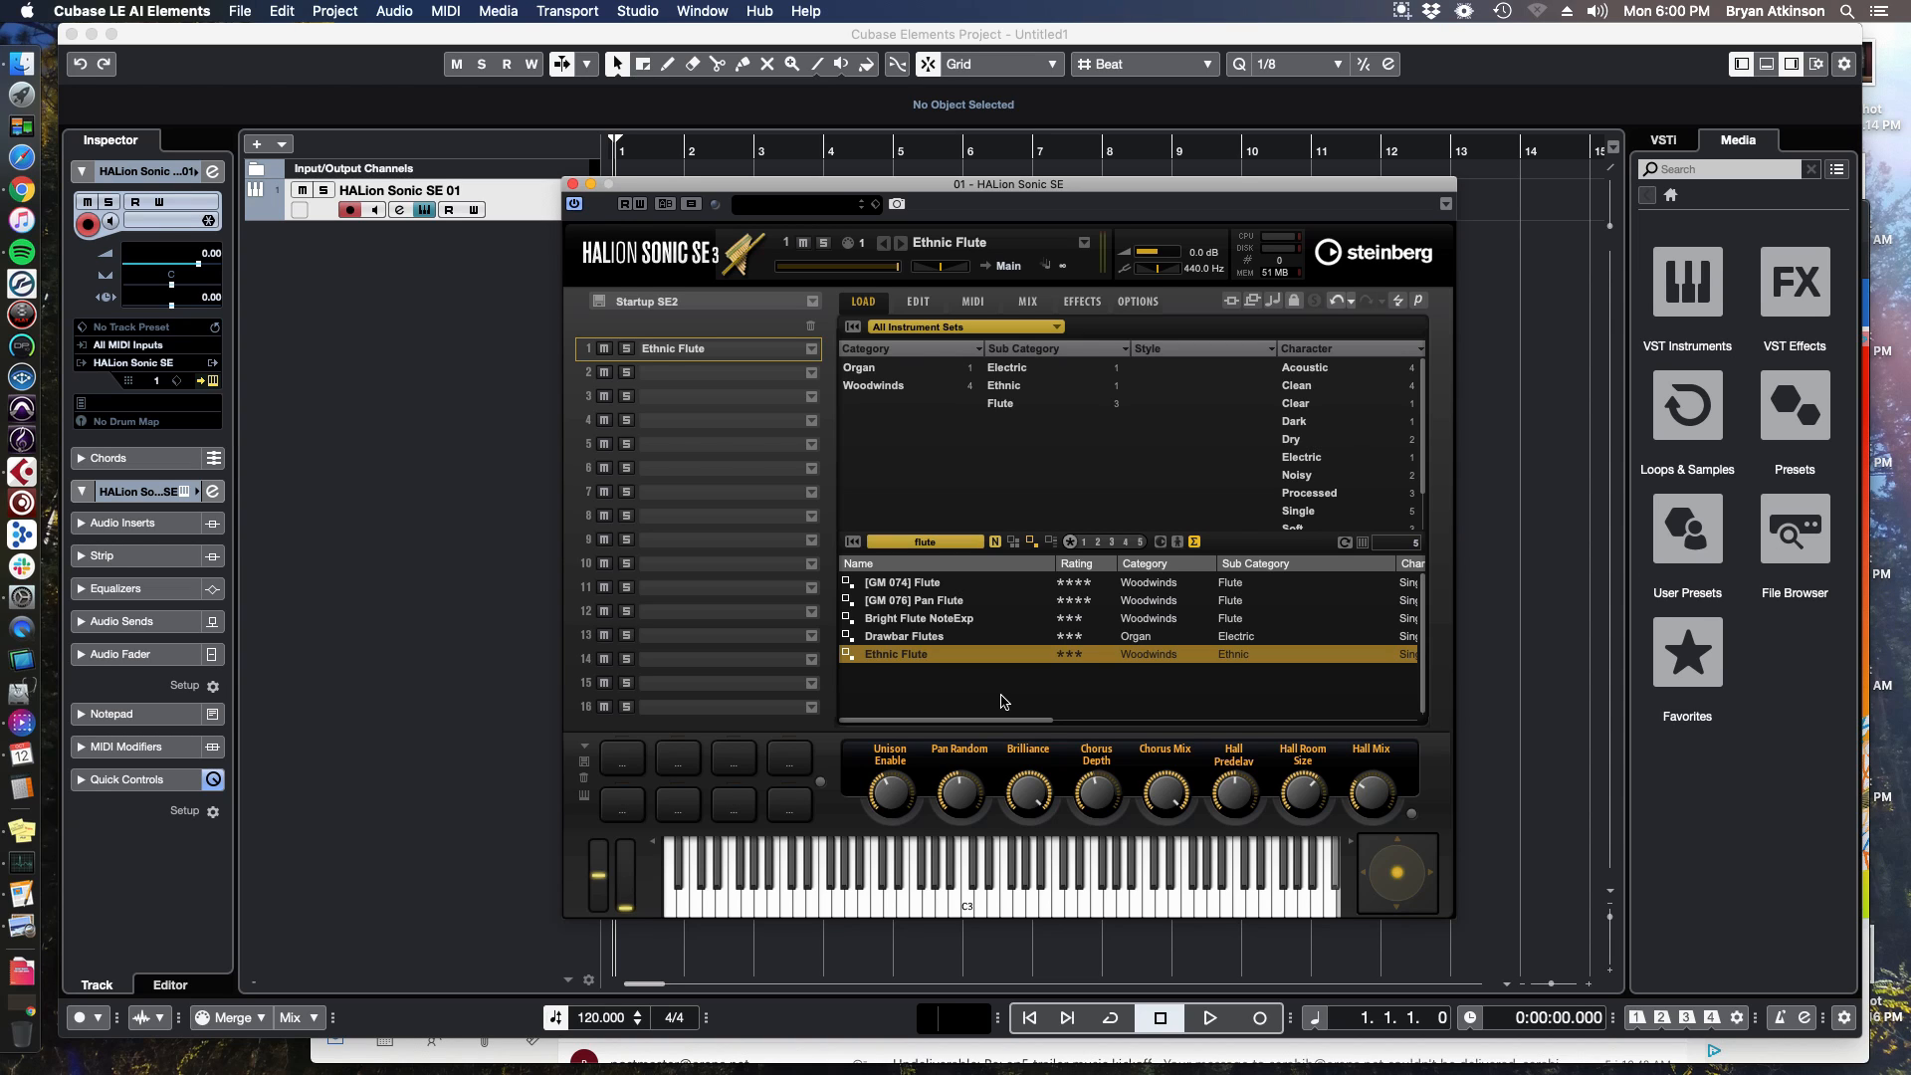
Close the HALion Sonic SE window and enlarge the HALion Sonic SE 01 track's height.
{"action": "left_click", "coordinate": [942, 540]}
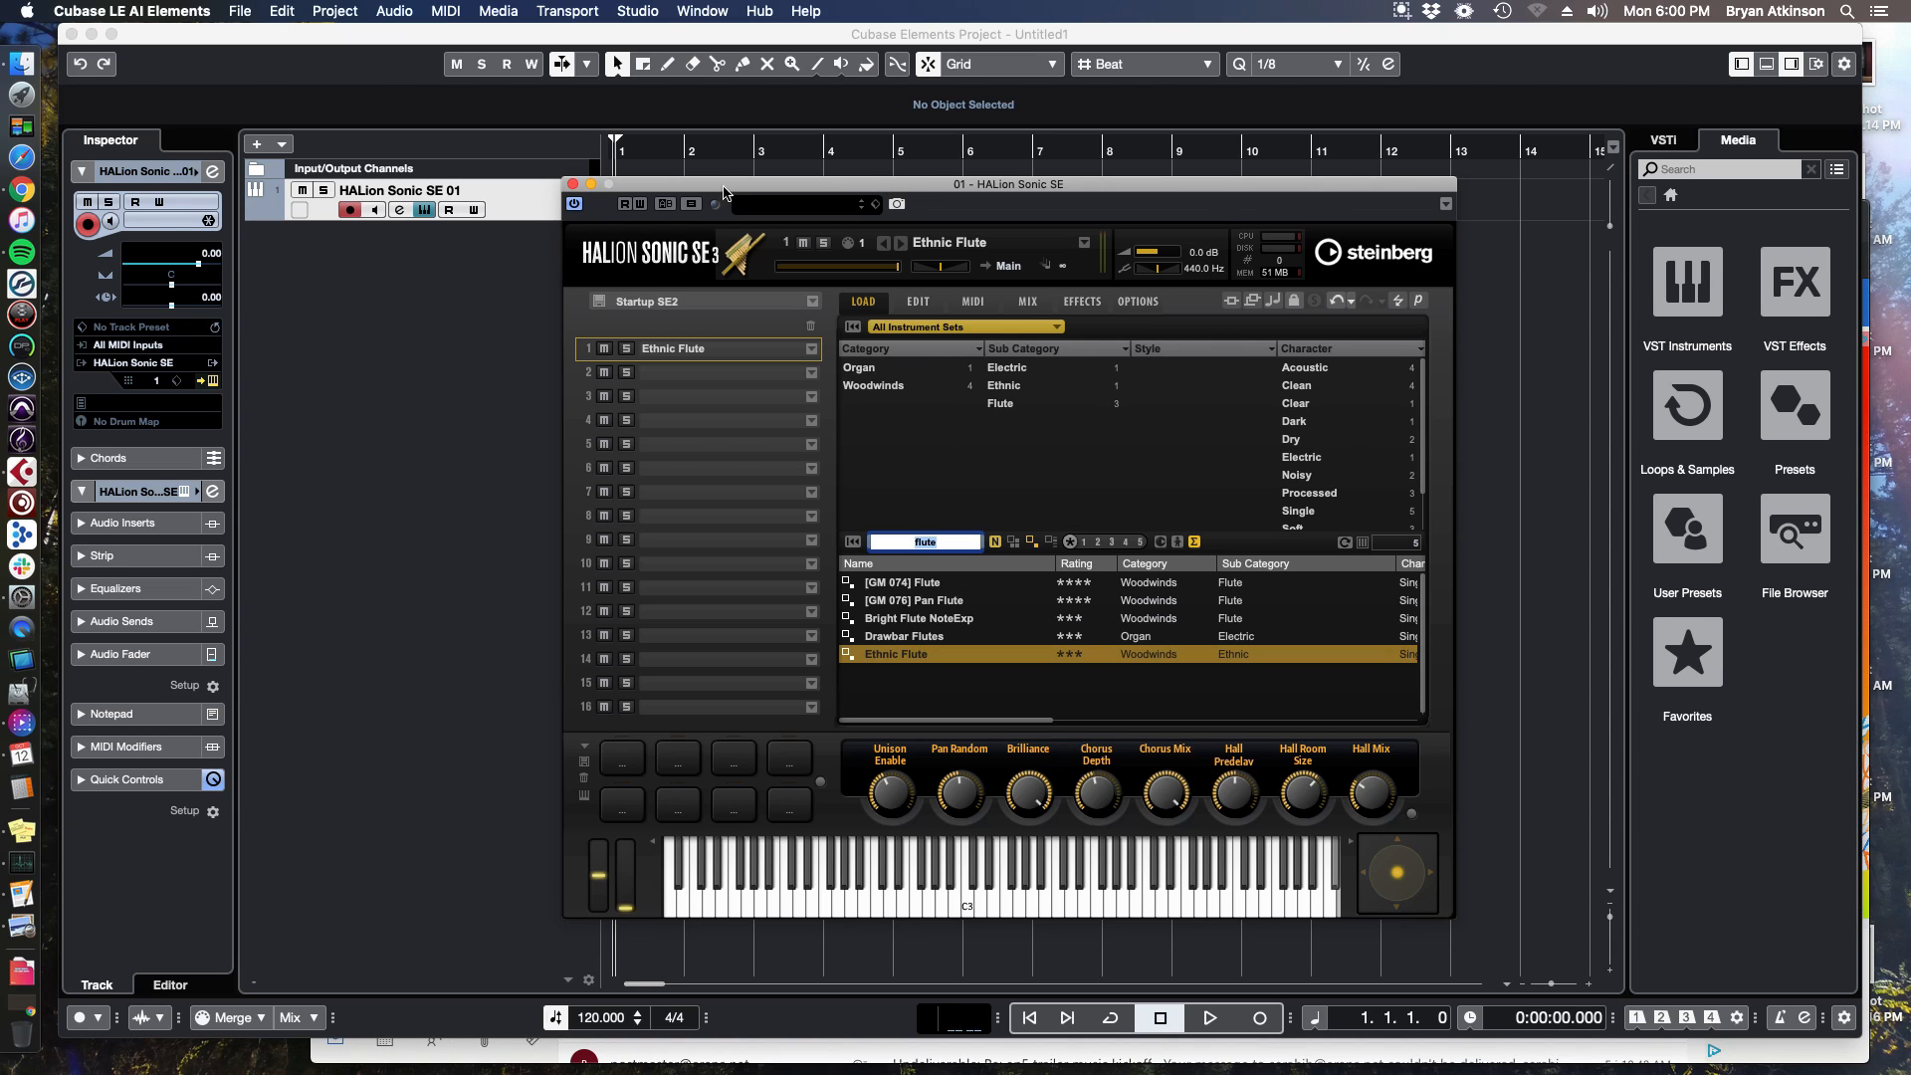
{"action": "left_click", "coordinate": [572, 185]}
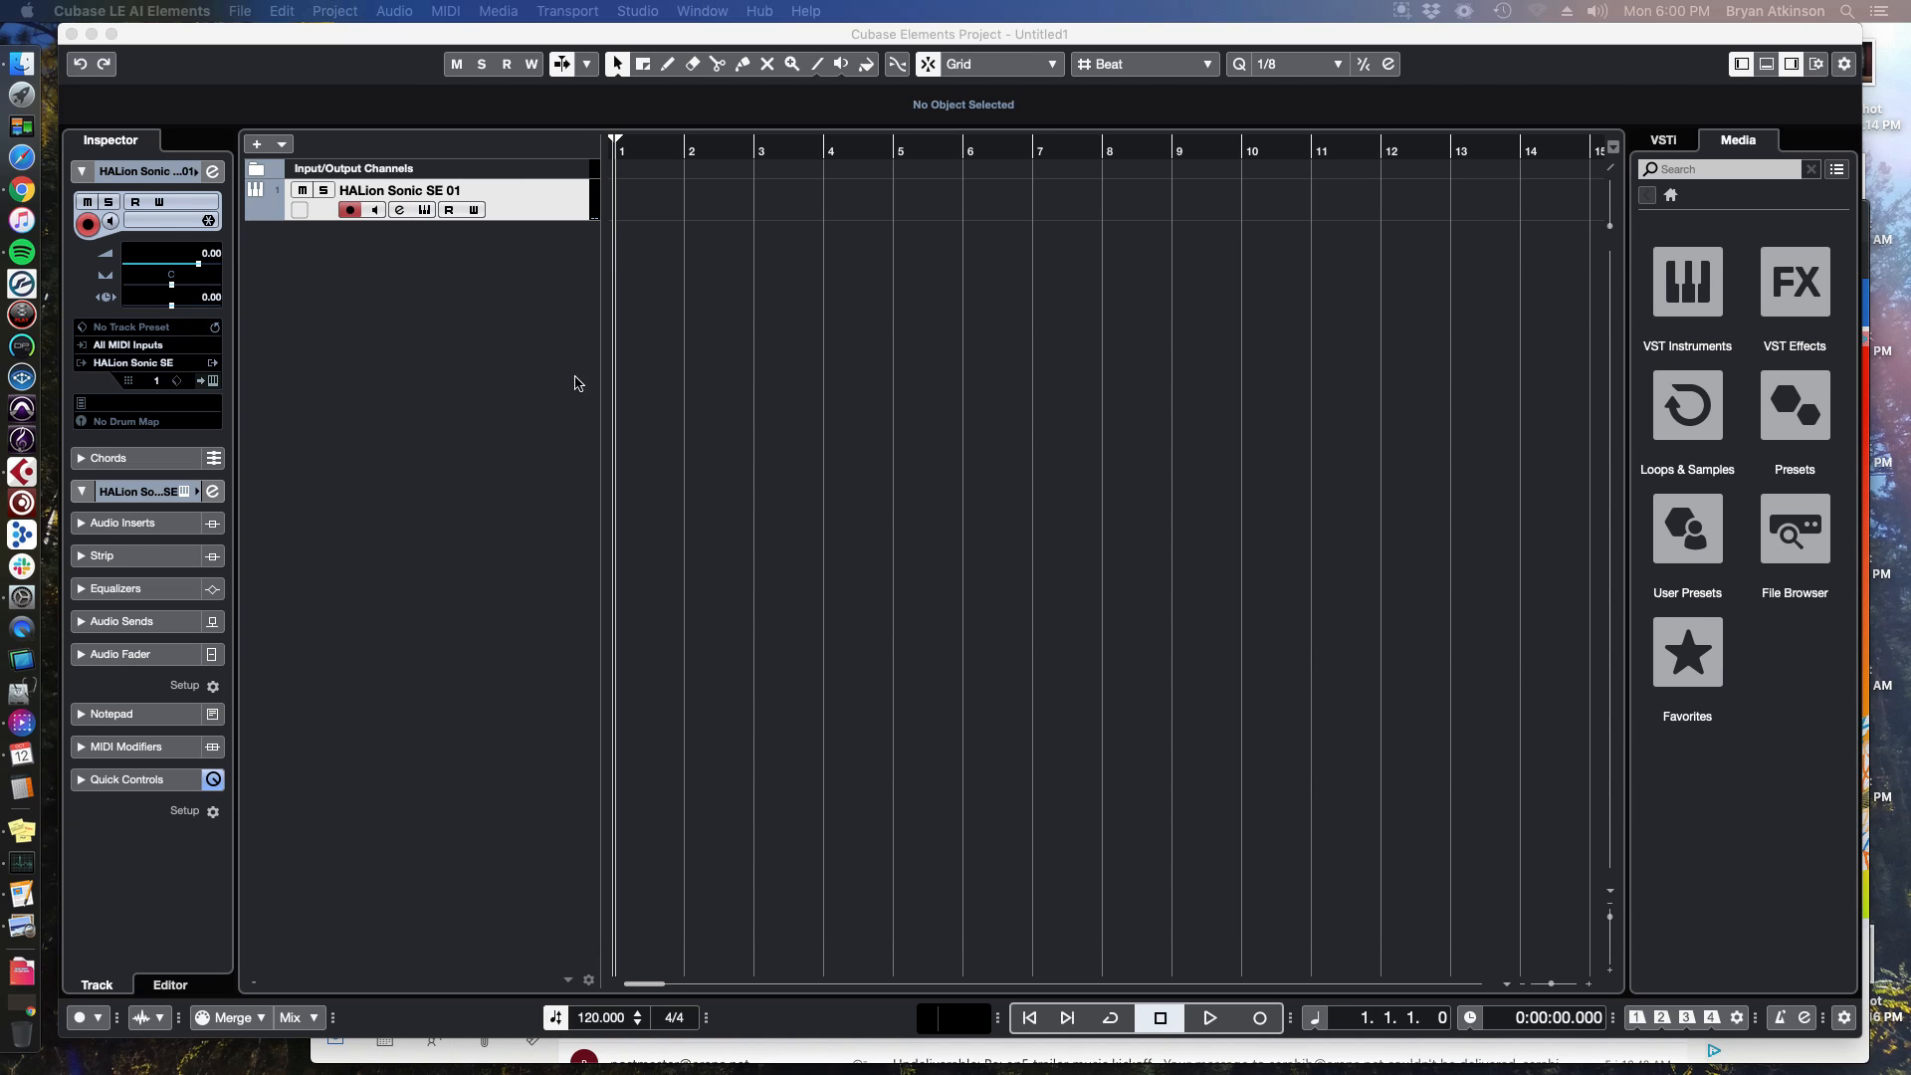
{"action": "left_click_drag", "start_coordinate": [512, 219], "coordinate": [522, 340]}
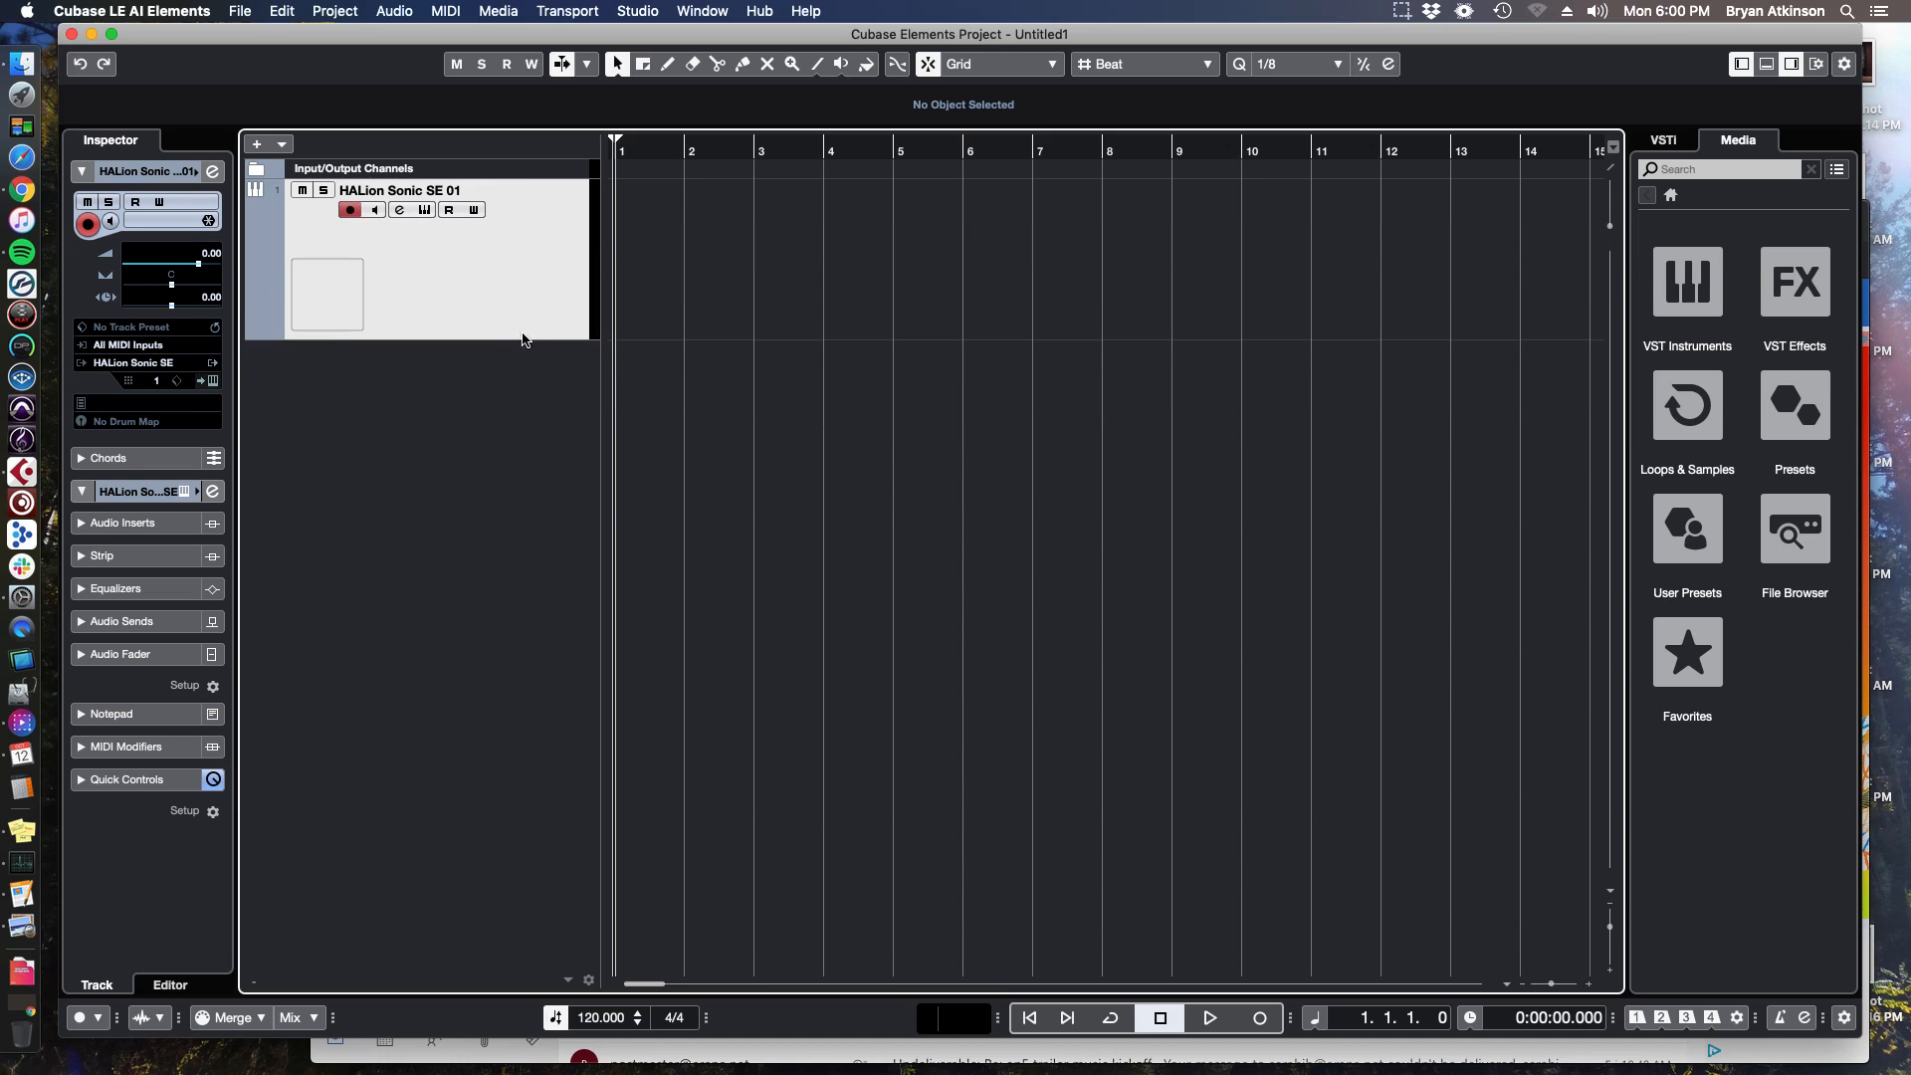
Open the track's channel settings, examine the insert slots, and close the window.
{"action": "left_click", "coordinate": [399, 211]}
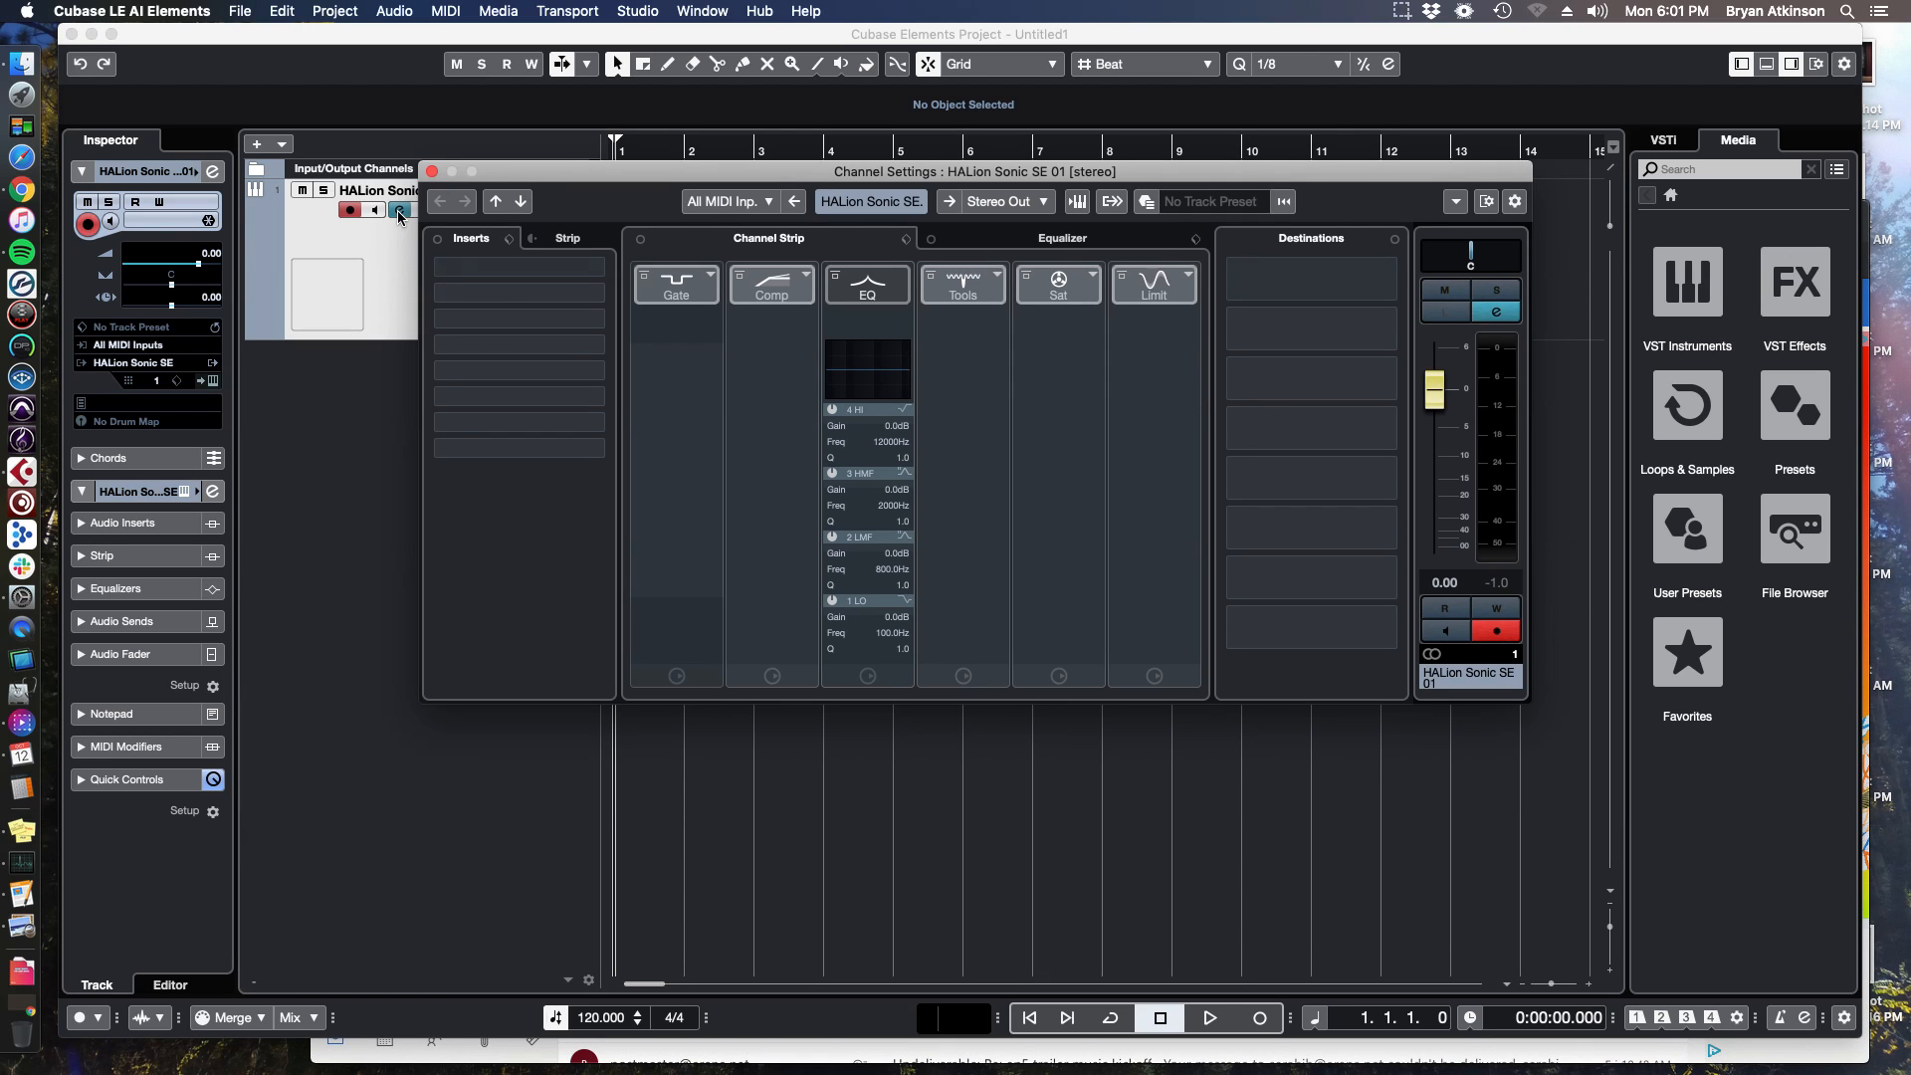
{"action": "left_click", "coordinate": [491, 266]}
{"action": "left_click", "coordinate": [582, 184]}
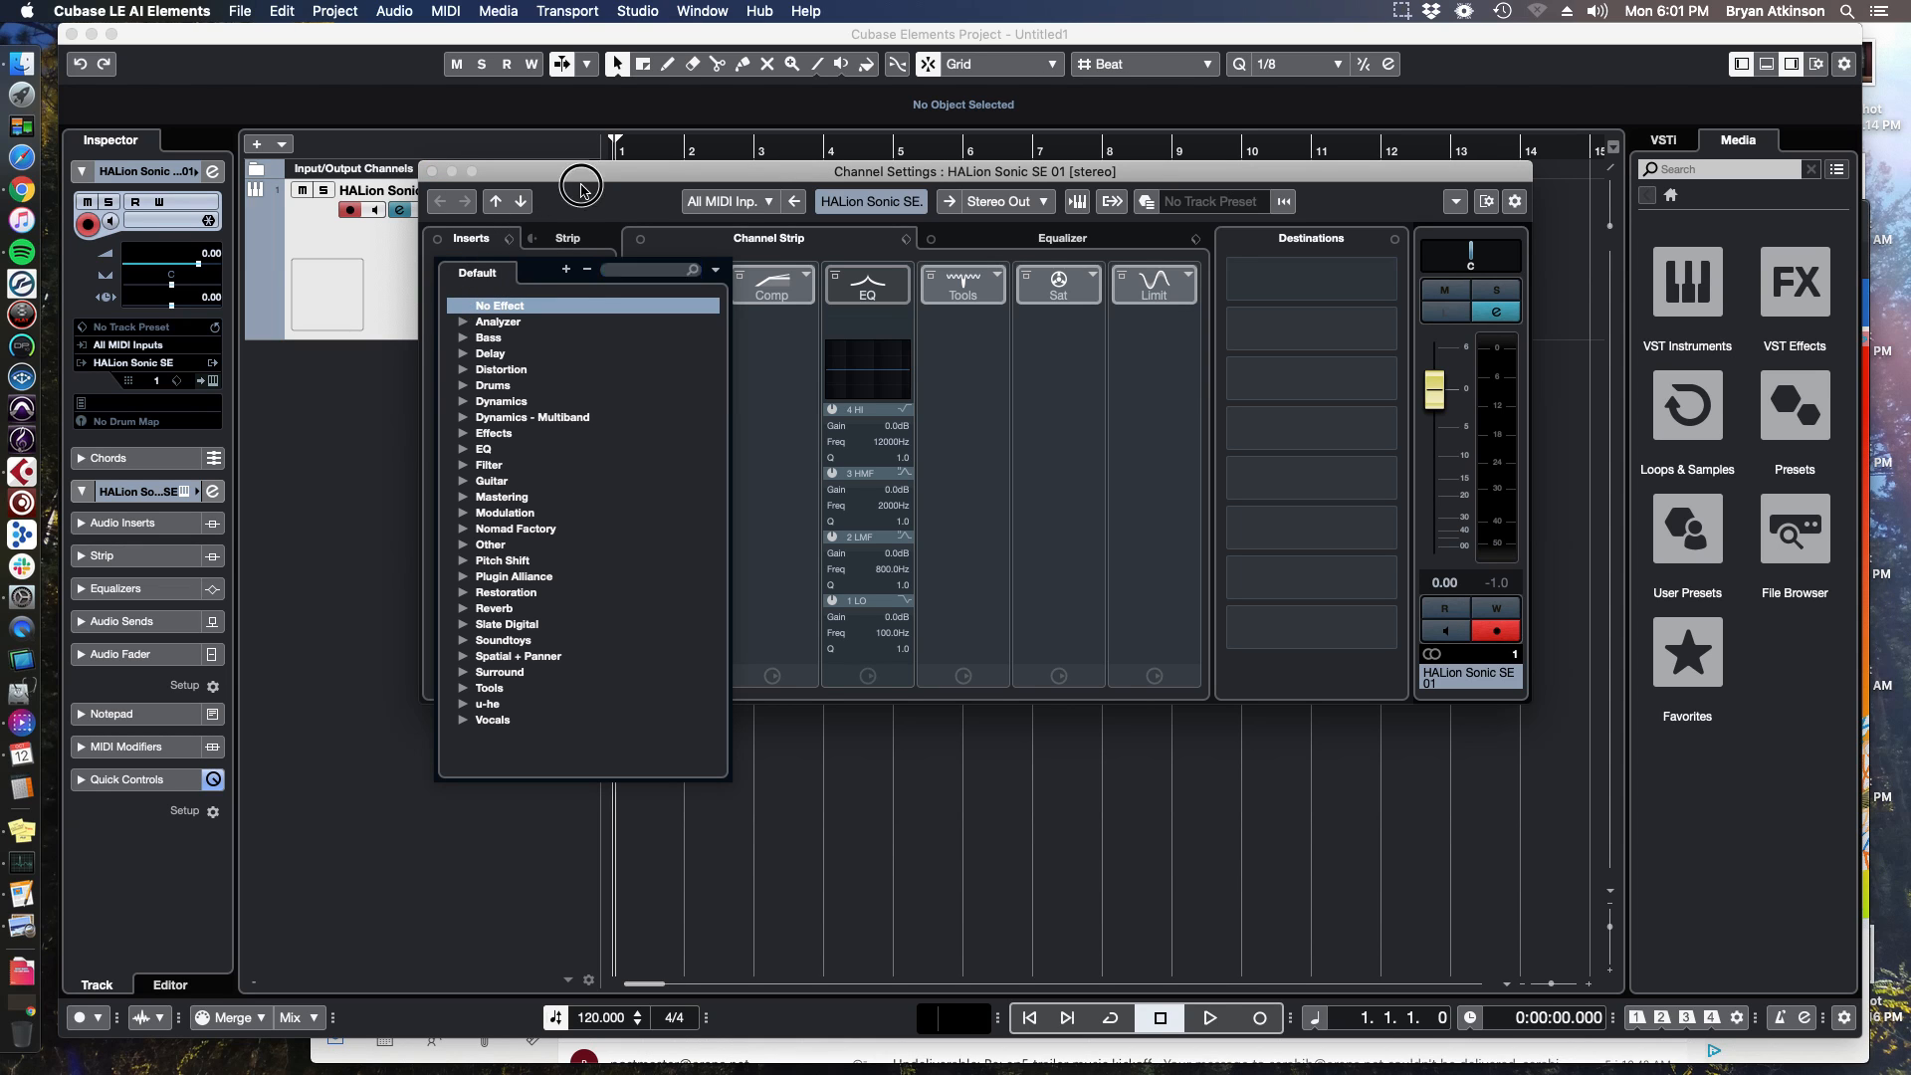
{"action": "left_click", "coordinate": [432, 172]}
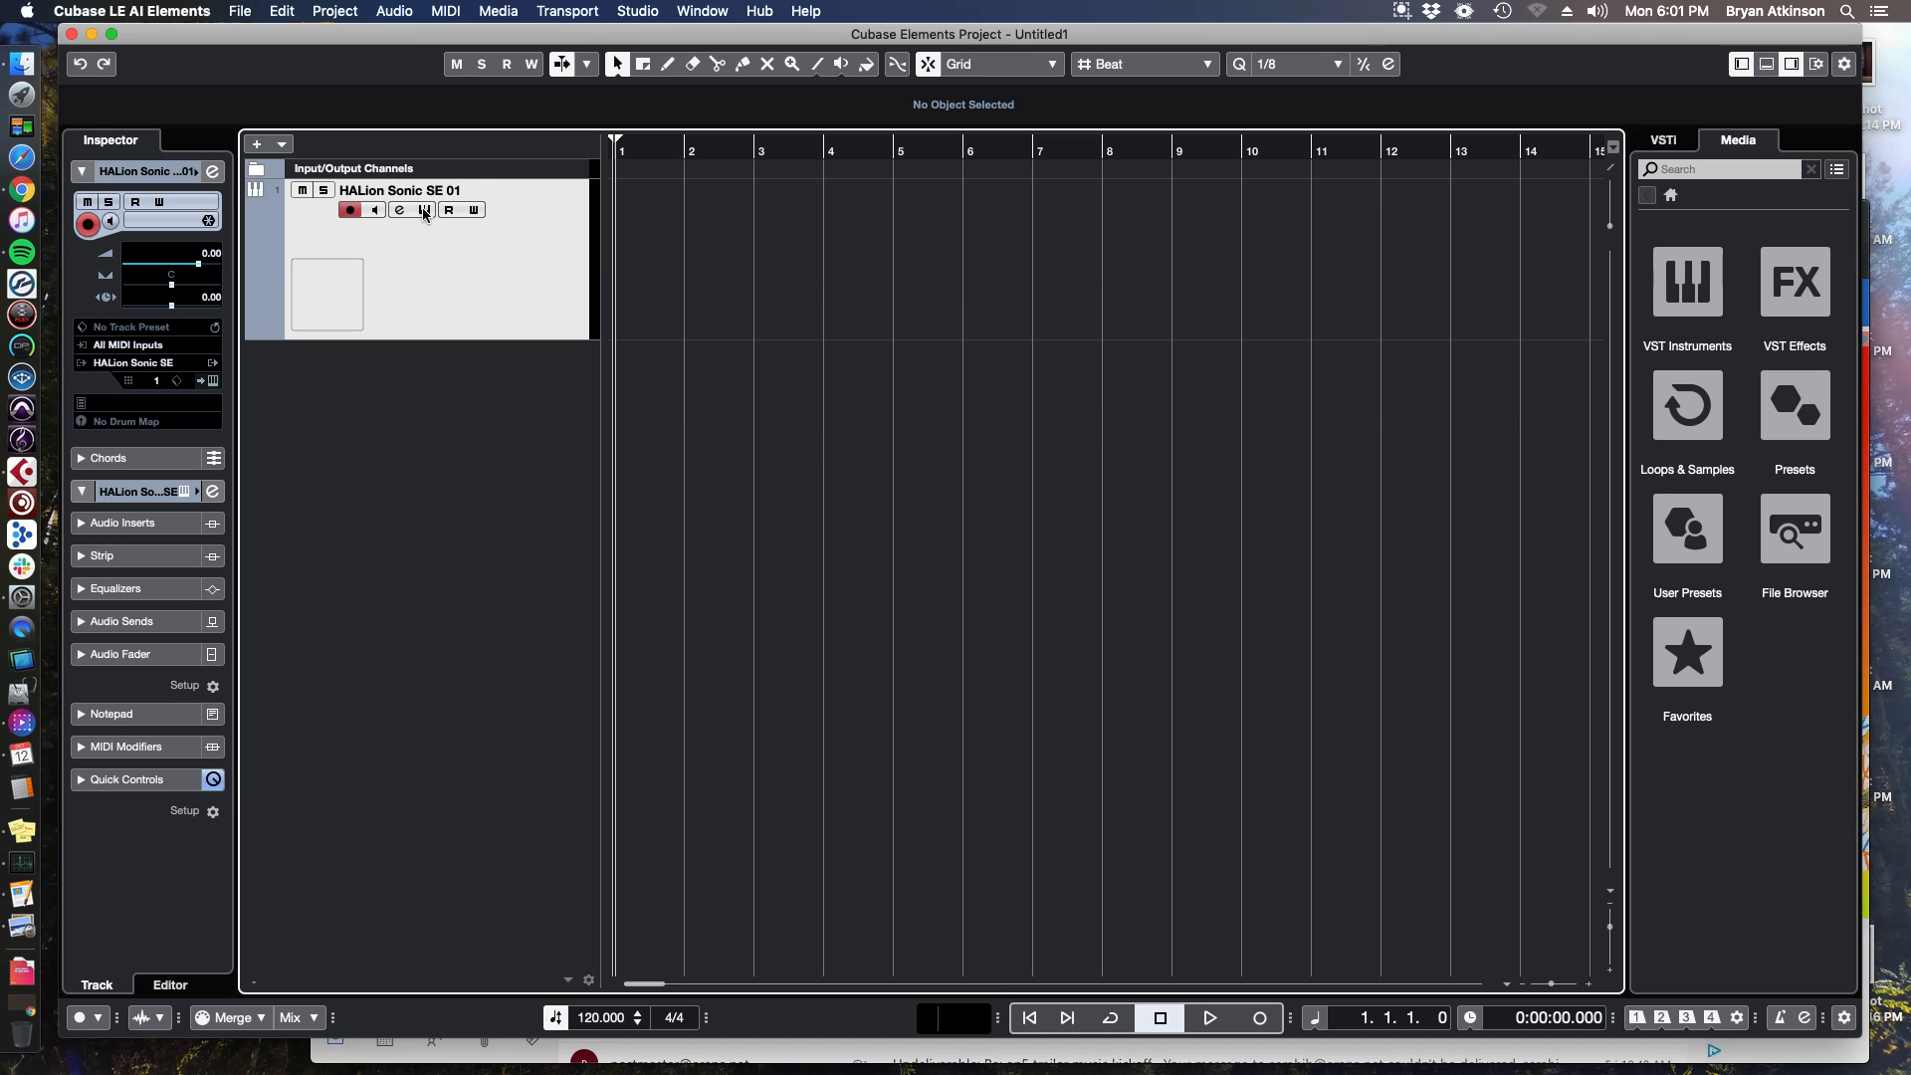
Open the HALion Sonic SE window and clear the flute search in the program browser.
{"action": "left_click", "coordinate": [426, 211]}
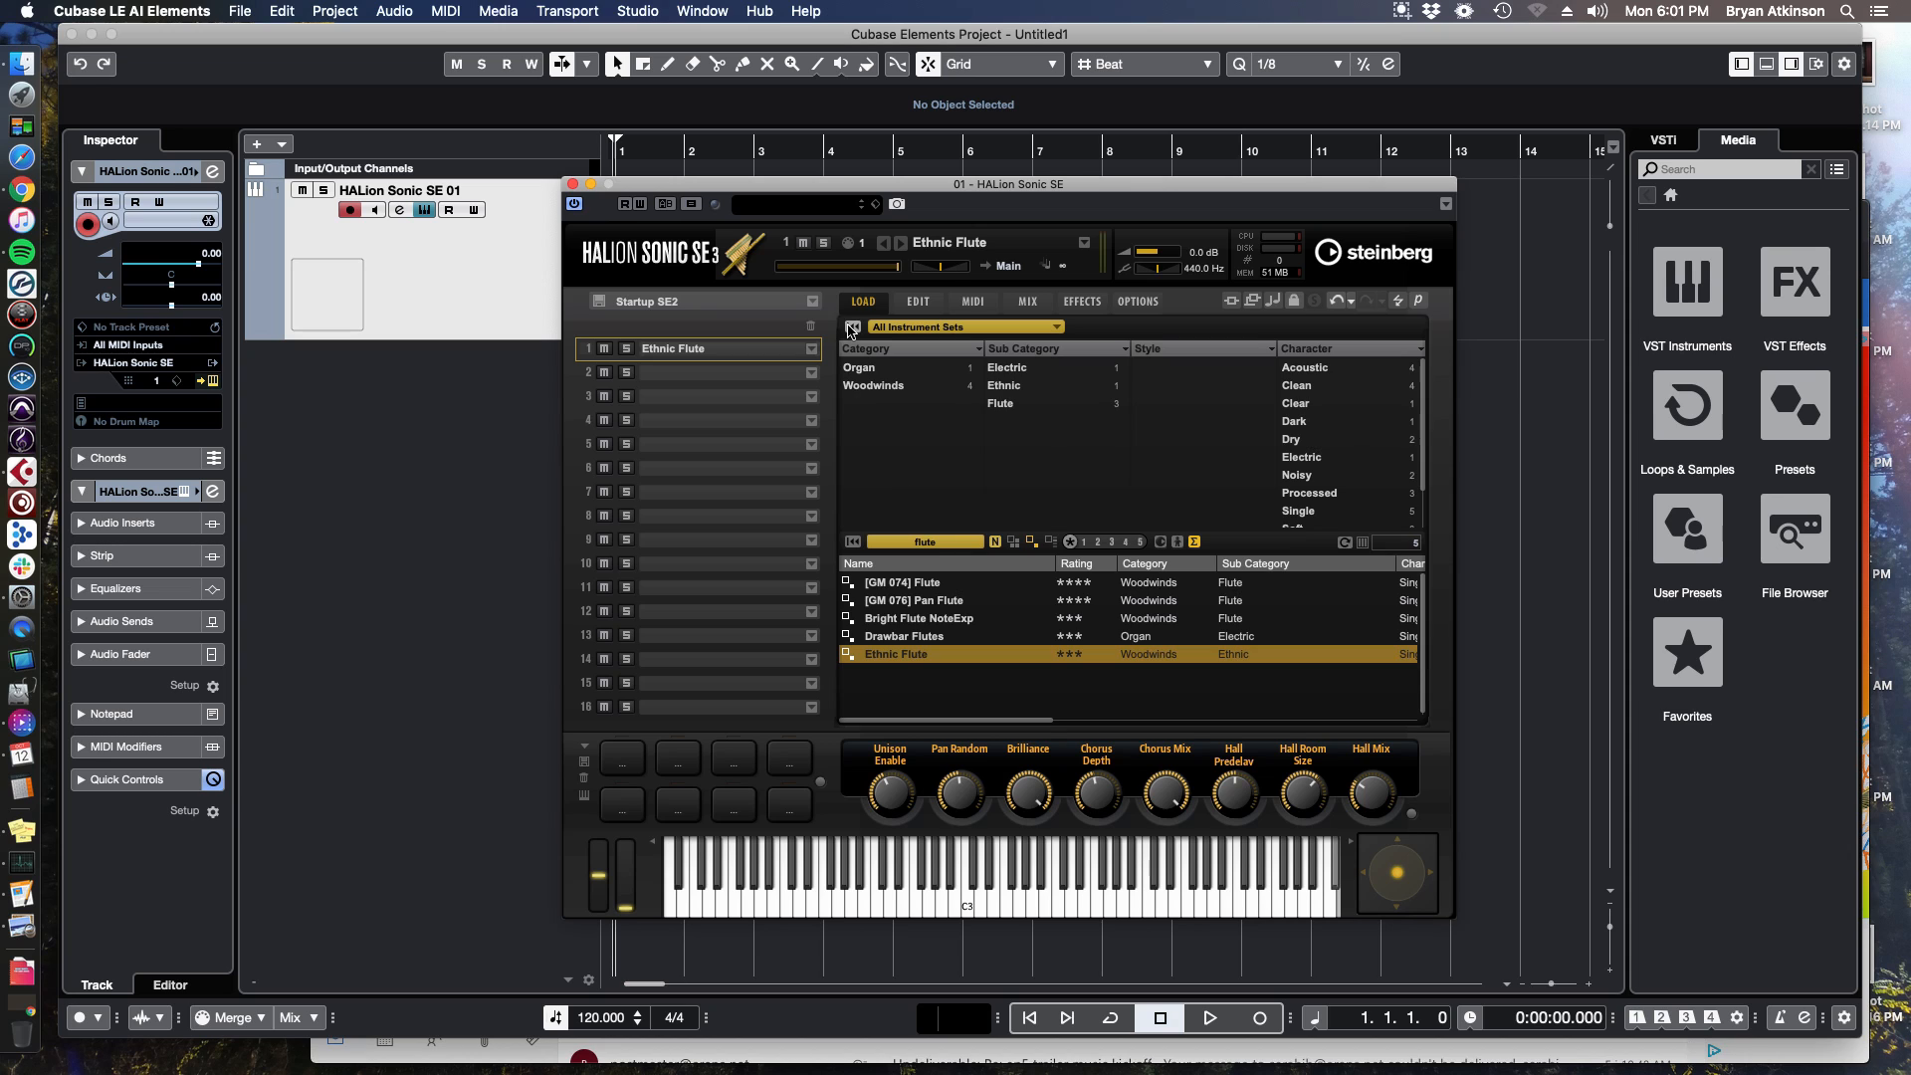
{"action": "left_click", "coordinate": [925, 545]}
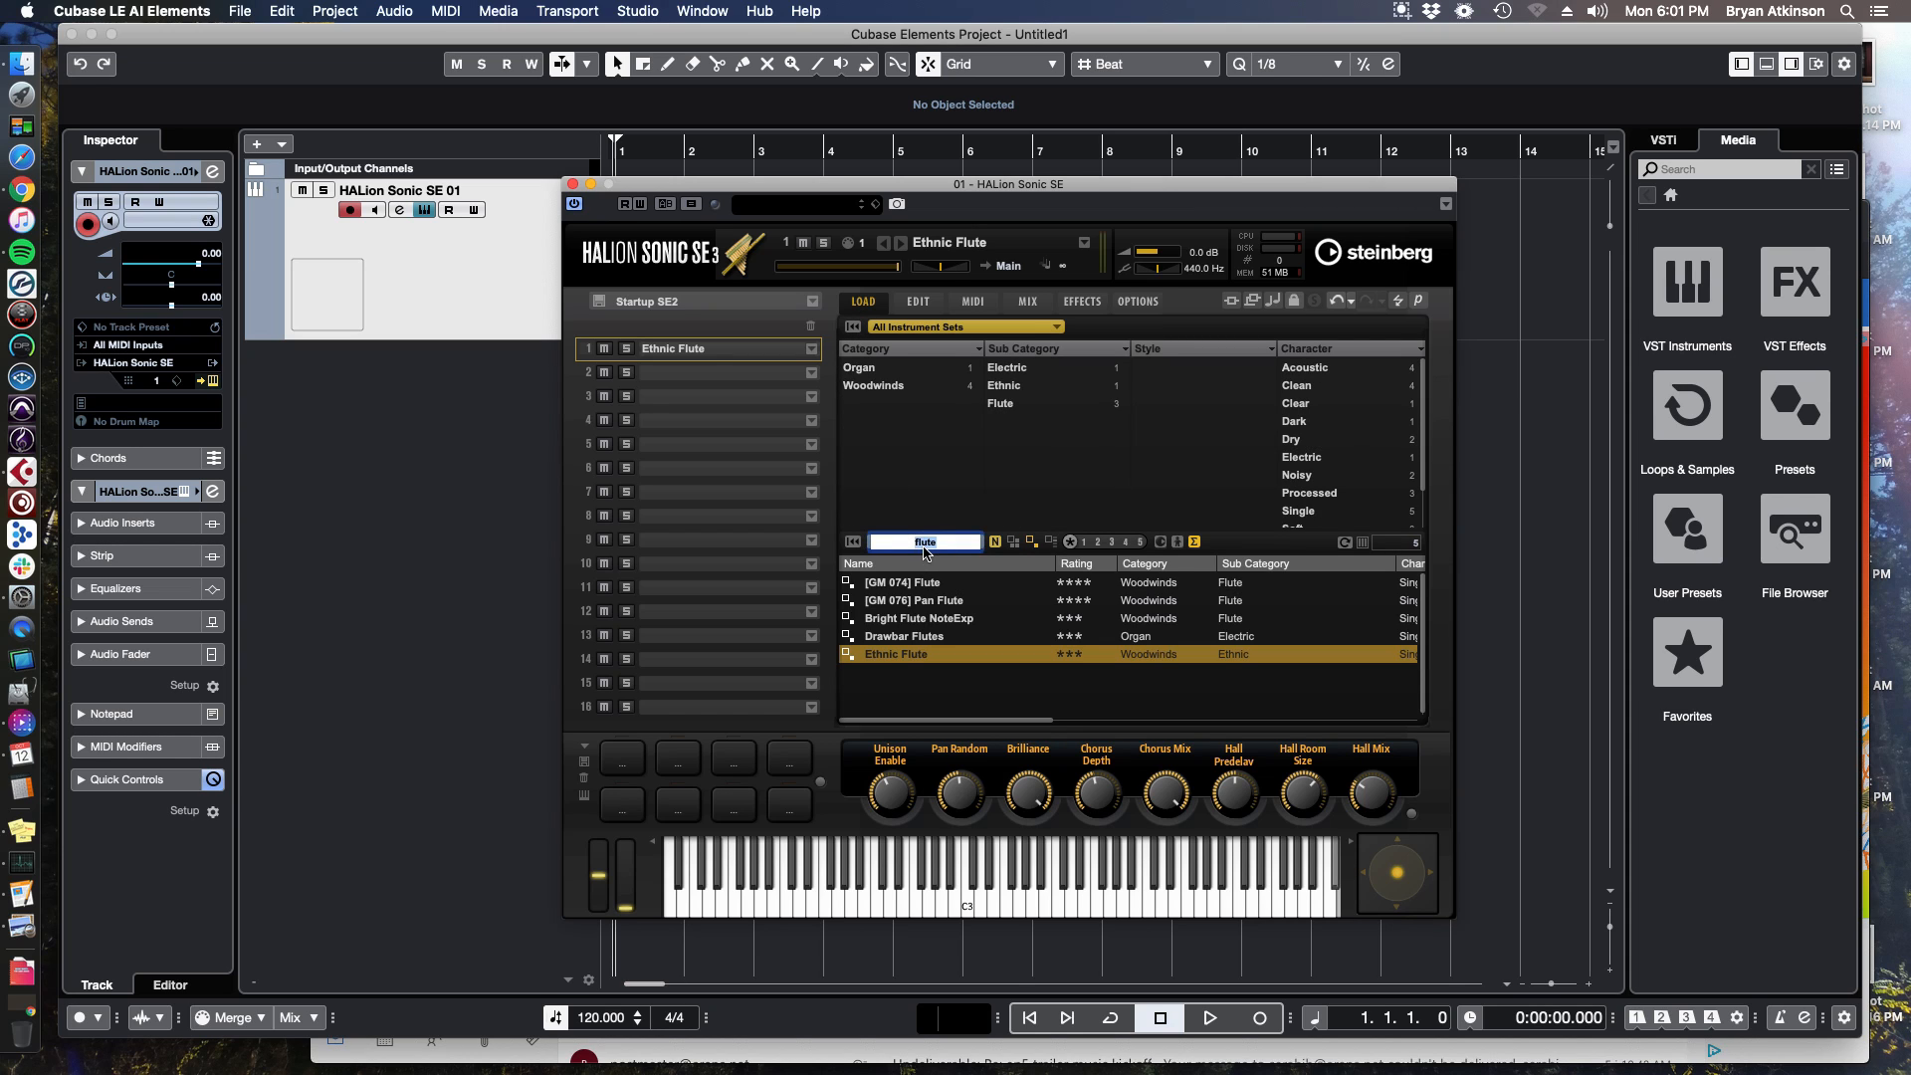
{"action": "key", "text": "BackSpace"}
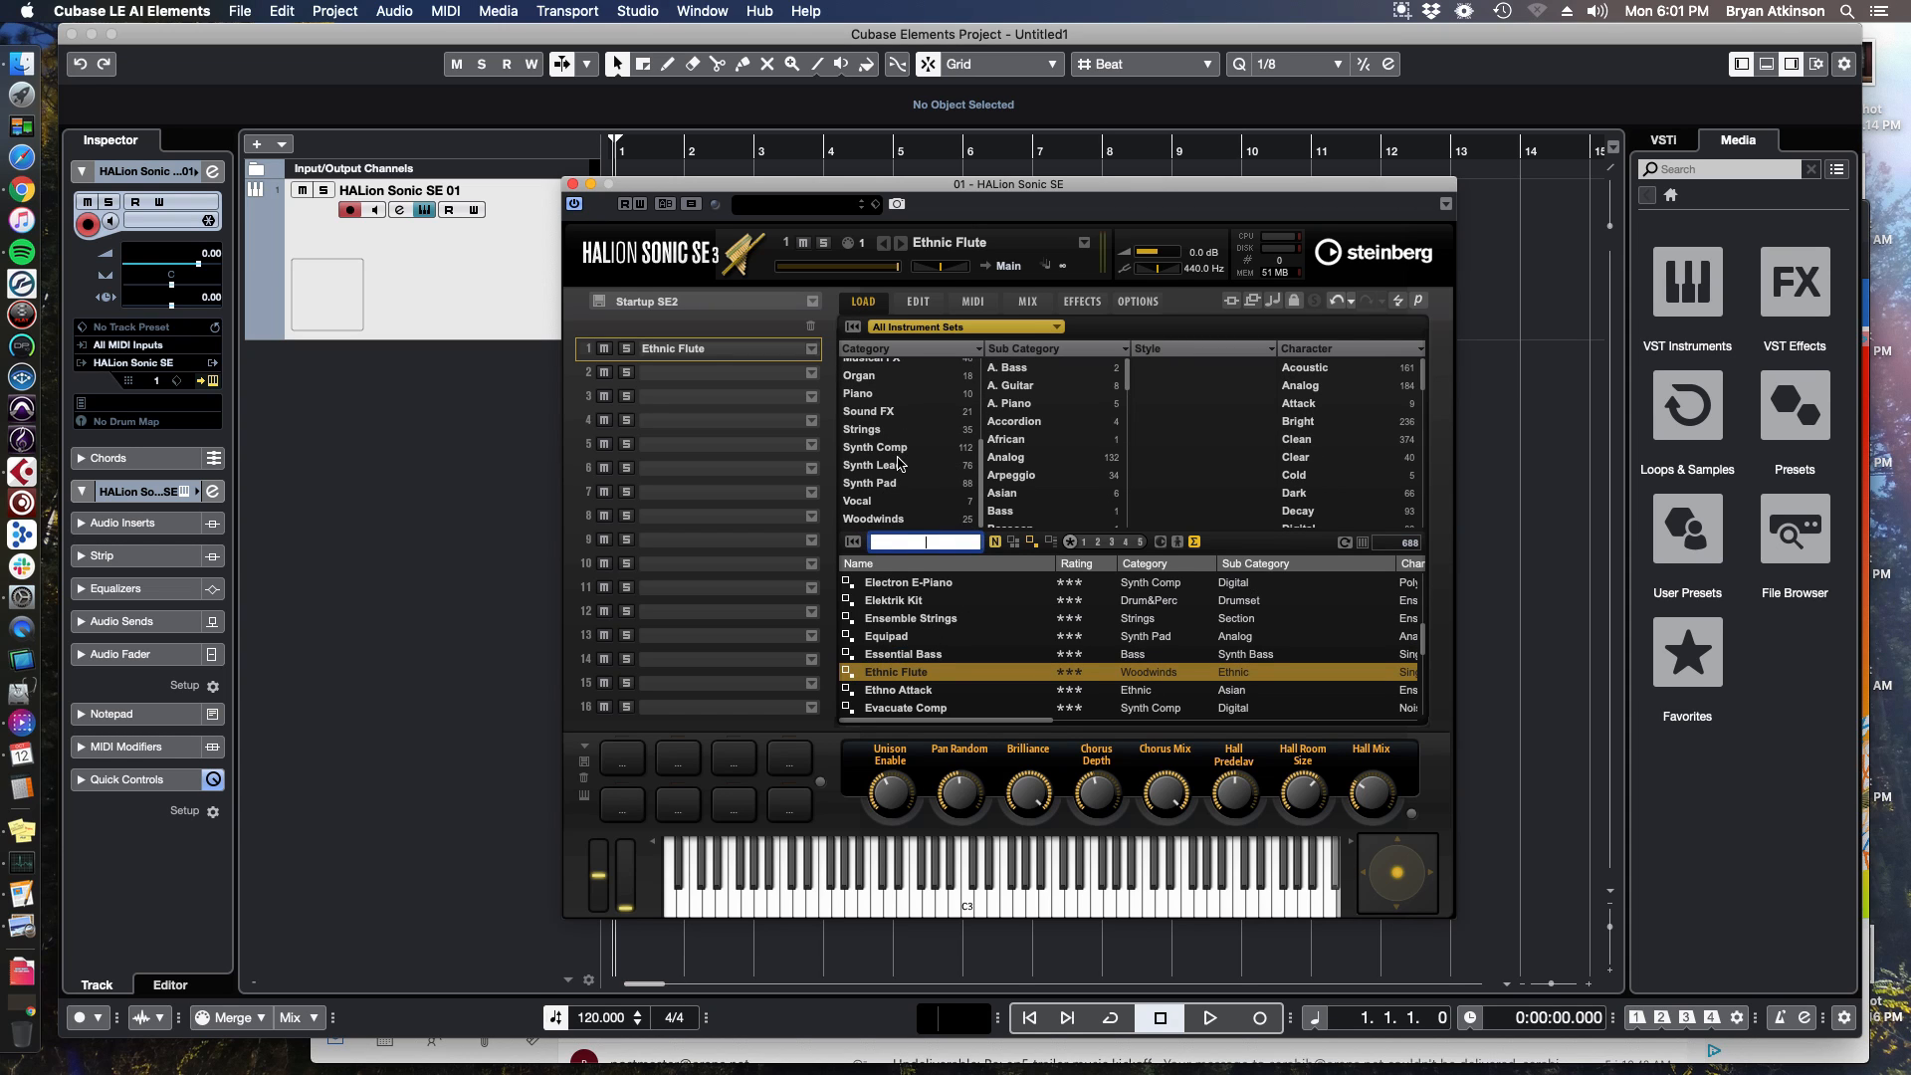
{"action": "left_click", "coordinate": [903, 500]}
{"action": "left_click", "coordinate": [903, 502]}
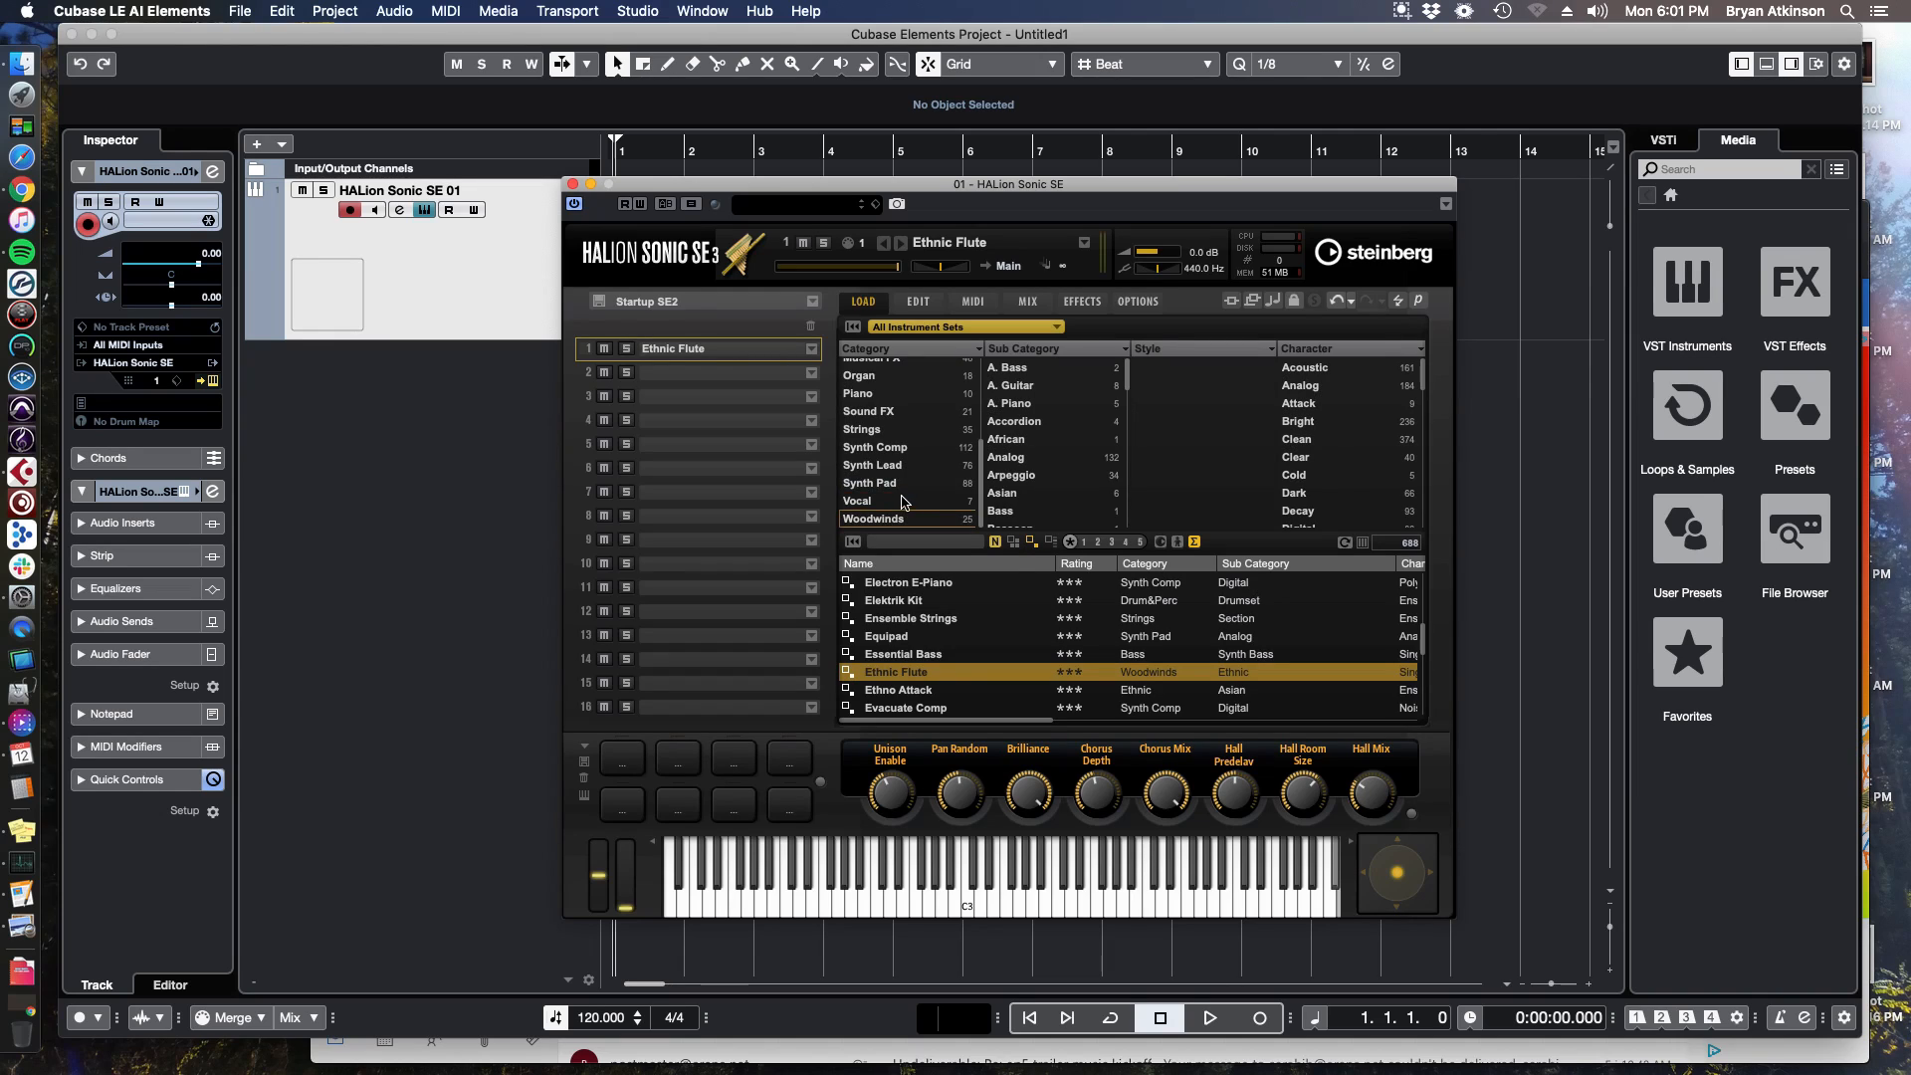
{"action": "scroll", "coordinate": [916, 428], "scroll_direction": "up", "scroll_amount": 5}
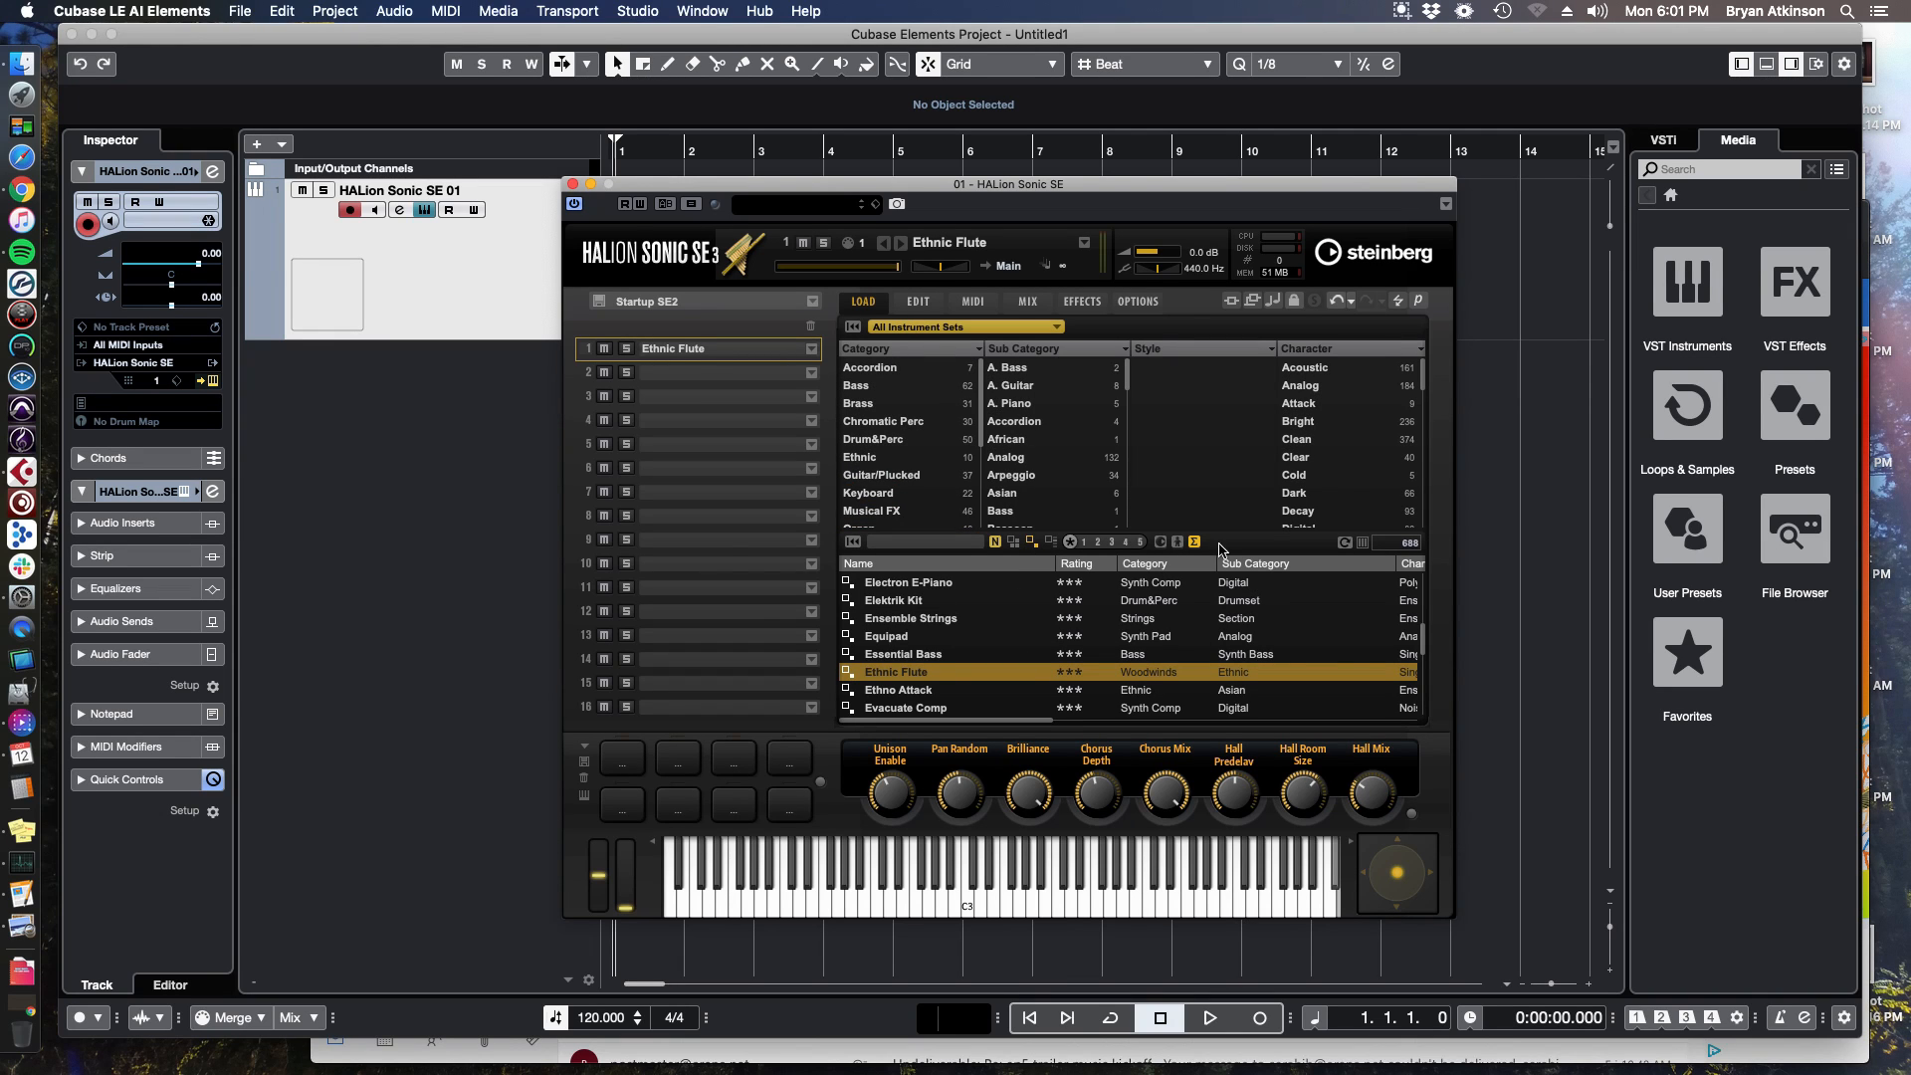
Close the HALion Sonic SE window.
{"action": "left_click", "coordinate": [811, 187]}
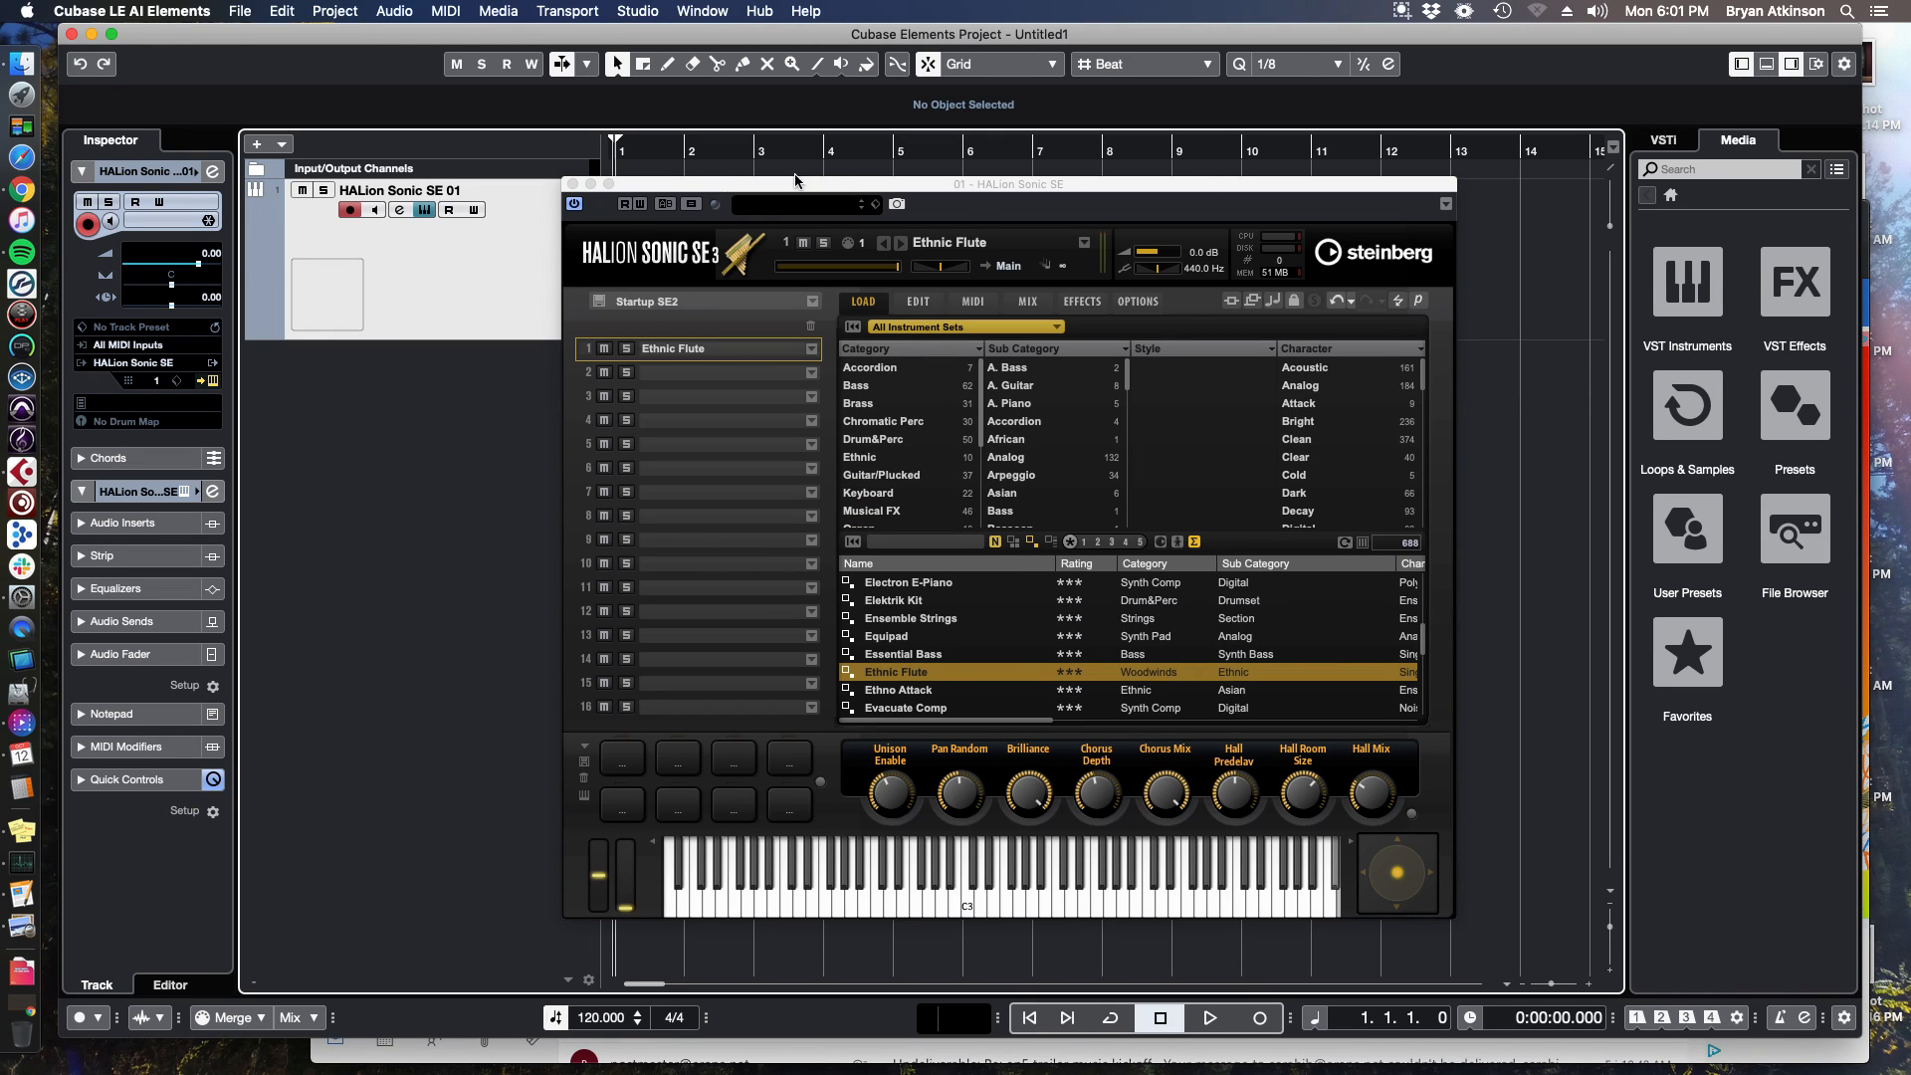
{"action": "left_click", "coordinate": [572, 185]}
{"action": "left_click", "coordinate": [601, 162]}
{"action": "left_click_drag", "start_coordinate": [674, 217], "coordinate": [941, 298]}
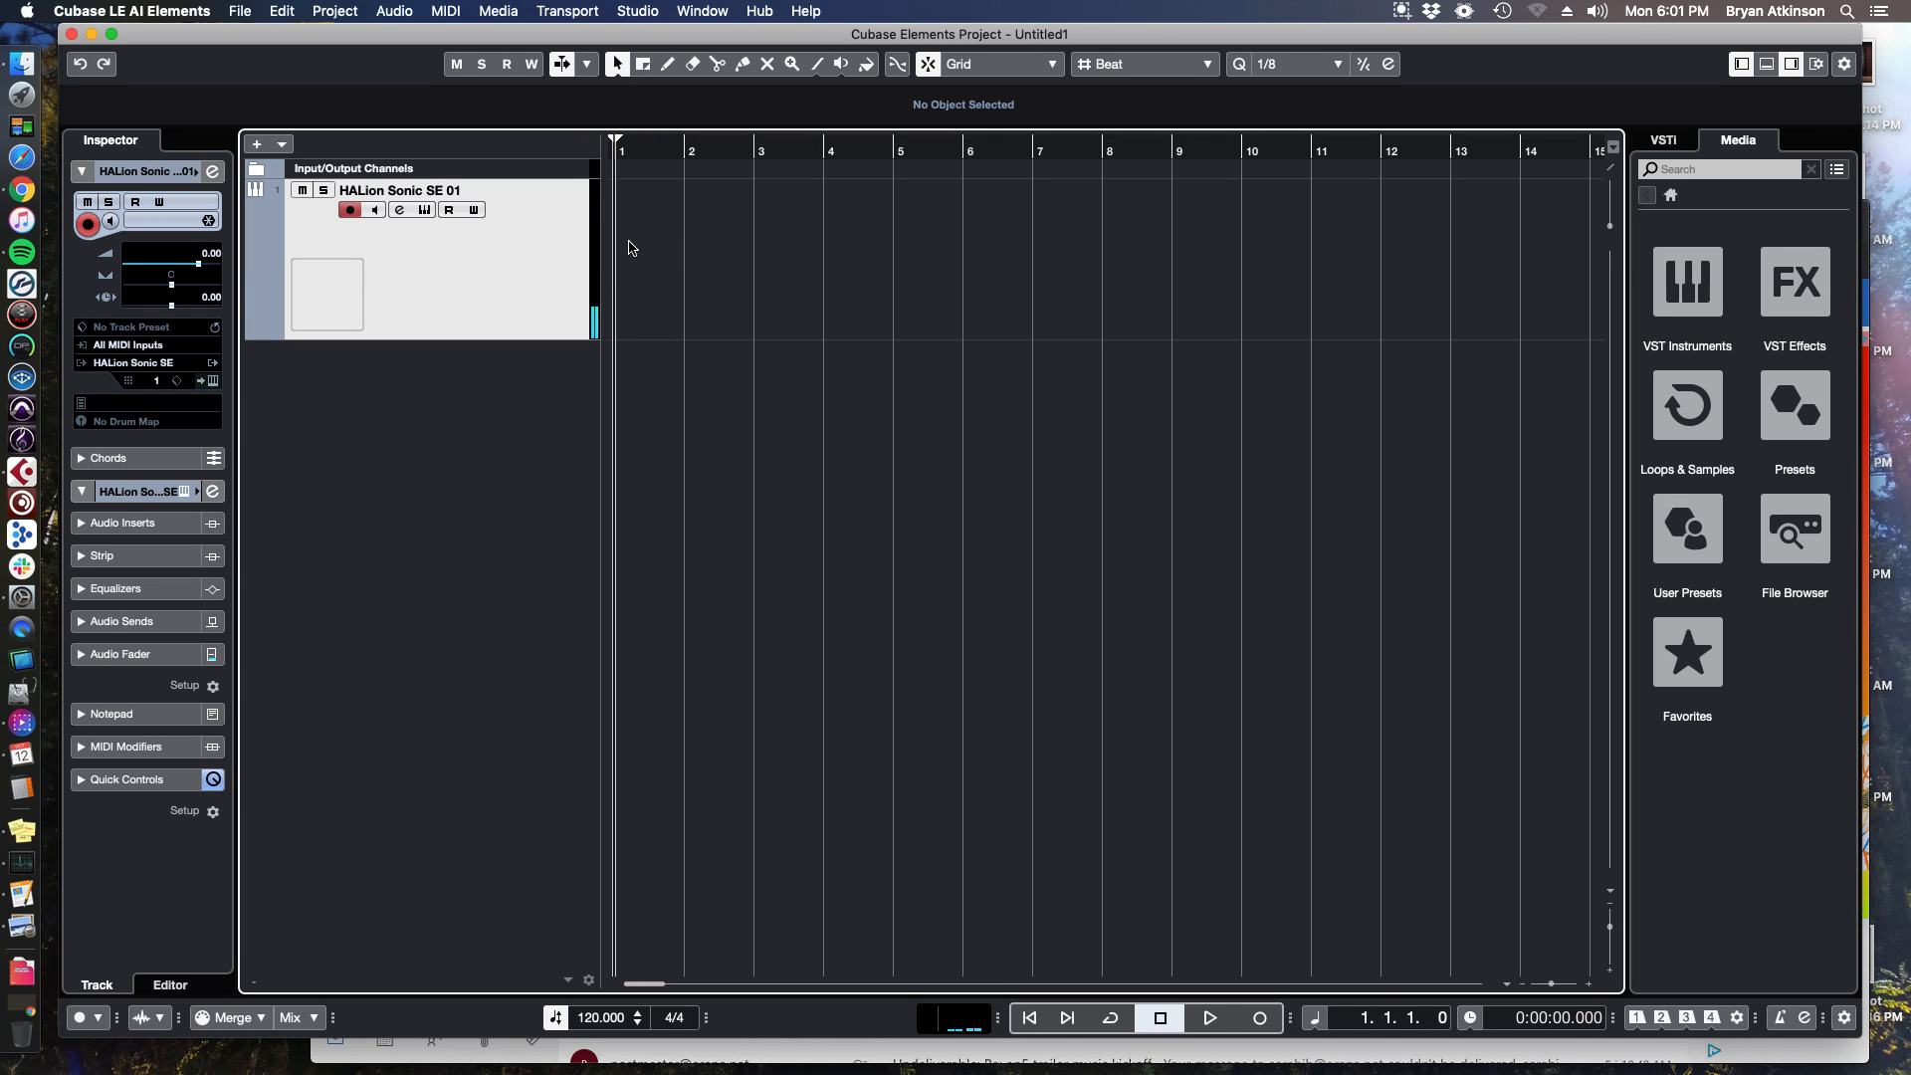
Draw a MIDI part from bar 1 to bar 6 on the HALion Sonic SE 01 track, then return to the Object Selection tool.
{"action": "right_click", "coordinate": [669, 240]}
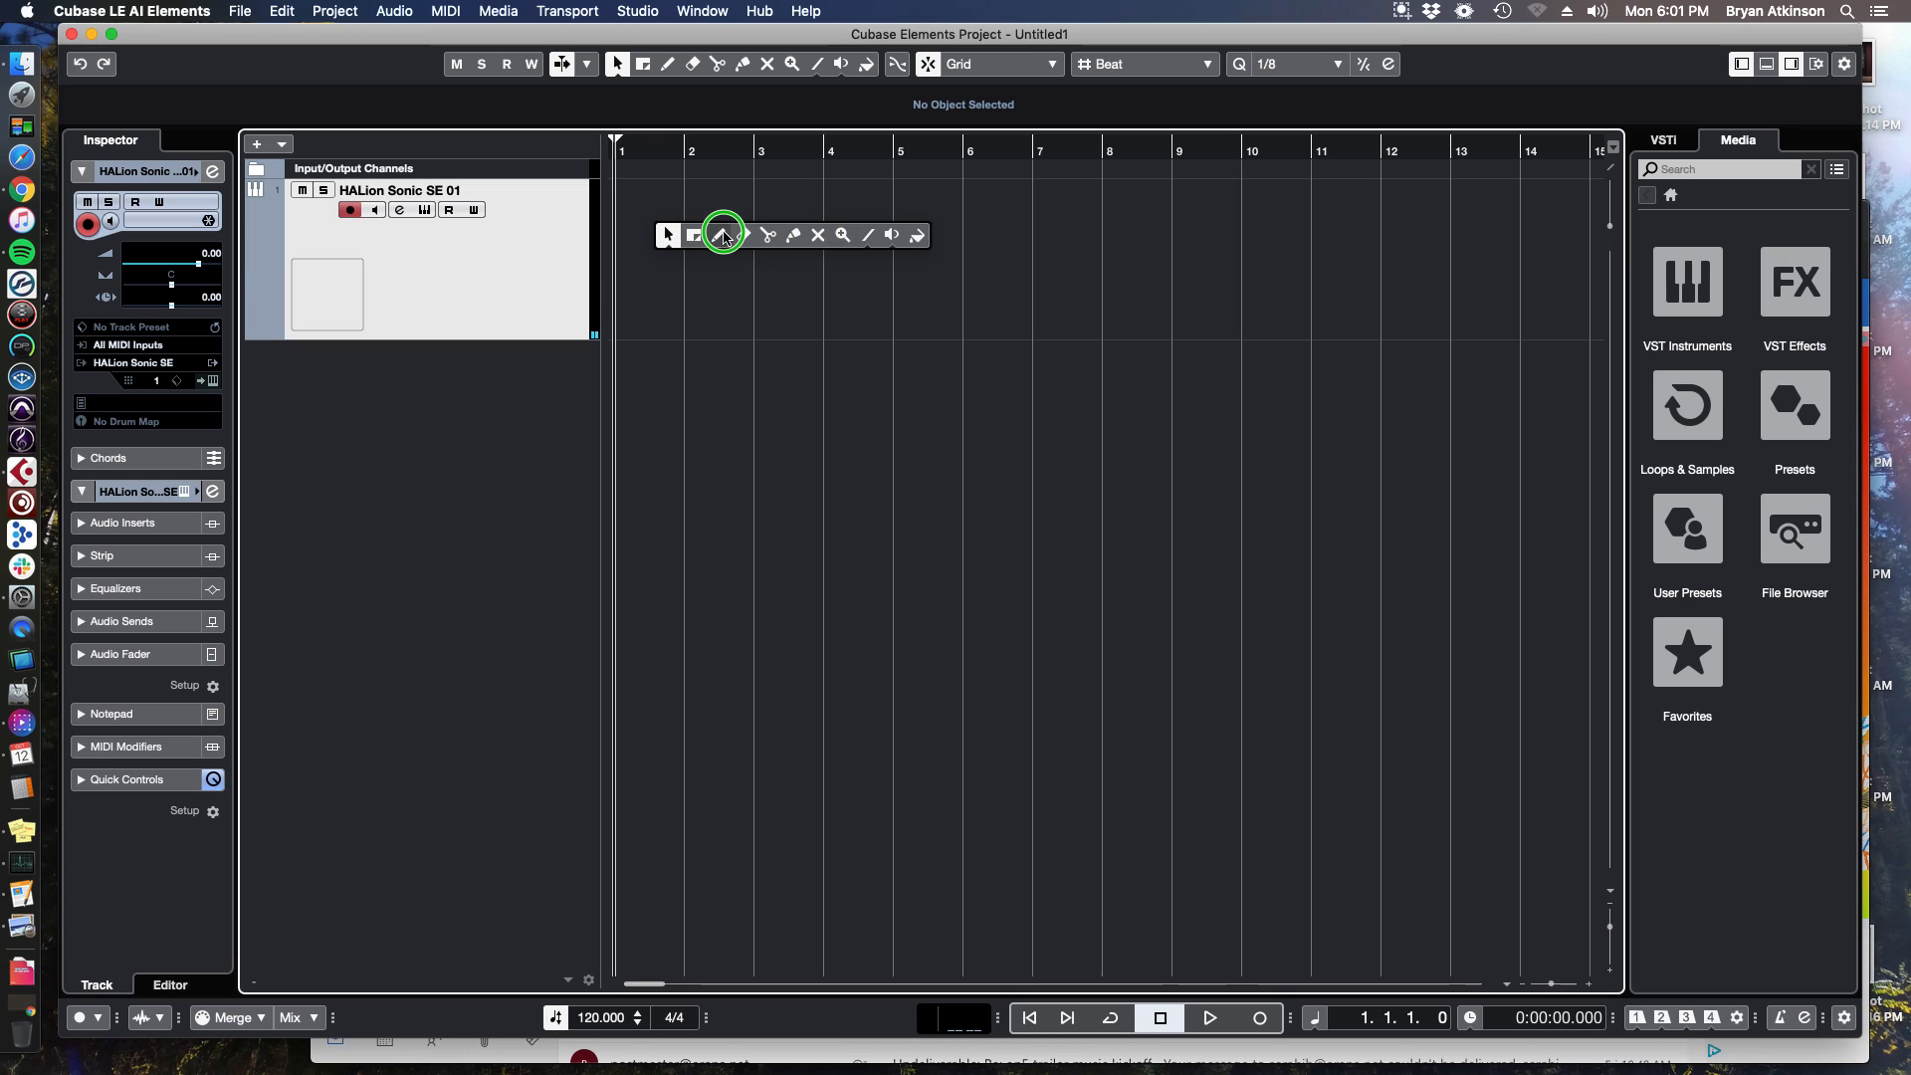
{"action": "left_click", "coordinate": [717, 235]}
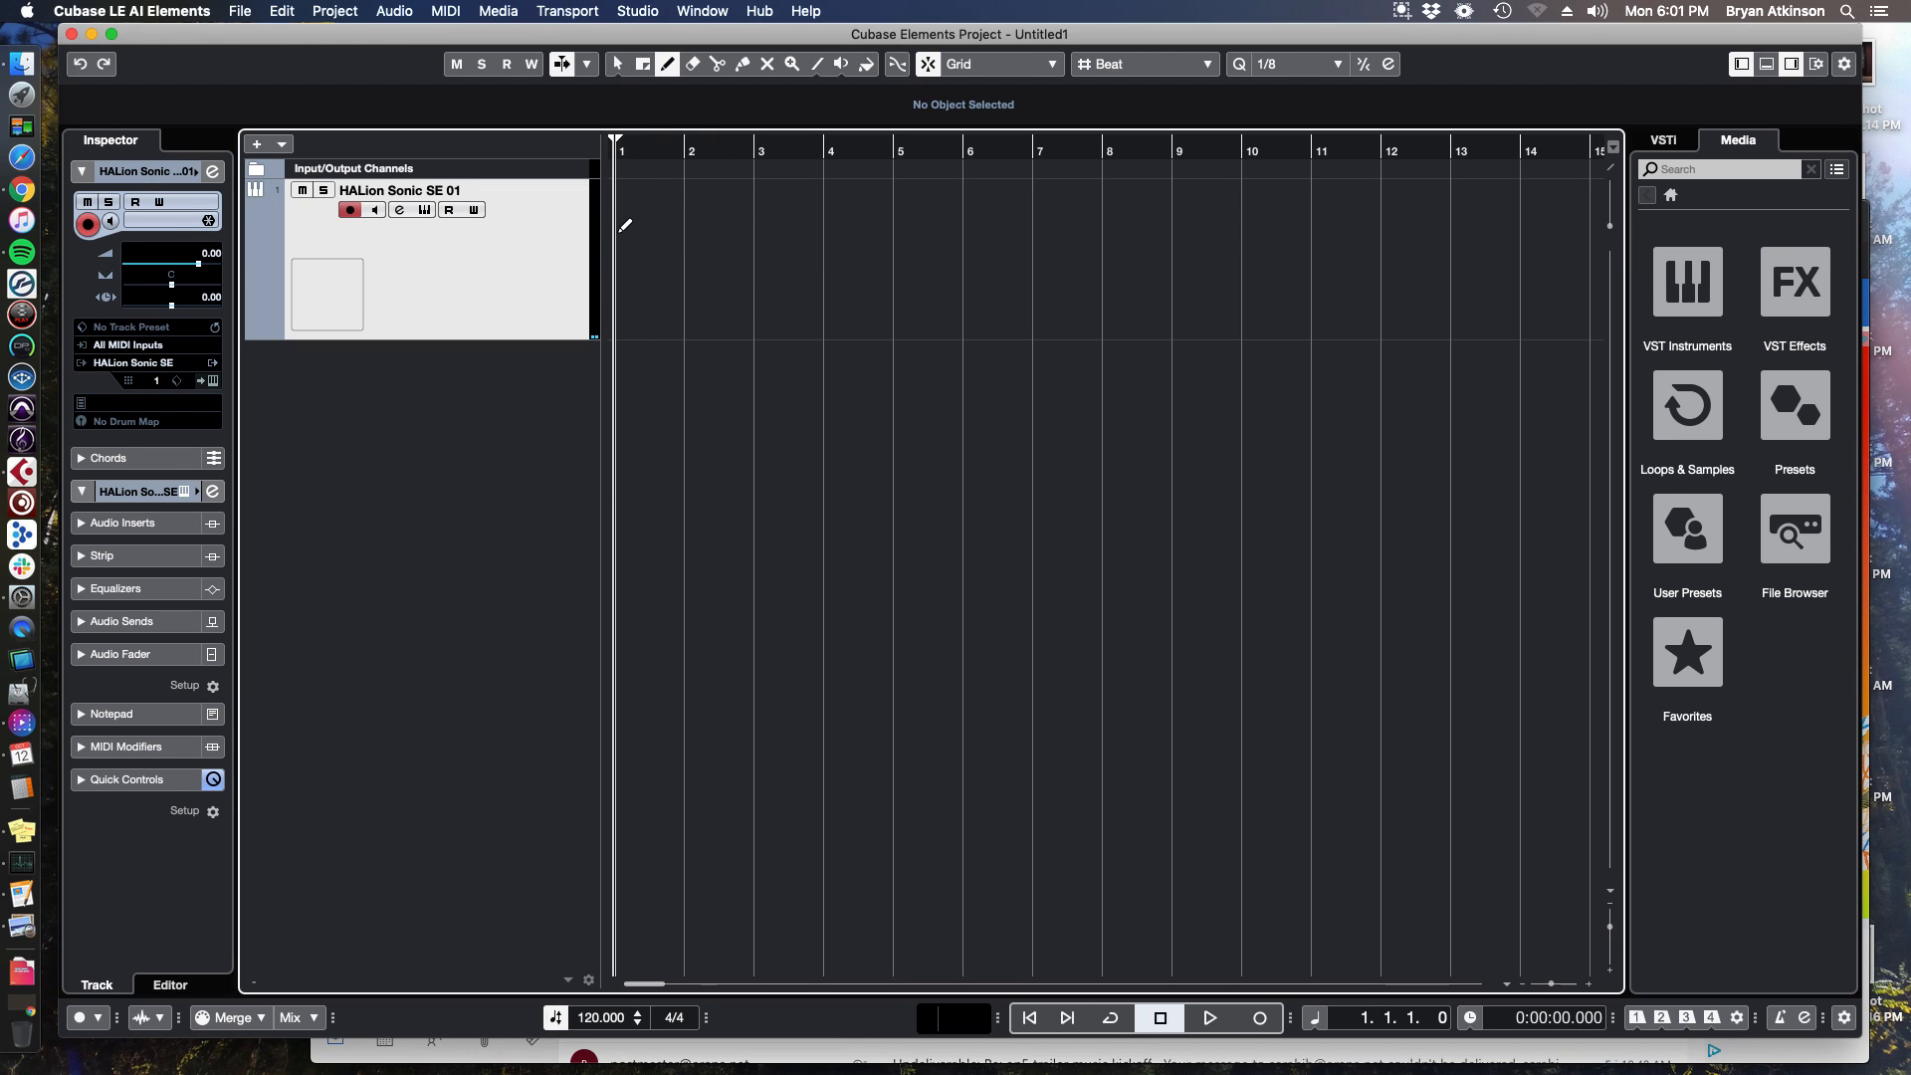
{"action": "left_click_drag", "start_coordinate": [615, 231], "coordinate": [962, 211]}
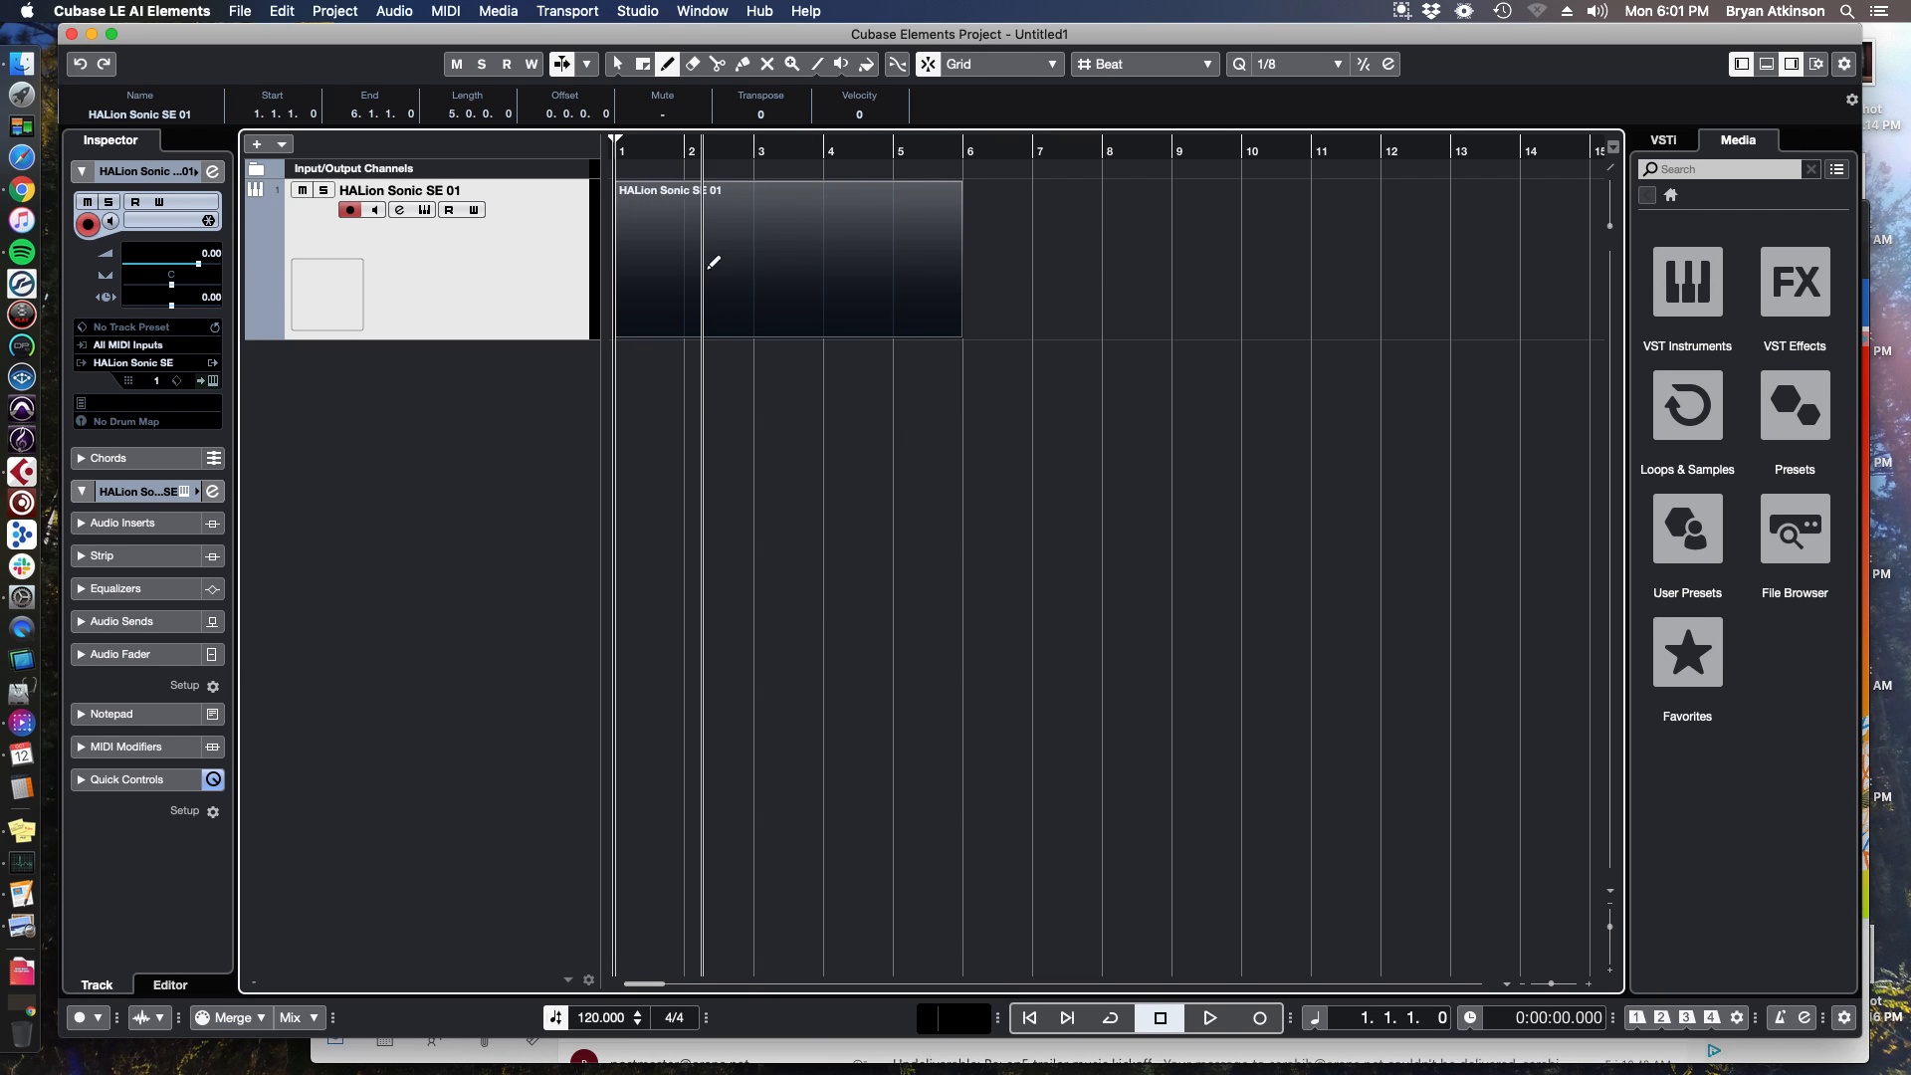
{"action": "left_click", "coordinate": [667, 63]}
{"action": "left_click", "coordinate": [618, 65]}
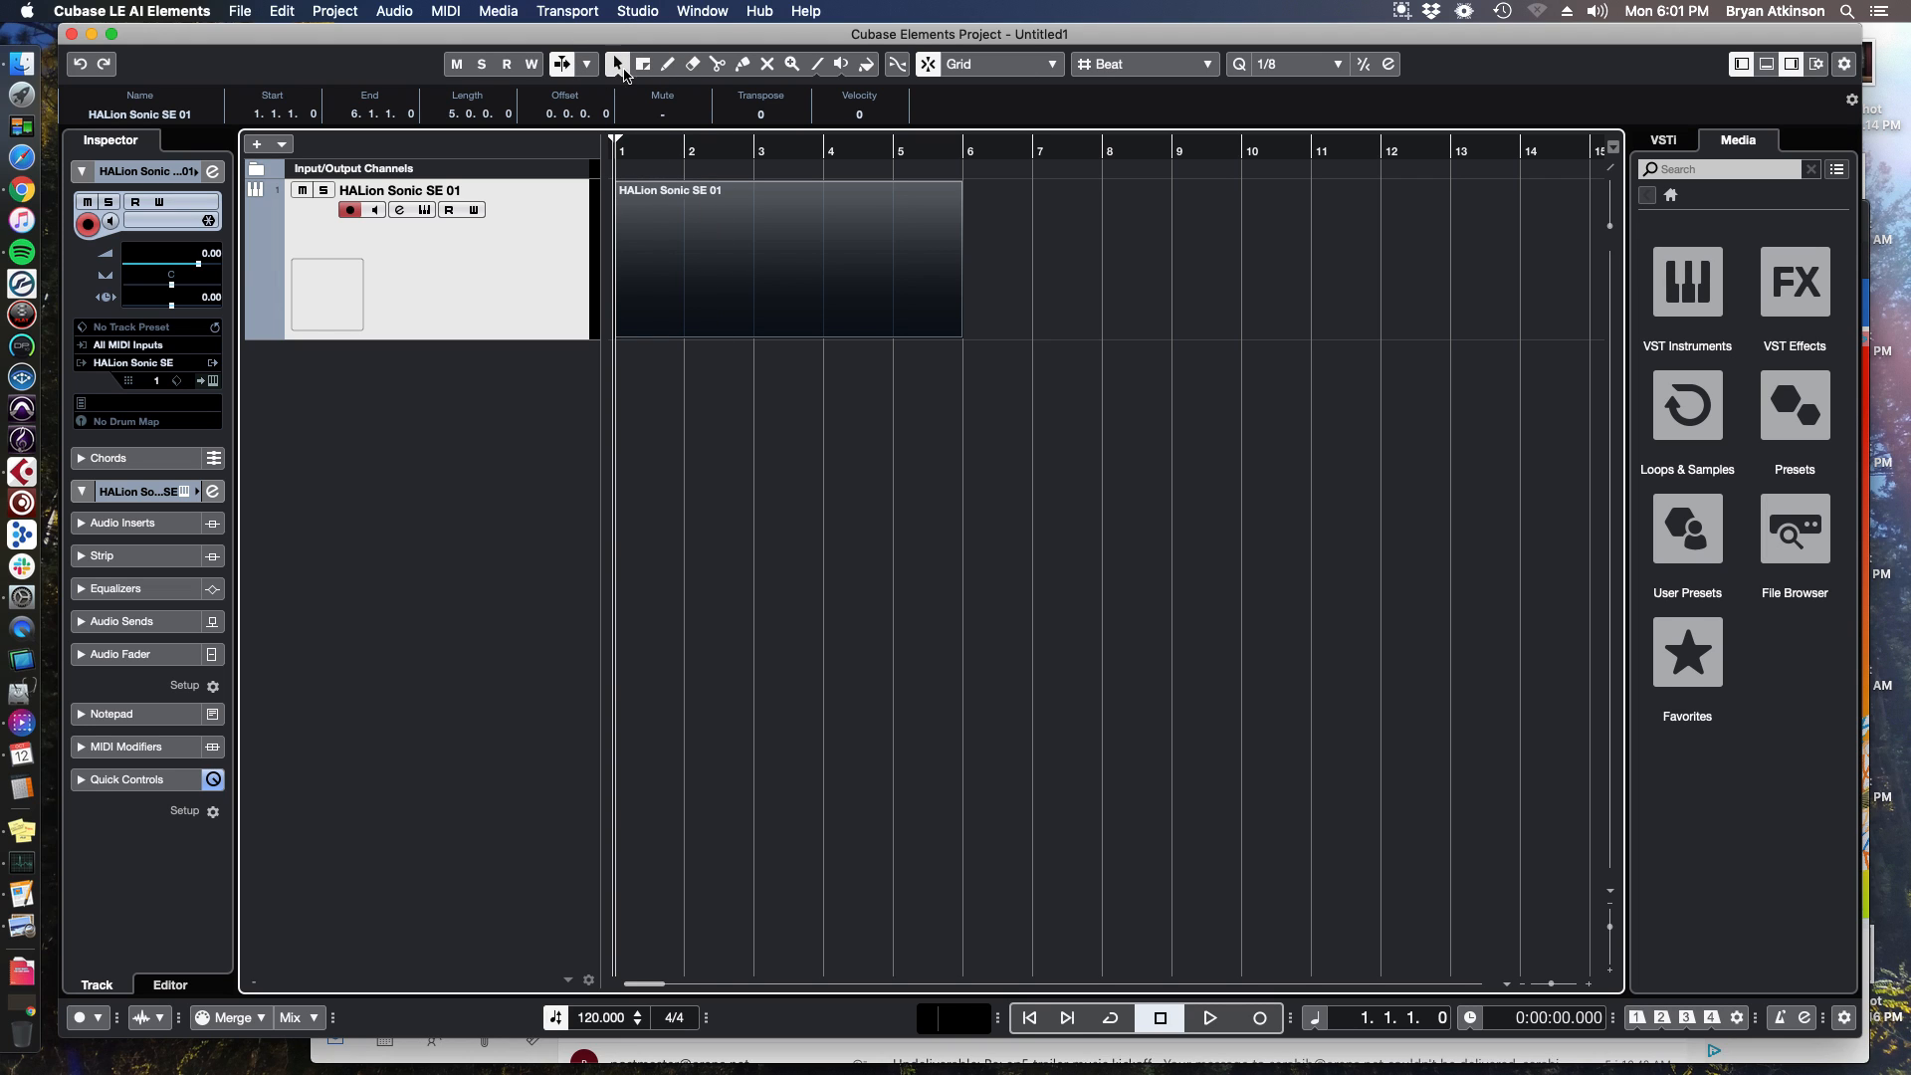
{"action": "left_click", "coordinate": [667, 64]}
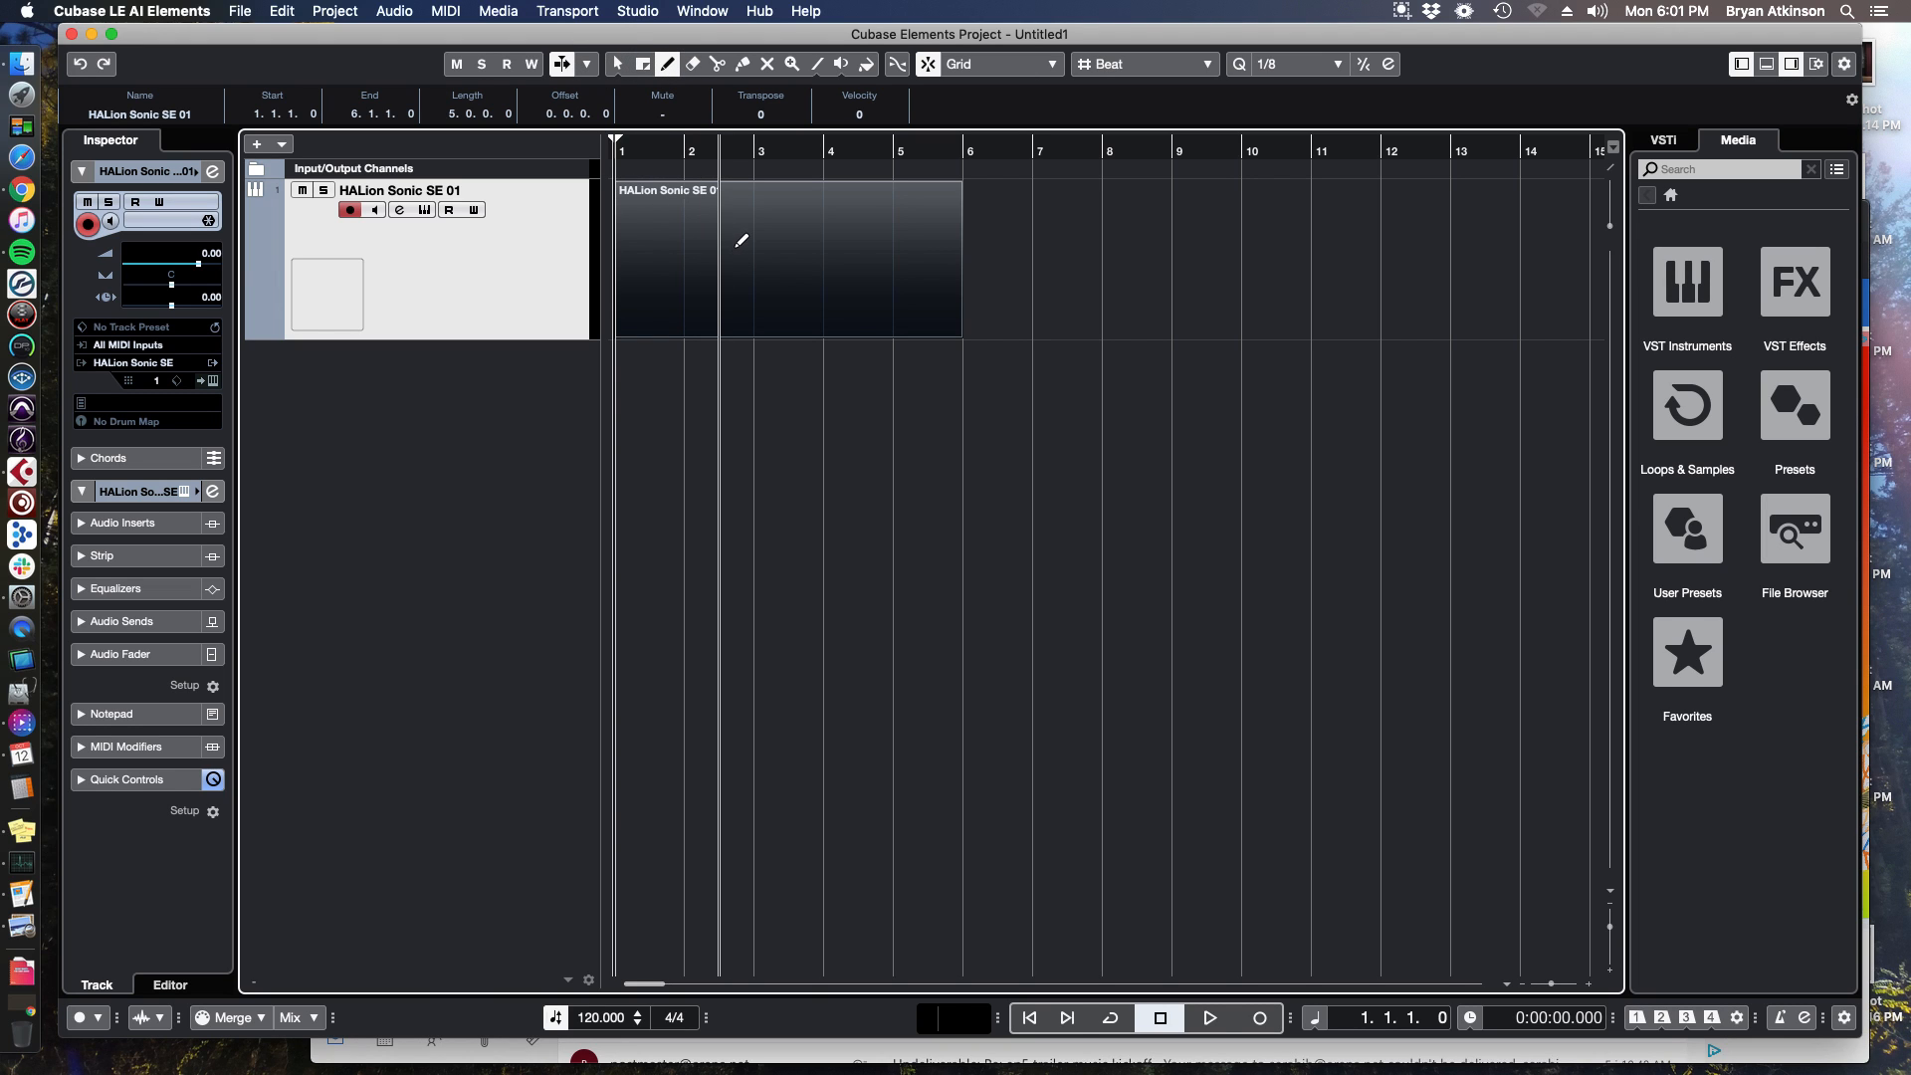
{"action": "key", "text": "1"}
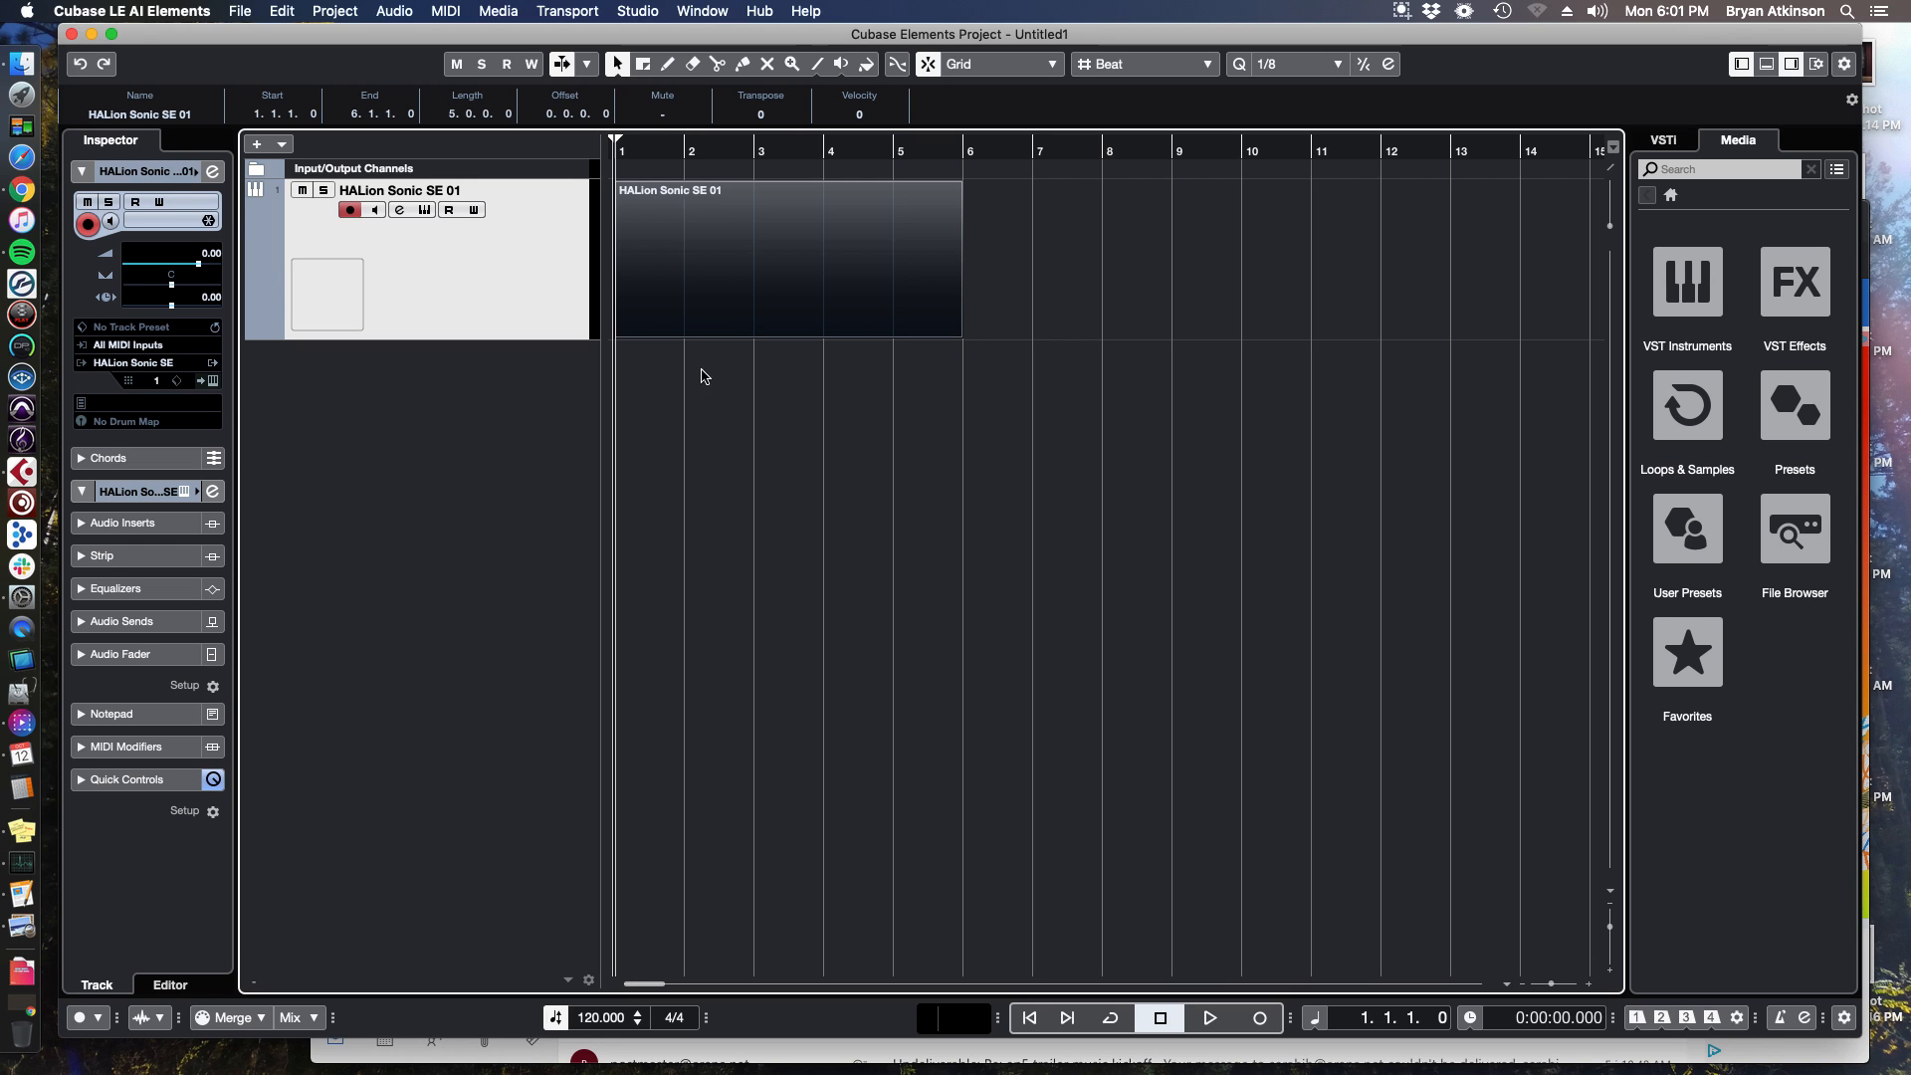
Open the MIDI part in the Key Editor.
{"action": "double_click", "coordinate": [680, 276]}
{"action": "mouse_move", "coordinate": [518, 581]}
{"action": "left_mouse_down"}
{"action": "mouse_move", "coordinate": [498, 580]}
{"action": "mouse_move", "coordinate": [516, 593]}
{"action": "mouse_move", "coordinate": [523, 575]}
{"action": "left_mouse_up"}
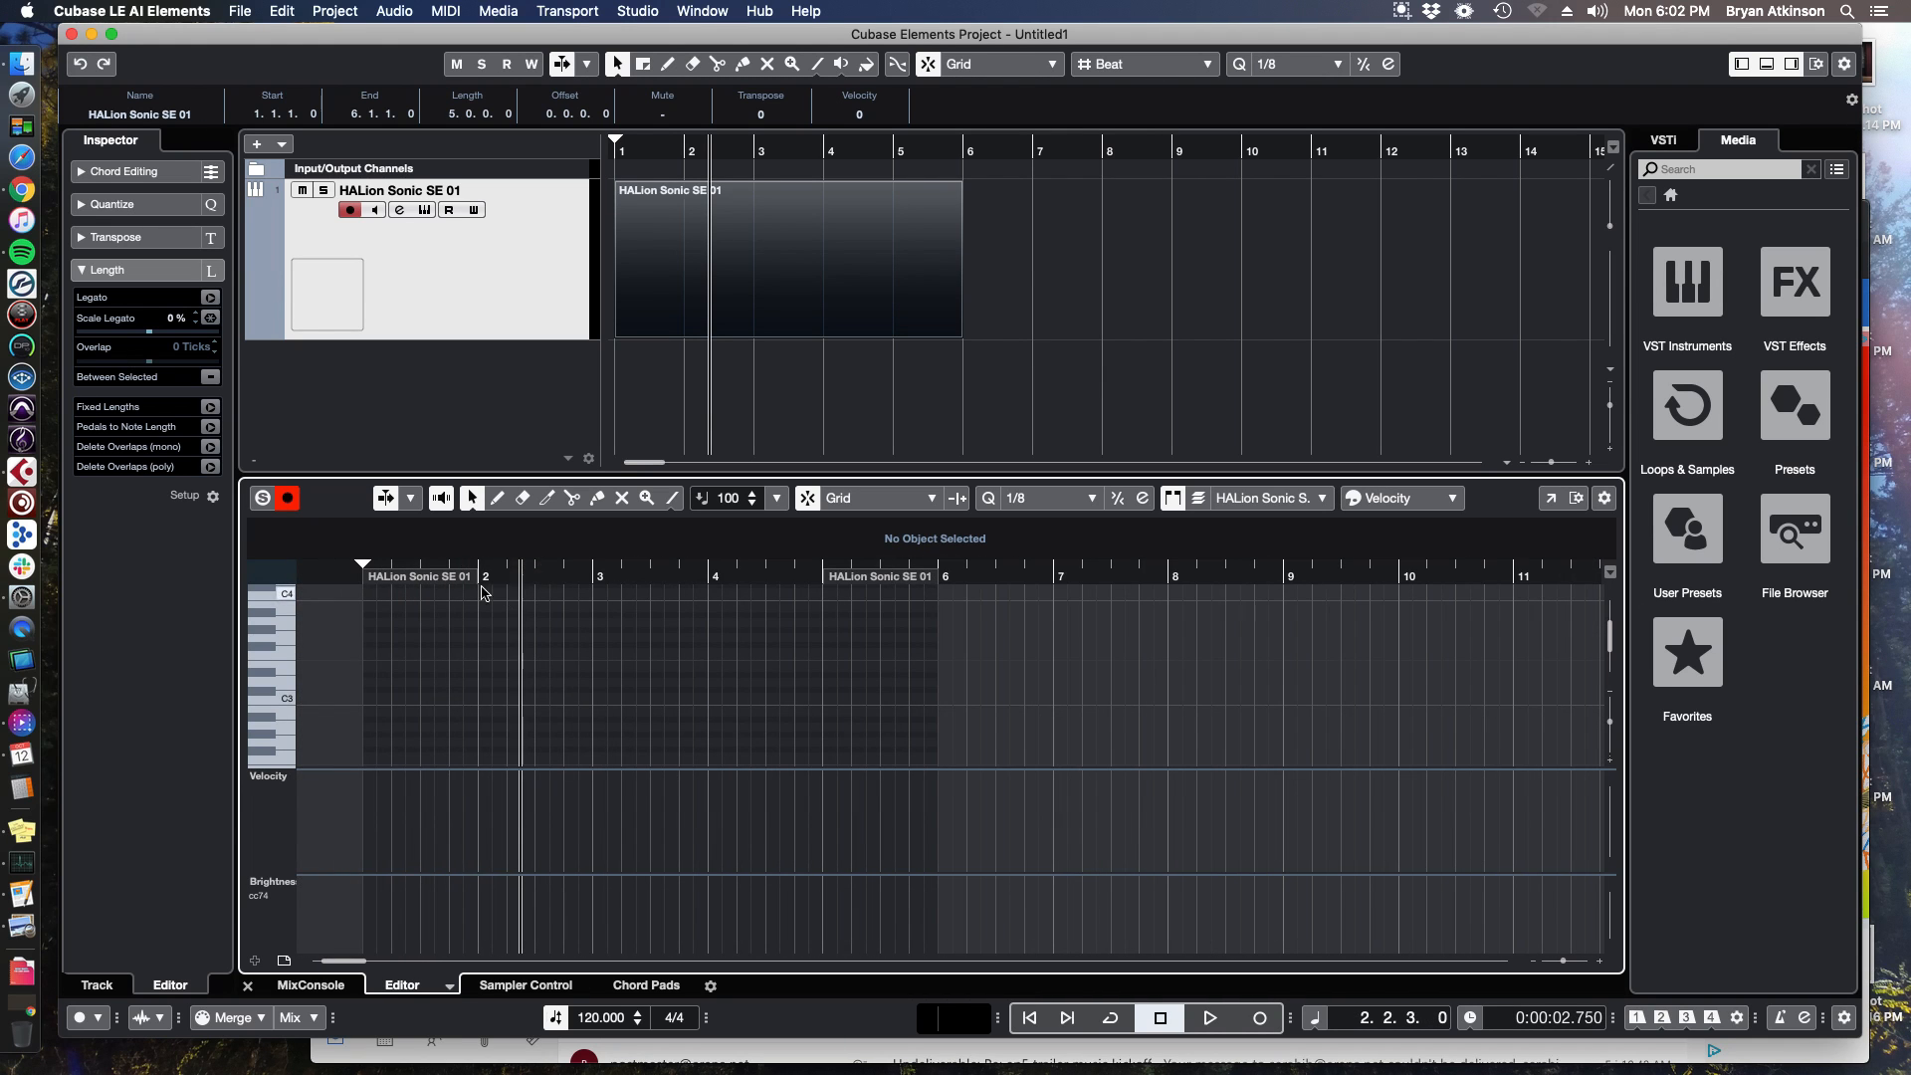
{"action": "scroll", "coordinate": [527, 697], "scroll_direction": "down", "scroll_amount": 10}
{"action": "scroll", "coordinate": [687, 687], "scroll_direction": "up", "scroll_amount": 8}
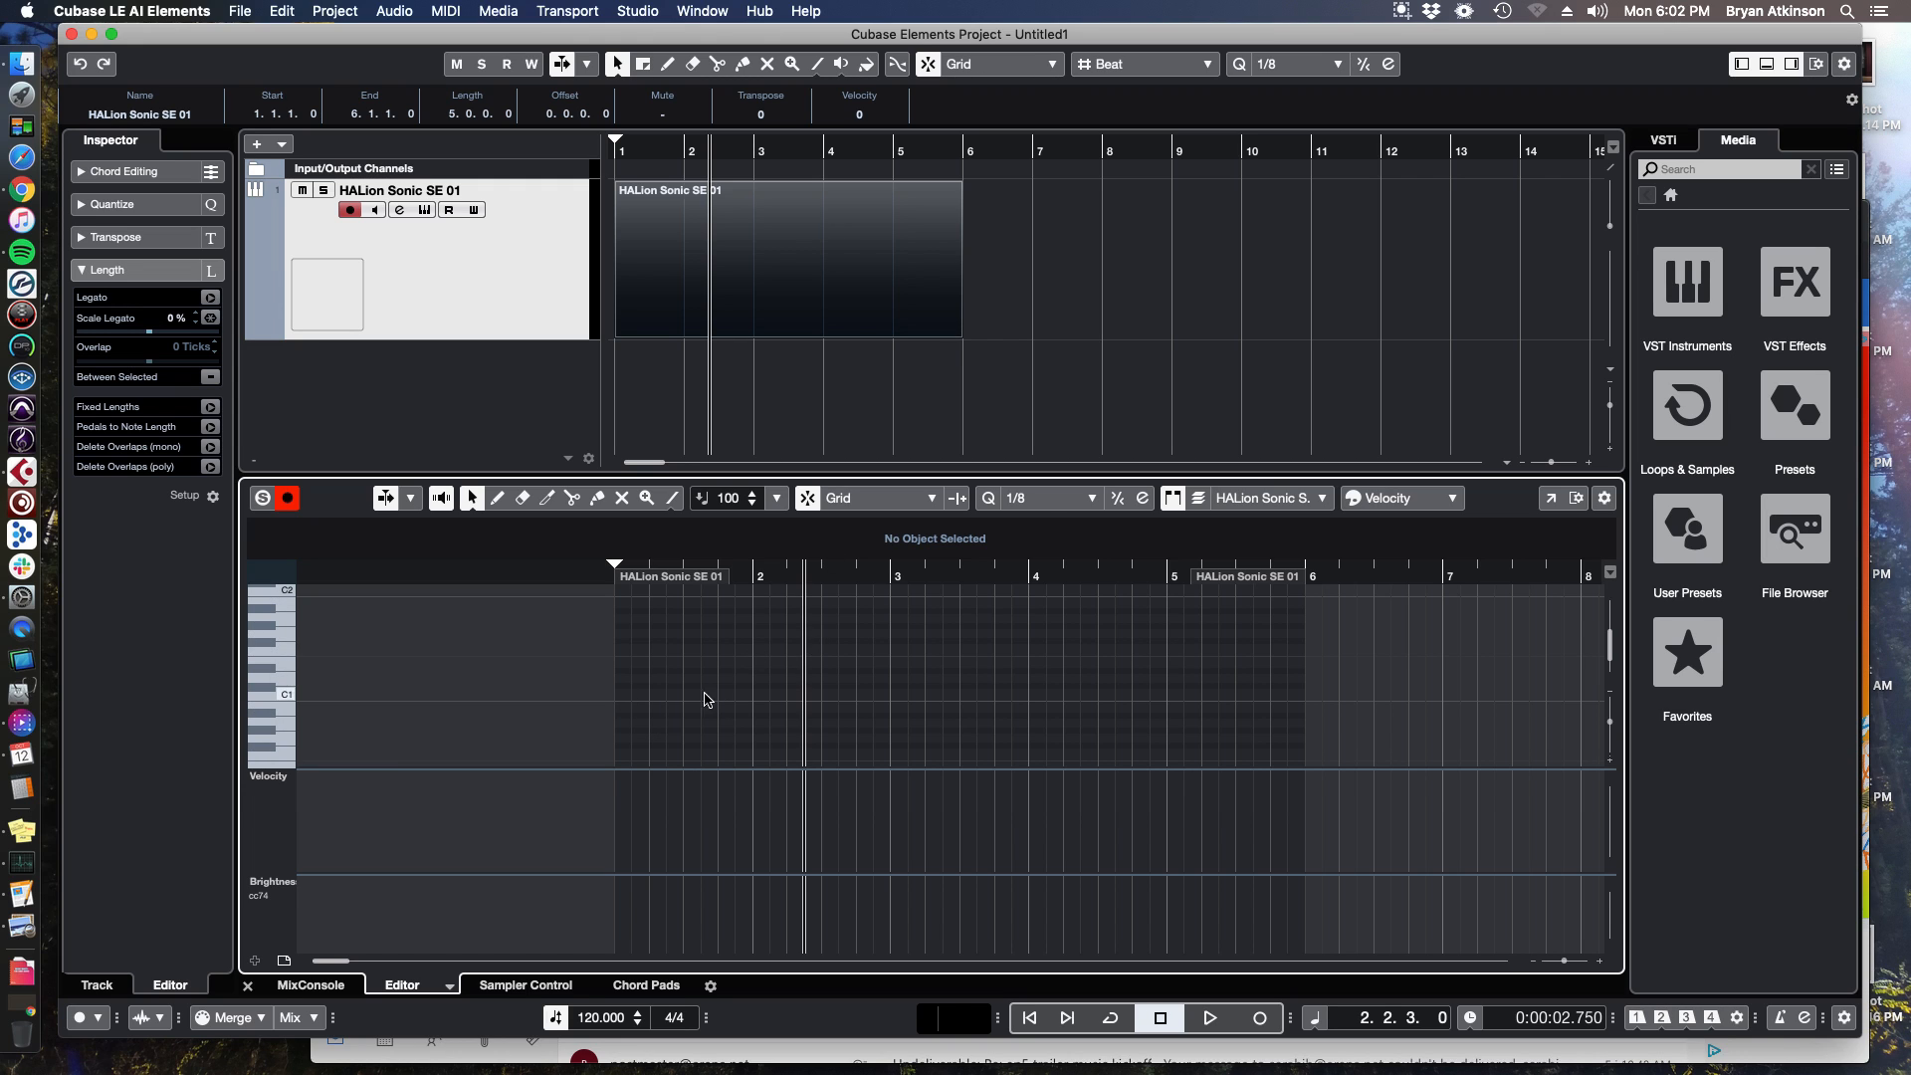
Draw a short eighth-note melody of C#3, E3 and D#3 notes at the start of the part.
{"action": "double_click", "coordinate": [627, 688]}
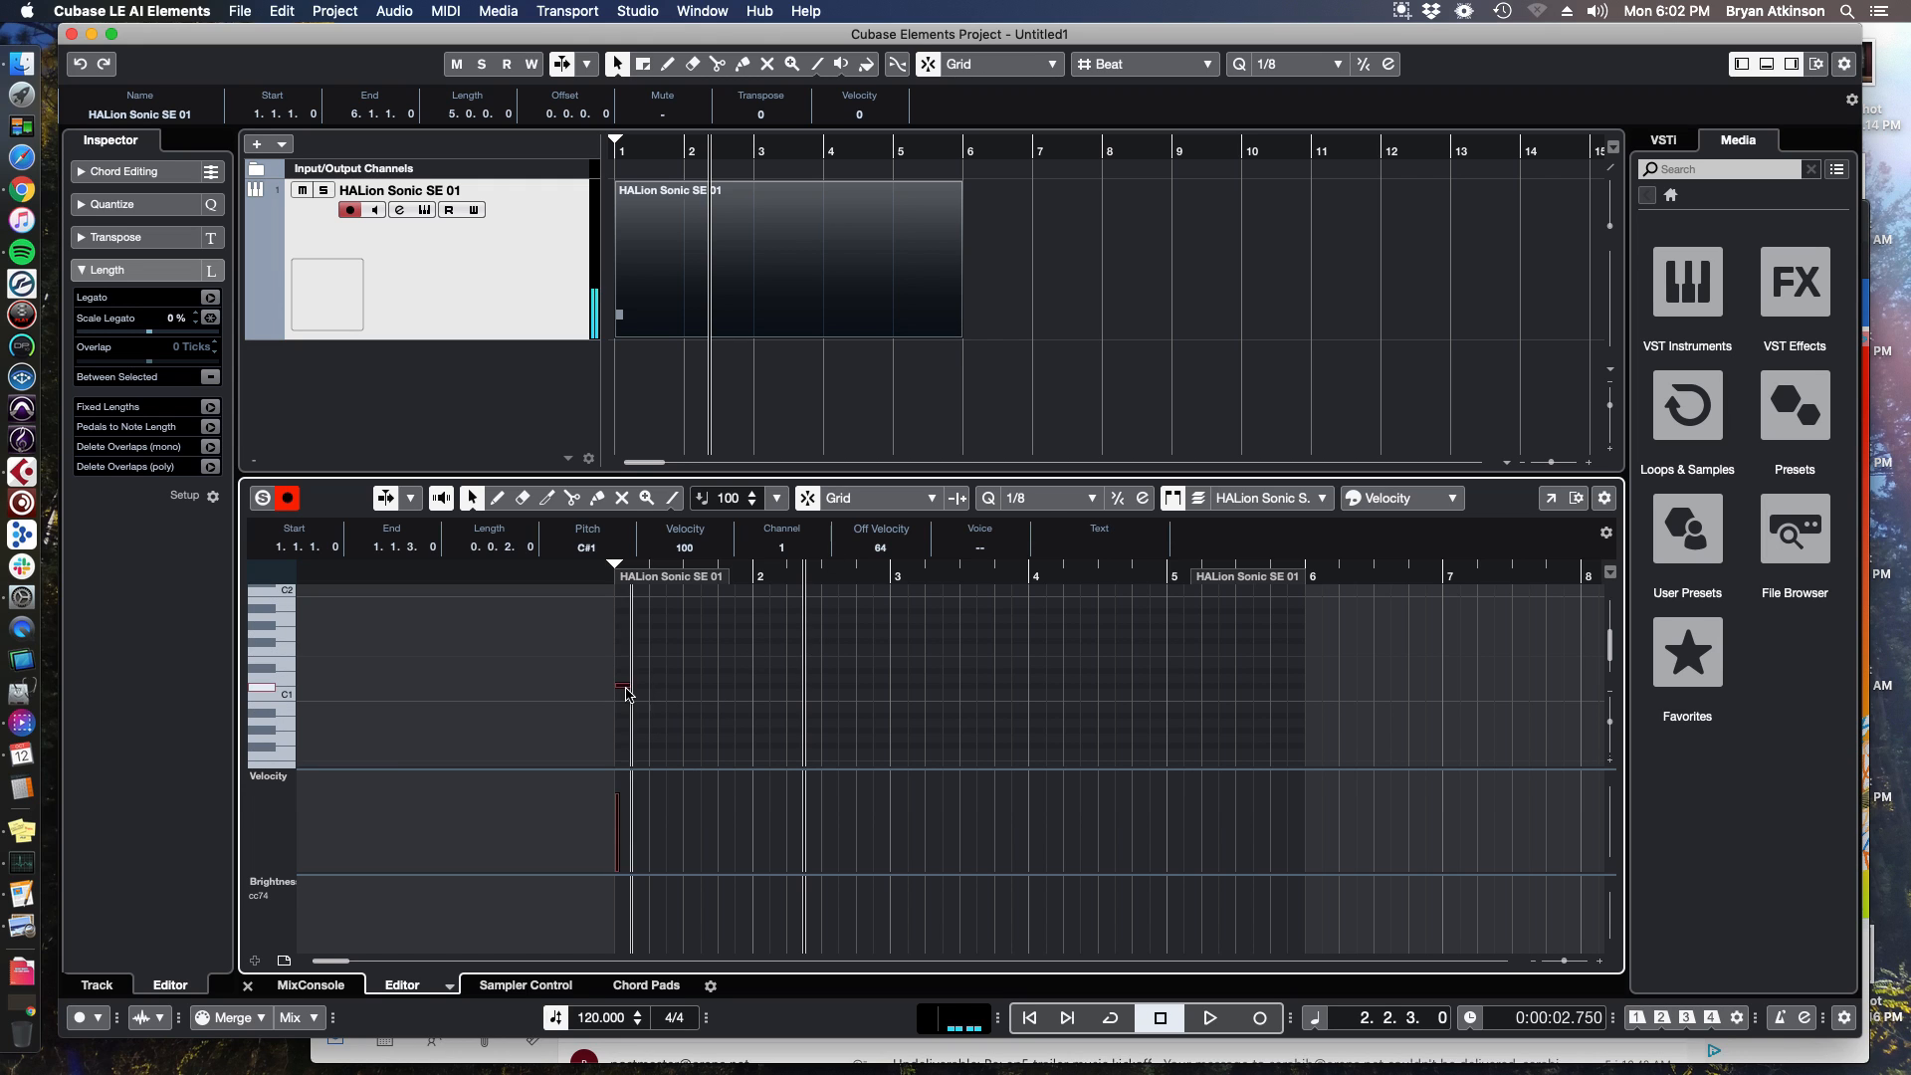
{"action": "key", "text": "h"}
{"action": "scroll", "coordinate": [652, 681], "scroll_direction": "up", "scroll_amount": 5}
{"action": "double_click", "coordinate": [685, 666]}
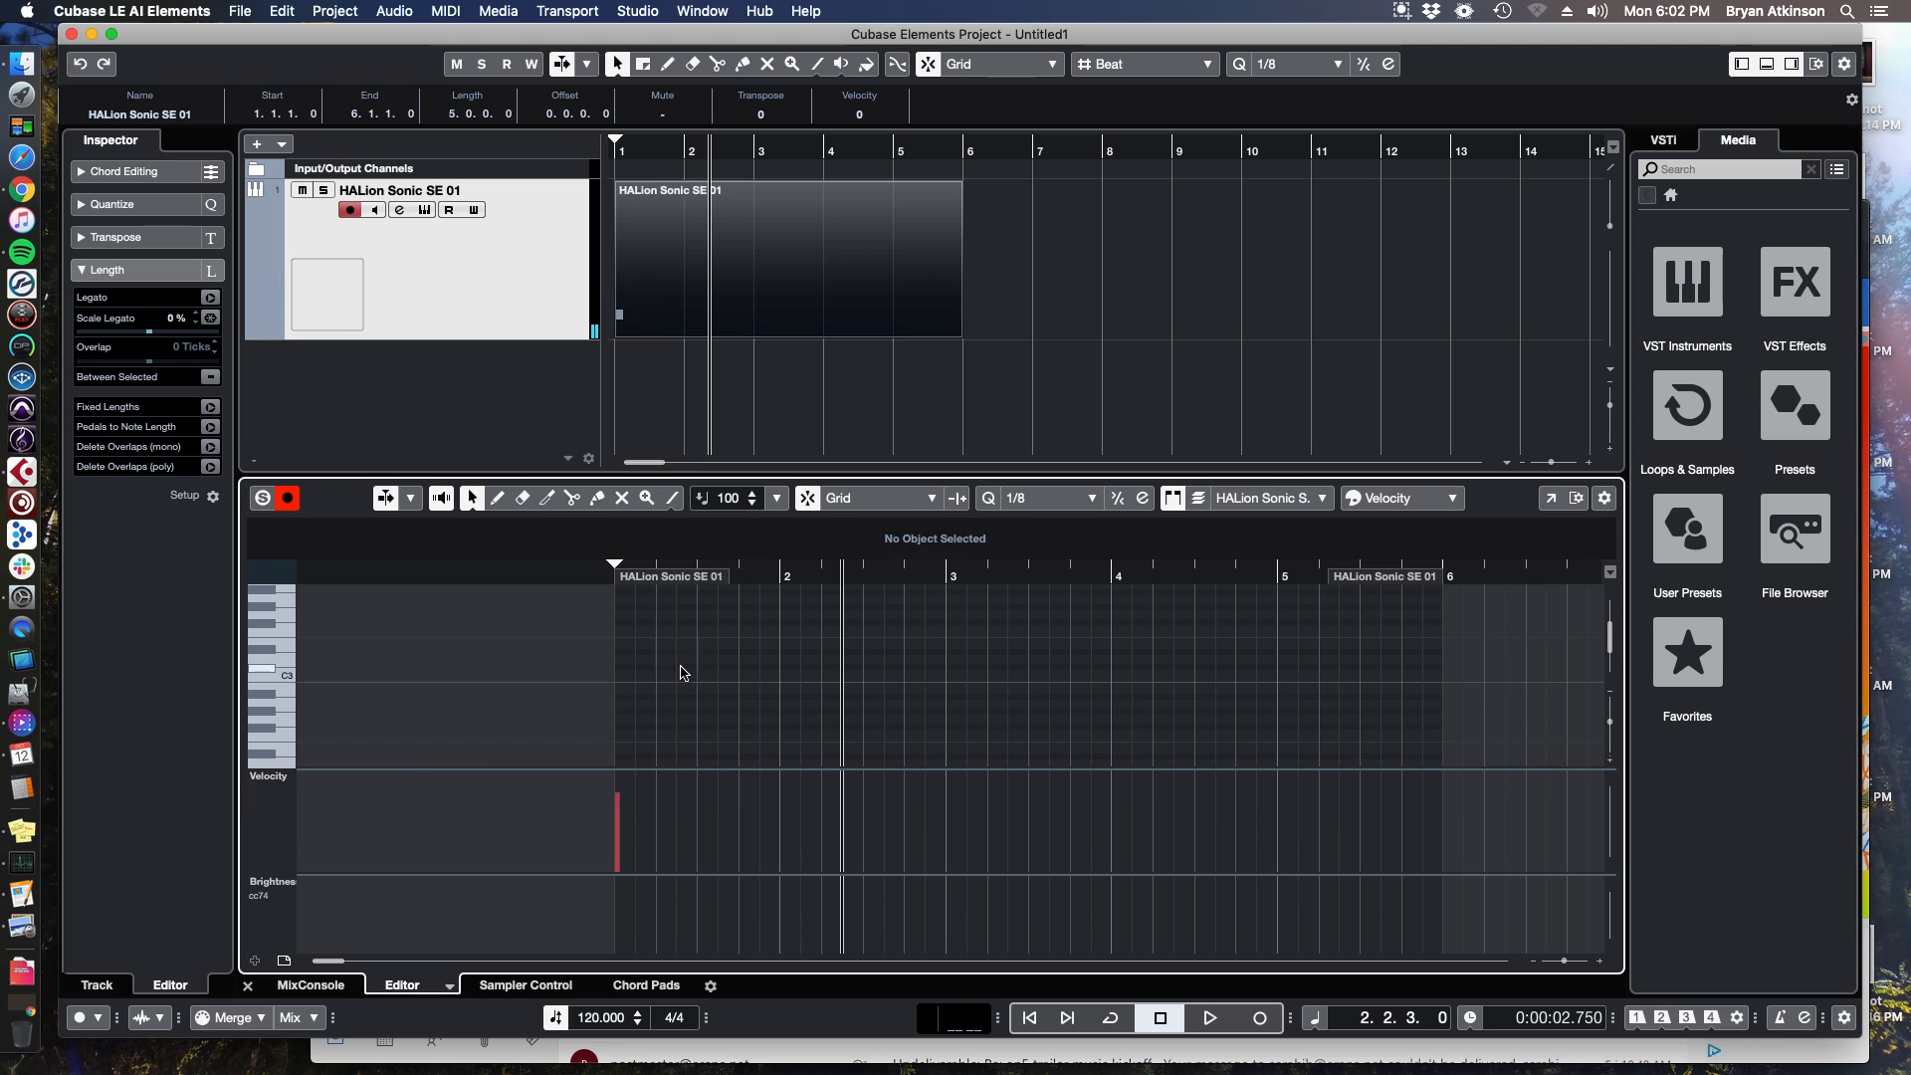
{"action": "double_click", "coordinate": [728, 645]}
{"action": "double_click", "coordinate": [748, 666]}
{"action": "double_click", "coordinate": [791, 651]}
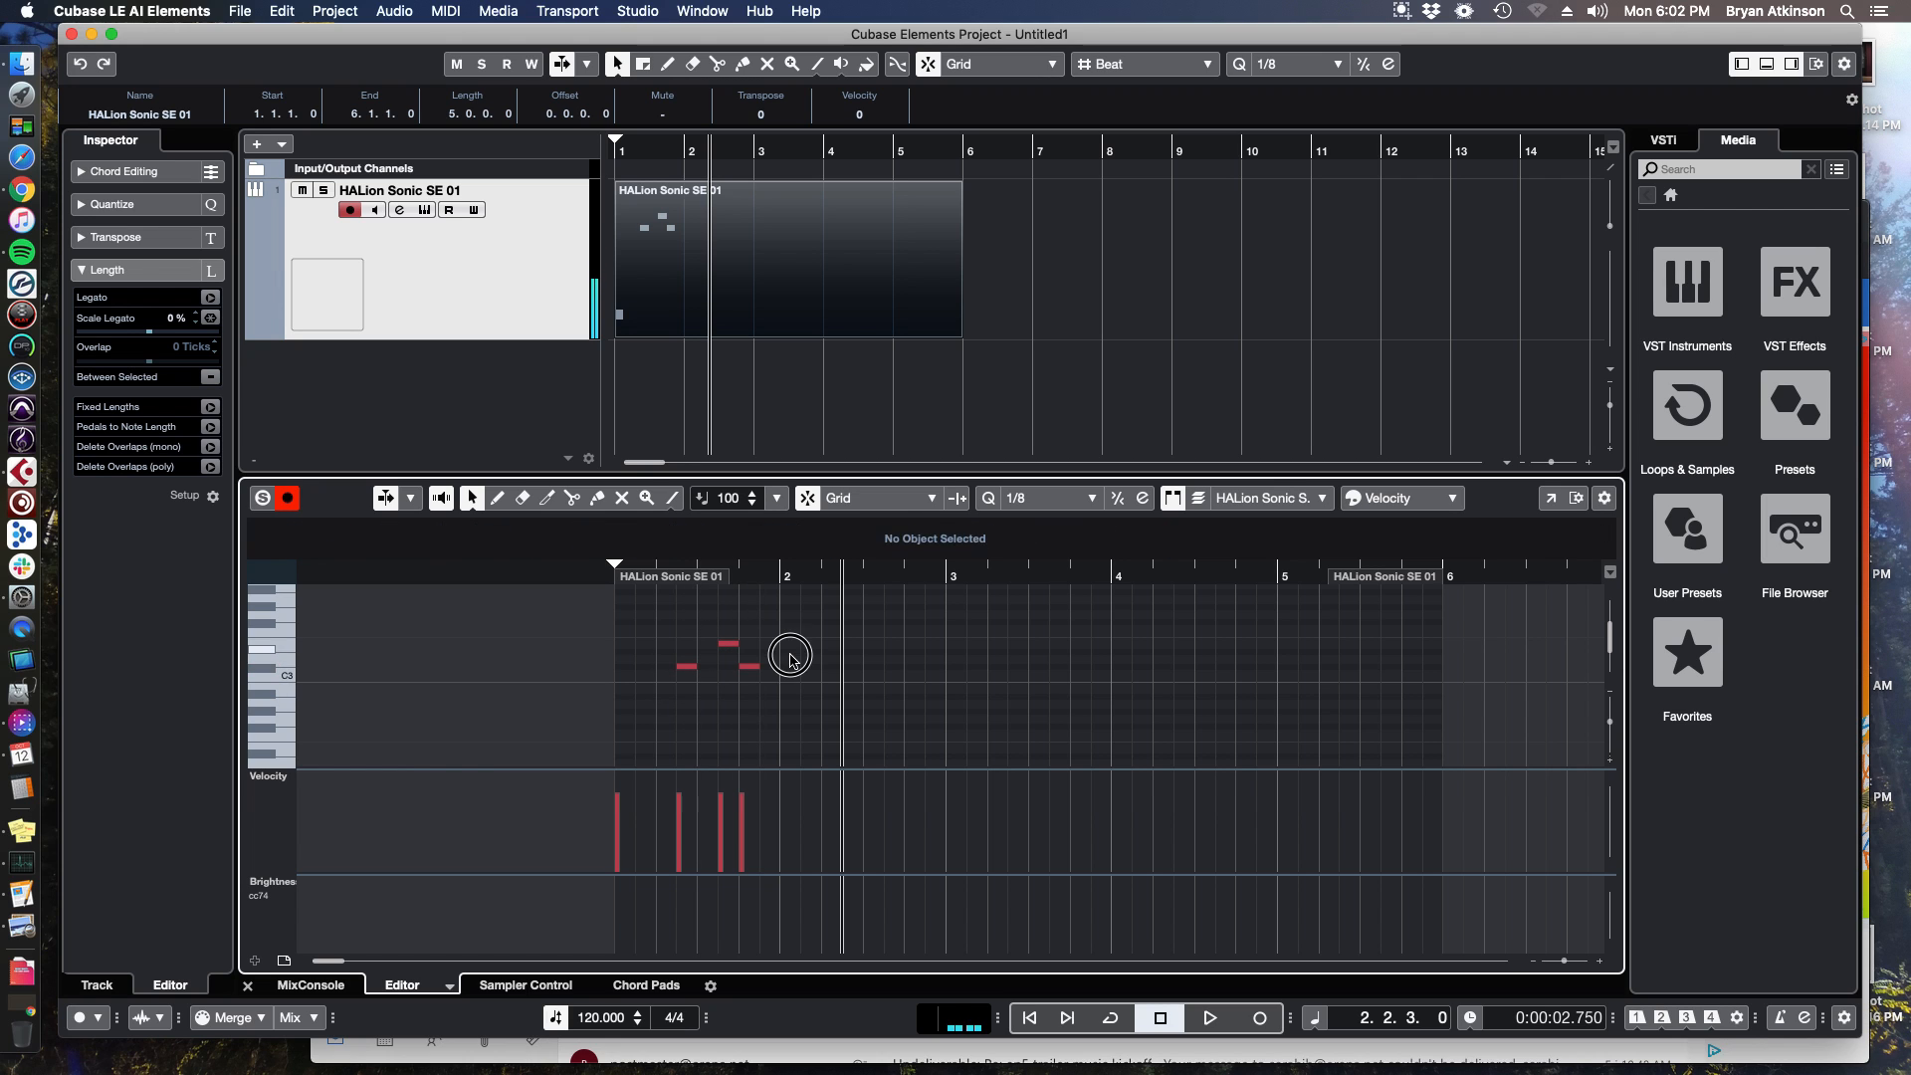
{"action": "double_click", "coordinate": [810, 667]}
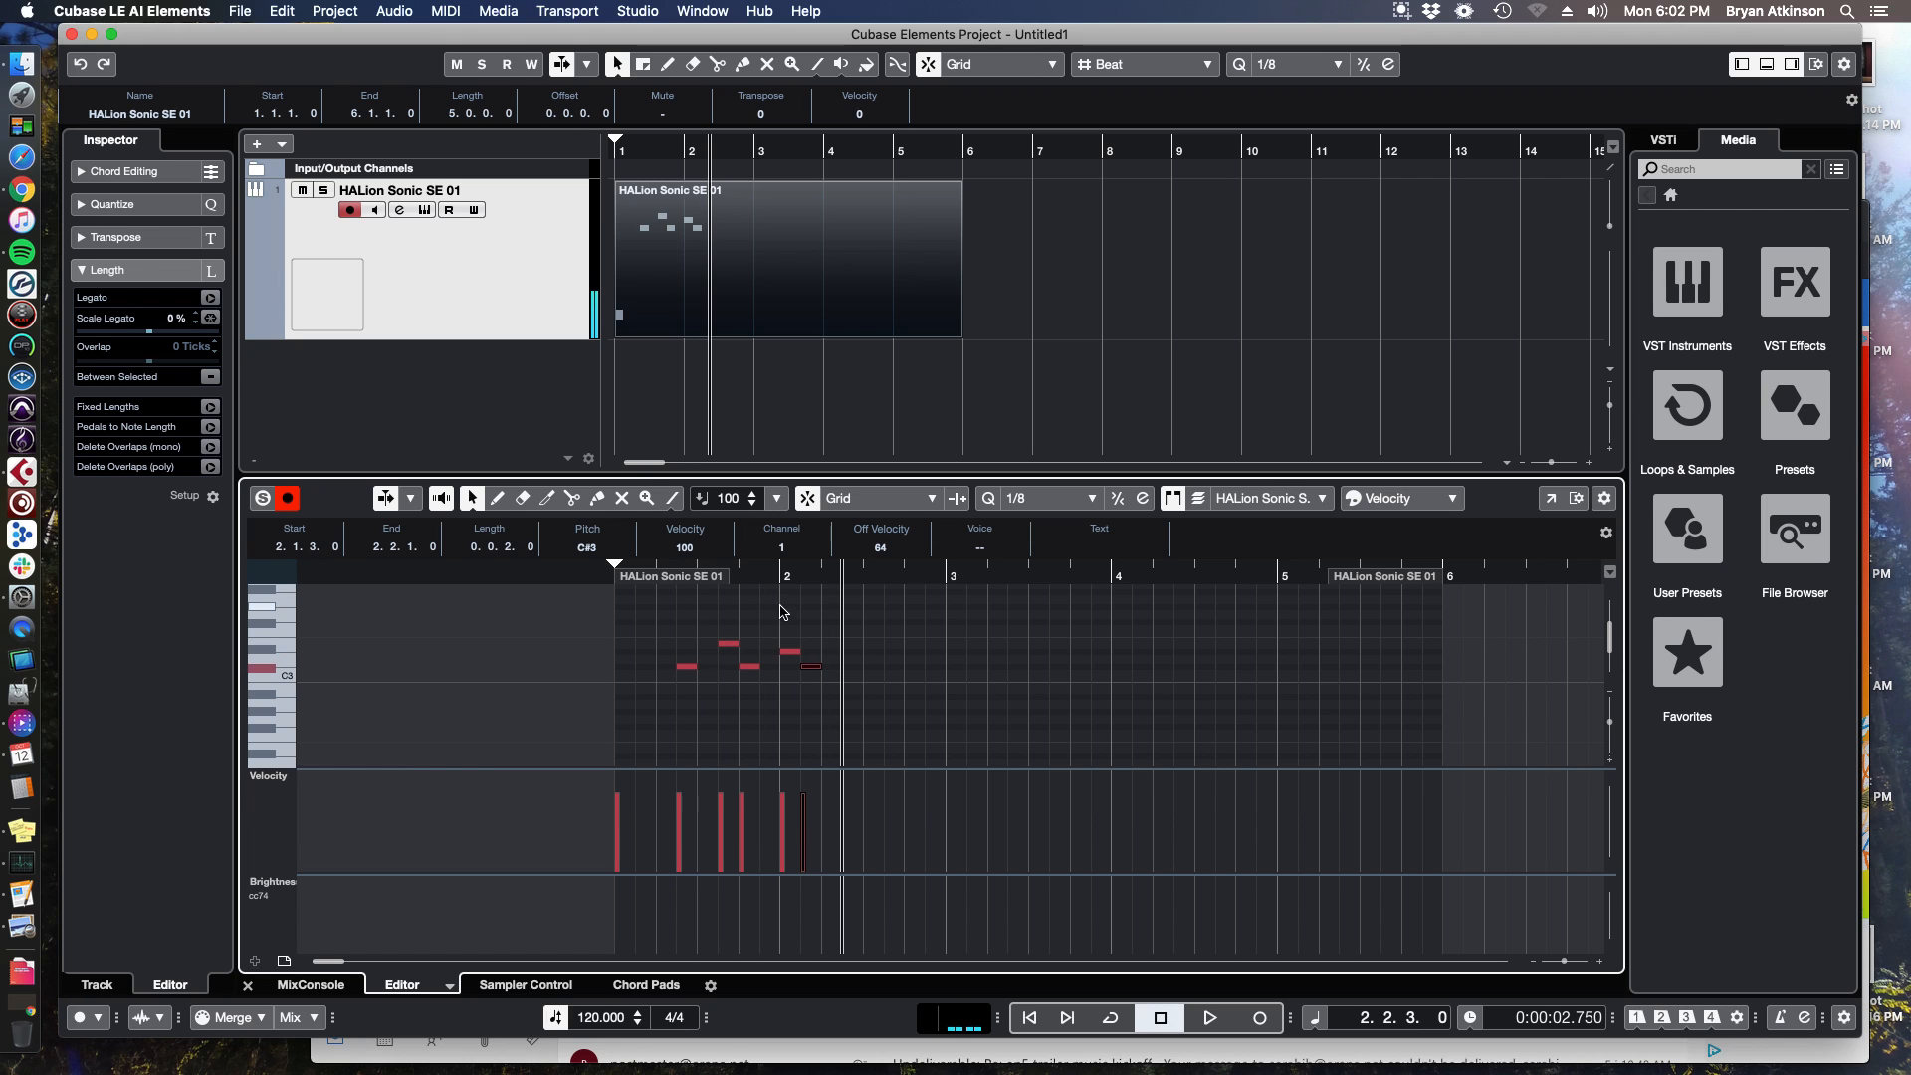
{"action": "left_click", "coordinate": [680, 580]}
Zoom in, set the quantize to 1/4 and draw a quarter-note E3 after the melody.
{"action": "key", "text": "h"}
{"action": "key", "text": "h"}
{"action": "key", "text": "h"}
{"action": "key", "text": "h"}
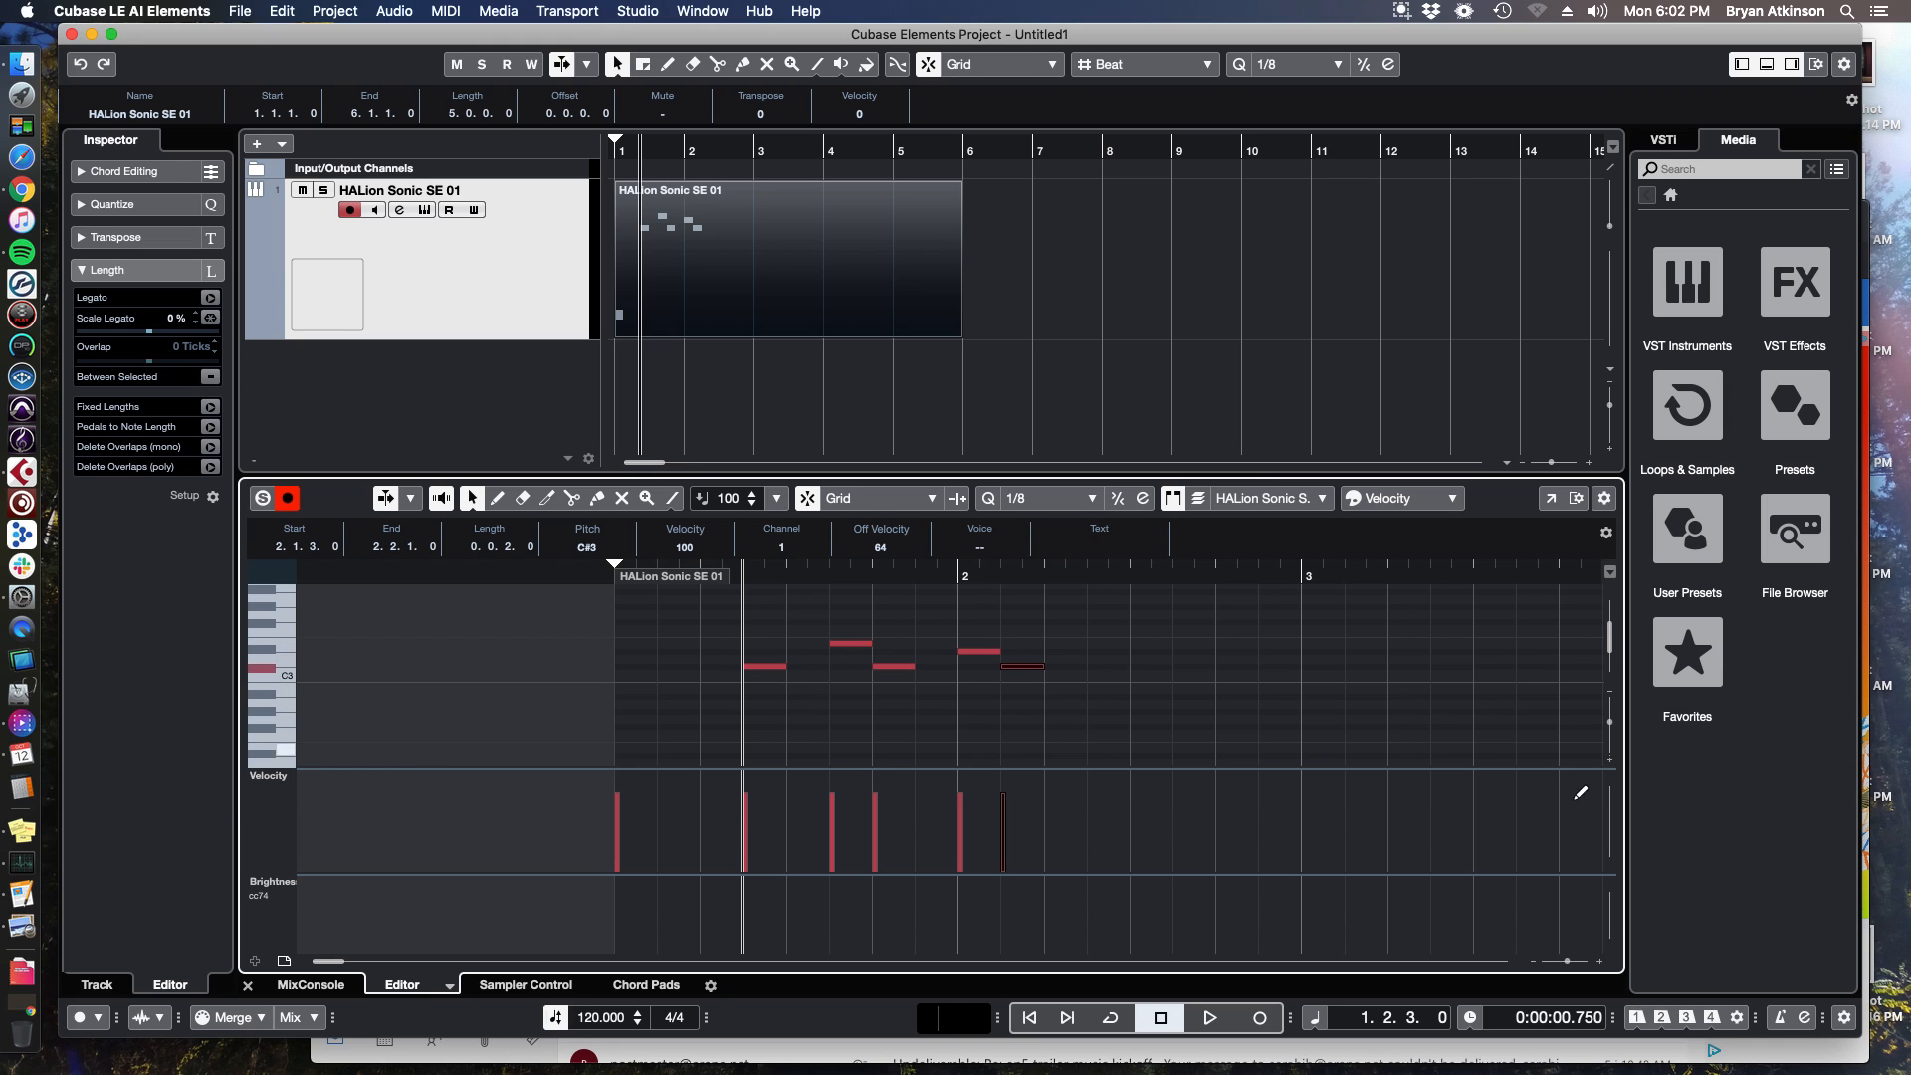
{"action": "left_click", "coordinate": [1050, 497]}
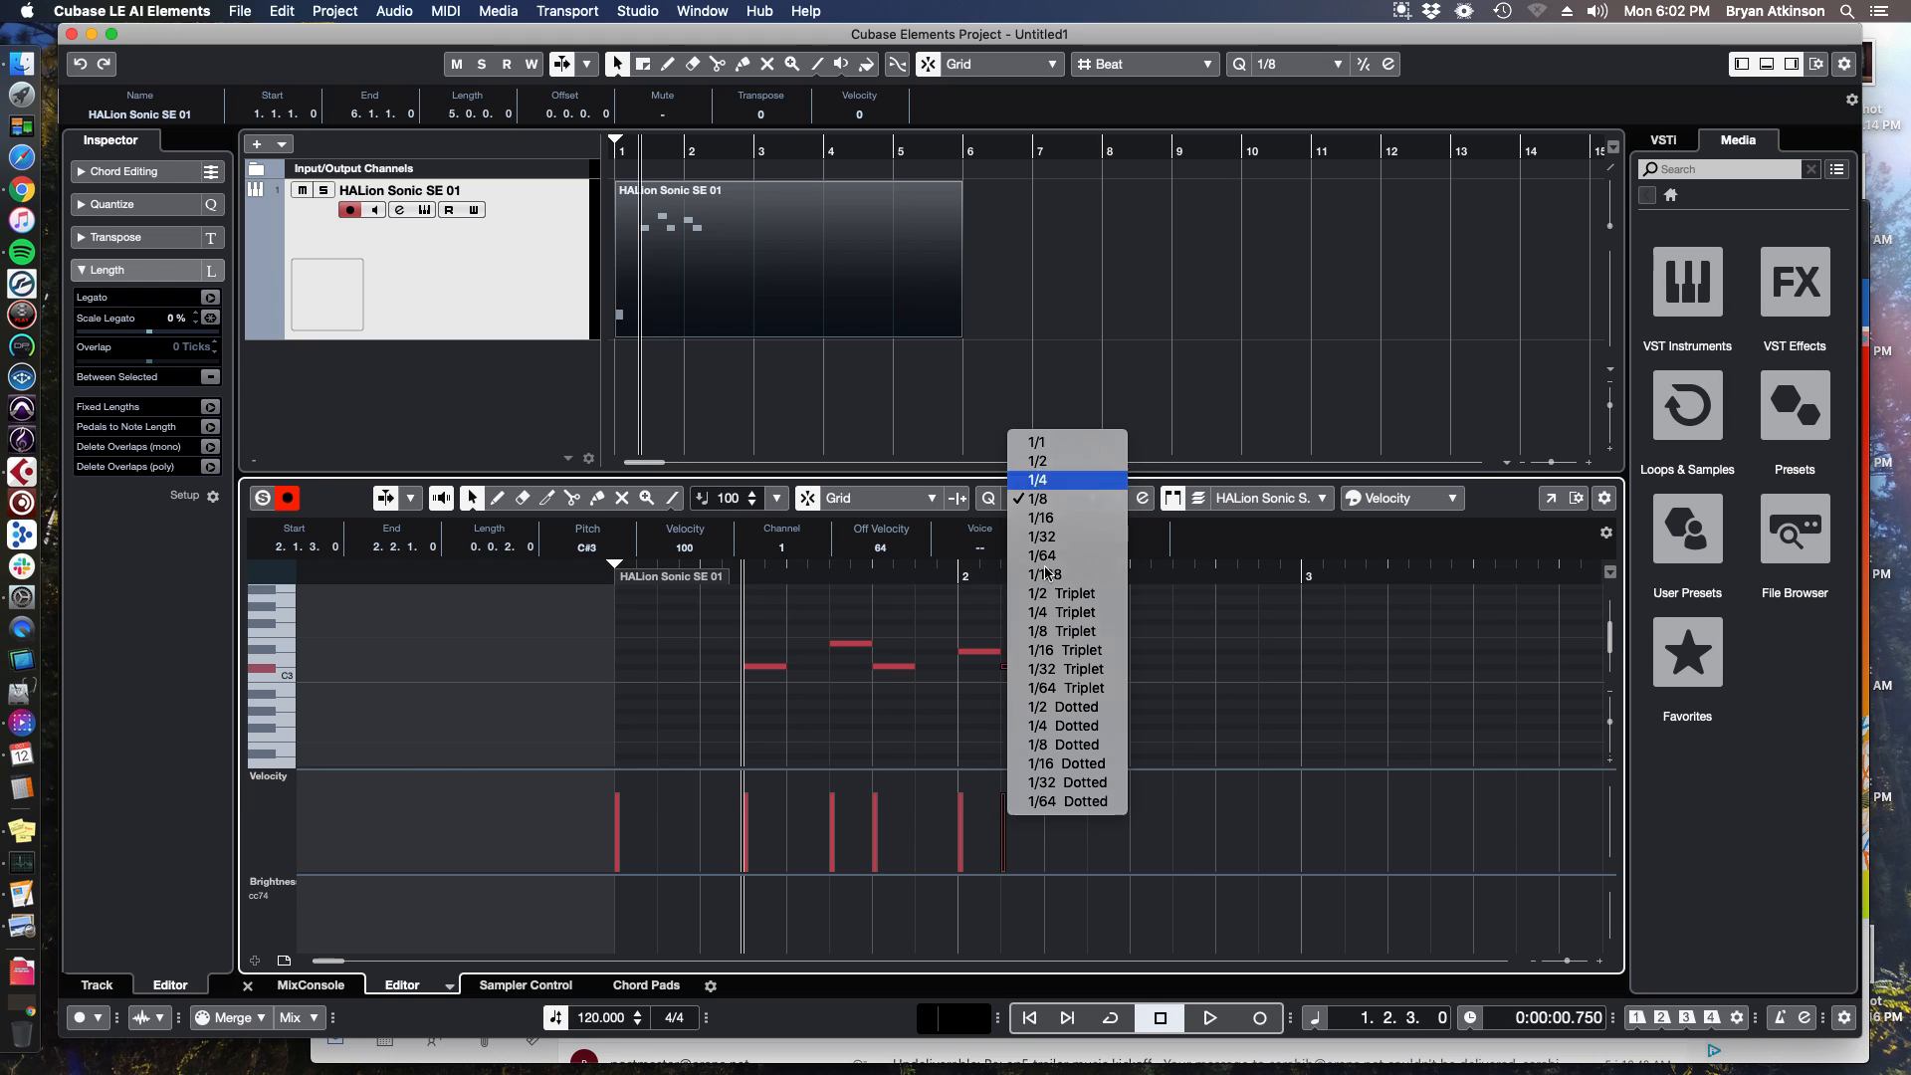
{"action": "left_click", "coordinate": [1037, 480]}
{"action": "left_click", "coordinate": [1068, 643]}
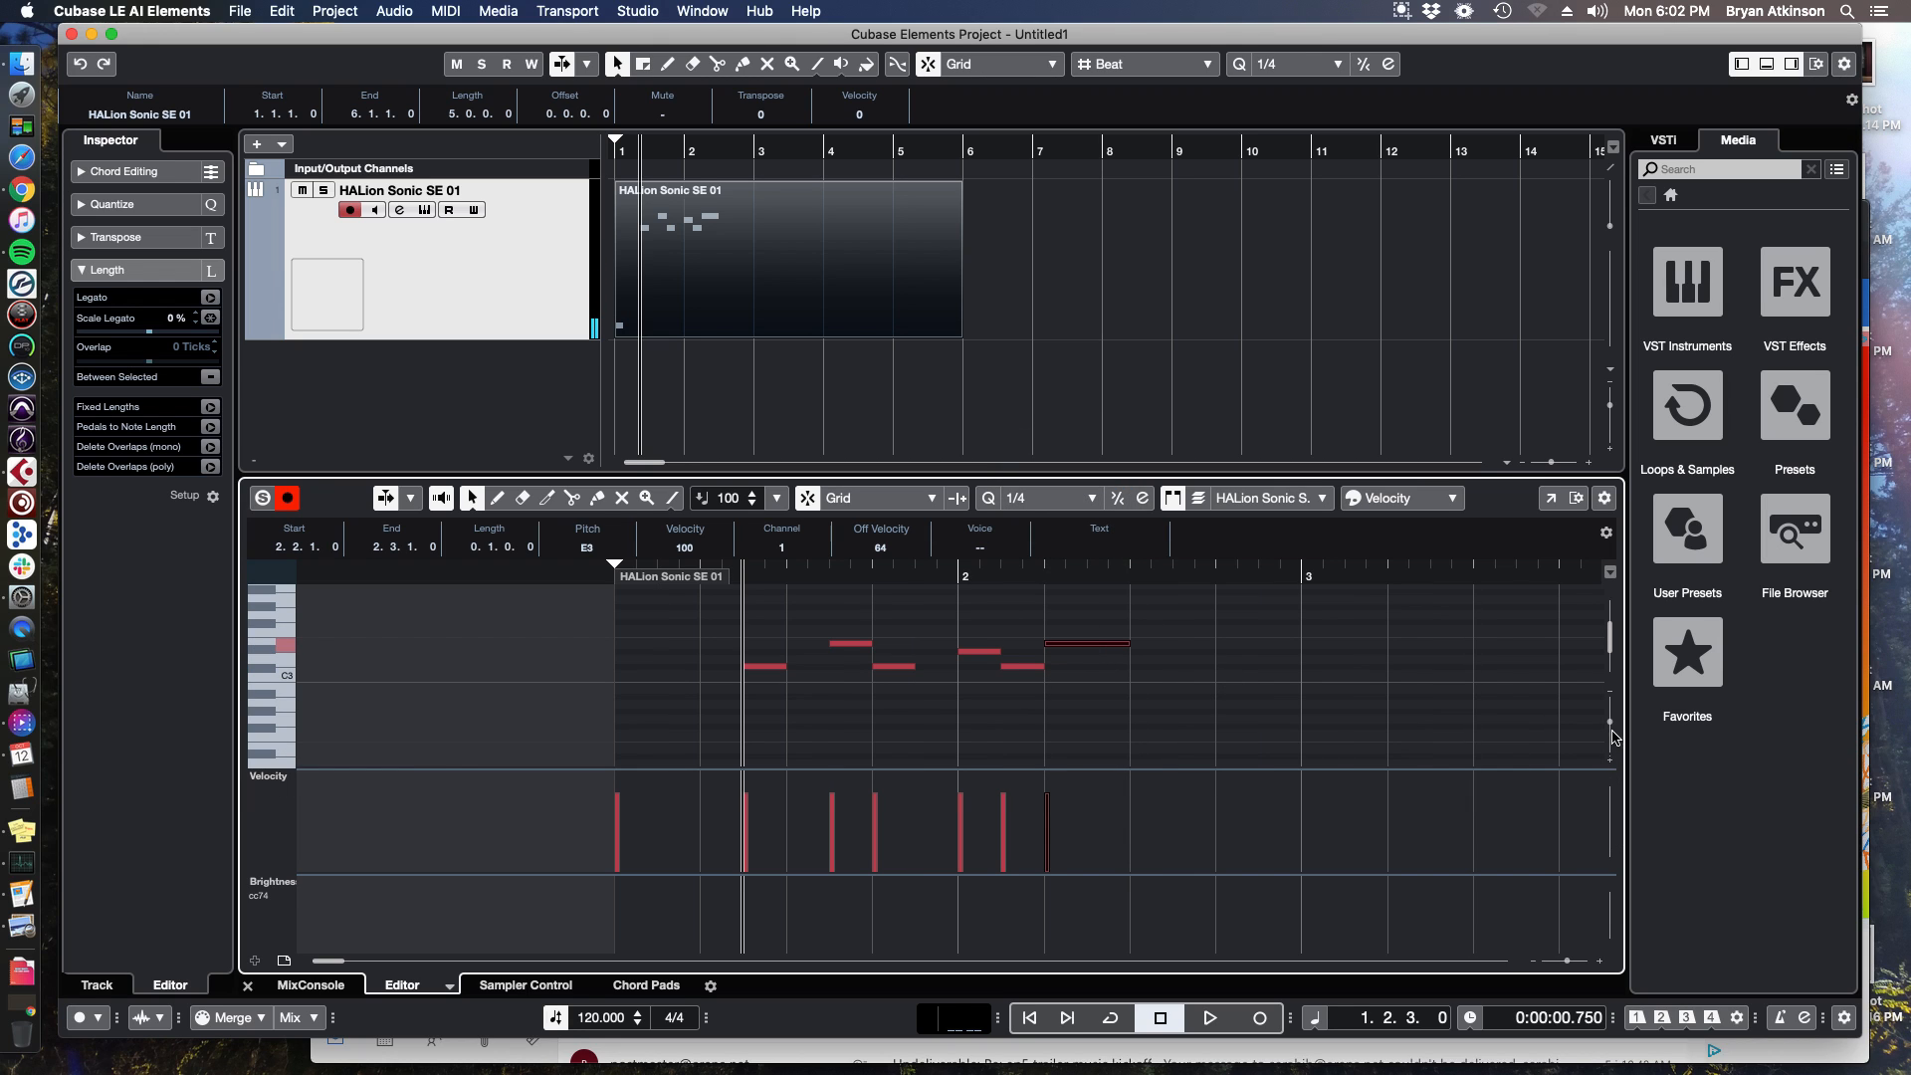
Set the quantize to 1/2 and draw a half-note D#3 after the E3.
{"action": "left_click_drag", "start_coordinate": [1611, 725], "coordinate": [1611, 732]}
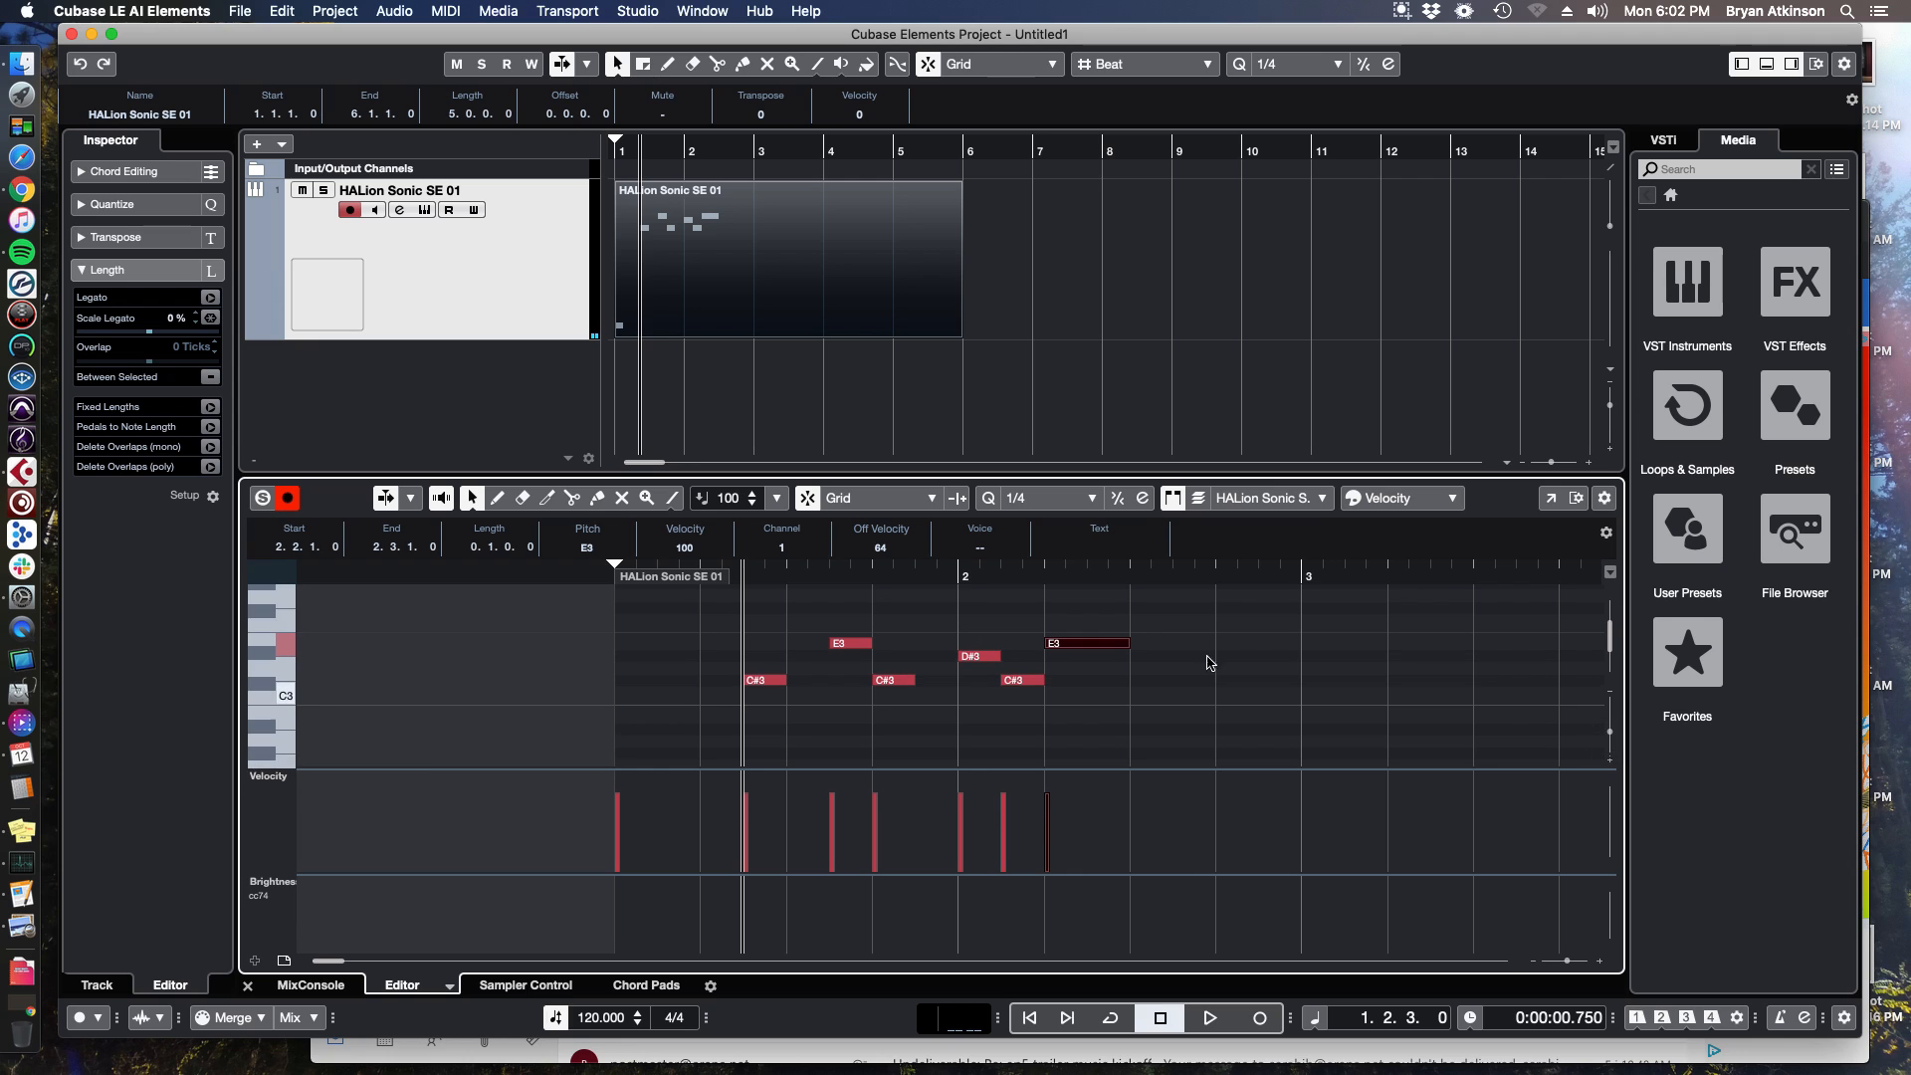
{"action": "left_click", "coordinate": [1035, 498]}
{"action": "left_click", "coordinate": [1031, 486]}
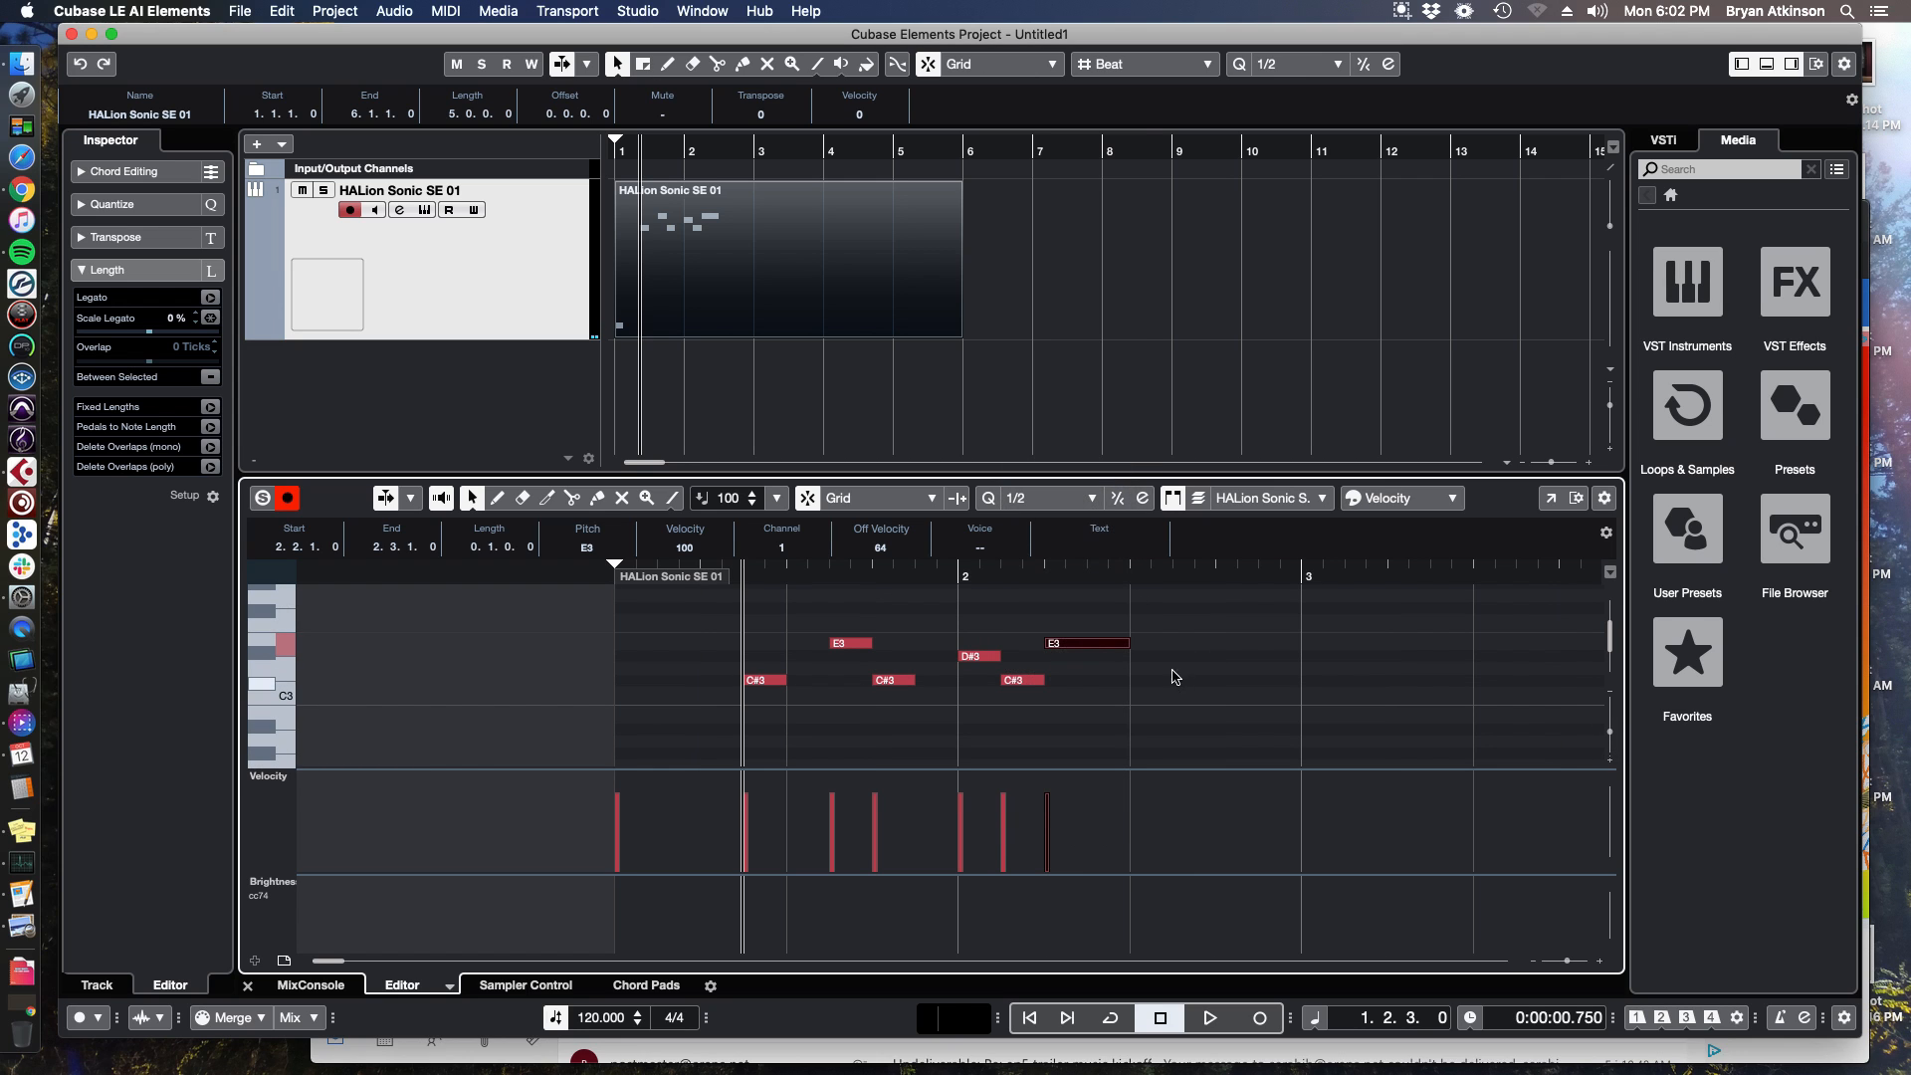
{"action": "left_click", "coordinate": [1150, 659]}
{"action": "key", "text": "g"}
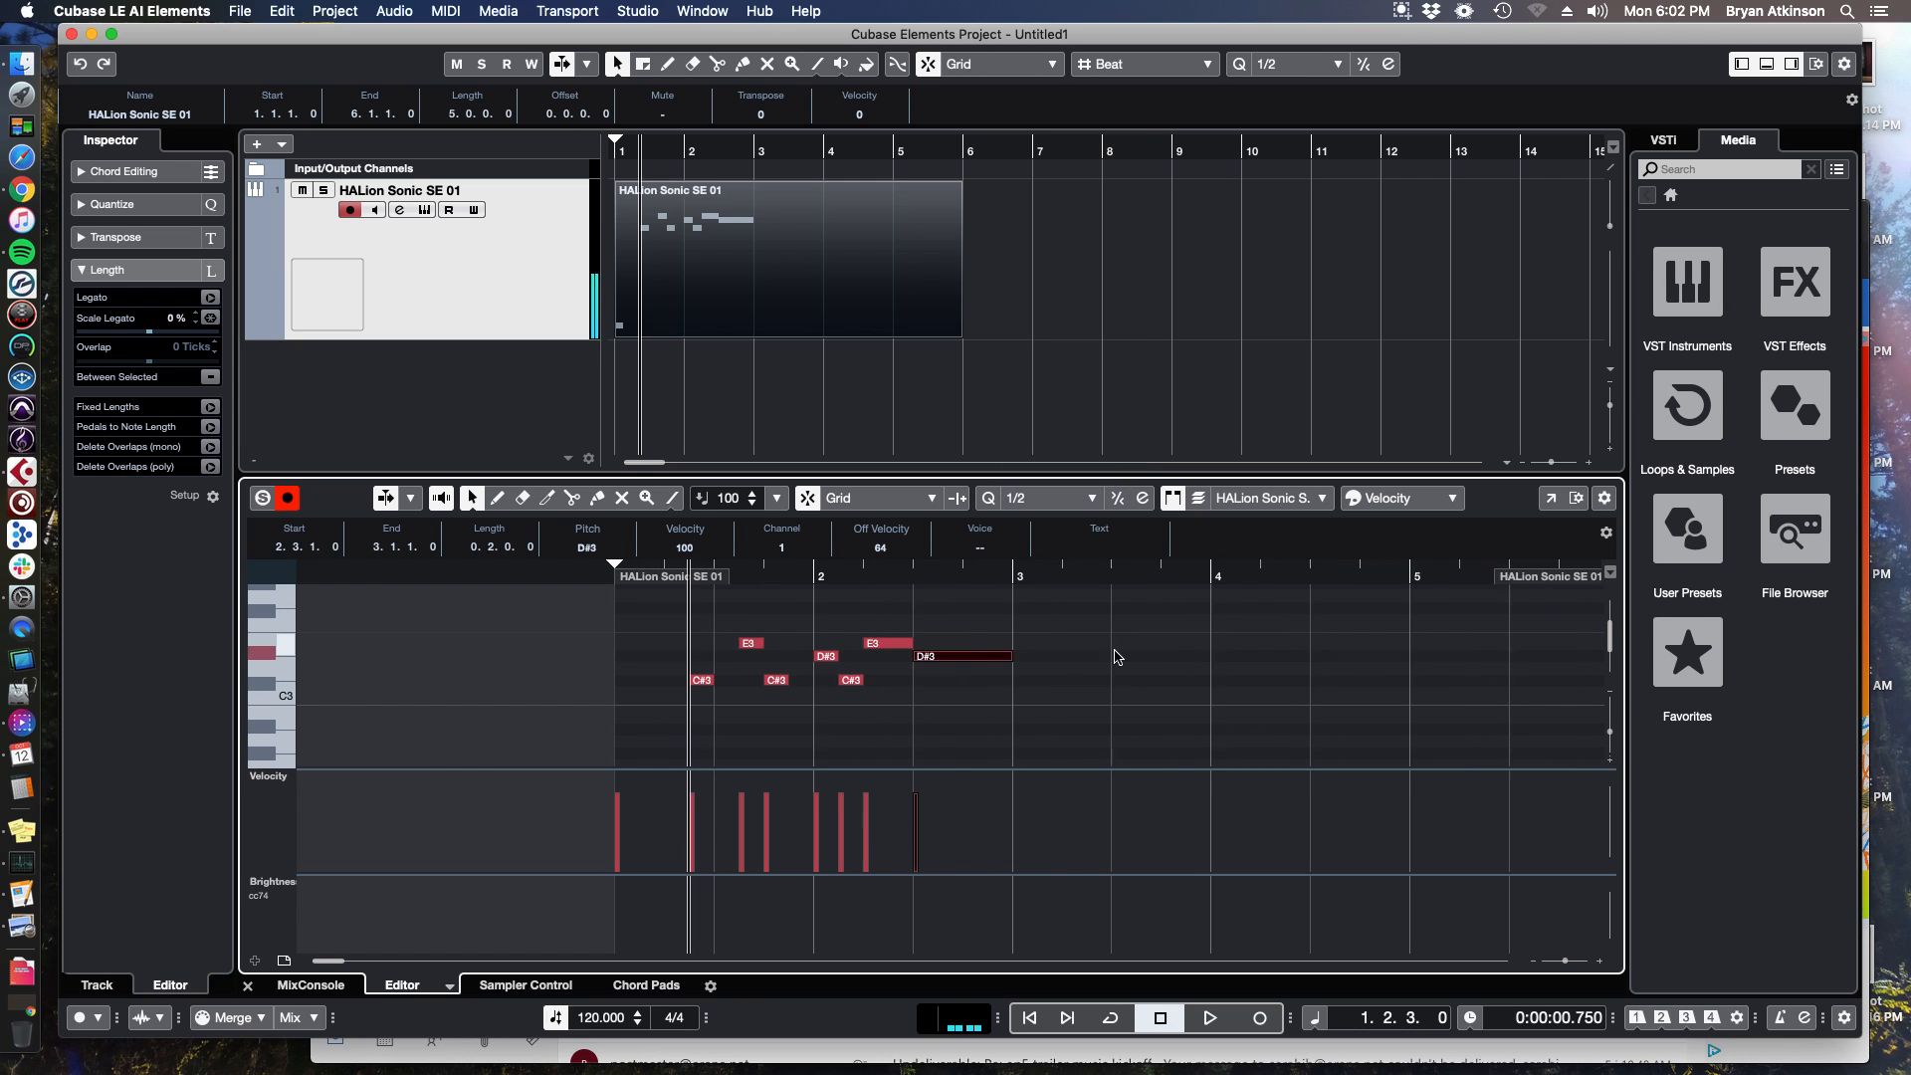
Set the quantize to 1/1, draw a whole-note E3 at bar 3, and move the playhead to bar 3.
{"action": "left_click", "coordinate": [1035, 498]}
{"action": "left_click", "coordinate": [1029, 478]}
{"action": "left_click", "coordinate": [950, 643]}
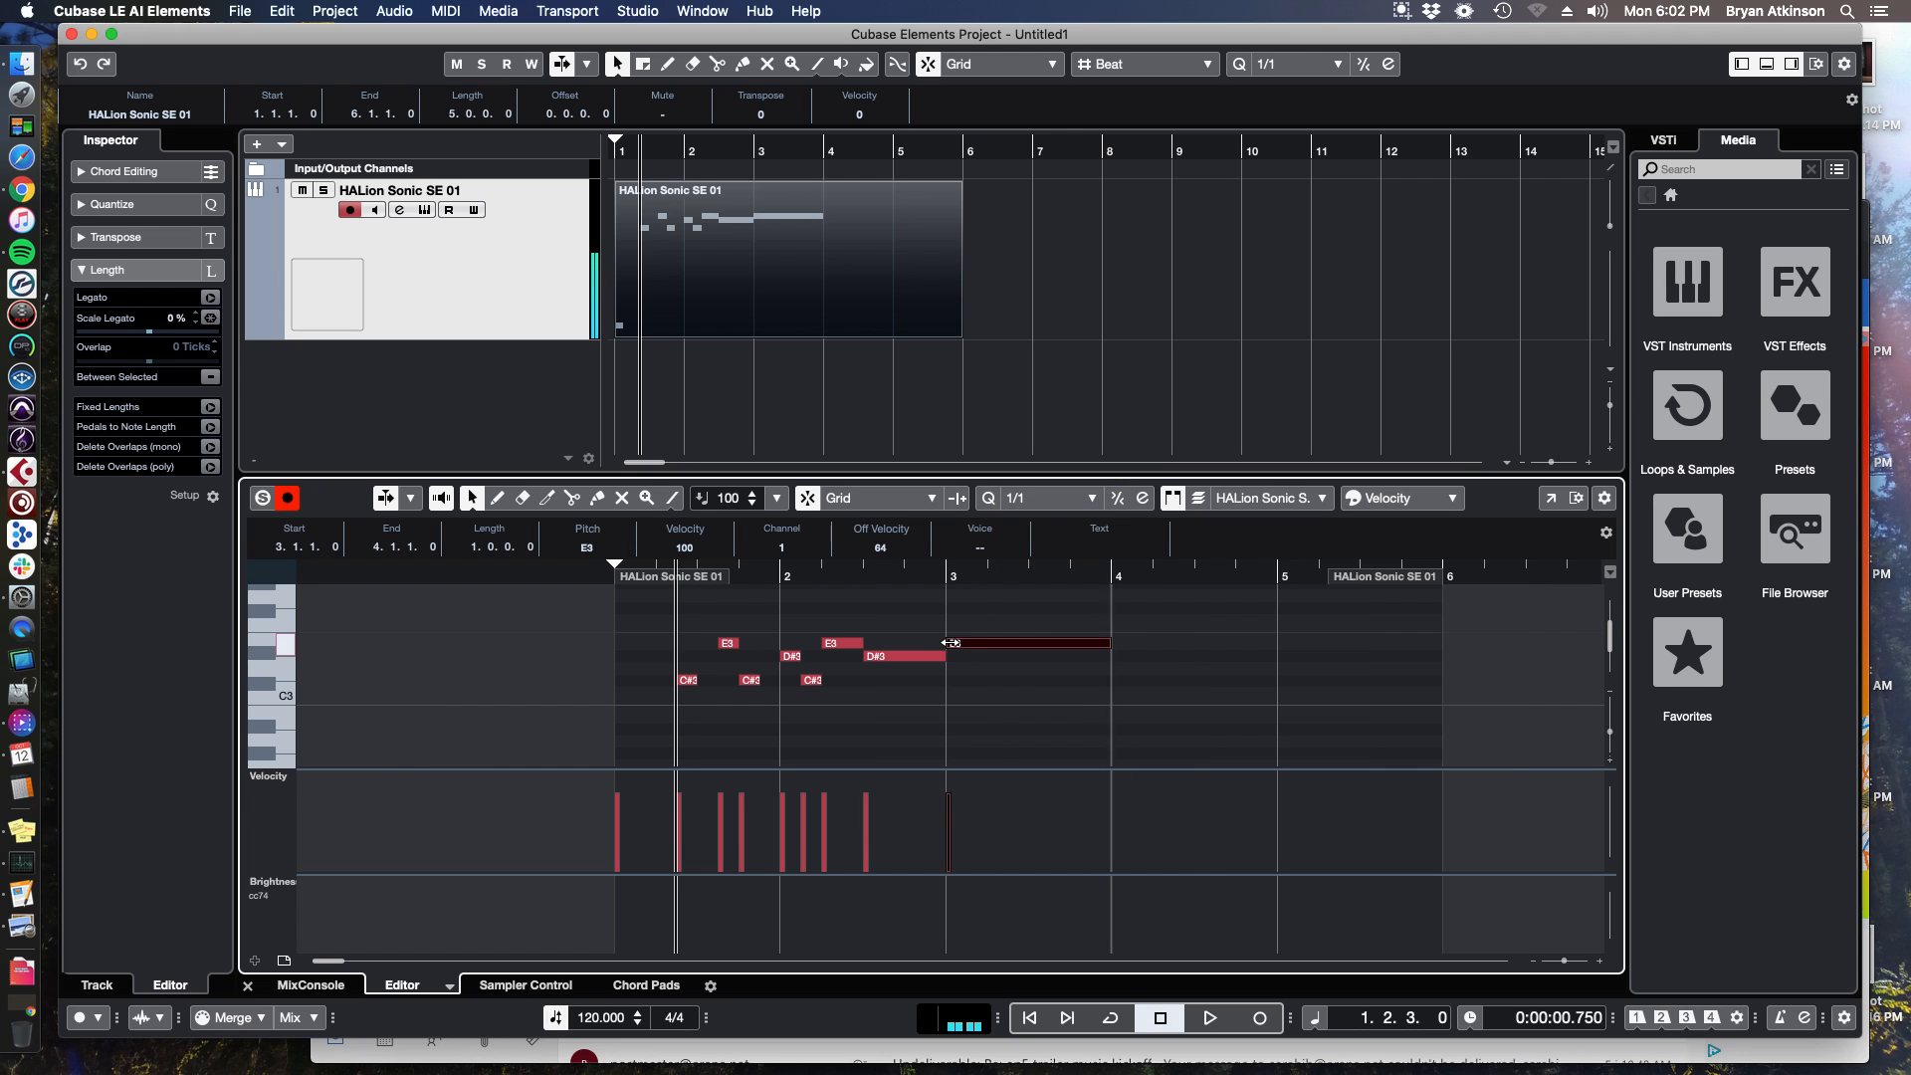
{"action": "left_click", "coordinate": [941, 577]}
{"action": "left_click", "coordinate": [945, 576]}
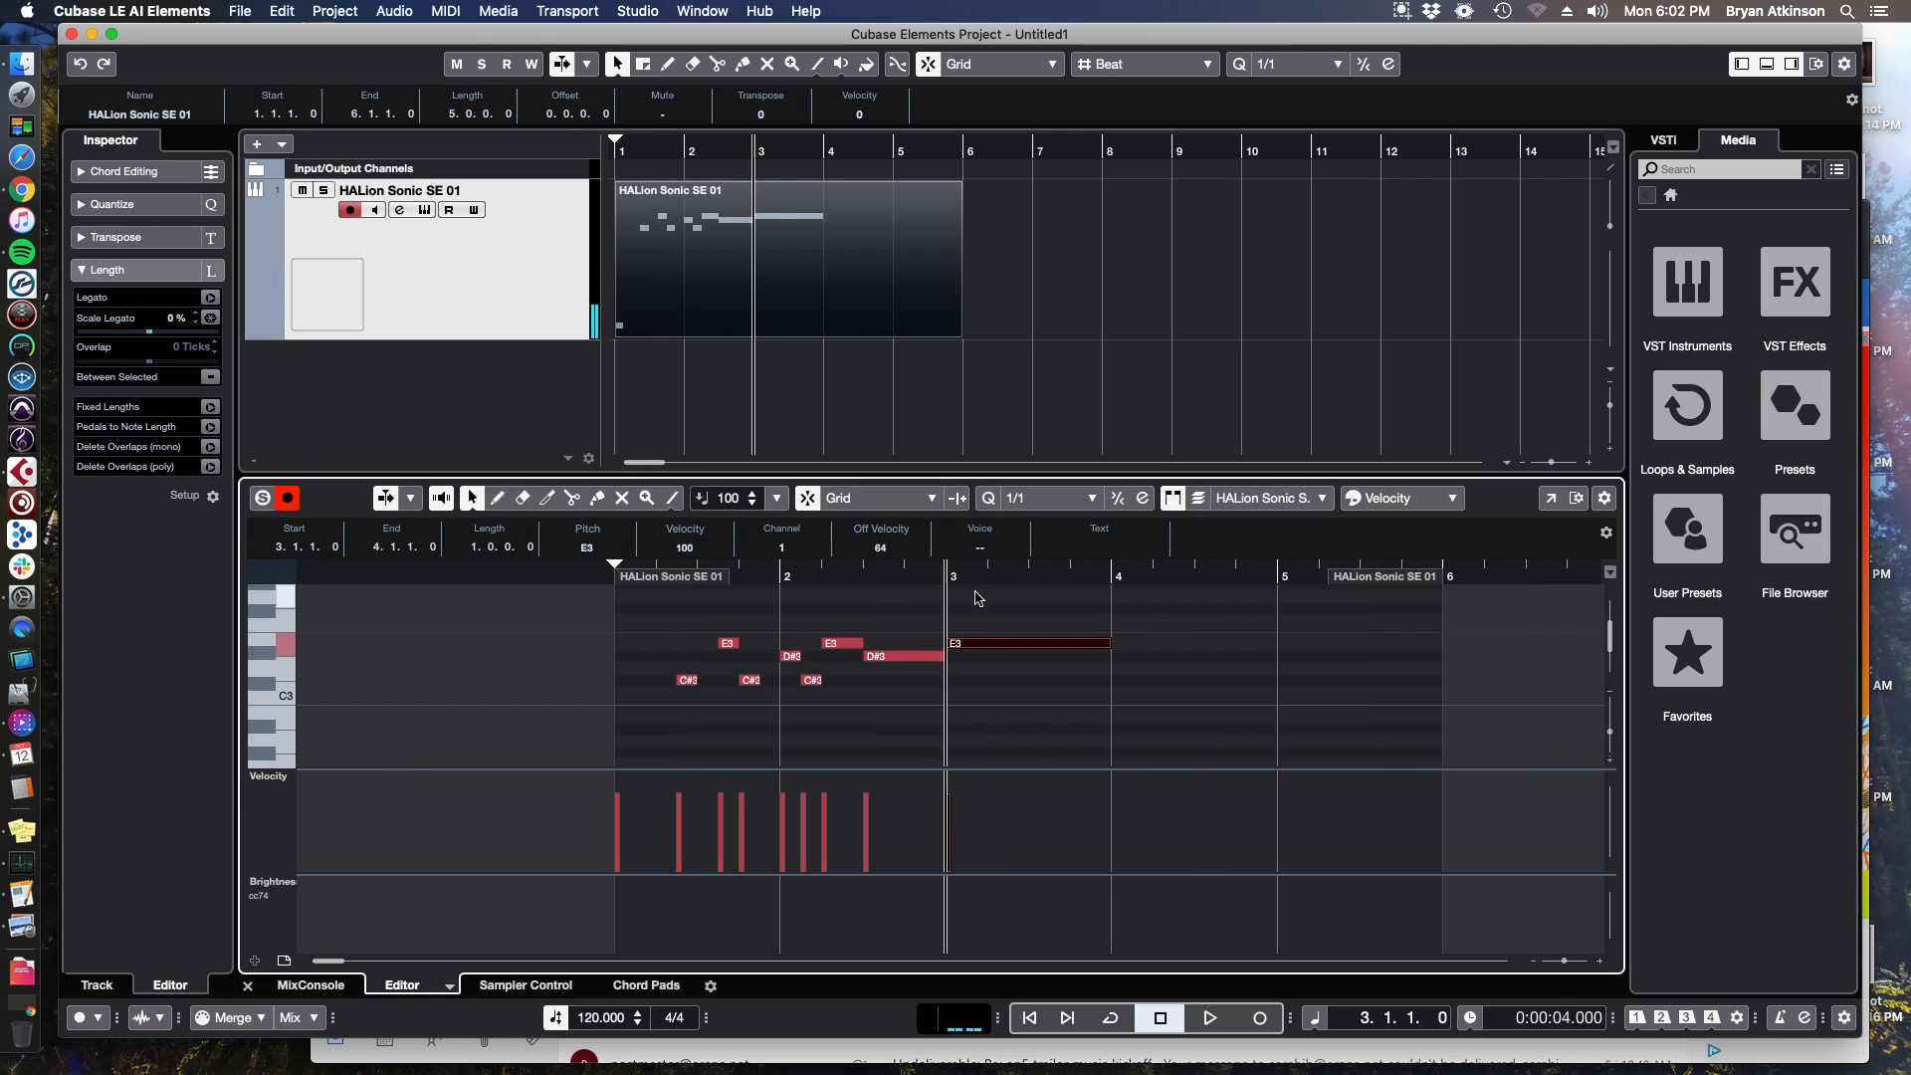
Reset the quantize to 1/8, add a few notes near bar 4, and delete all the notes in the part.
{"action": "left_click", "coordinate": [1031, 501]}
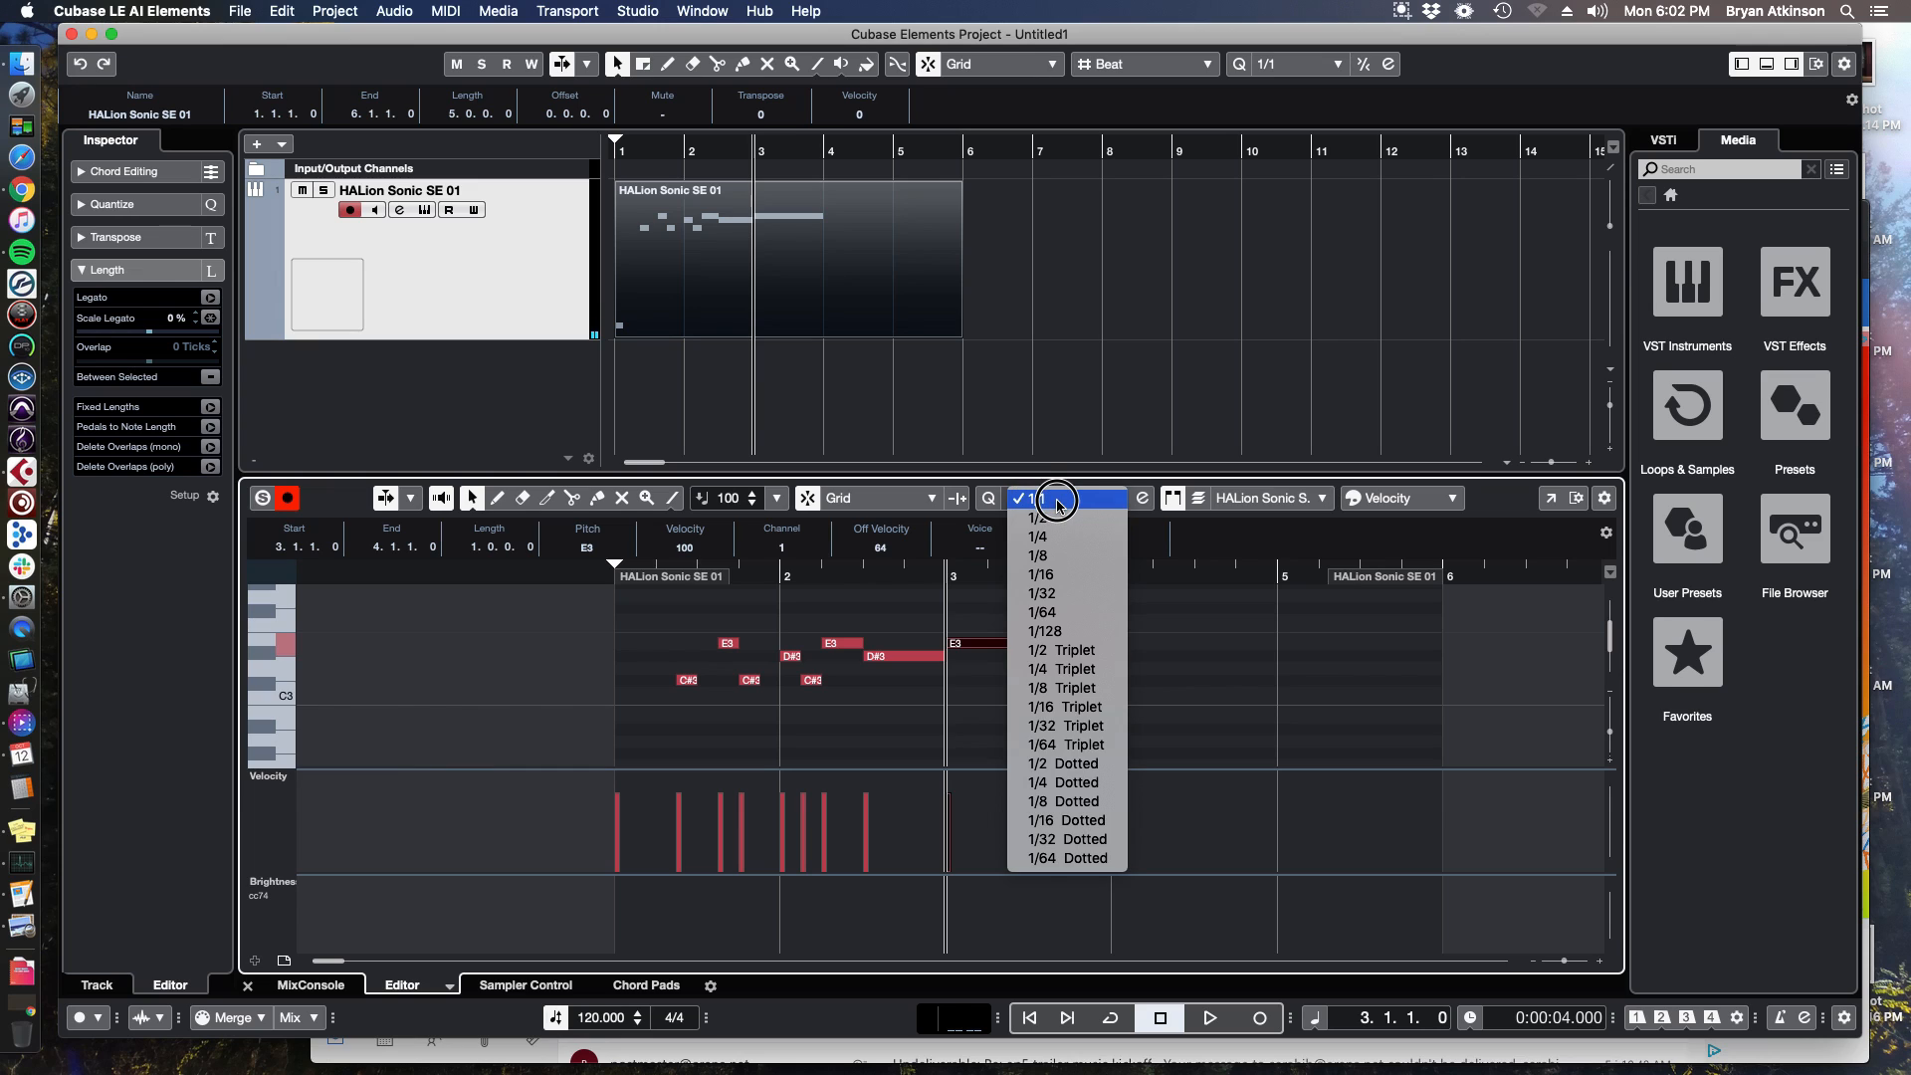
{"action": "left_click", "coordinate": [1073, 557]}
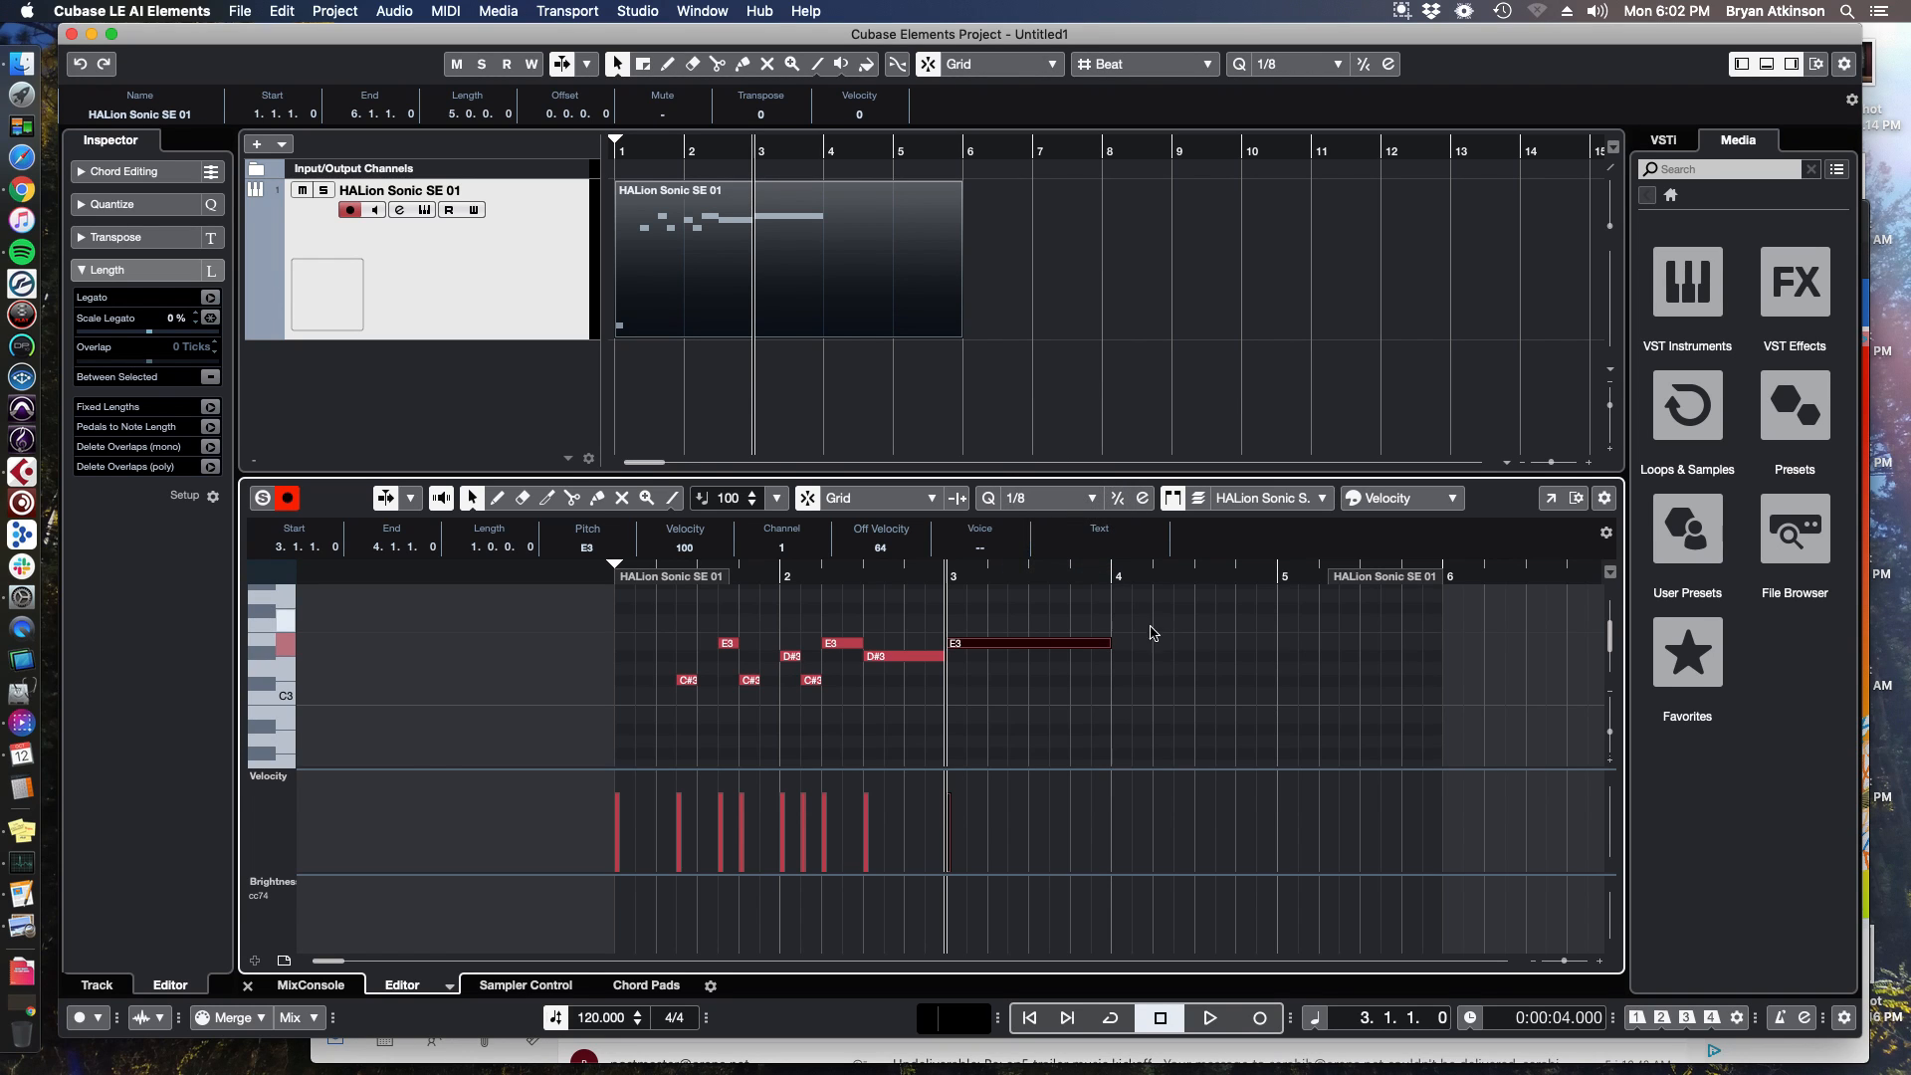
{"action": "left_click_drag", "start_coordinate": [697, 587], "coordinate": [983, 602]}
{"action": "double_click", "coordinate": [1124, 670]}
{"action": "double_click", "coordinate": [1144, 657]}
{"action": "double_click", "coordinate": [1167, 669]}
{"action": "left_click_drag", "start_coordinate": [1204, 627], "coordinate": [672, 727]}
{"action": "key", "text": "Delete"}
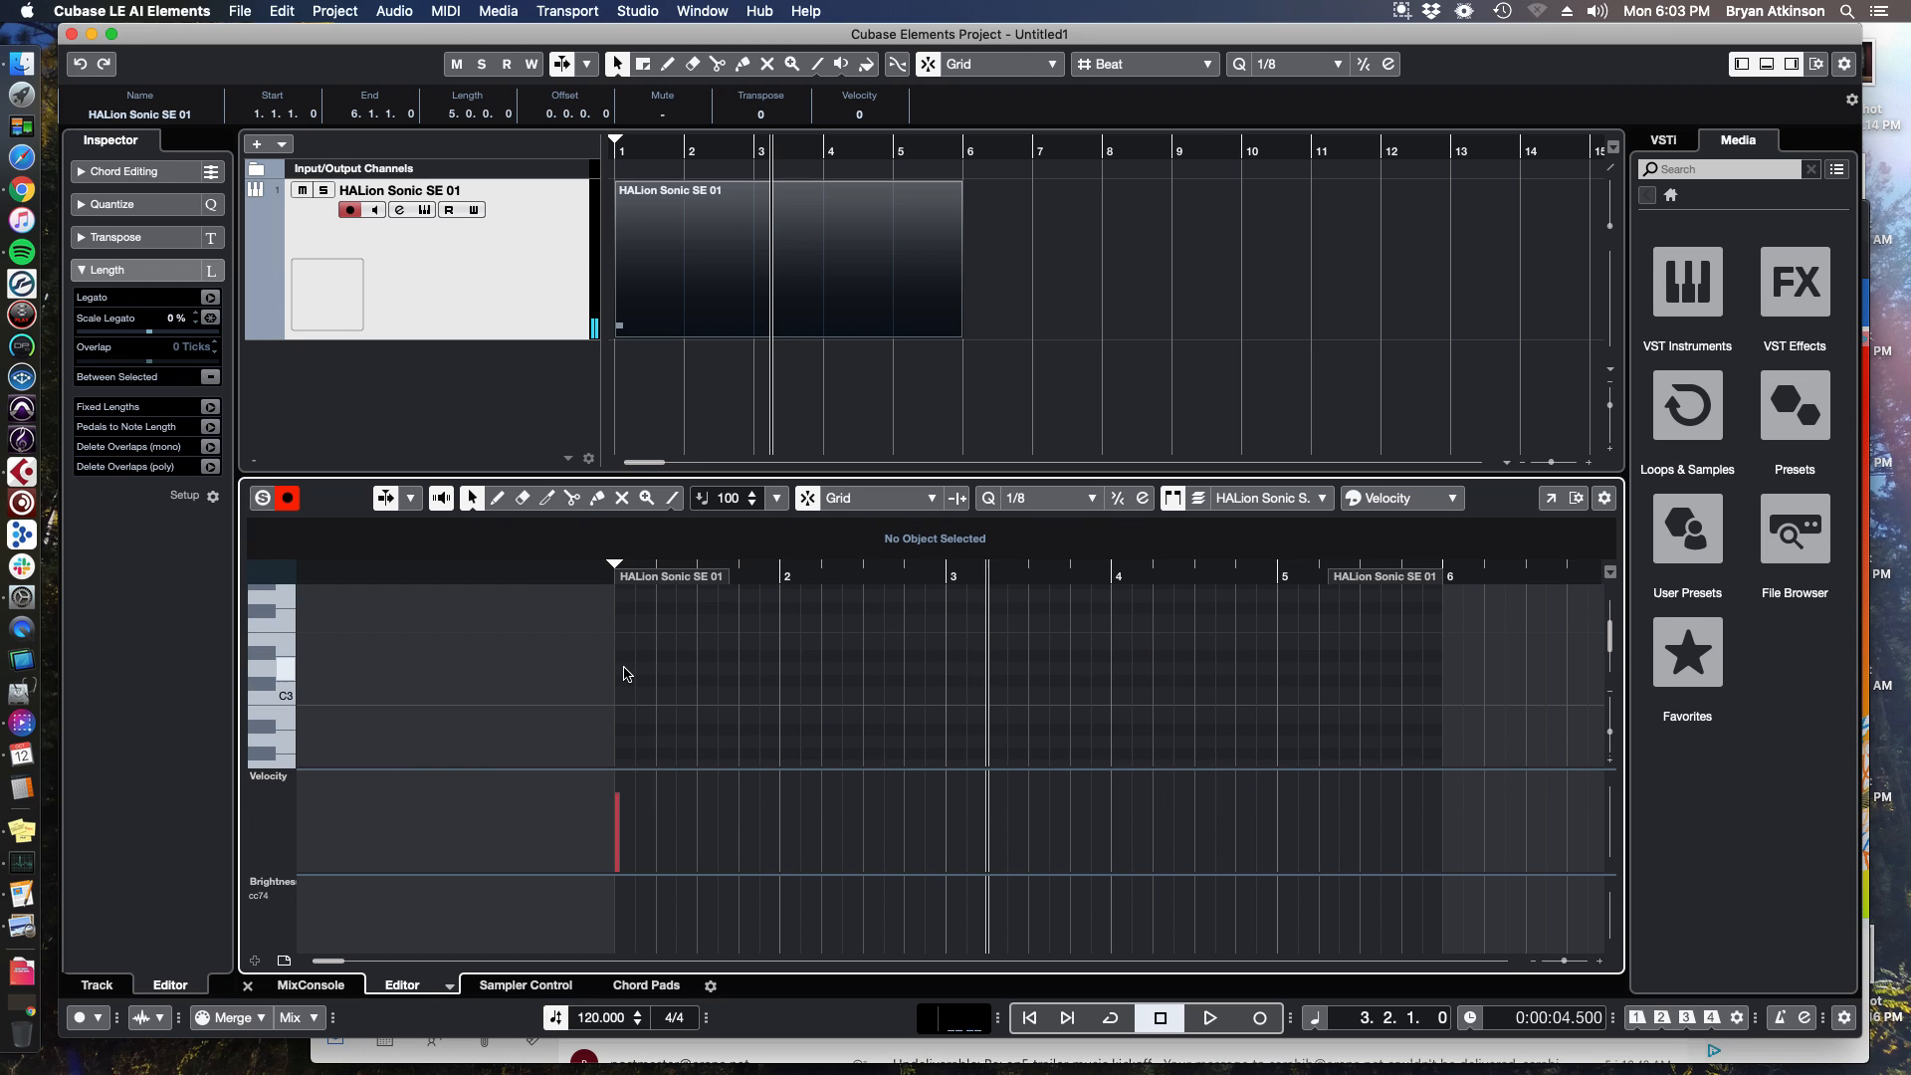
Draw an eighth-note D3 at the start of the part and duplicate it three times.
{"action": "double_click", "coordinate": [626, 669]}
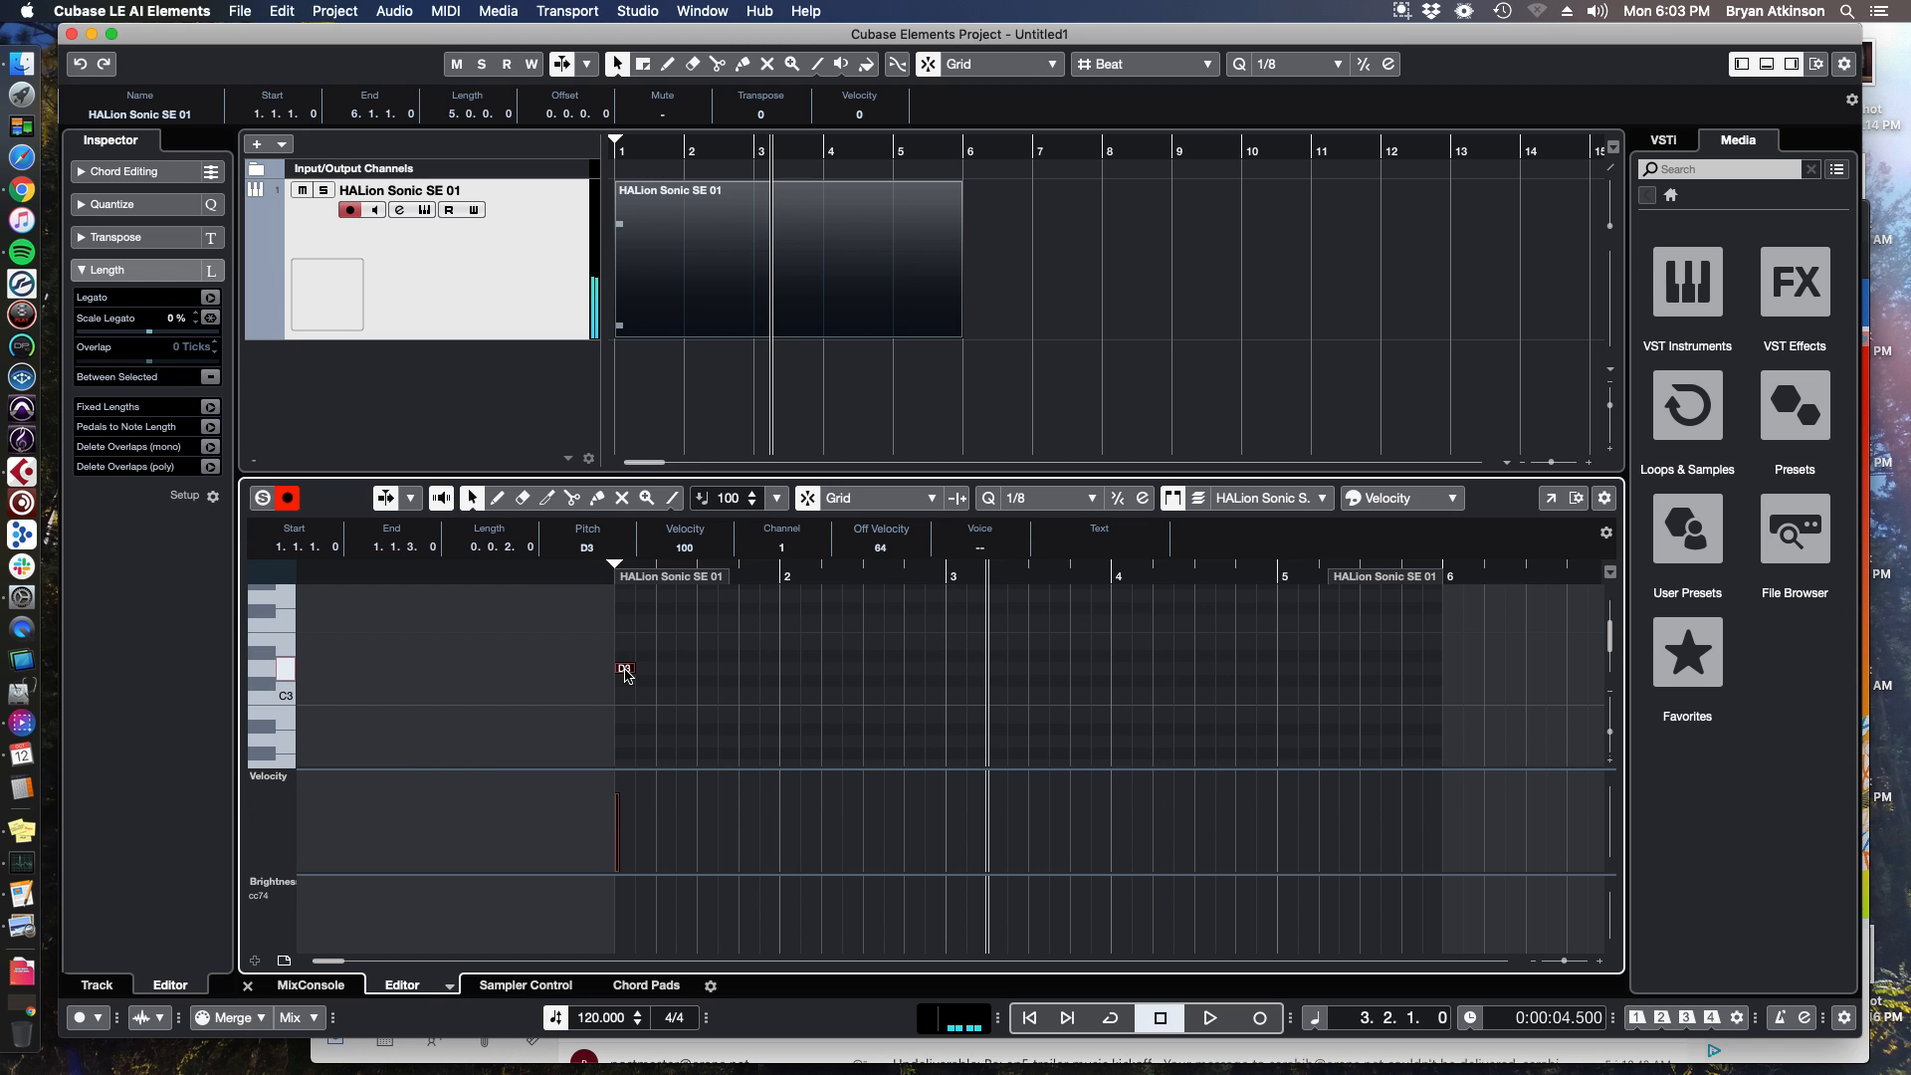
{"action": "key", "text": "super+d"}
{"action": "key", "text": "super+d"}
{"action": "key", "text": "super+d"}
{"action": "key", "text": "super+d"}
{"action": "key", "text": "super+d"}
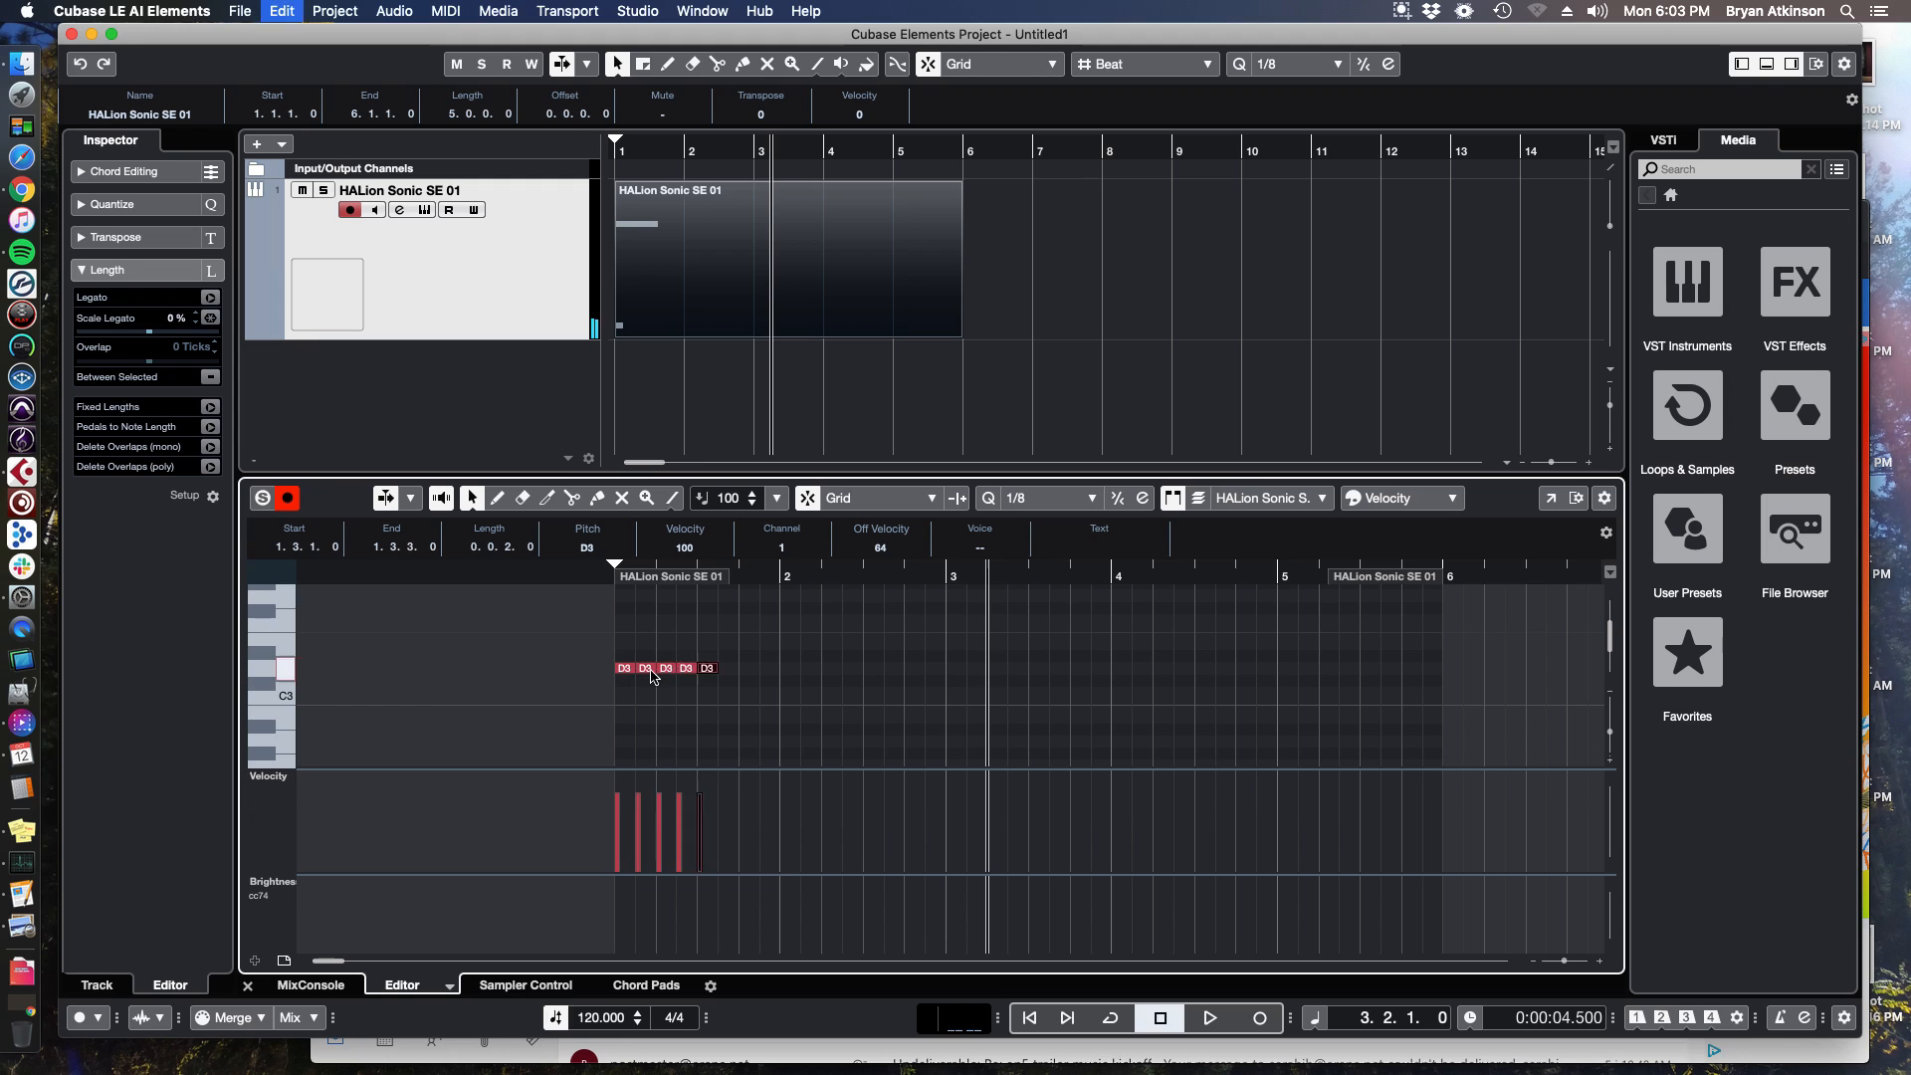
Select all the repeated notes and transpose them up to E3.
{"action": "left_click_drag", "start_coordinate": [765, 648], "coordinate": [611, 689]}
{"action": "key", "text": "Up"}
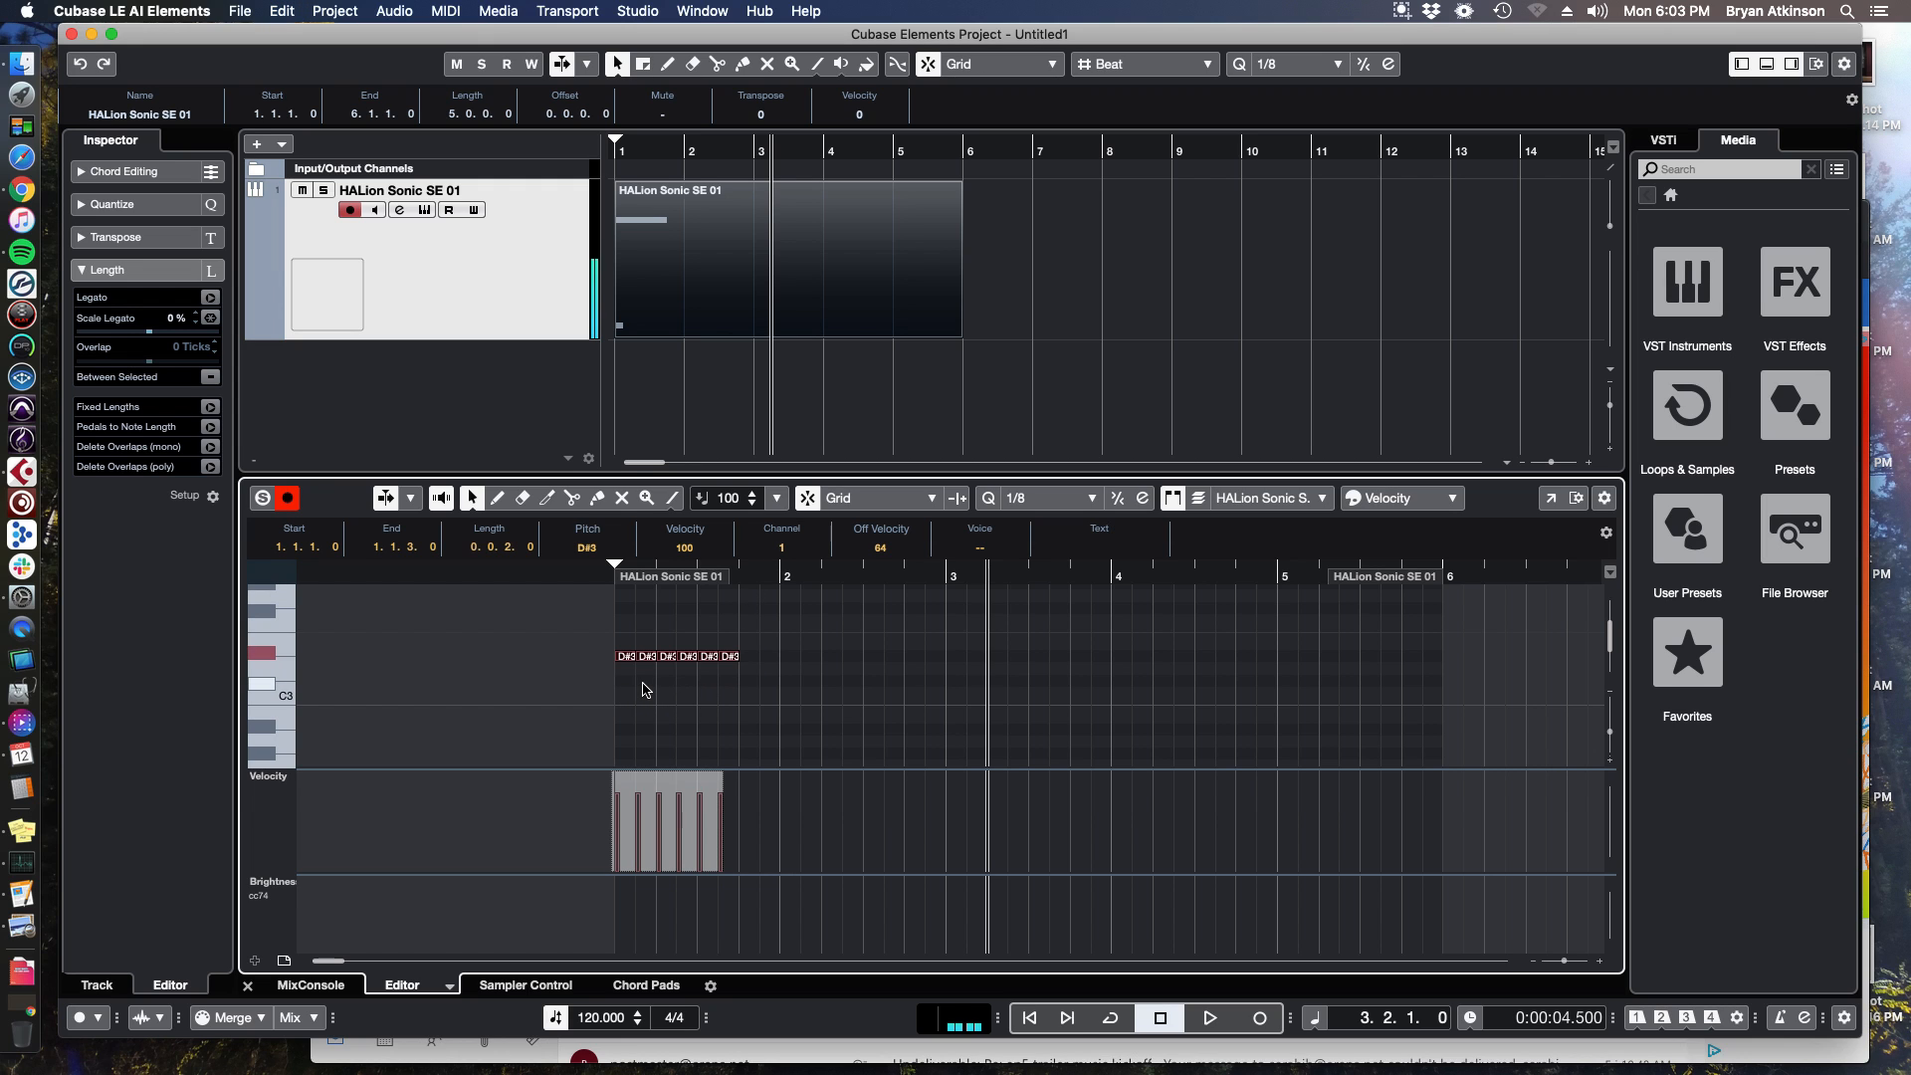
{"action": "scroll", "coordinate": [662, 678], "scroll_direction": "up", "scroll_amount": 1}
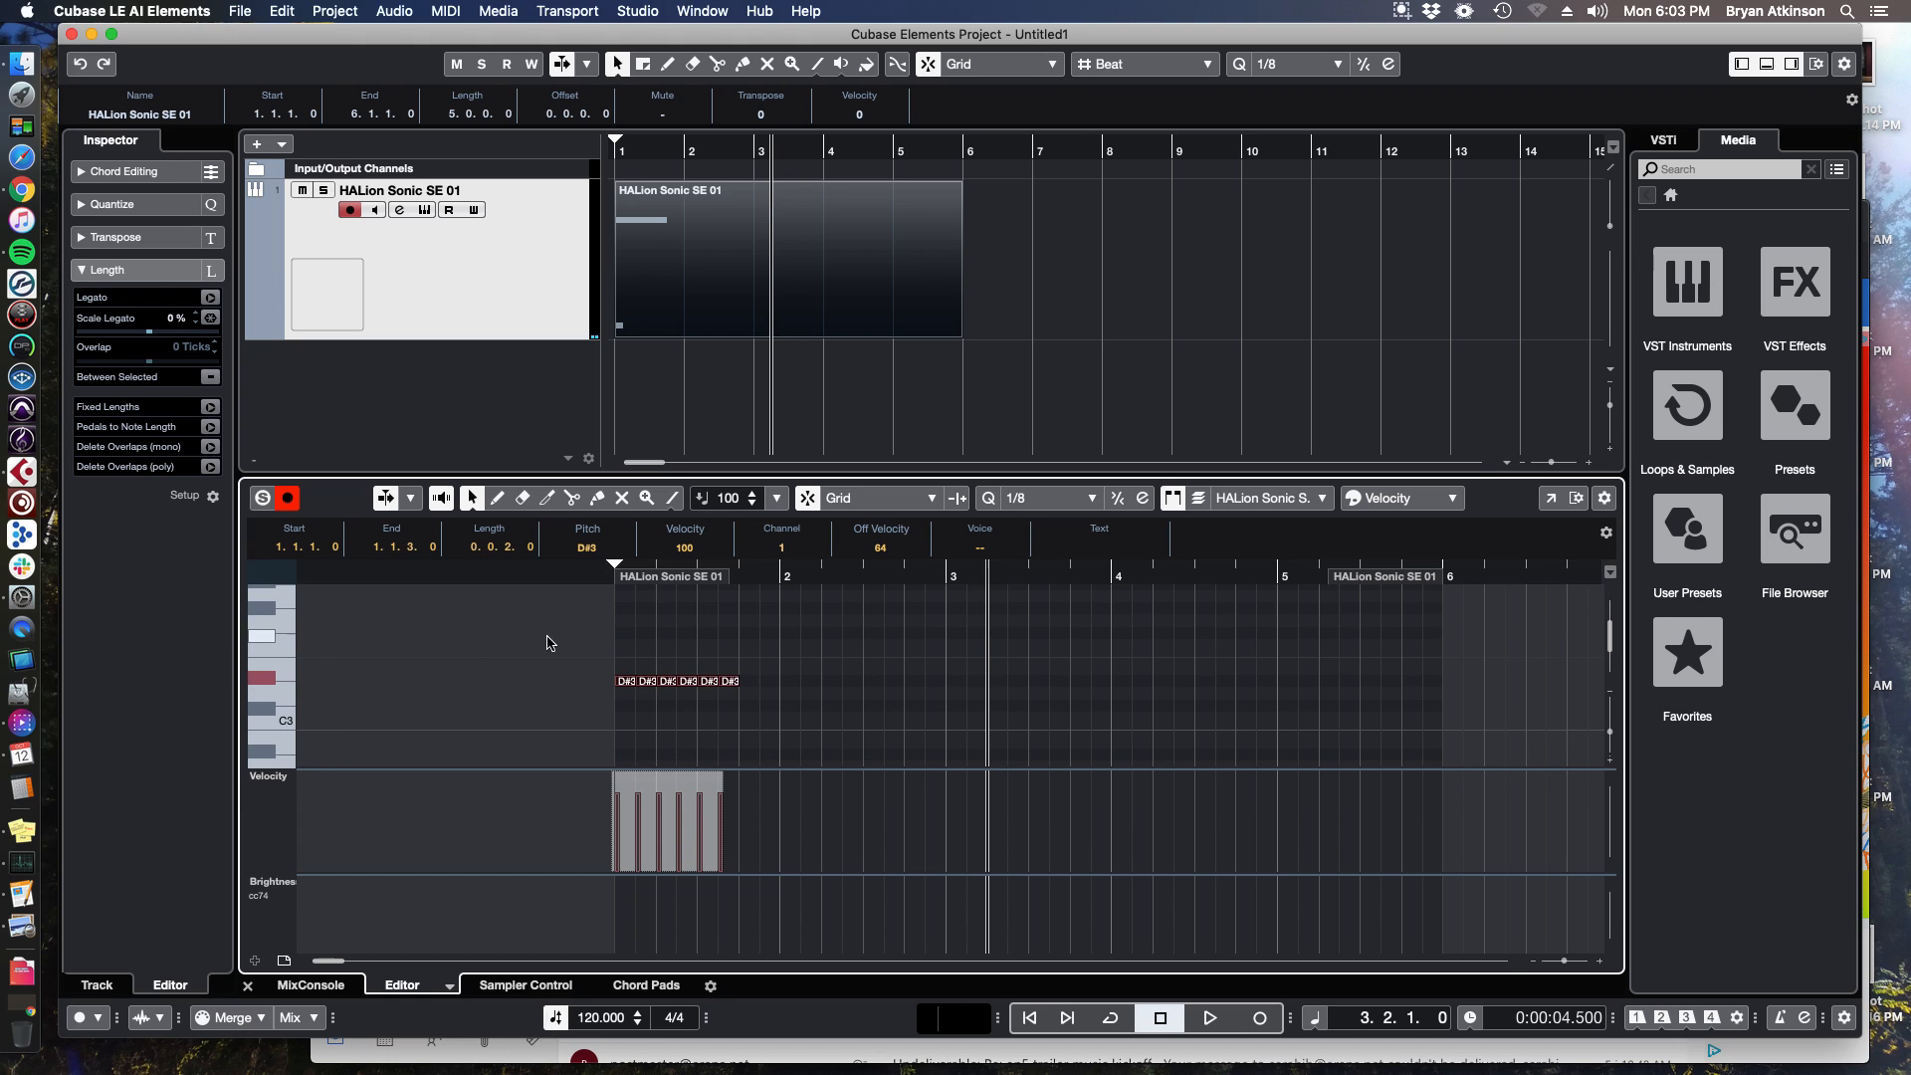
{"action": "key", "text": "Up"}
{"action": "key", "text": "Up"}
{"action": "key", "text": "Up"}
{"action": "key", "text": "Up"}
{"action": "key", "text": "Up"}
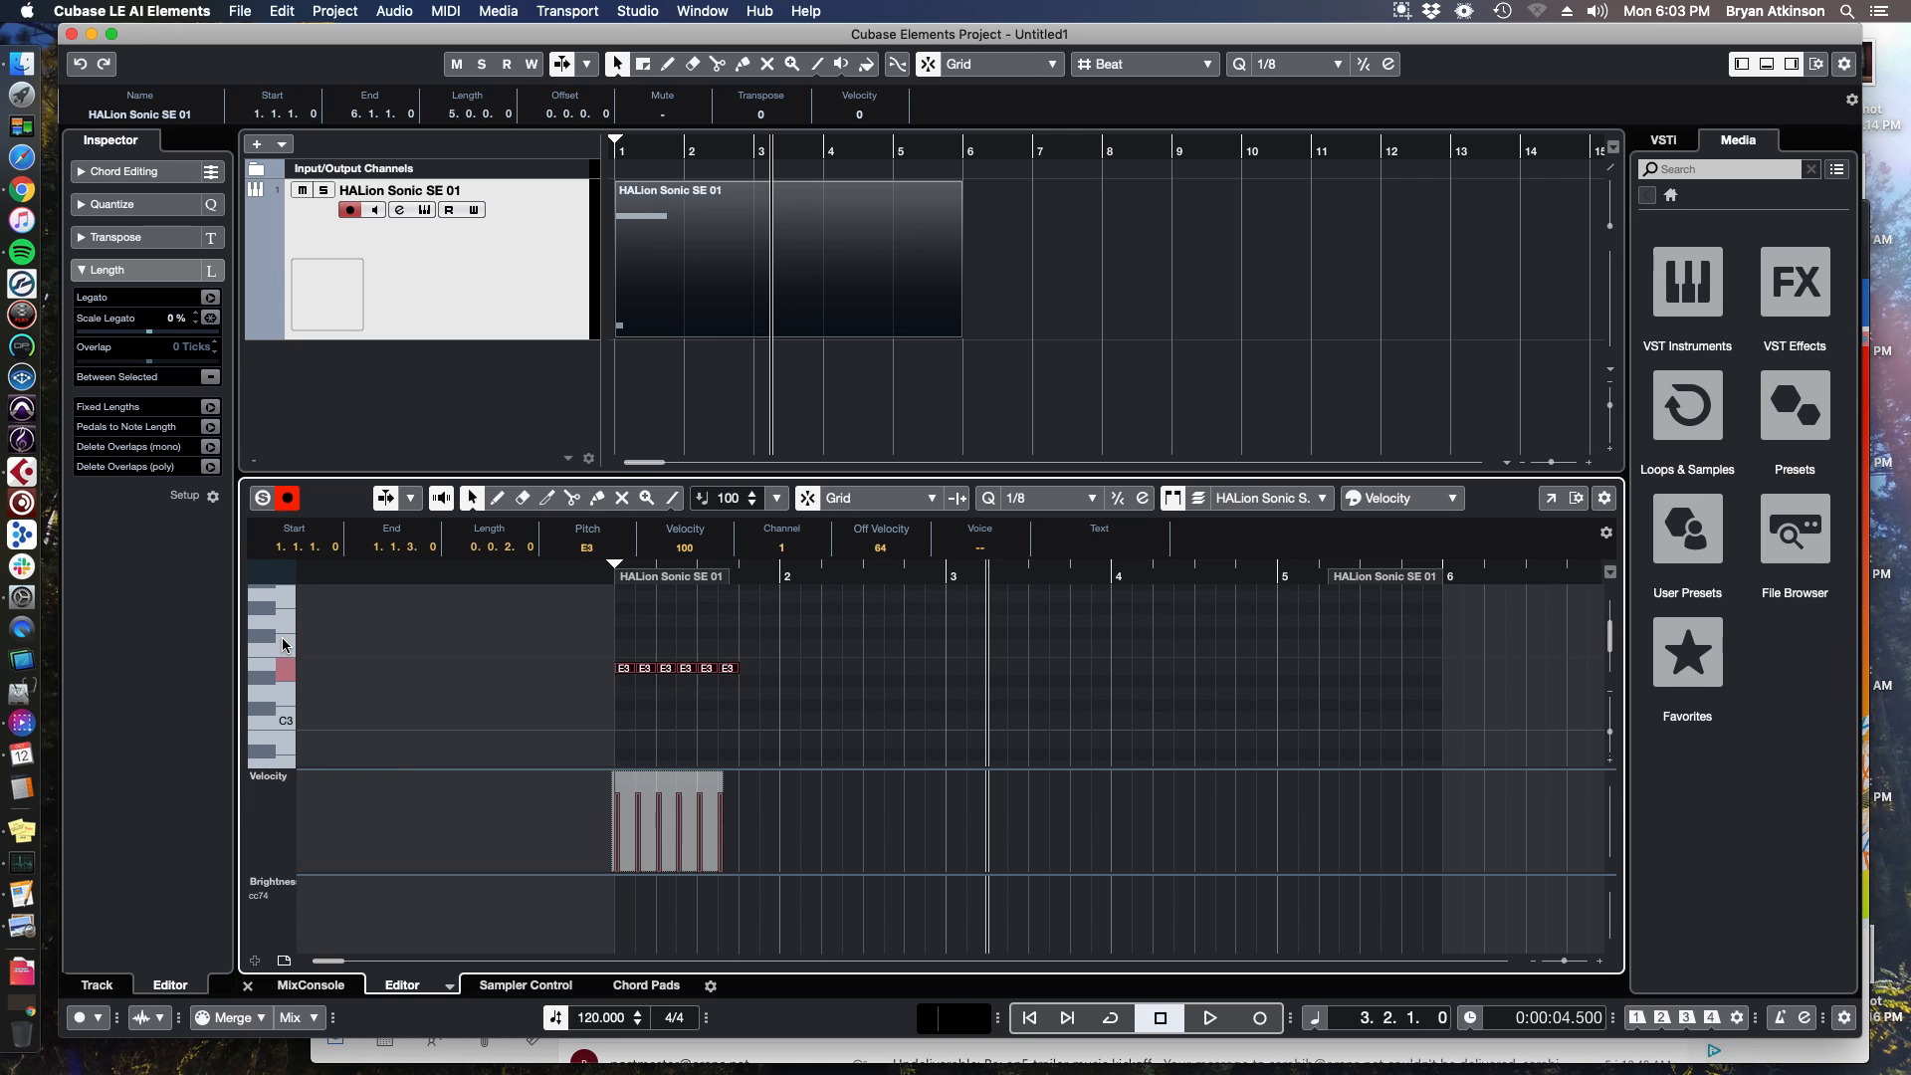
Transpose the selected notes to F#3.
{"action": "scroll", "coordinate": [675, 665], "scroll_direction": "up", "scroll_amount": 7}
{"action": "key", "text": "Down"}
{"action": "key", "text": "Down"}
{"action": "scroll", "coordinate": [677, 666], "scroll_direction": "down", "scroll_amount": 11}
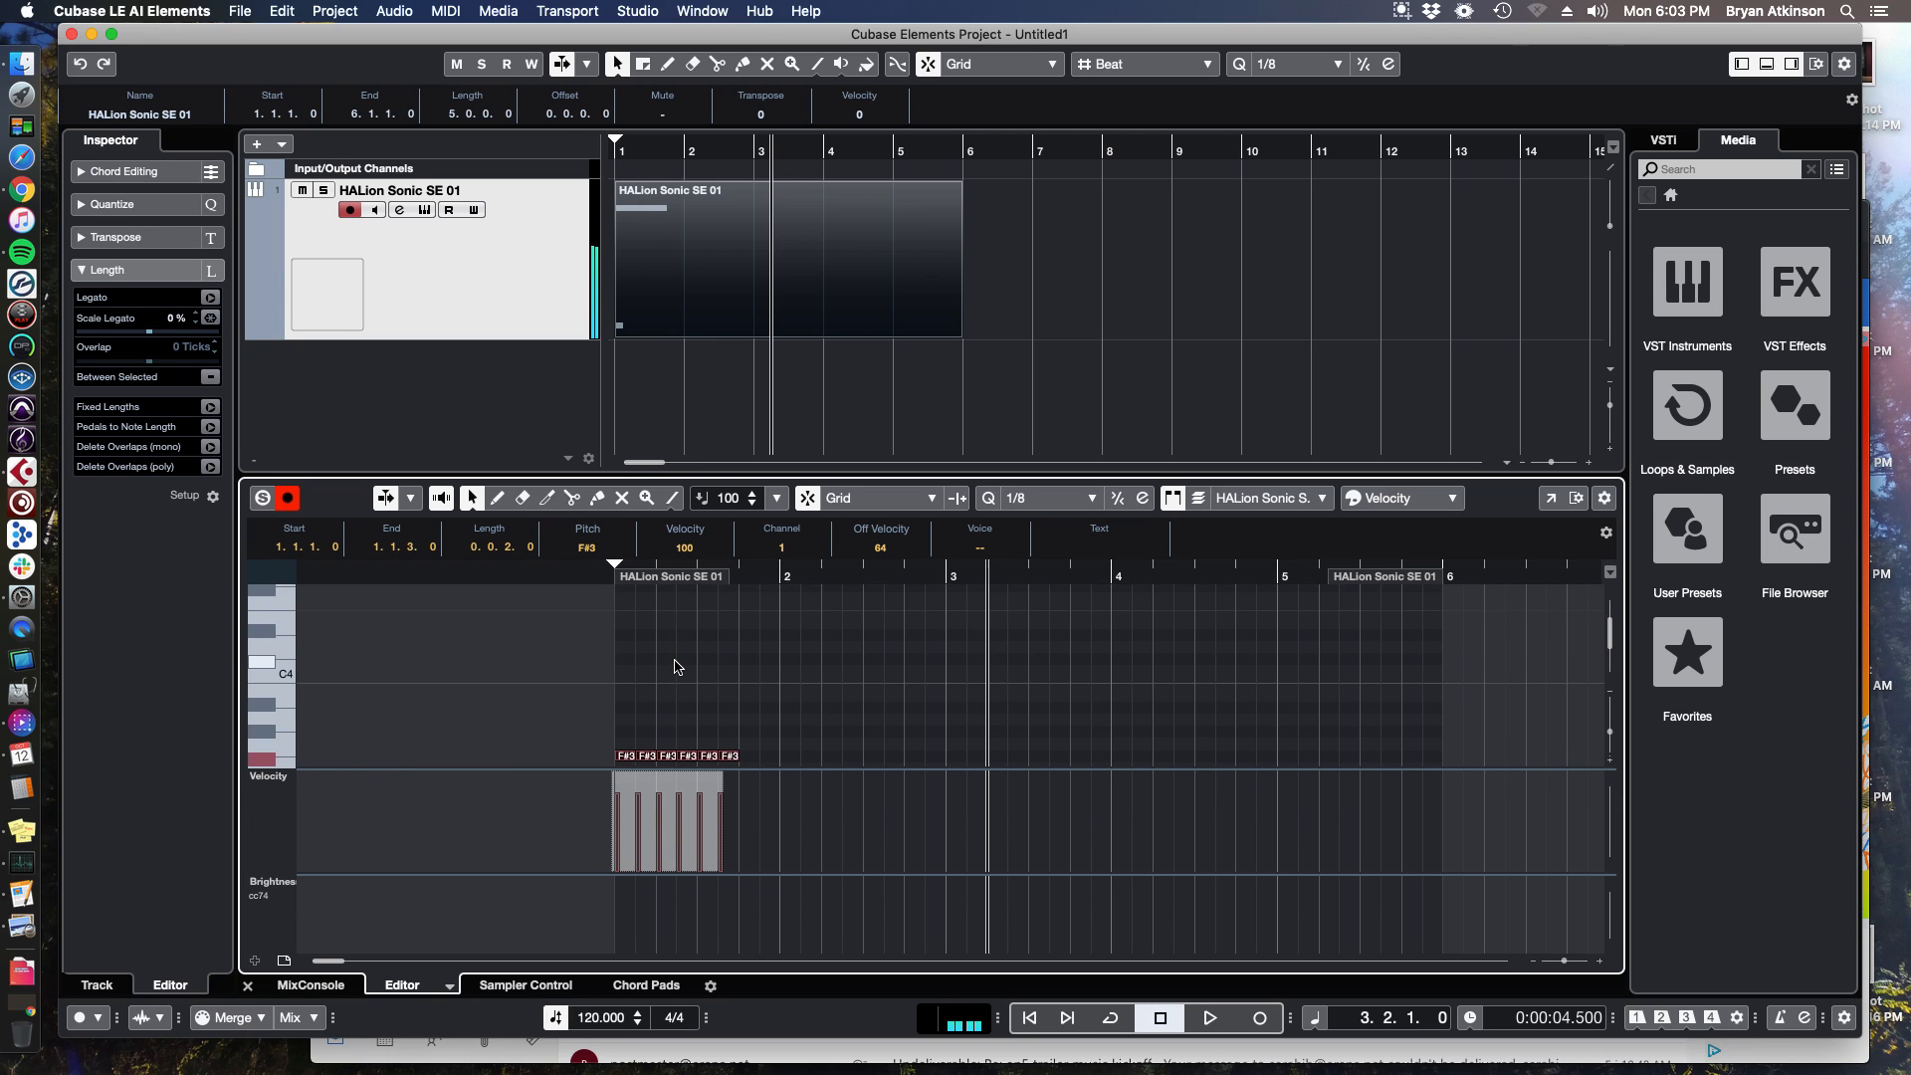
{"action": "scroll", "coordinate": [677, 666], "scroll_direction": "up", "scroll_amount": 4}
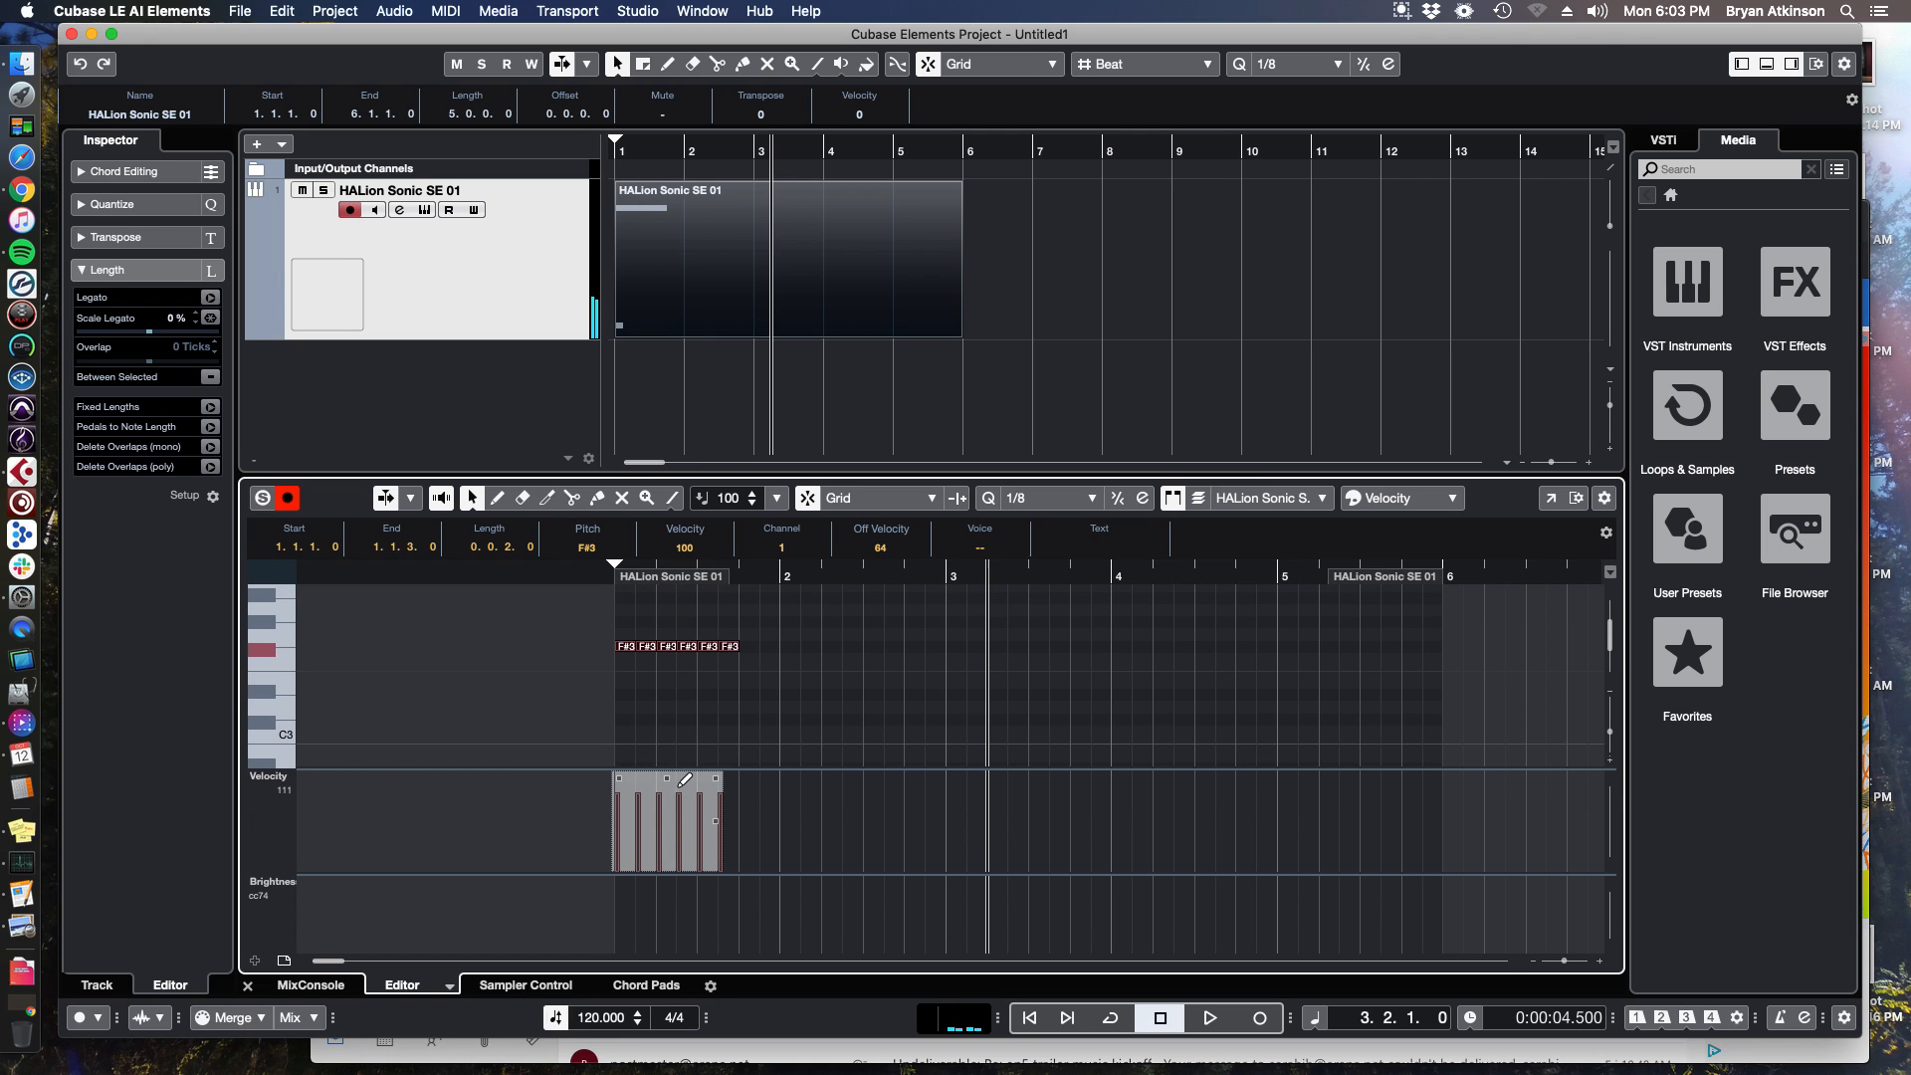
Select all the F#3 notes and lower their velocity to 77.
{"action": "left_click", "coordinate": [634, 734]}
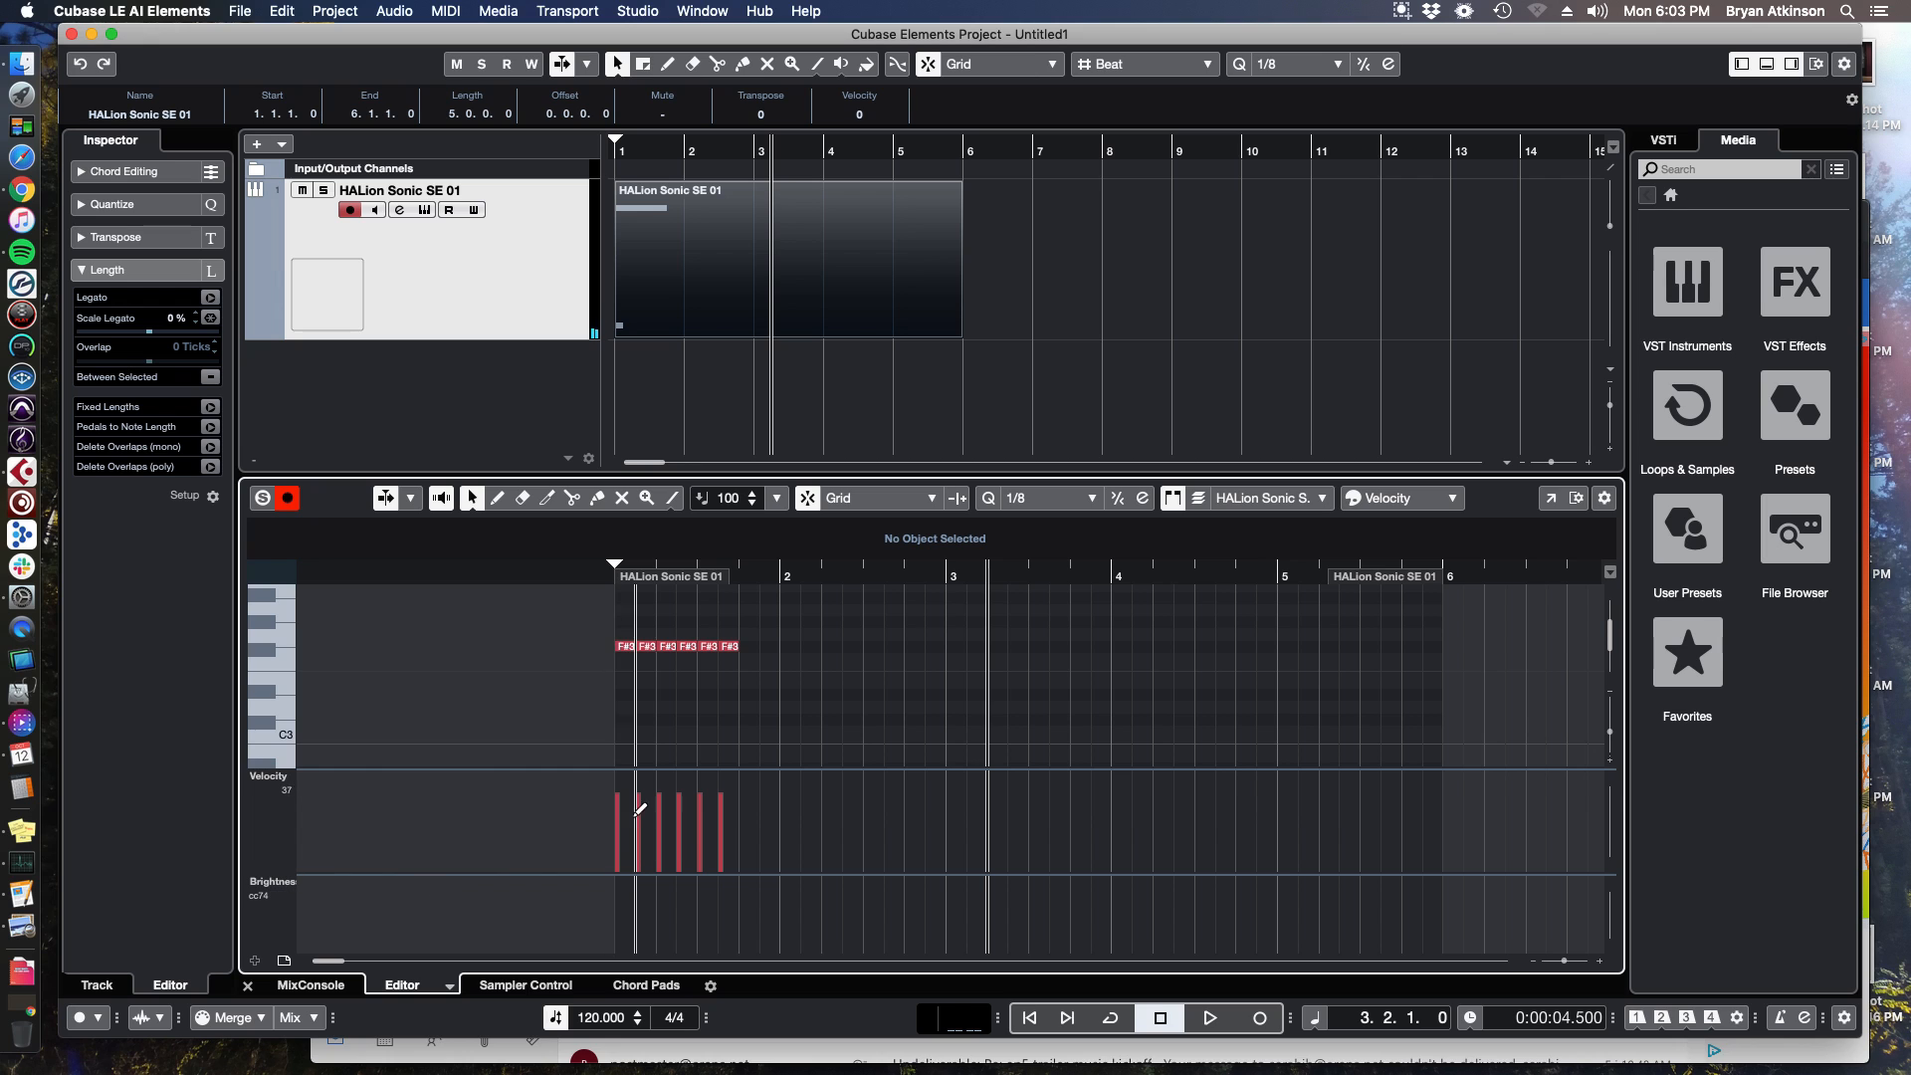
{"action": "left_click_drag", "start_coordinate": [576, 617], "coordinate": [680, 760]}
{"action": "left_click_drag", "start_coordinate": [587, 615], "coordinate": [802, 699]}
{"action": "mouse_move", "coordinate": [678, 782]}
{"action": "left_mouse_down"}
{"action": "mouse_move", "coordinate": [680, 822]}
{"action": "mouse_move", "coordinate": [677, 794]}
{"action": "left_mouse_up"}
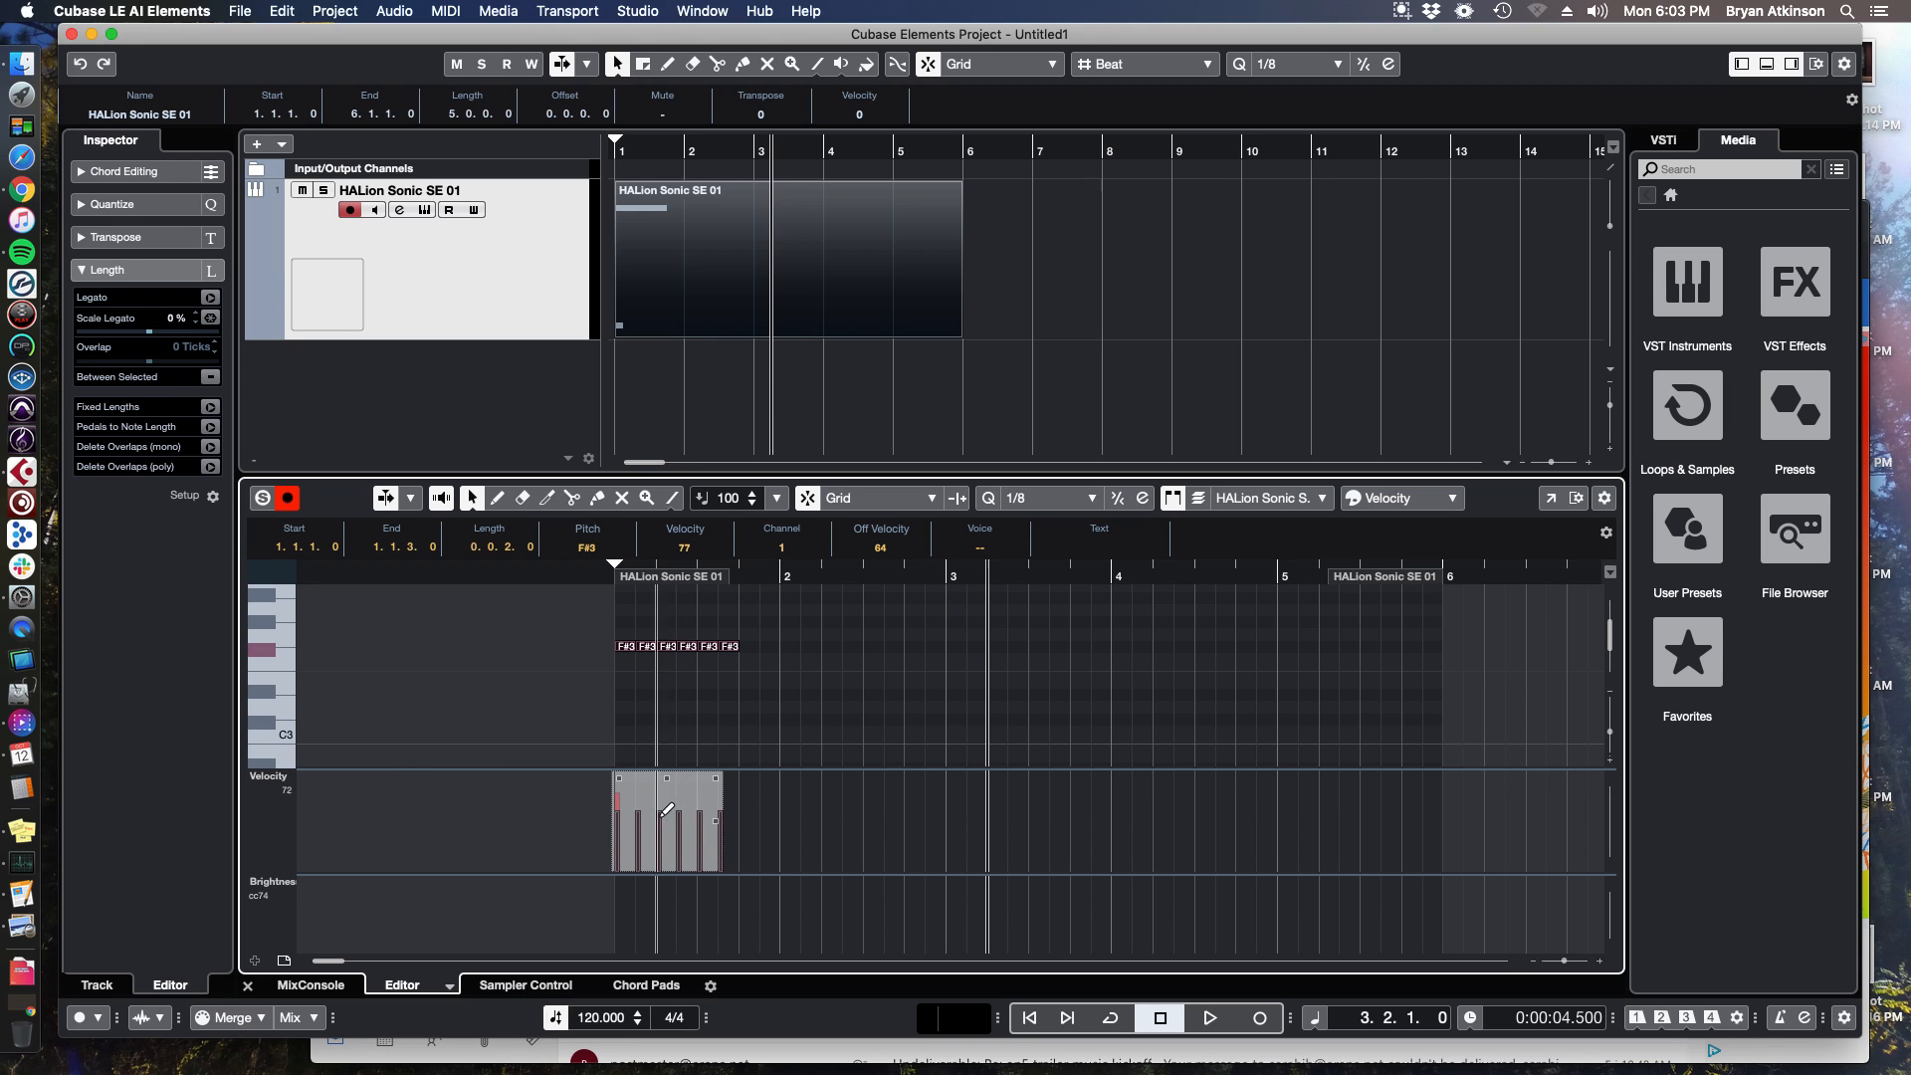
Return the playhead to the start of the part and play it back.
{"action": "left_click_drag", "start_coordinate": [755, 569], "coordinate": [598, 584]}
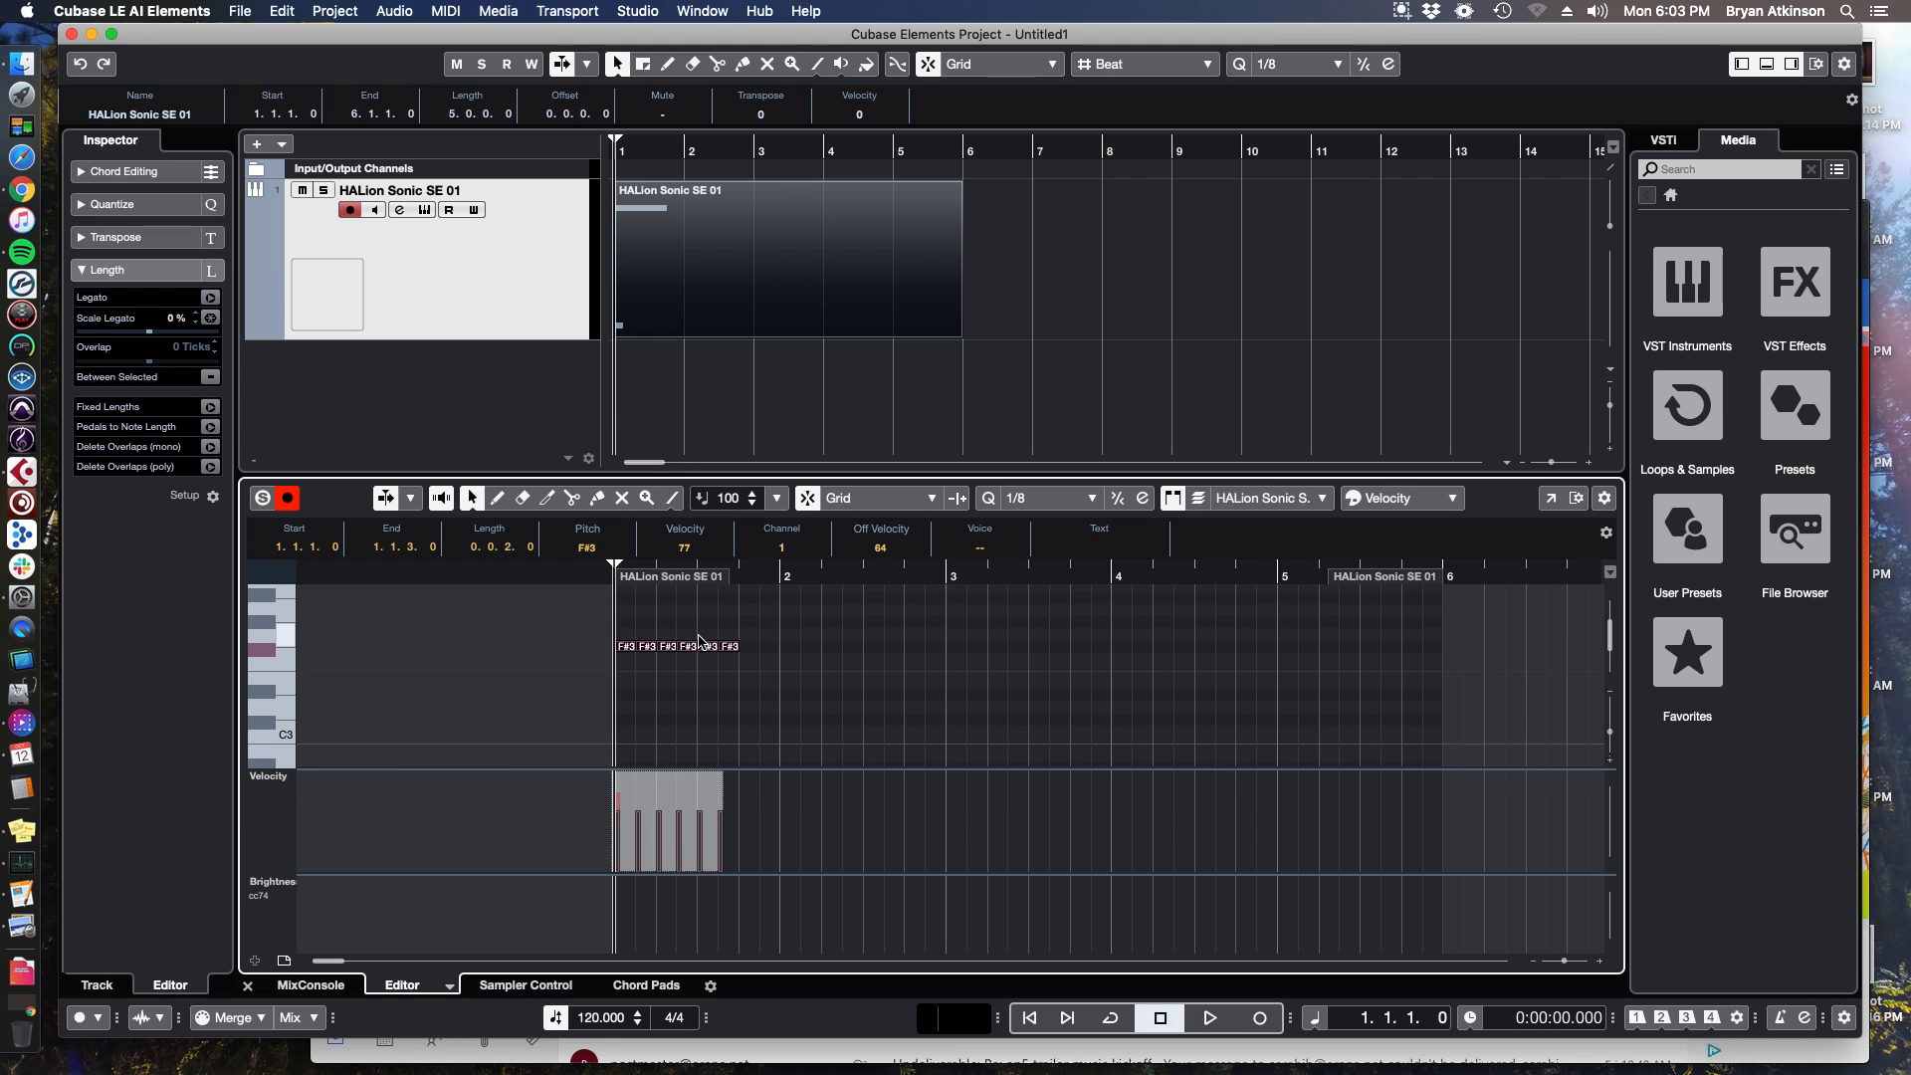
{"action": "key", "text": "space"}
{"action": "key", "text": "space"}
Lower the notes' velocity to 46 and play the part from the start.
{"action": "left_click_drag", "start_coordinate": [752, 576], "coordinate": [572, 597]}
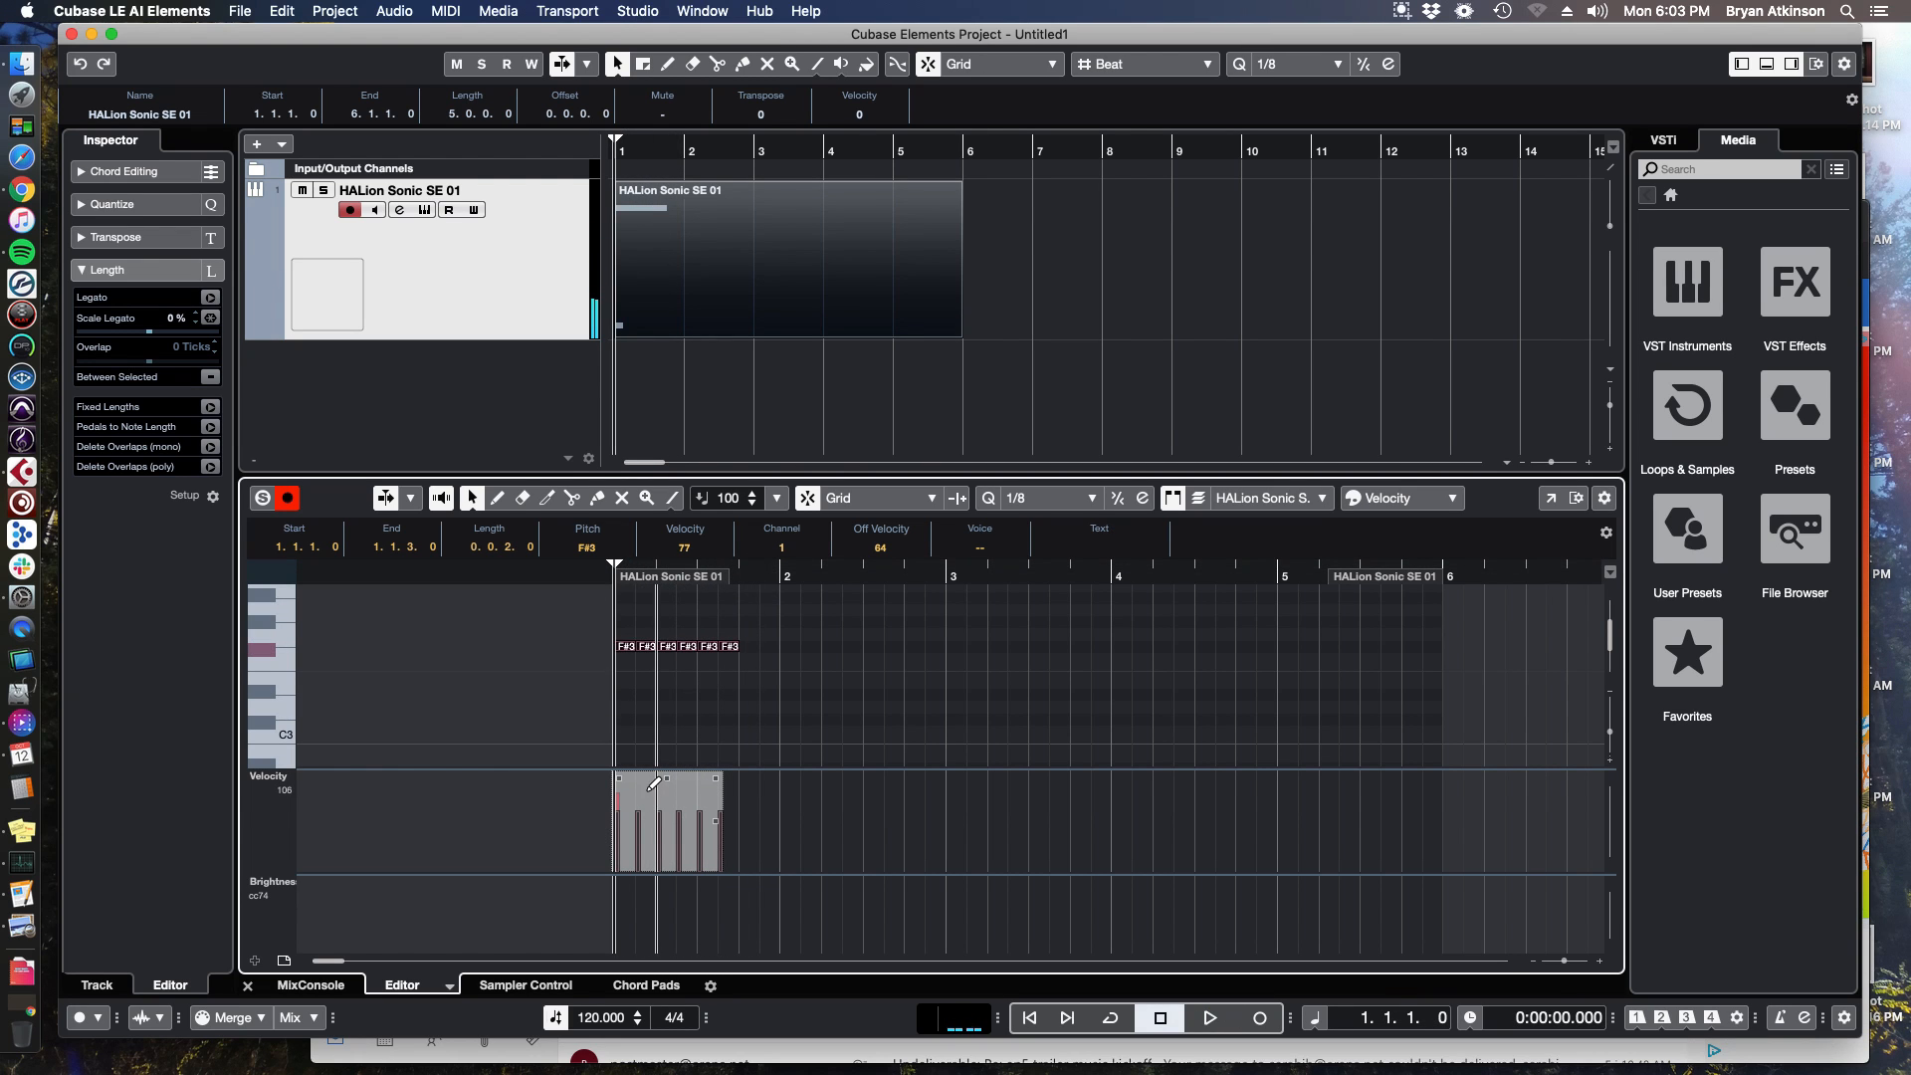
{"action": "left_click_drag", "start_coordinate": [667, 778], "coordinate": [667, 836]}
{"action": "key", "text": "space"}
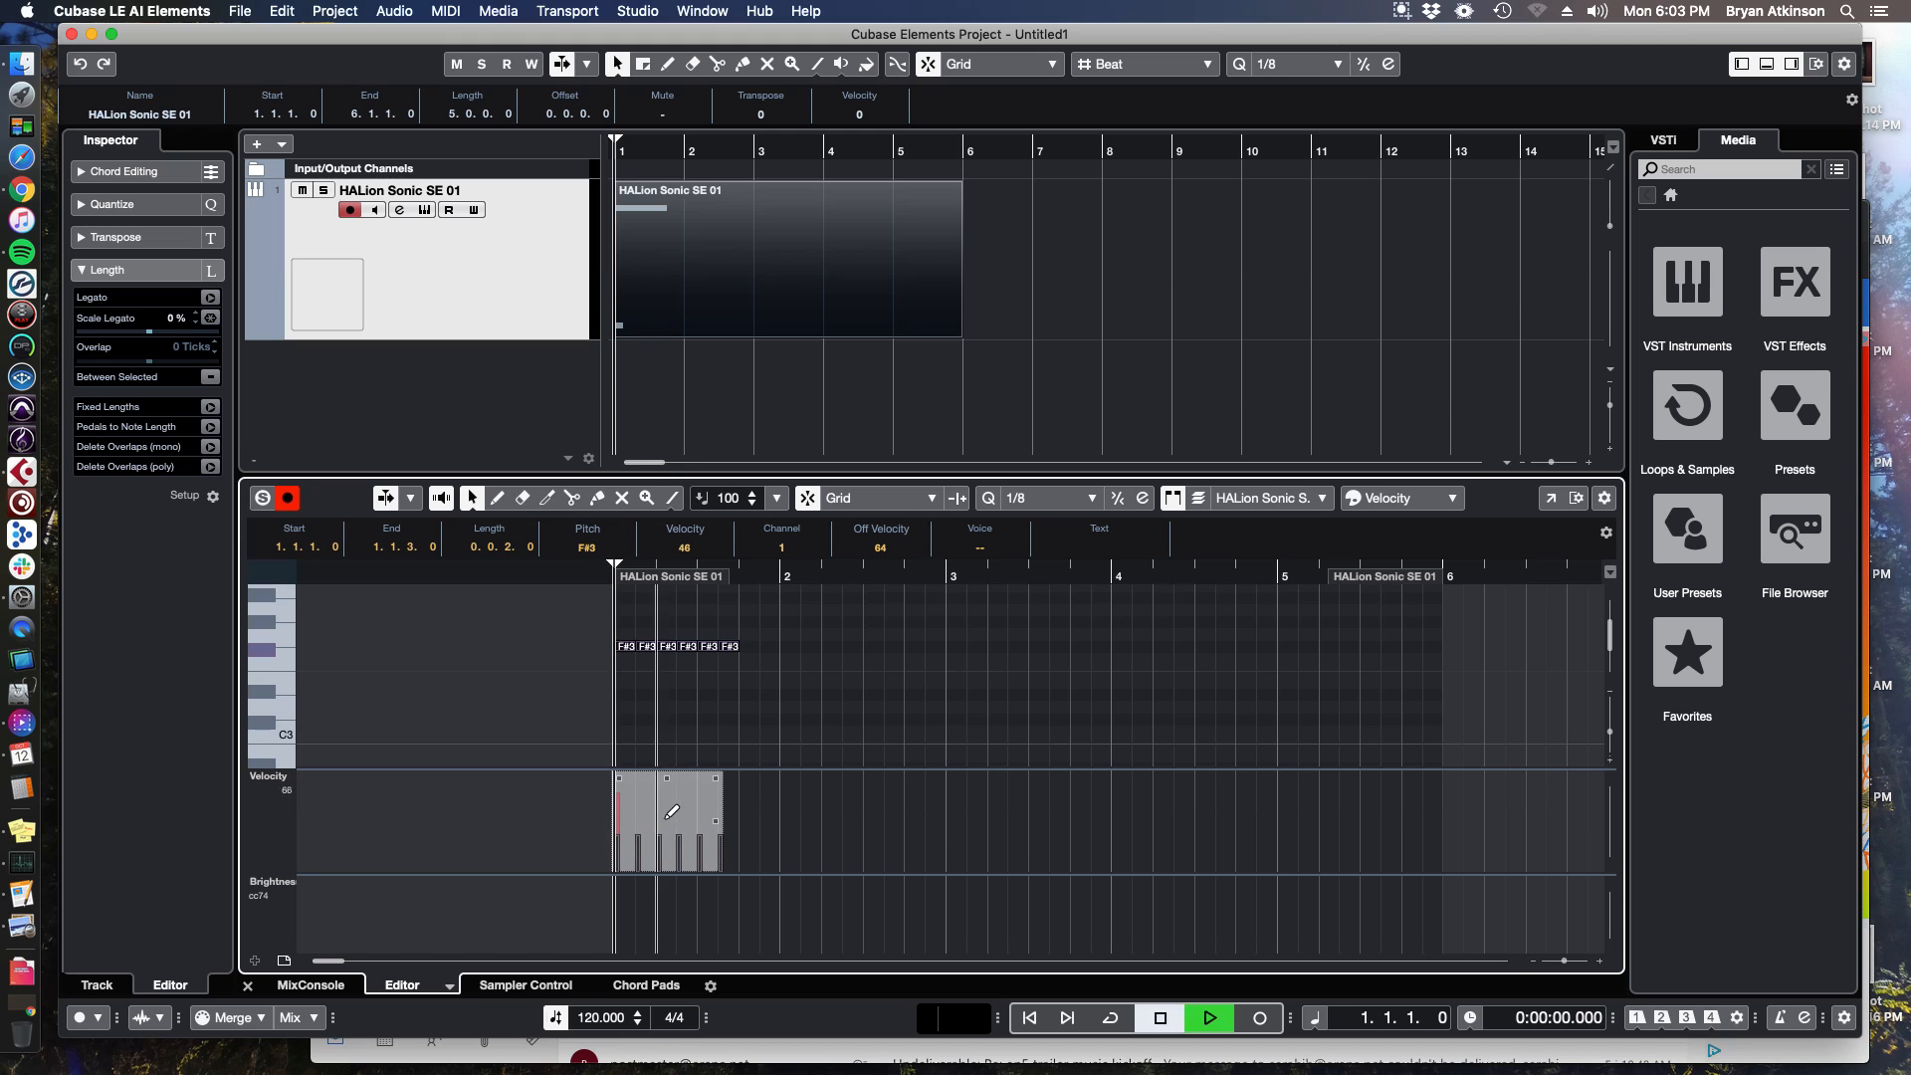
{"action": "key", "text": "space"}
{"action": "scroll", "coordinate": [659, 705], "scroll_direction": "down", "scroll_amount": 6}
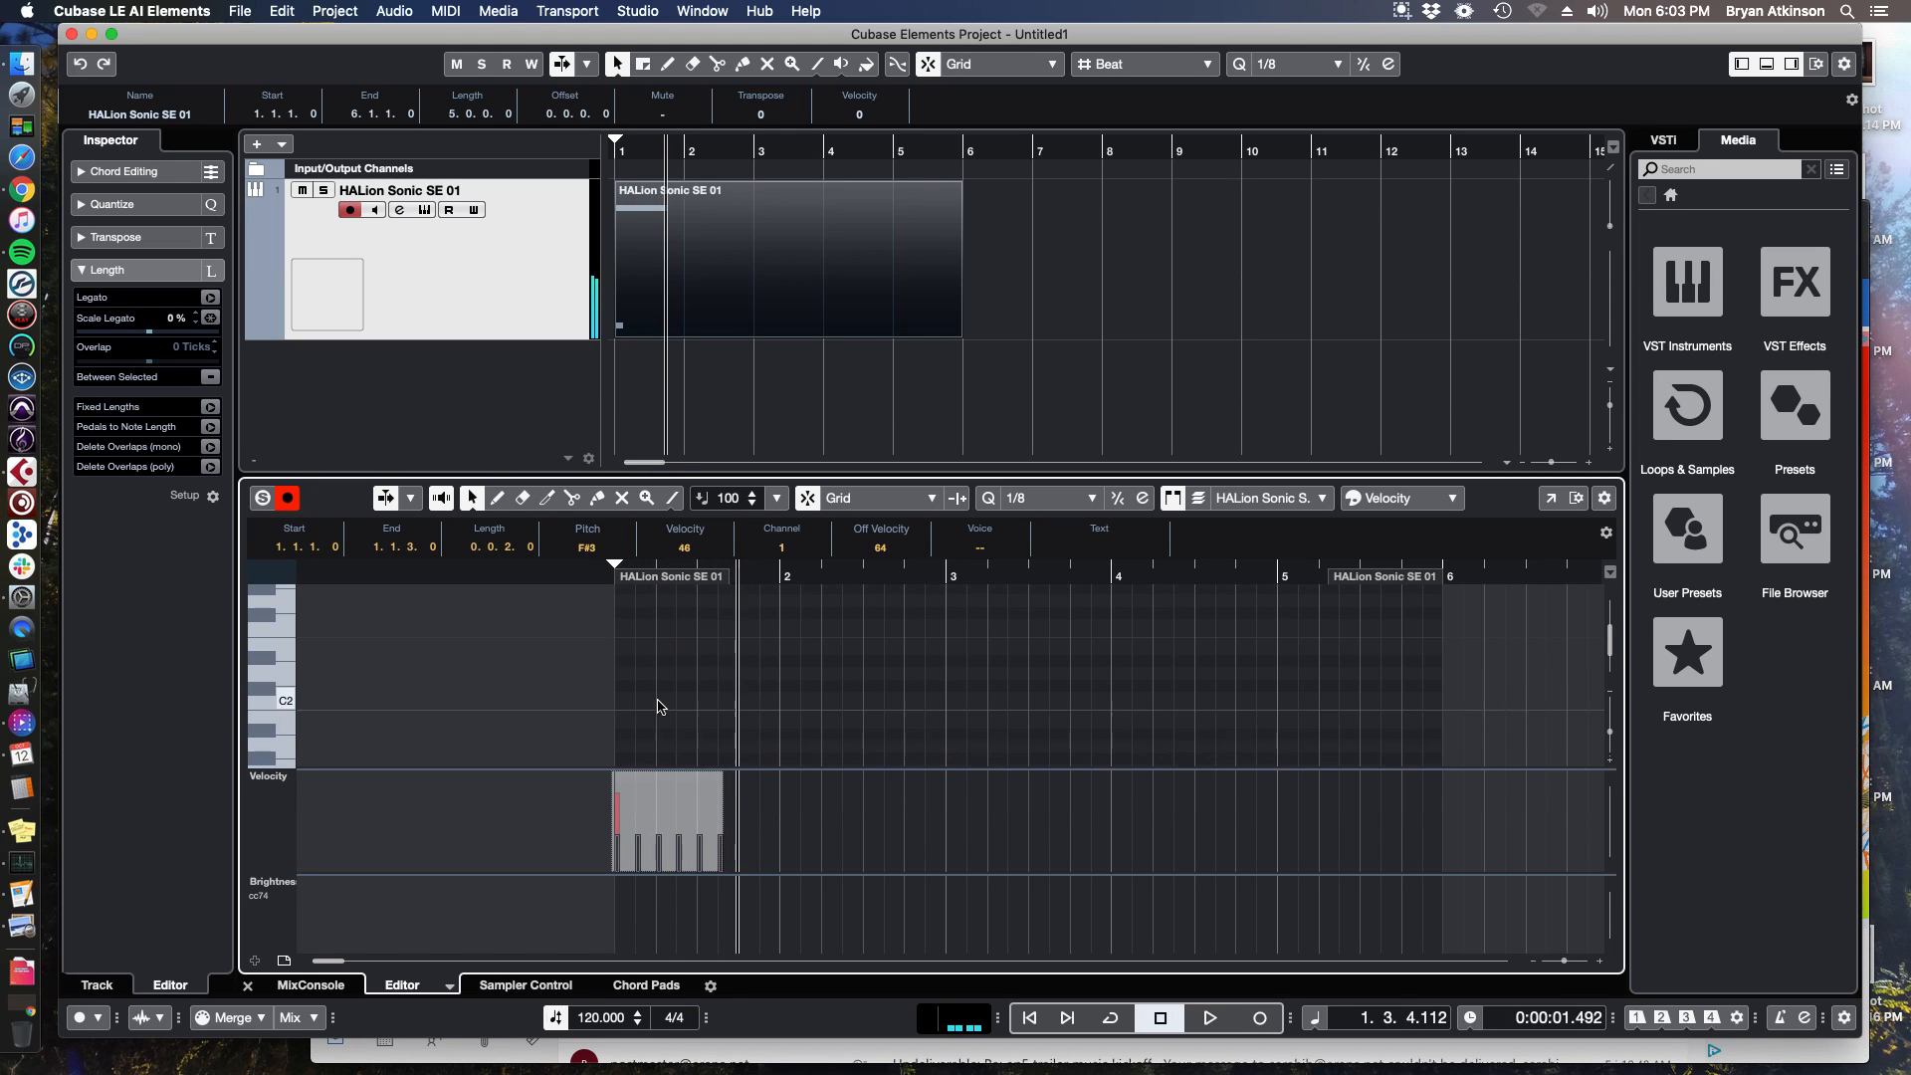
{"action": "left_click", "coordinate": [625, 614]}
{"action": "key", "text": "Delete"}
{"action": "scroll", "coordinate": [634, 648], "scroll_direction": "up", "scroll_amount": 15}
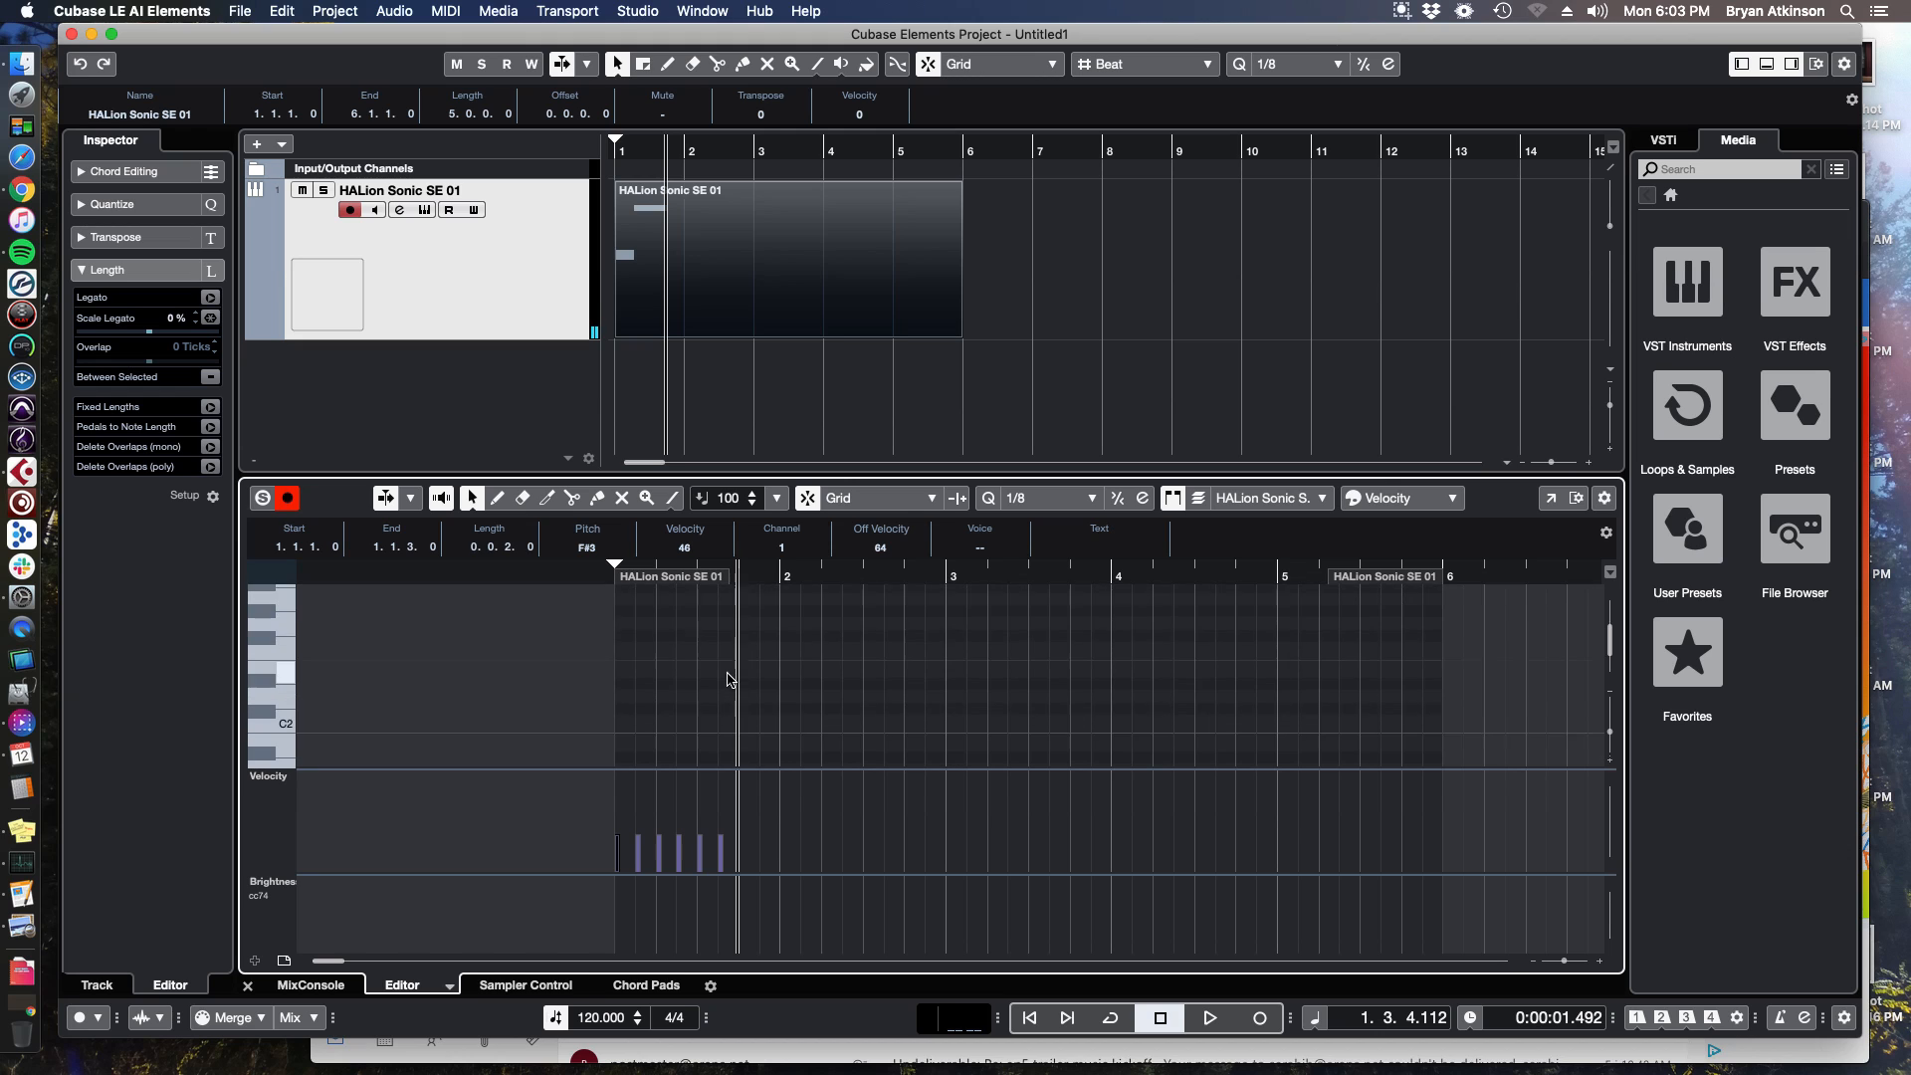
{"action": "scroll", "coordinate": [642, 665], "scroll_direction": "down", "scroll_amount": 8}
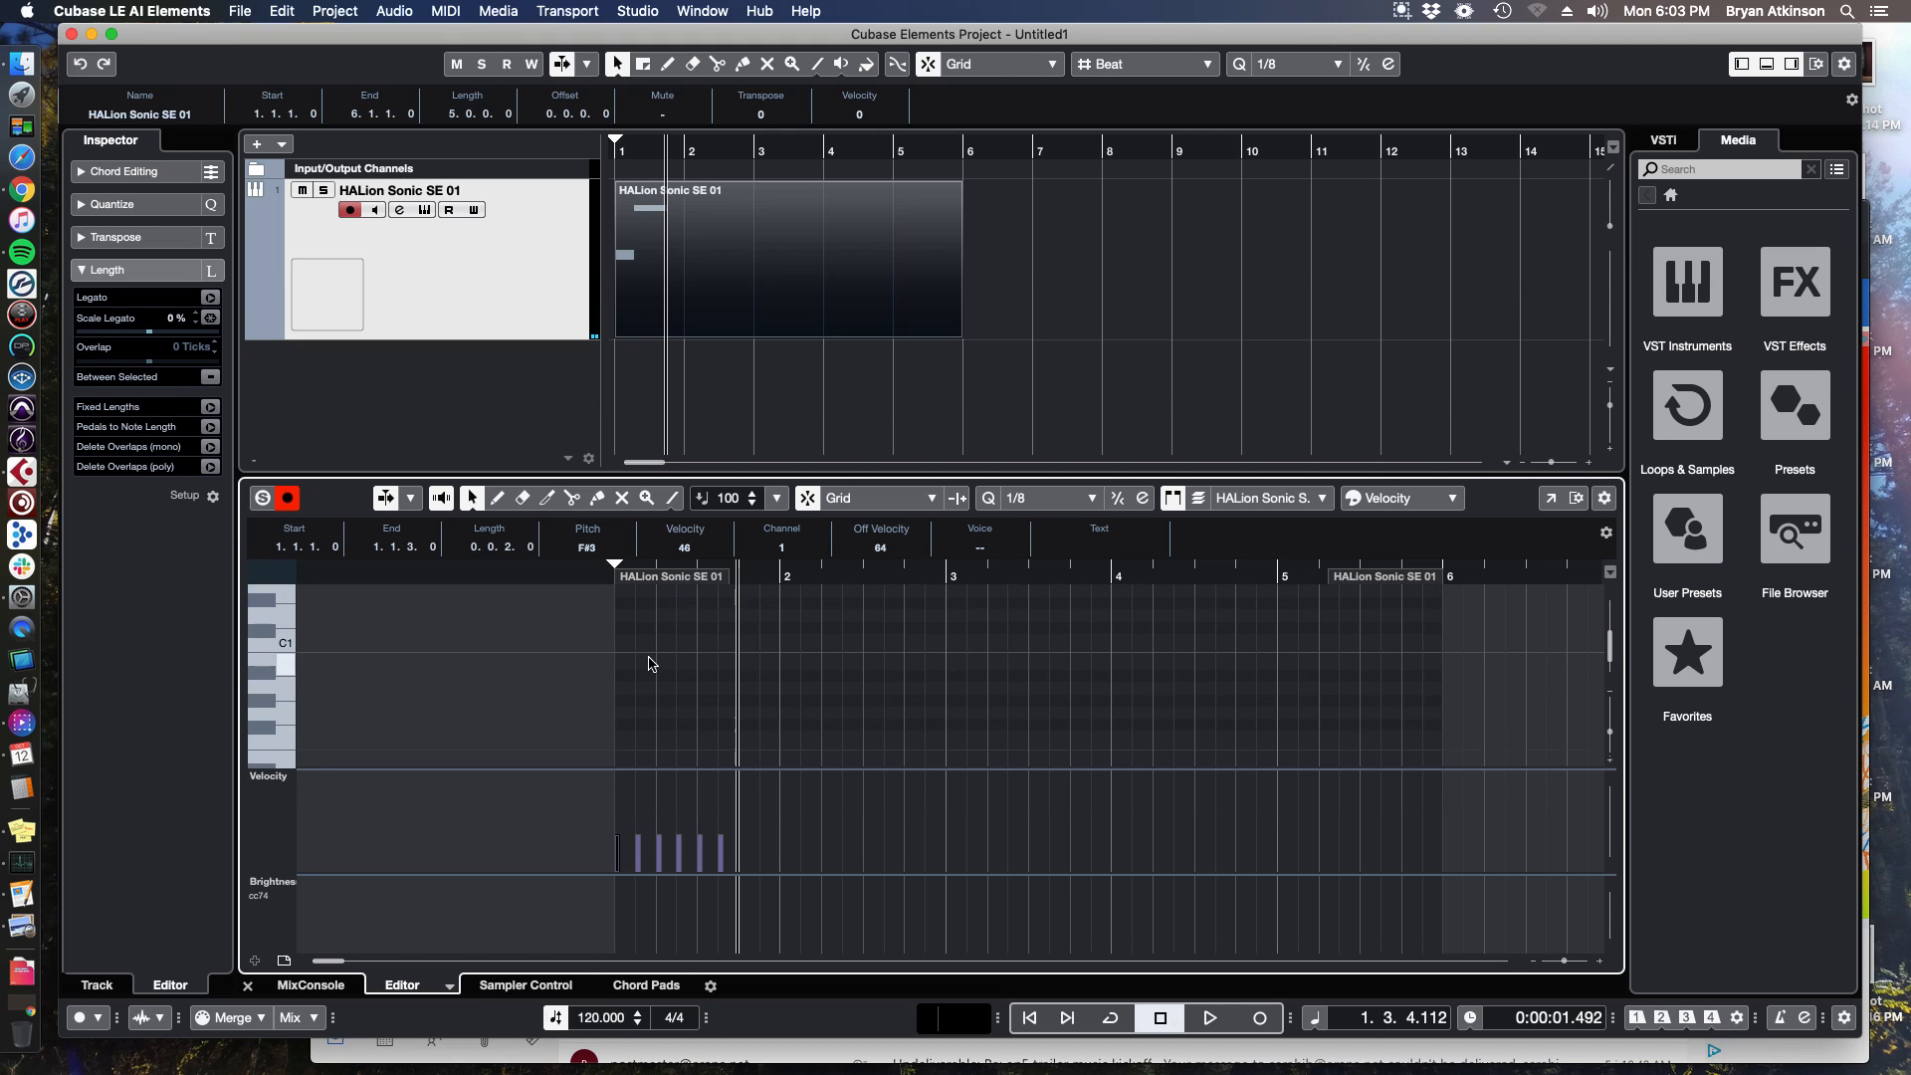
Add an F#3 eighth note at 1.4.3 and raise the fourth note's velocity.
{"action": "scroll", "coordinate": [649, 658], "scroll_direction": "down", "scroll_amount": 3}
{"action": "left_click", "coordinate": [664, 620]}
{"action": "key", "text": "h"}
{"action": "key", "text": "h"}
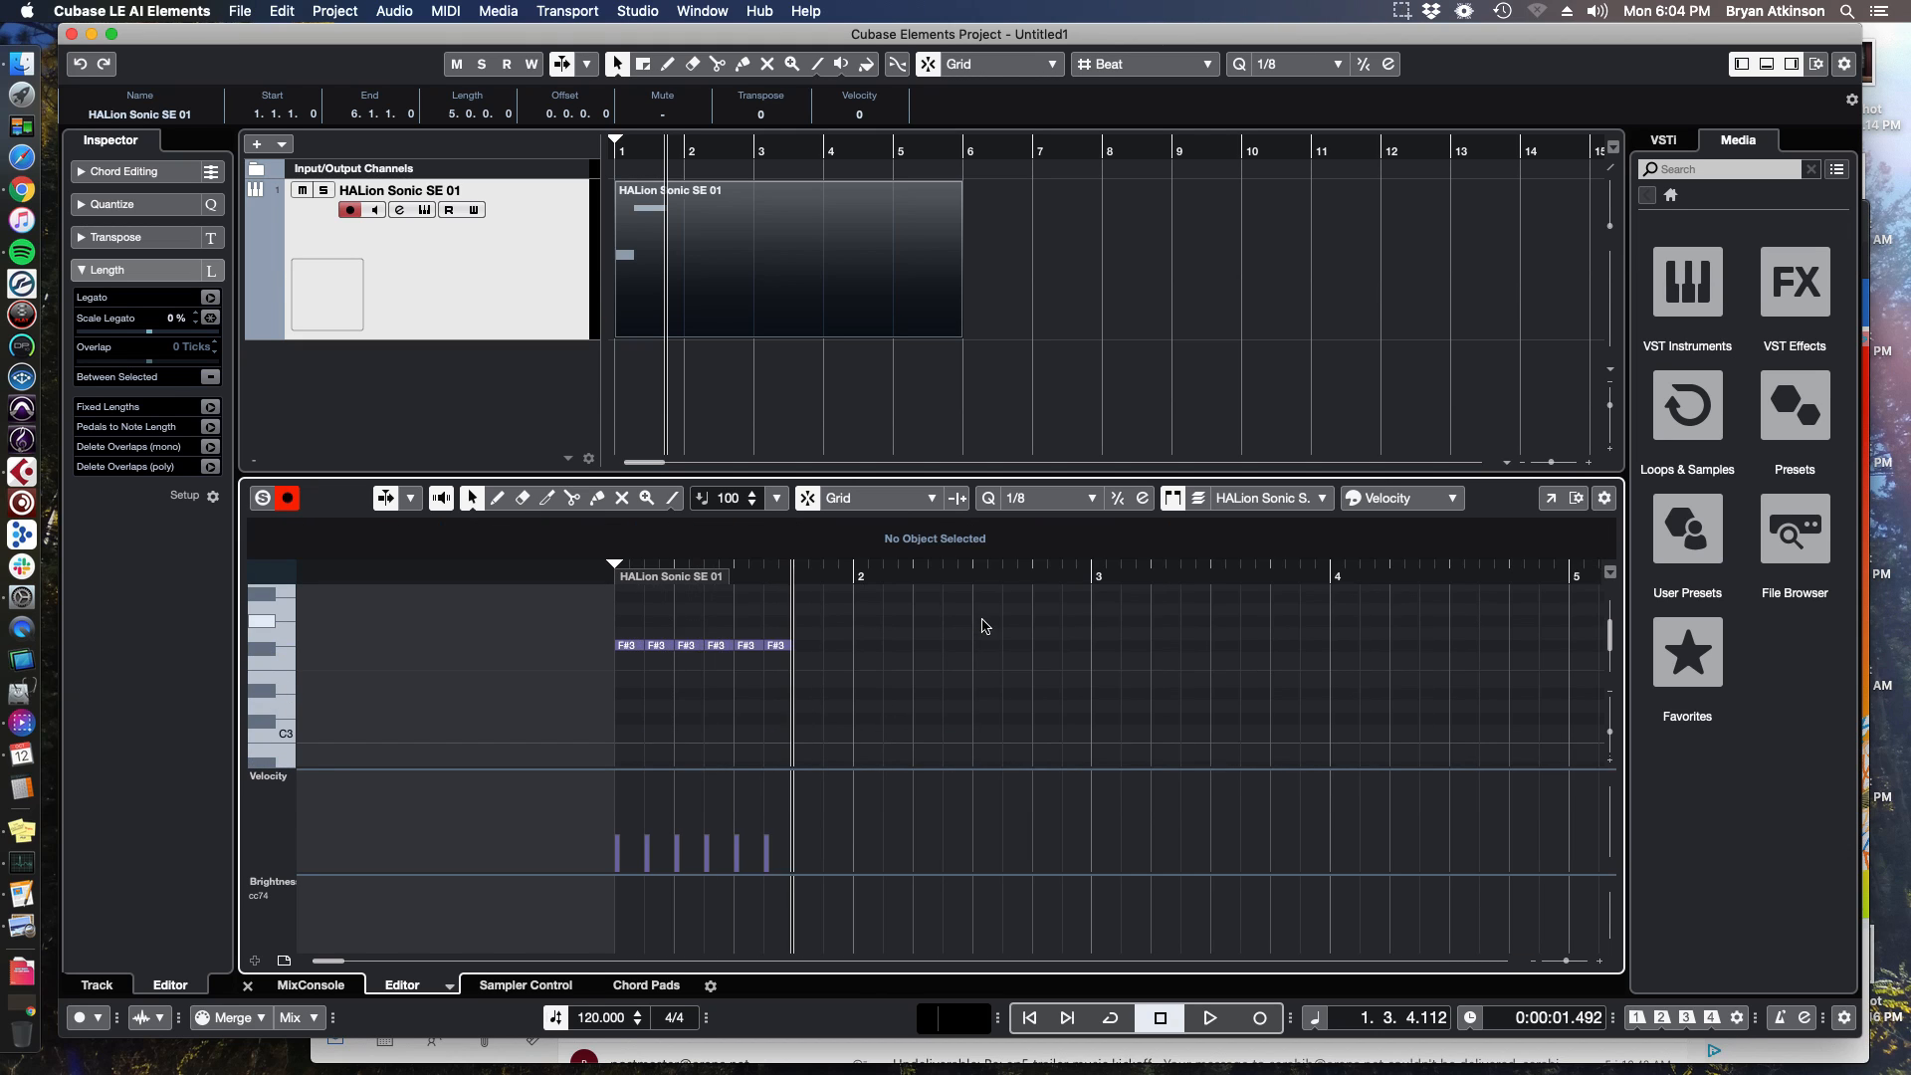
{"action": "double_click", "coordinate": [847, 652]}
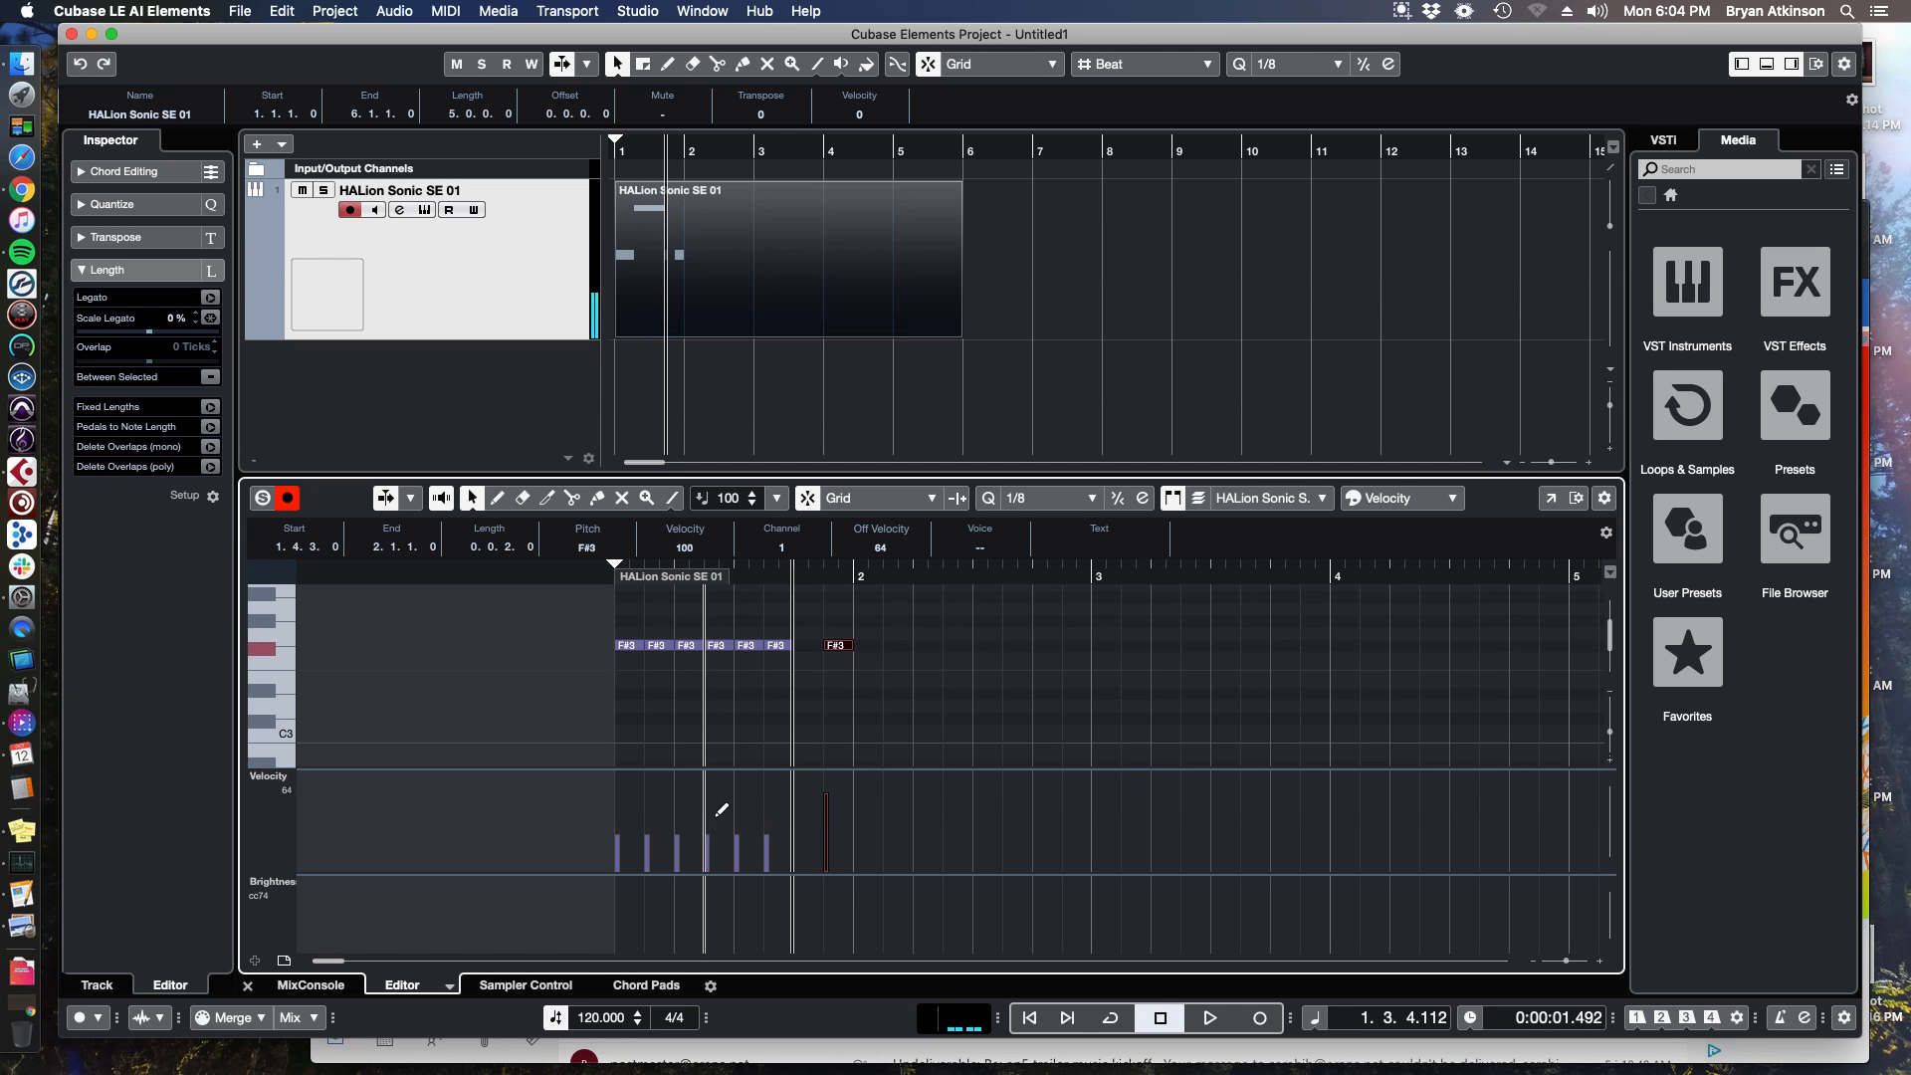
{"action": "left_click_drag", "start_coordinate": [706, 822], "coordinate": [706, 803]}
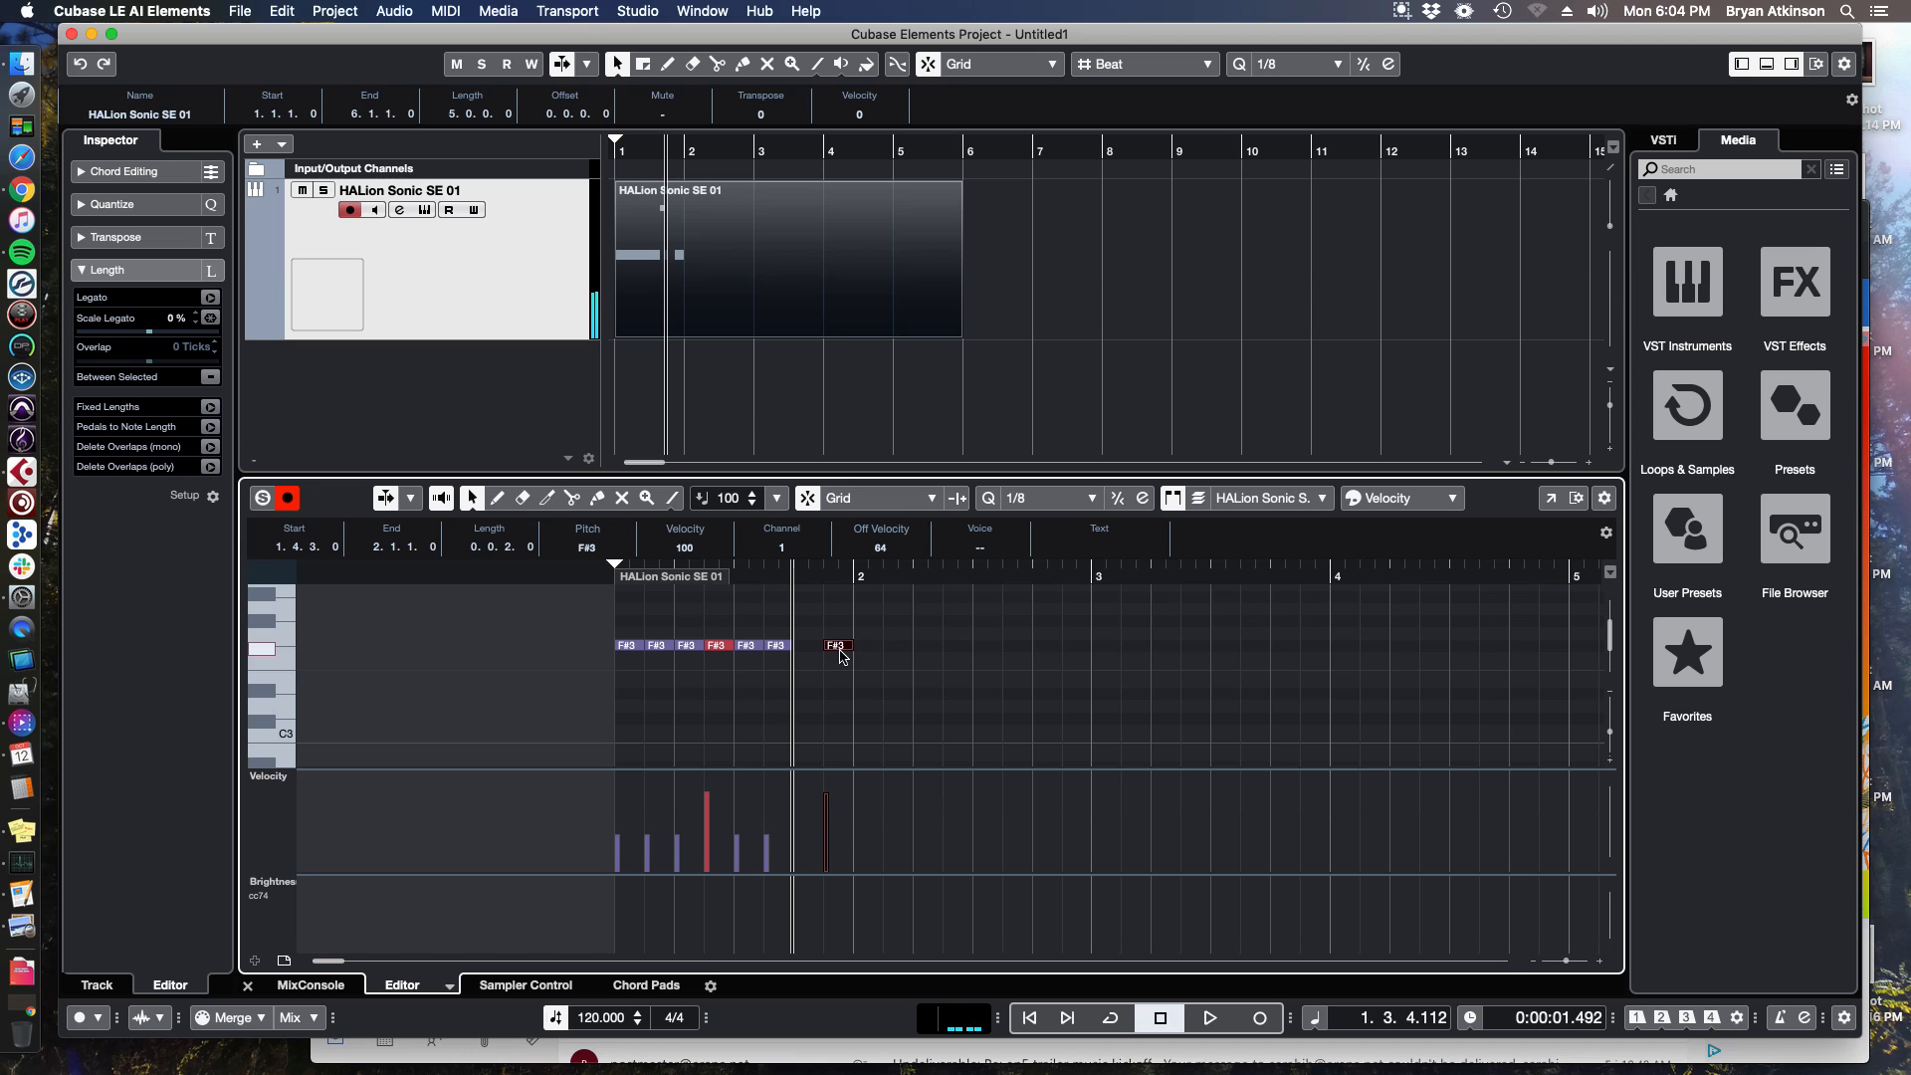
Stretch the new F#3 note to bar 3 and play the part back.
{"action": "left_click_drag", "start_coordinate": [852, 648], "coordinate": [1090, 648]}
{"action": "left_click", "coordinate": [828, 577]}
{"action": "key", "text": "space"}
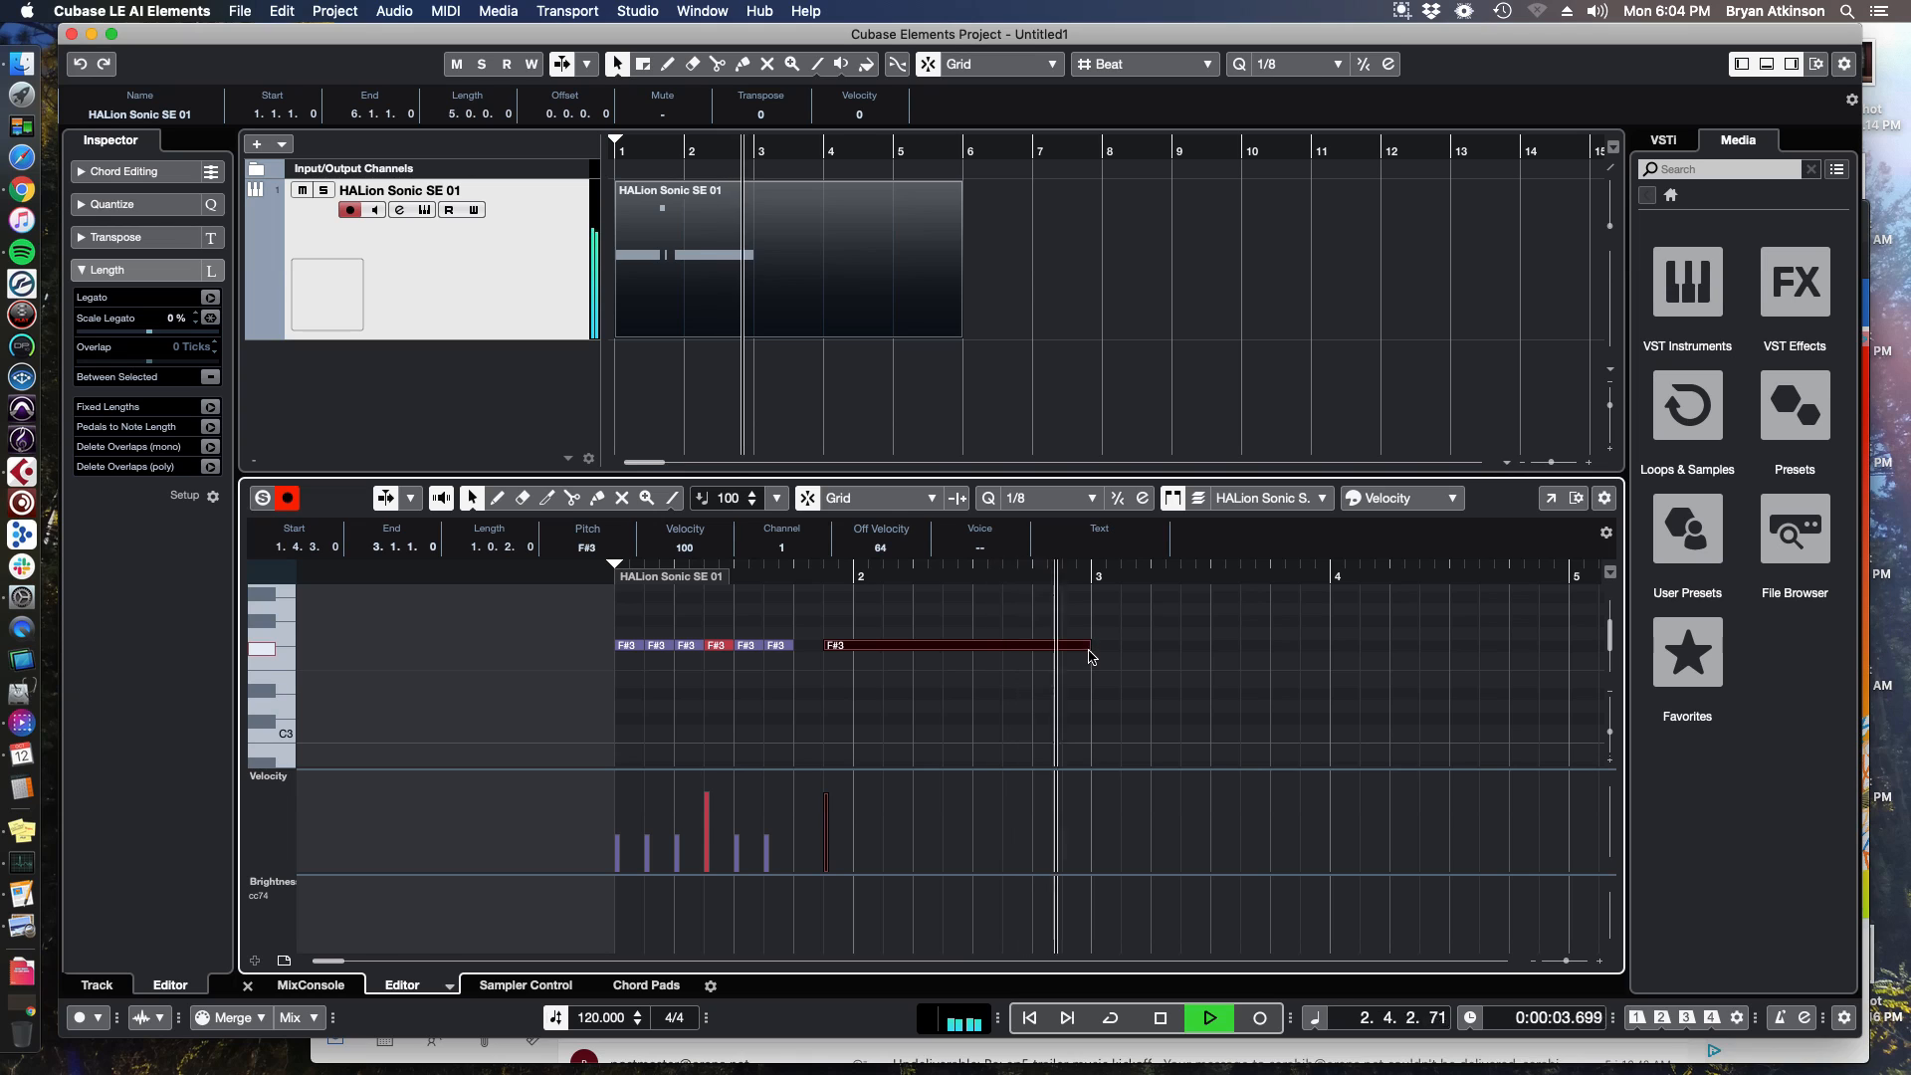
{"action": "key", "text": "space"}
Shorten the new F#3 note back to an eighth note and play the part again.
{"action": "left_click_drag", "start_coordinate": [1090, 648], "coordinate": [612, 659]}
{"action": "left_click", "coordinate": [824, 577]}
{"action": "key", "text": "space"}
{"action": "key", "text": "space"}
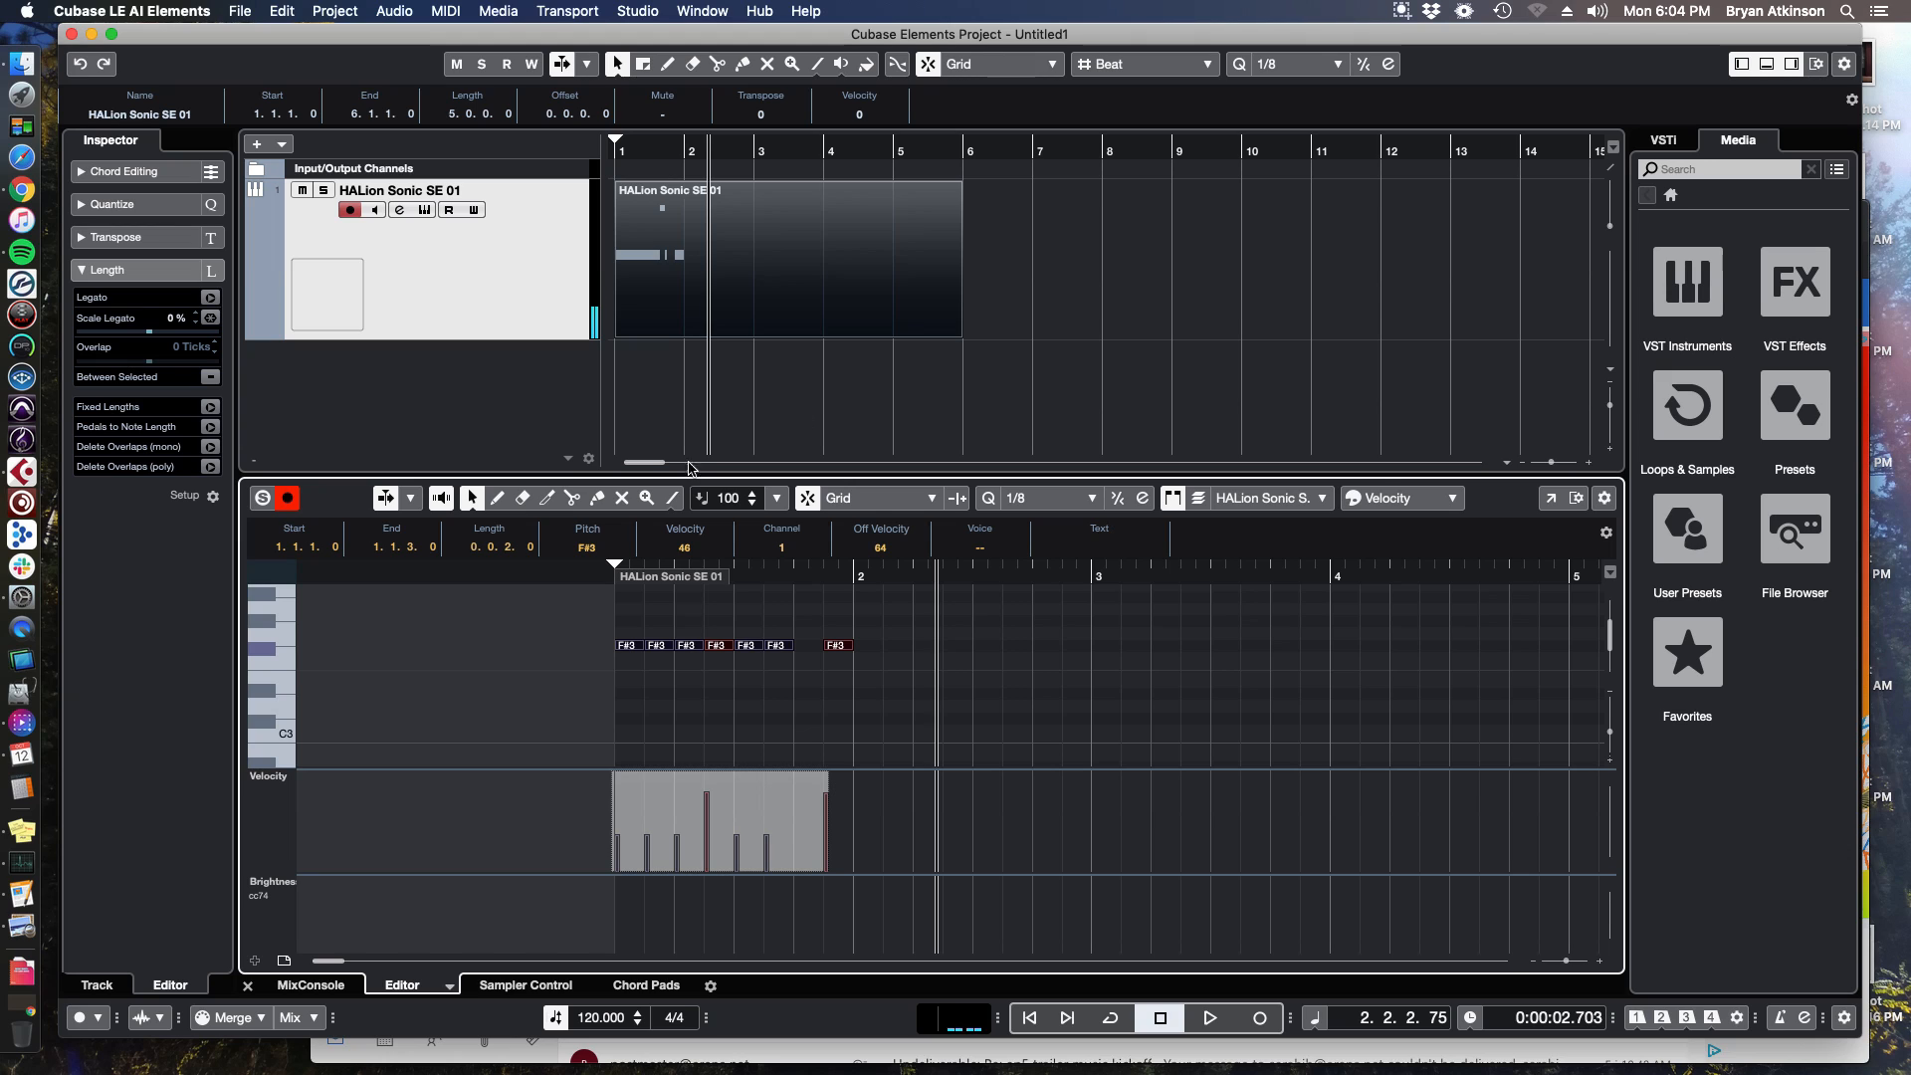
Delete the MIDI part and draw a new empty part from bar 1 to bar 4.
{"action": "left_click", "coordinate": [248, 986]}
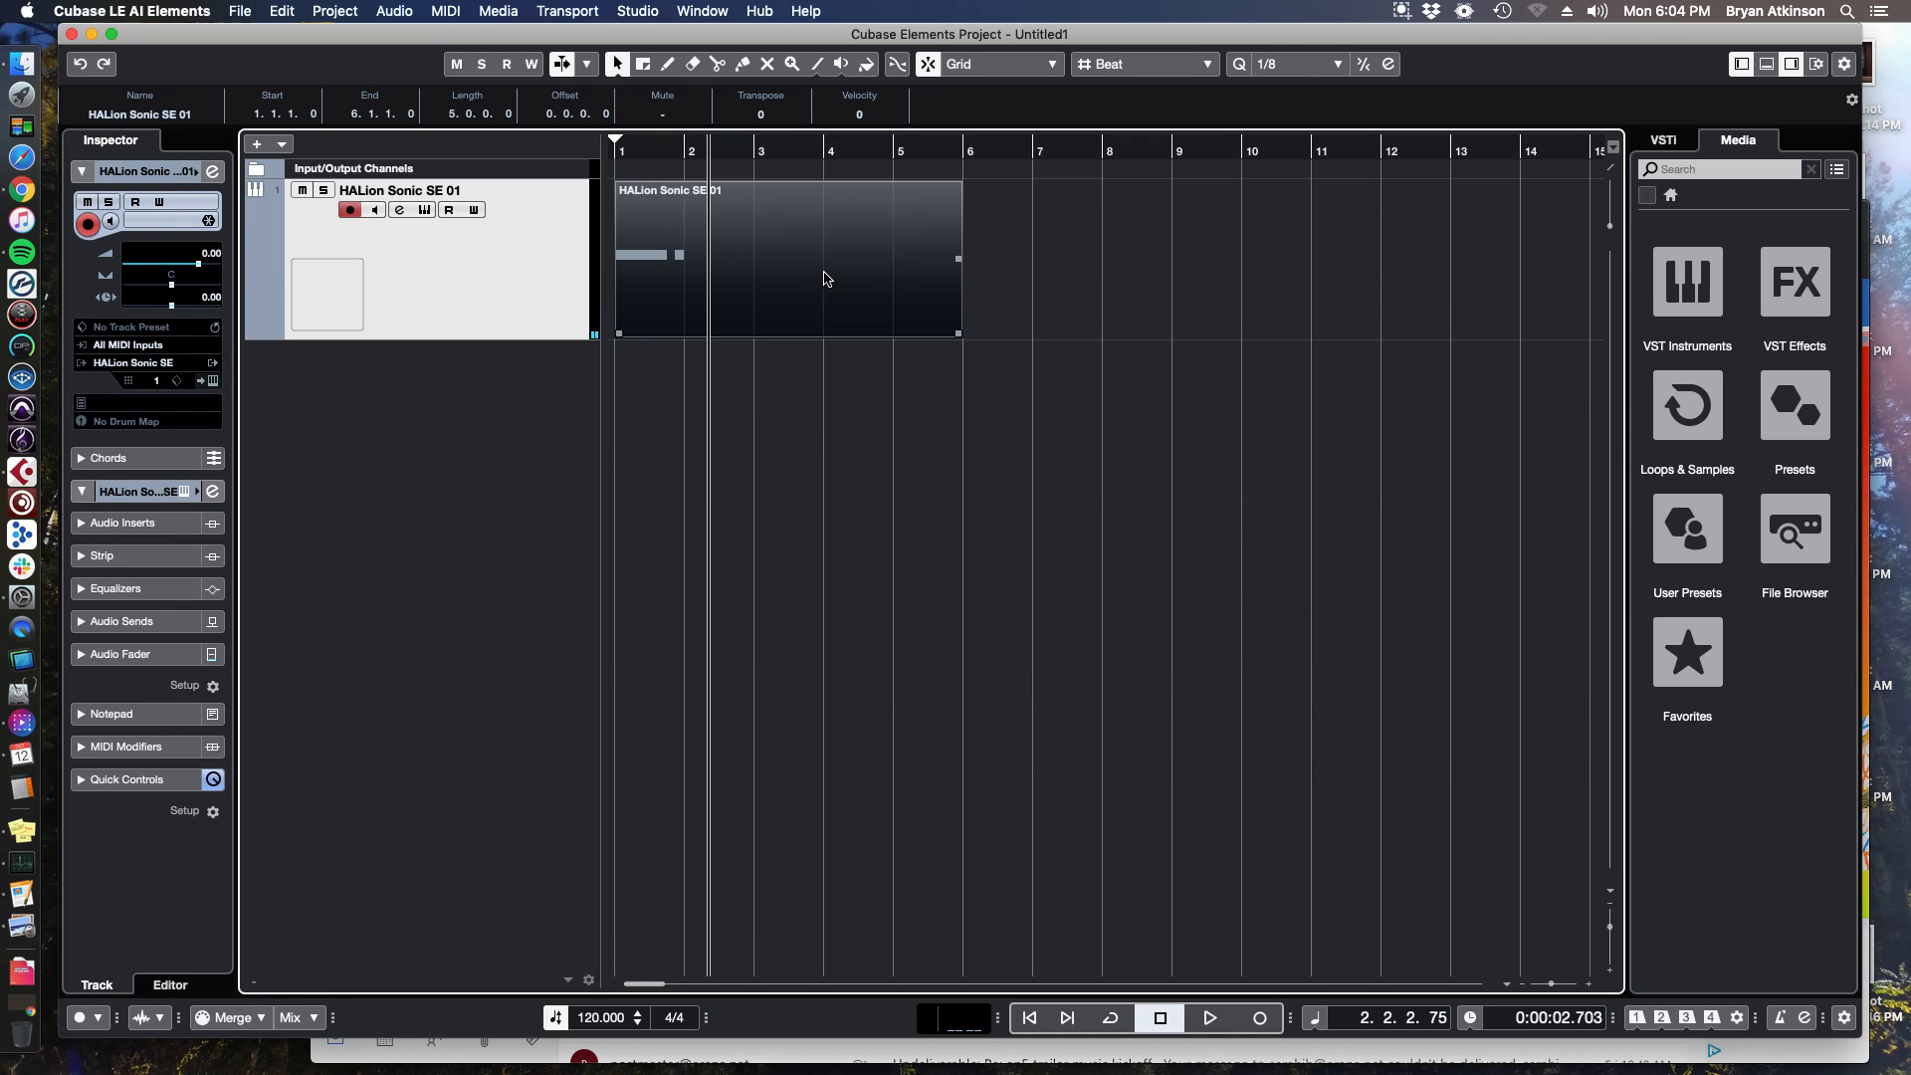
{"action": "key", "text": "Delete"}
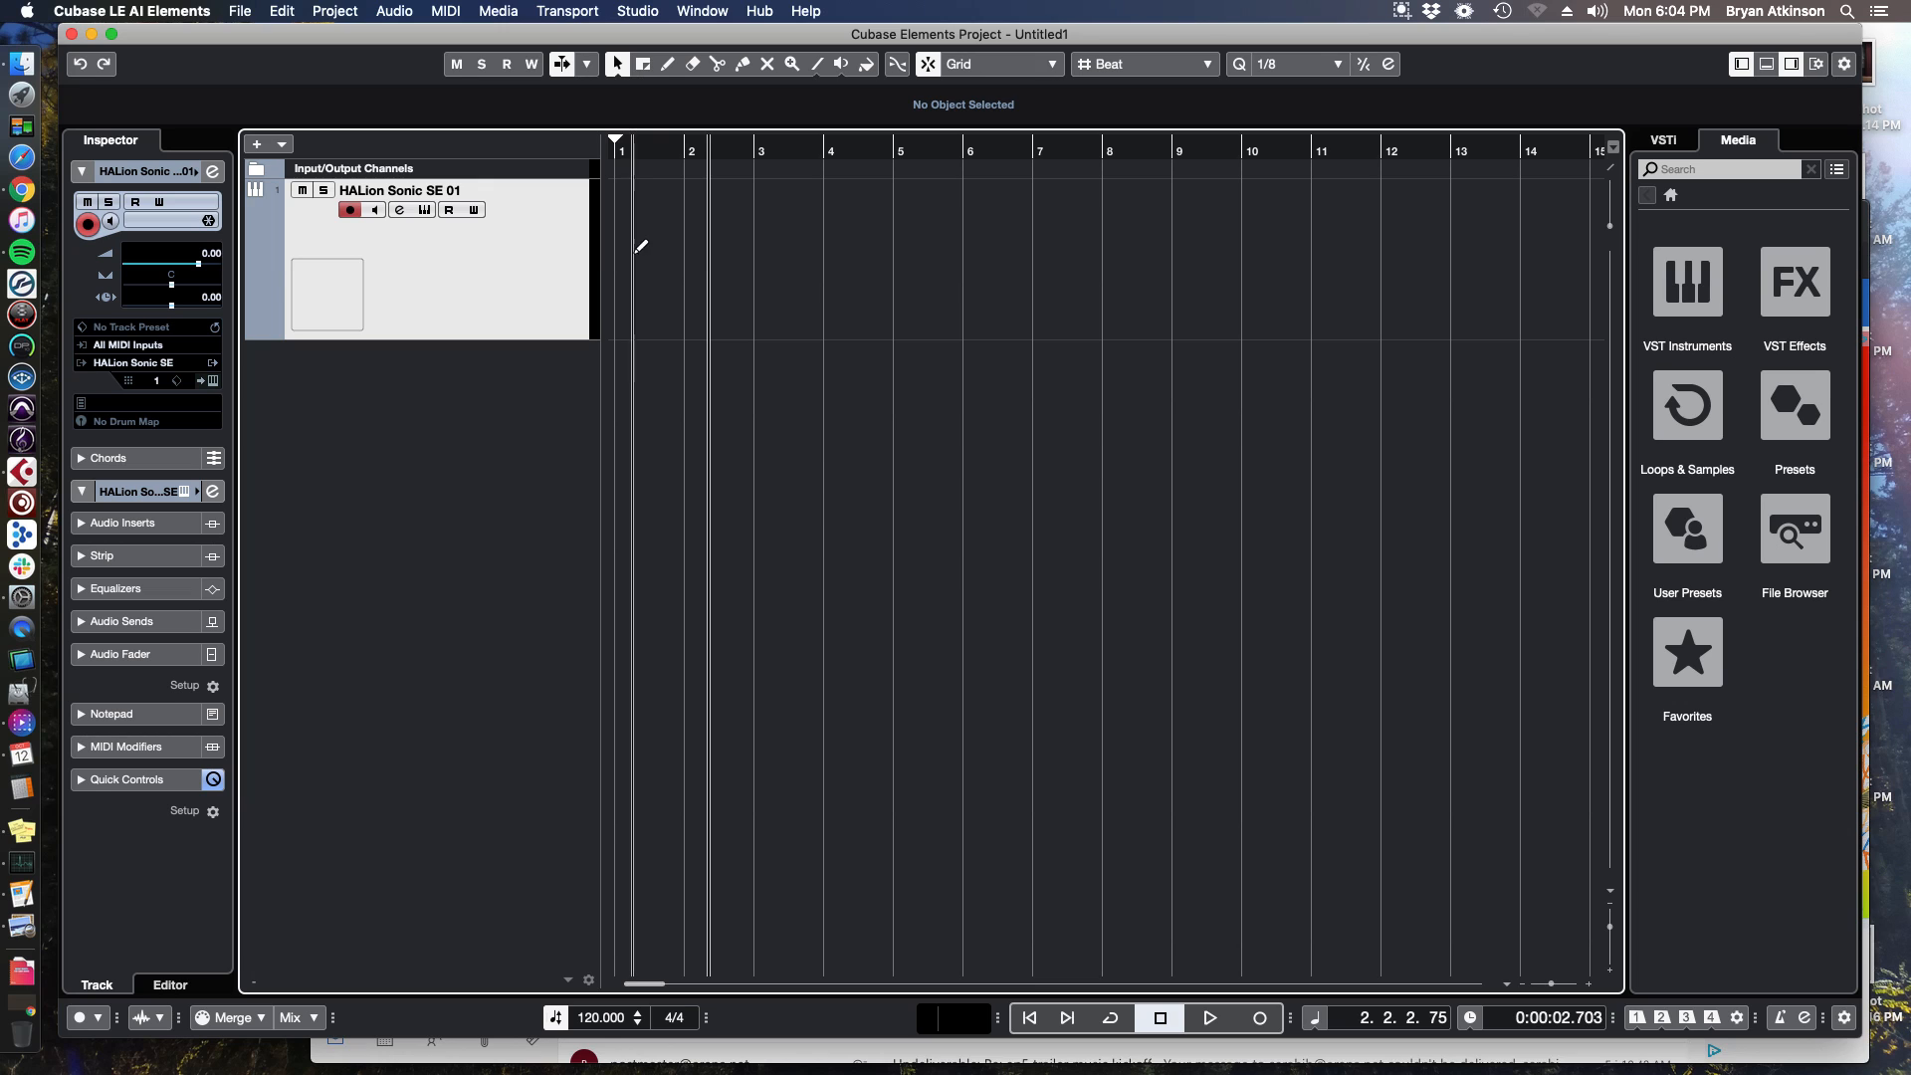
{"action": "left_click_drag", "start_coordinate": [623, 243], "coordinate": [820, 244]}
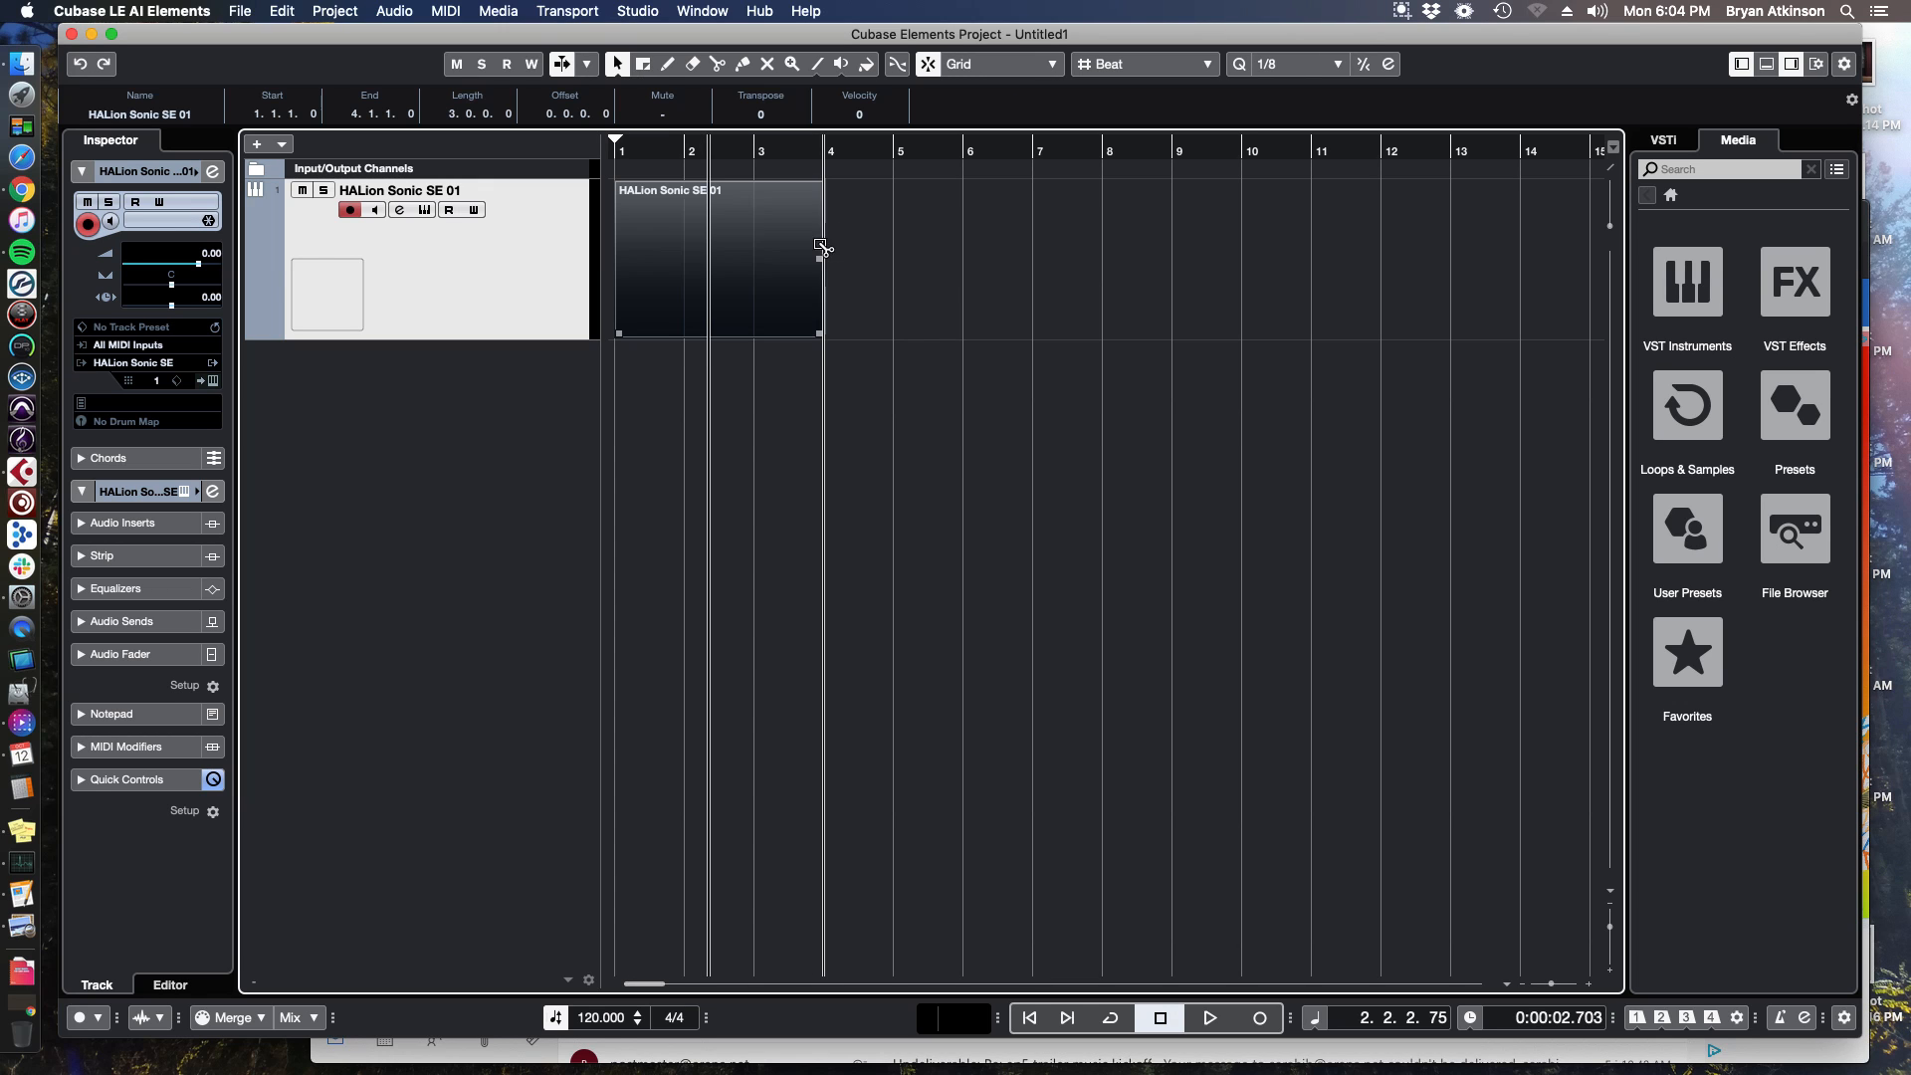
Open the new part in the Key Editor and draw six eighth notes: C4, C4, C#4, C#4, C4, C4.
{"action": "double_click", "coordinate": [764, 243]}
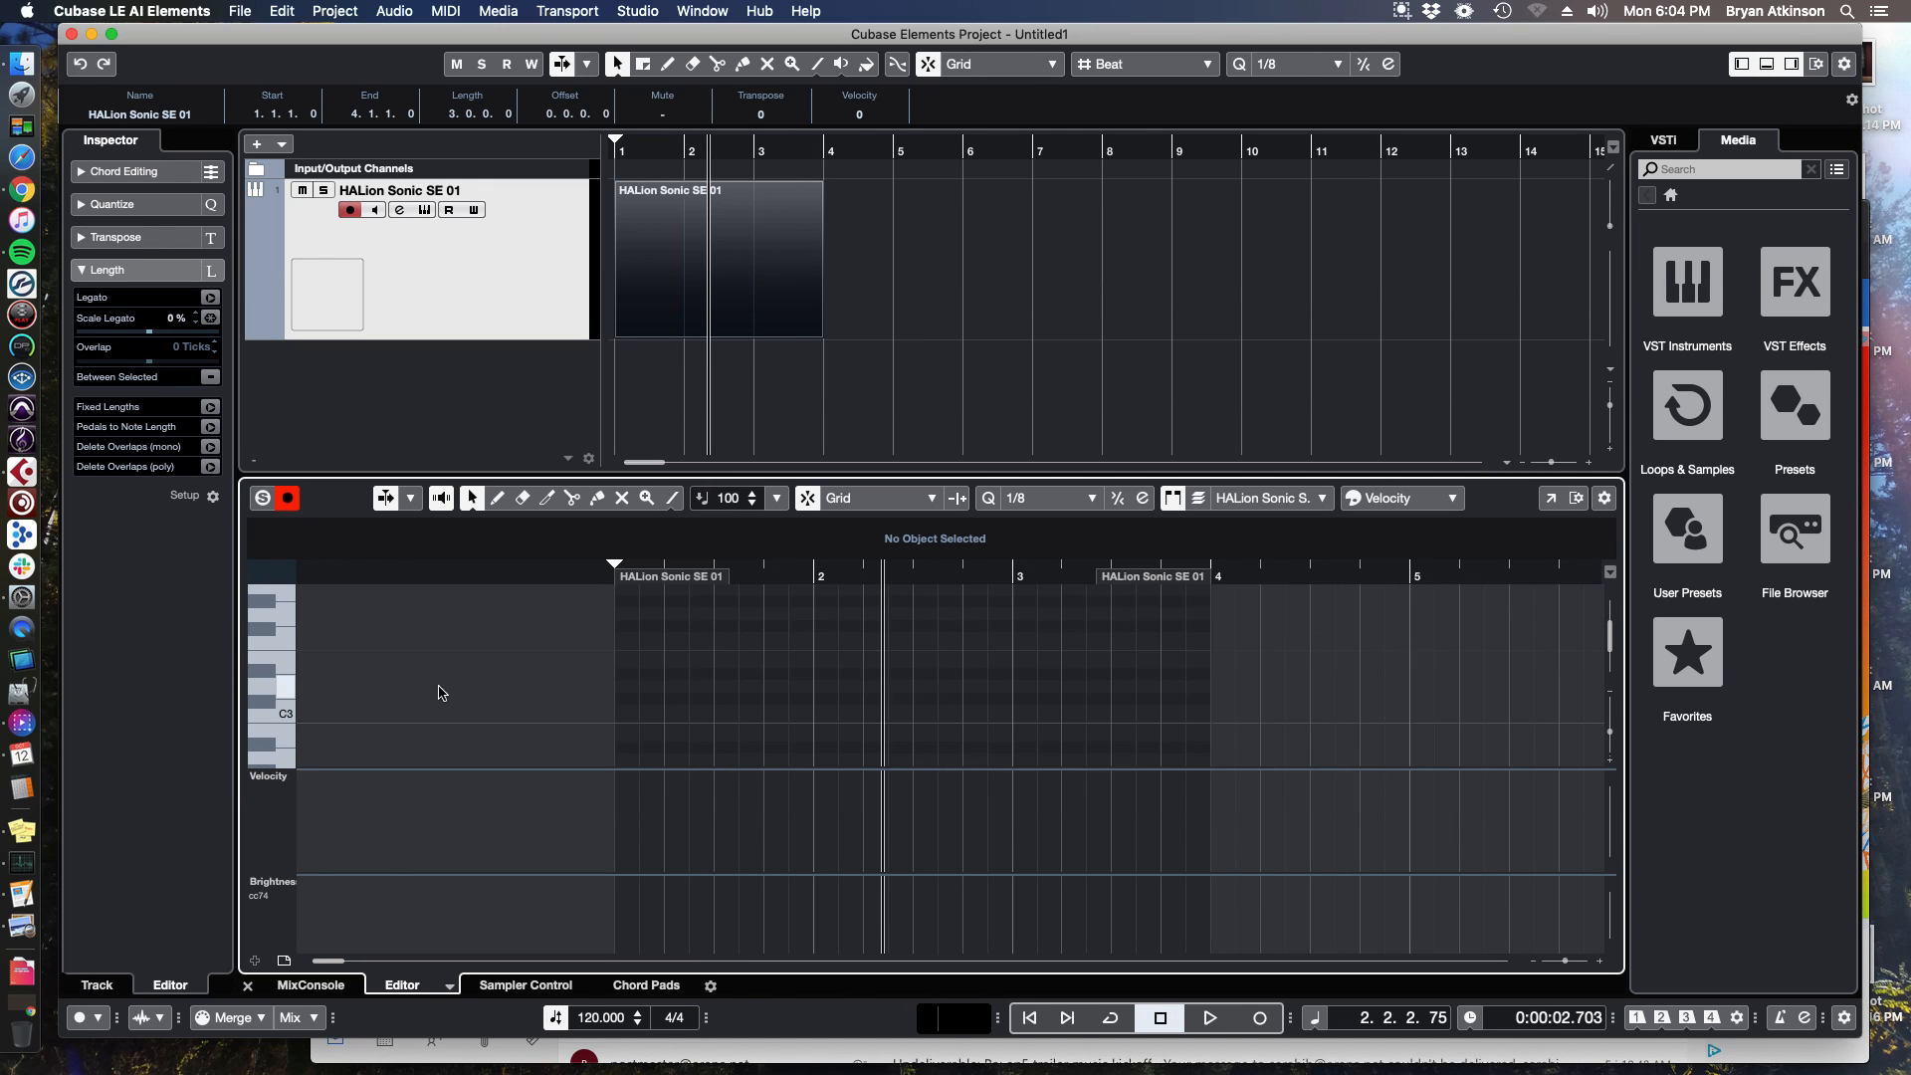
{"action": "scroll", "coordinate": [721, 688], "scroll_direction": "down", "scroll_amount": 3}
{"action": "scroll", "coordinate": [640, 696], "scroll_direction": "up", "scroll_amount": 5}
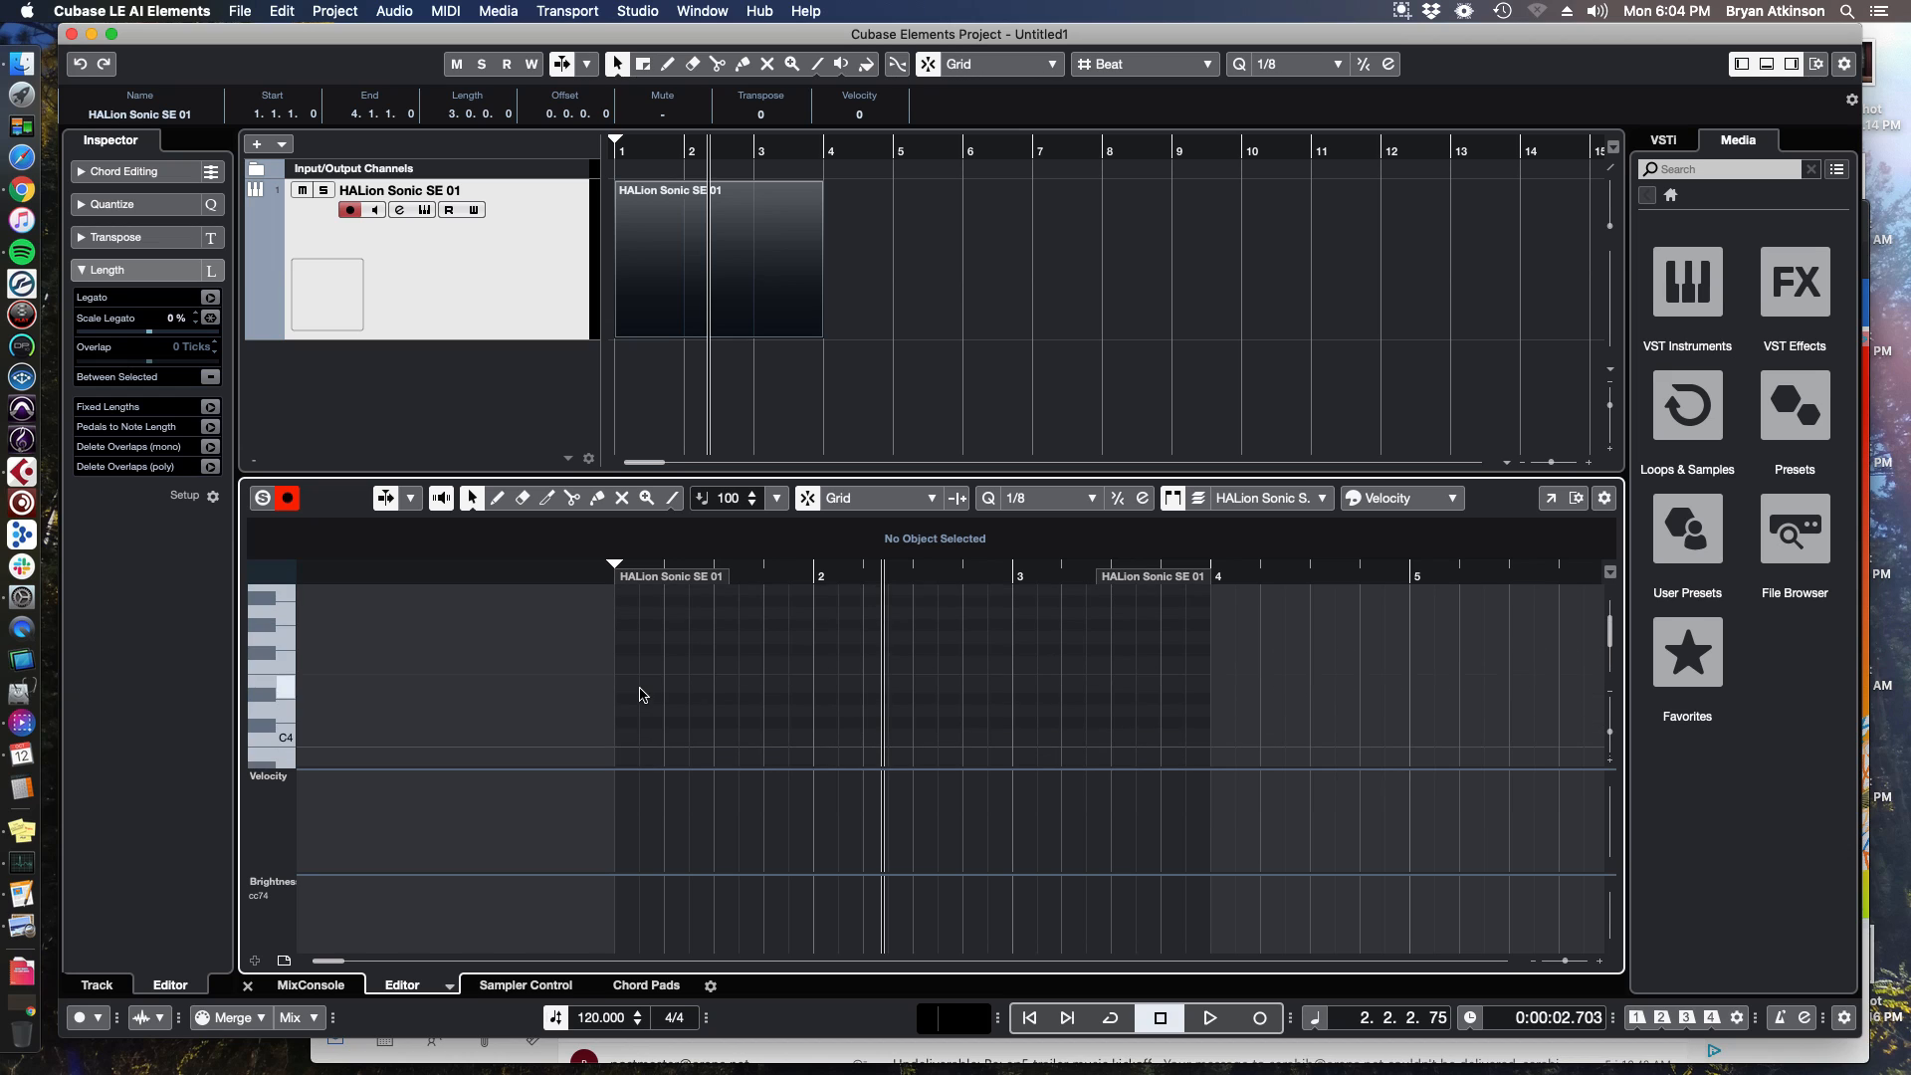
{"action": "left_click", "coordinate": [626, 733]}
{"action": "left_click", "coordinate": [675, 733]}
{"action": "left_click", "coordinate": [727, 724]}
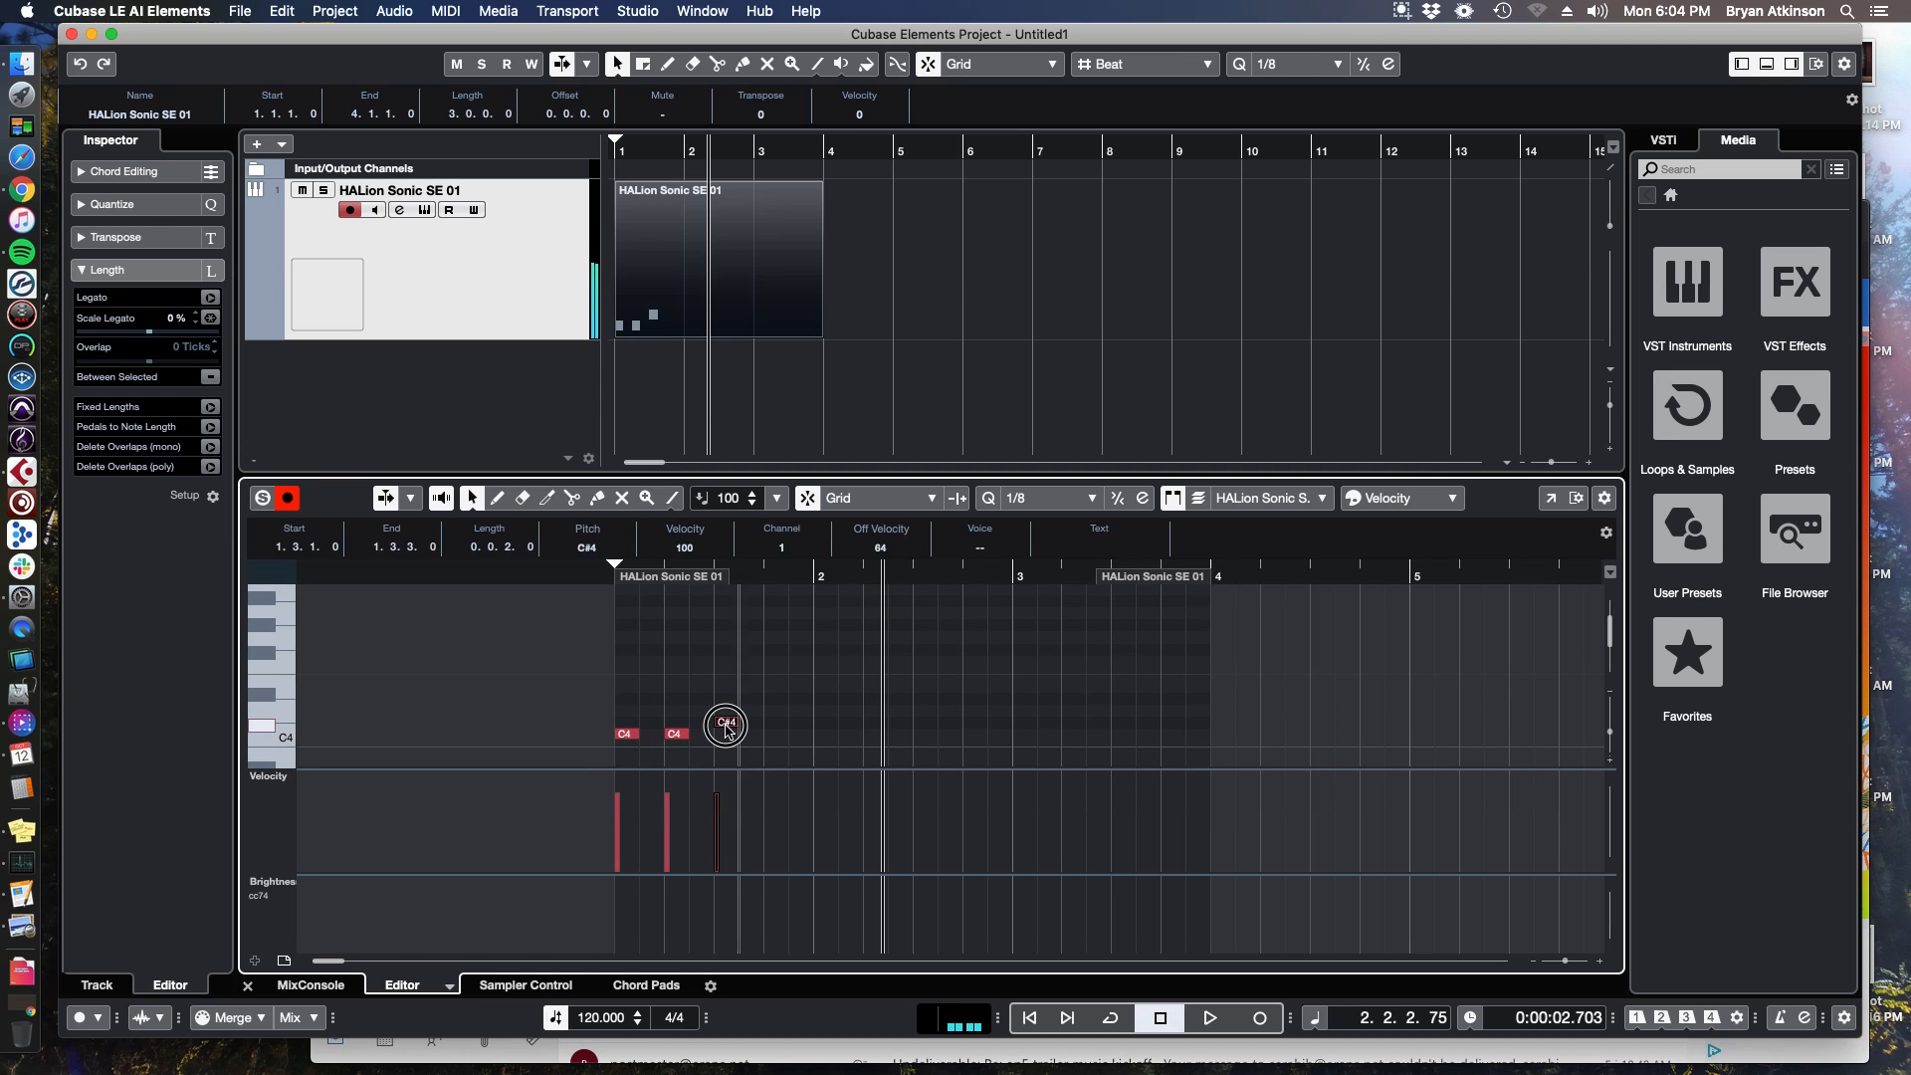
{"action": "left_click", "coordinate": [777, 723]}
{"action": "left_click", "coordinate": [824, 733]}
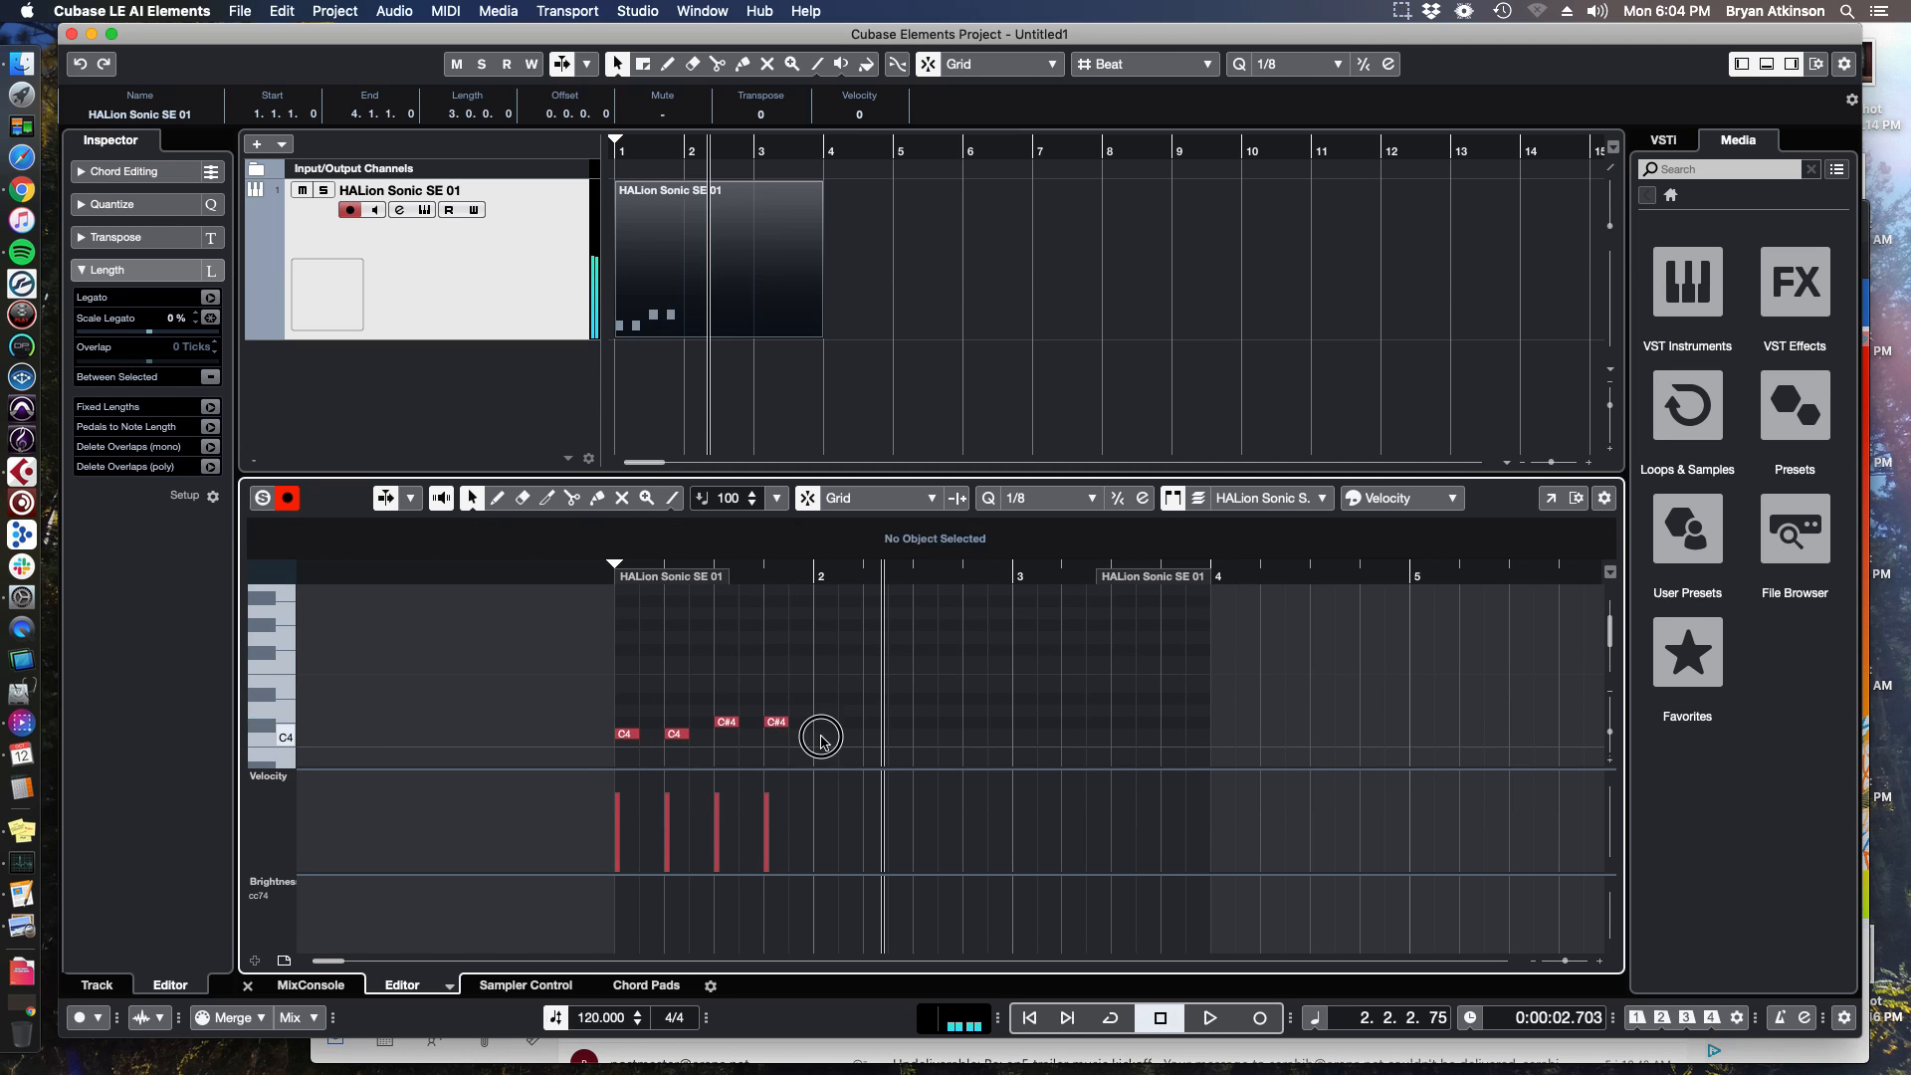
{"action": "left_click", "coordinate": [873, 734]}
Select the six notes, duplicate them, and play the part from the start.
{"action": "left_click_drag", "start_coordinate": [958, 687], "coordinate": [623, 748]}
{"action": "key", "text": "super+d"}
{"action": "key", "text": "Home"}
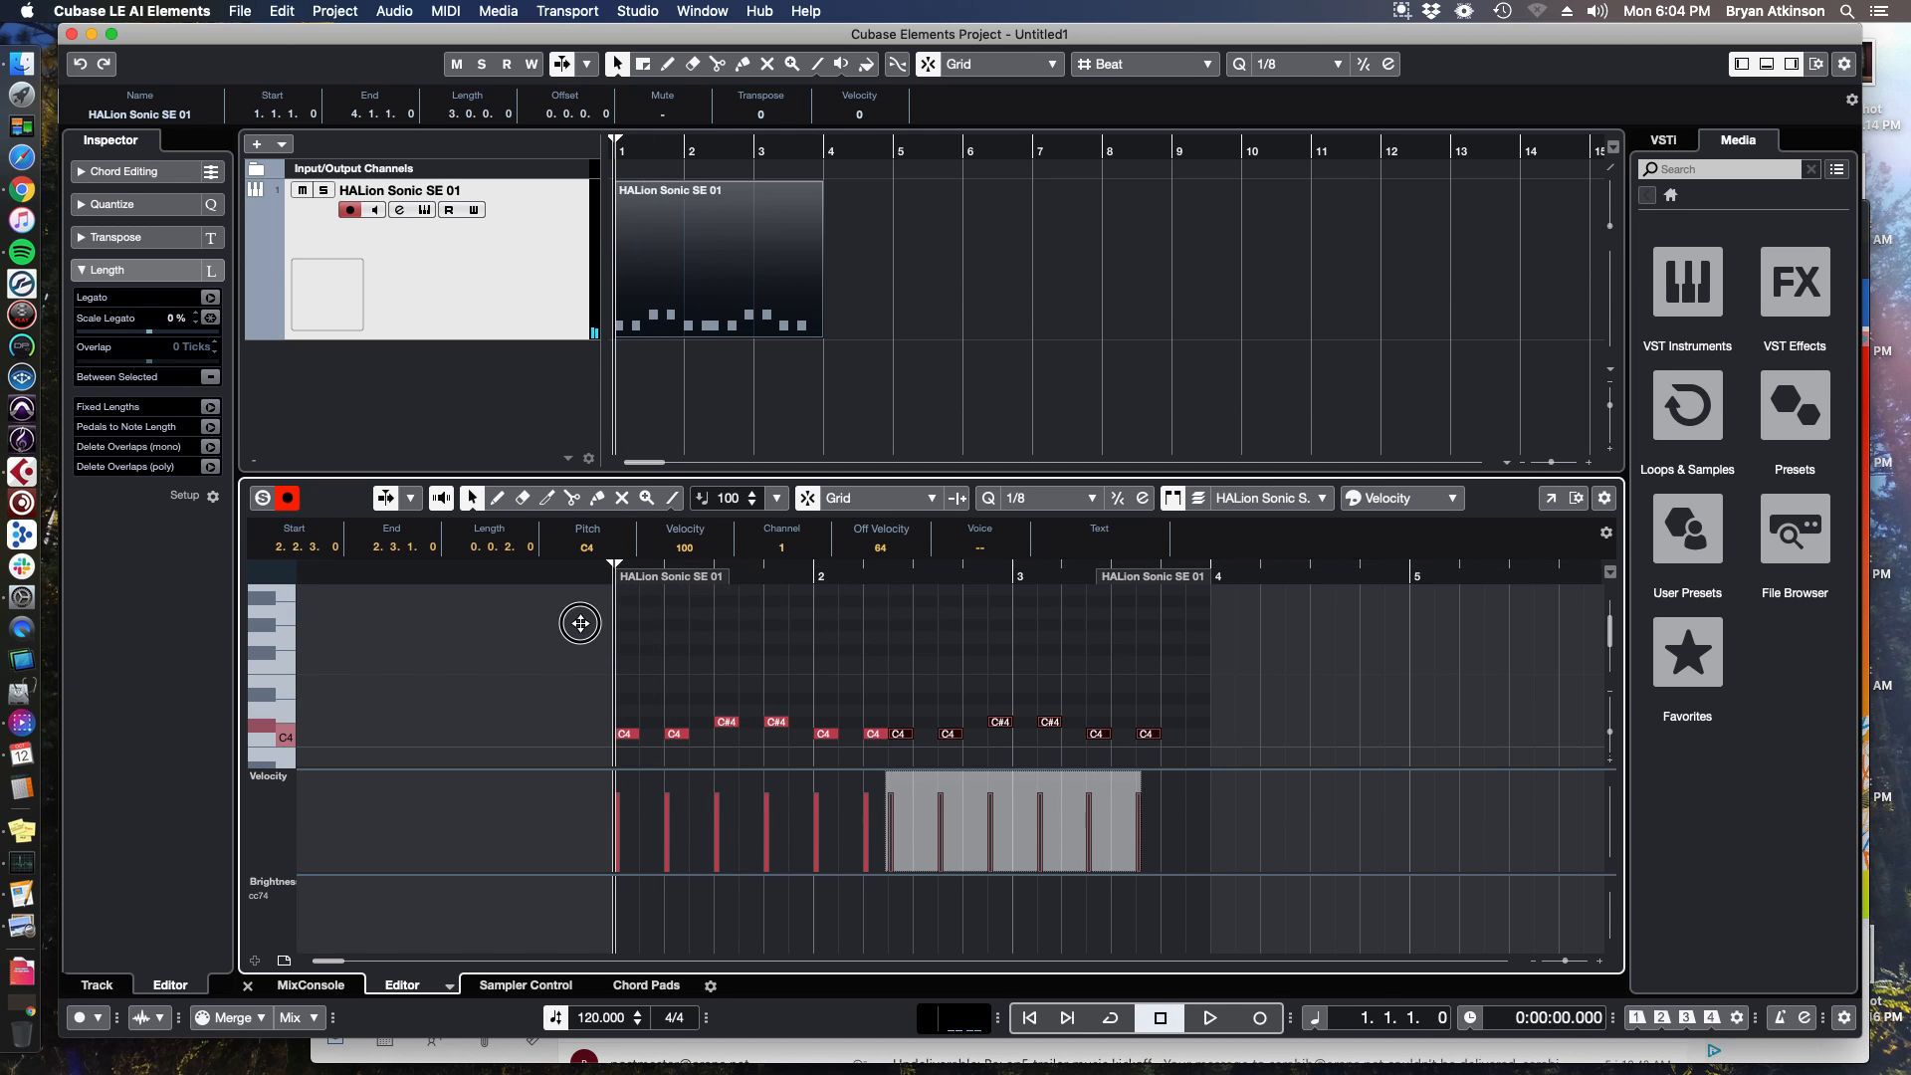
{"action": "key", "text": "space"}
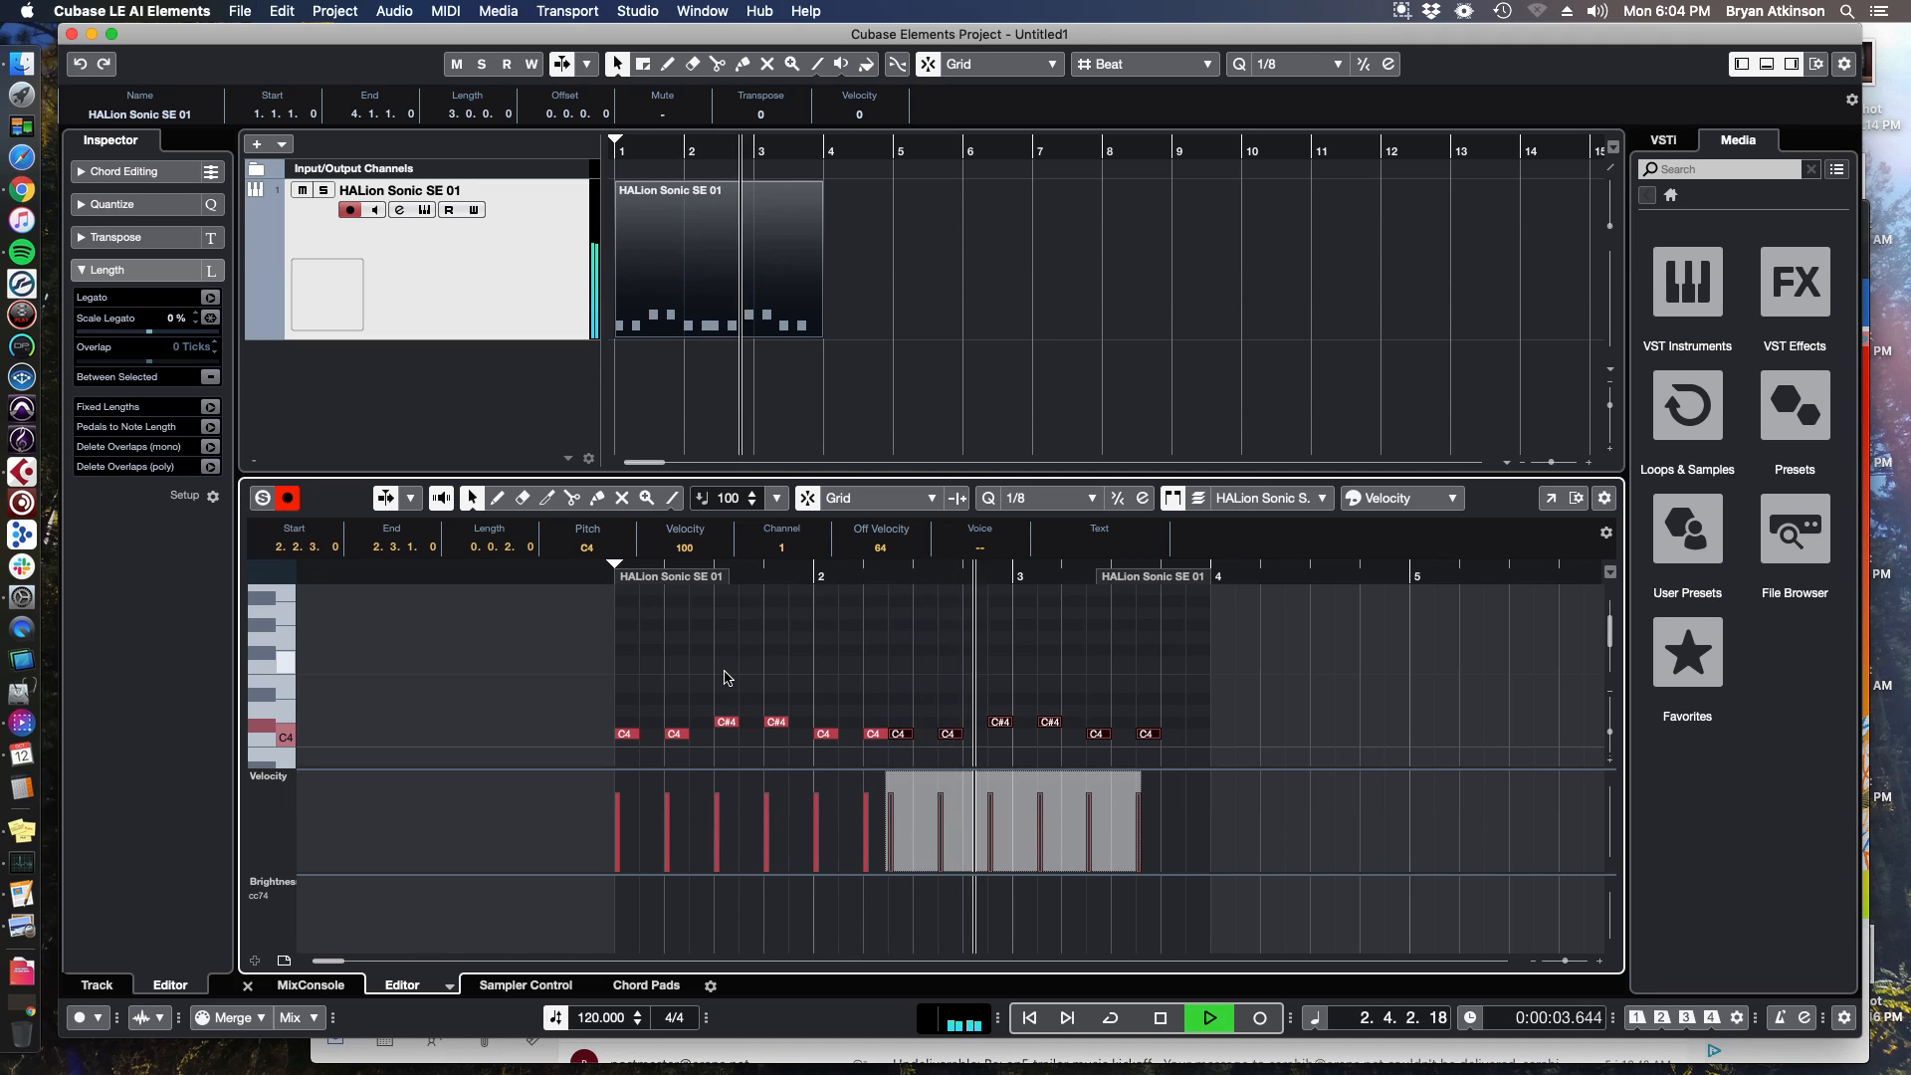
{"action": "left_click", "coordinate": [1150, 718]}
{"action": "key", "text": "super+w"}
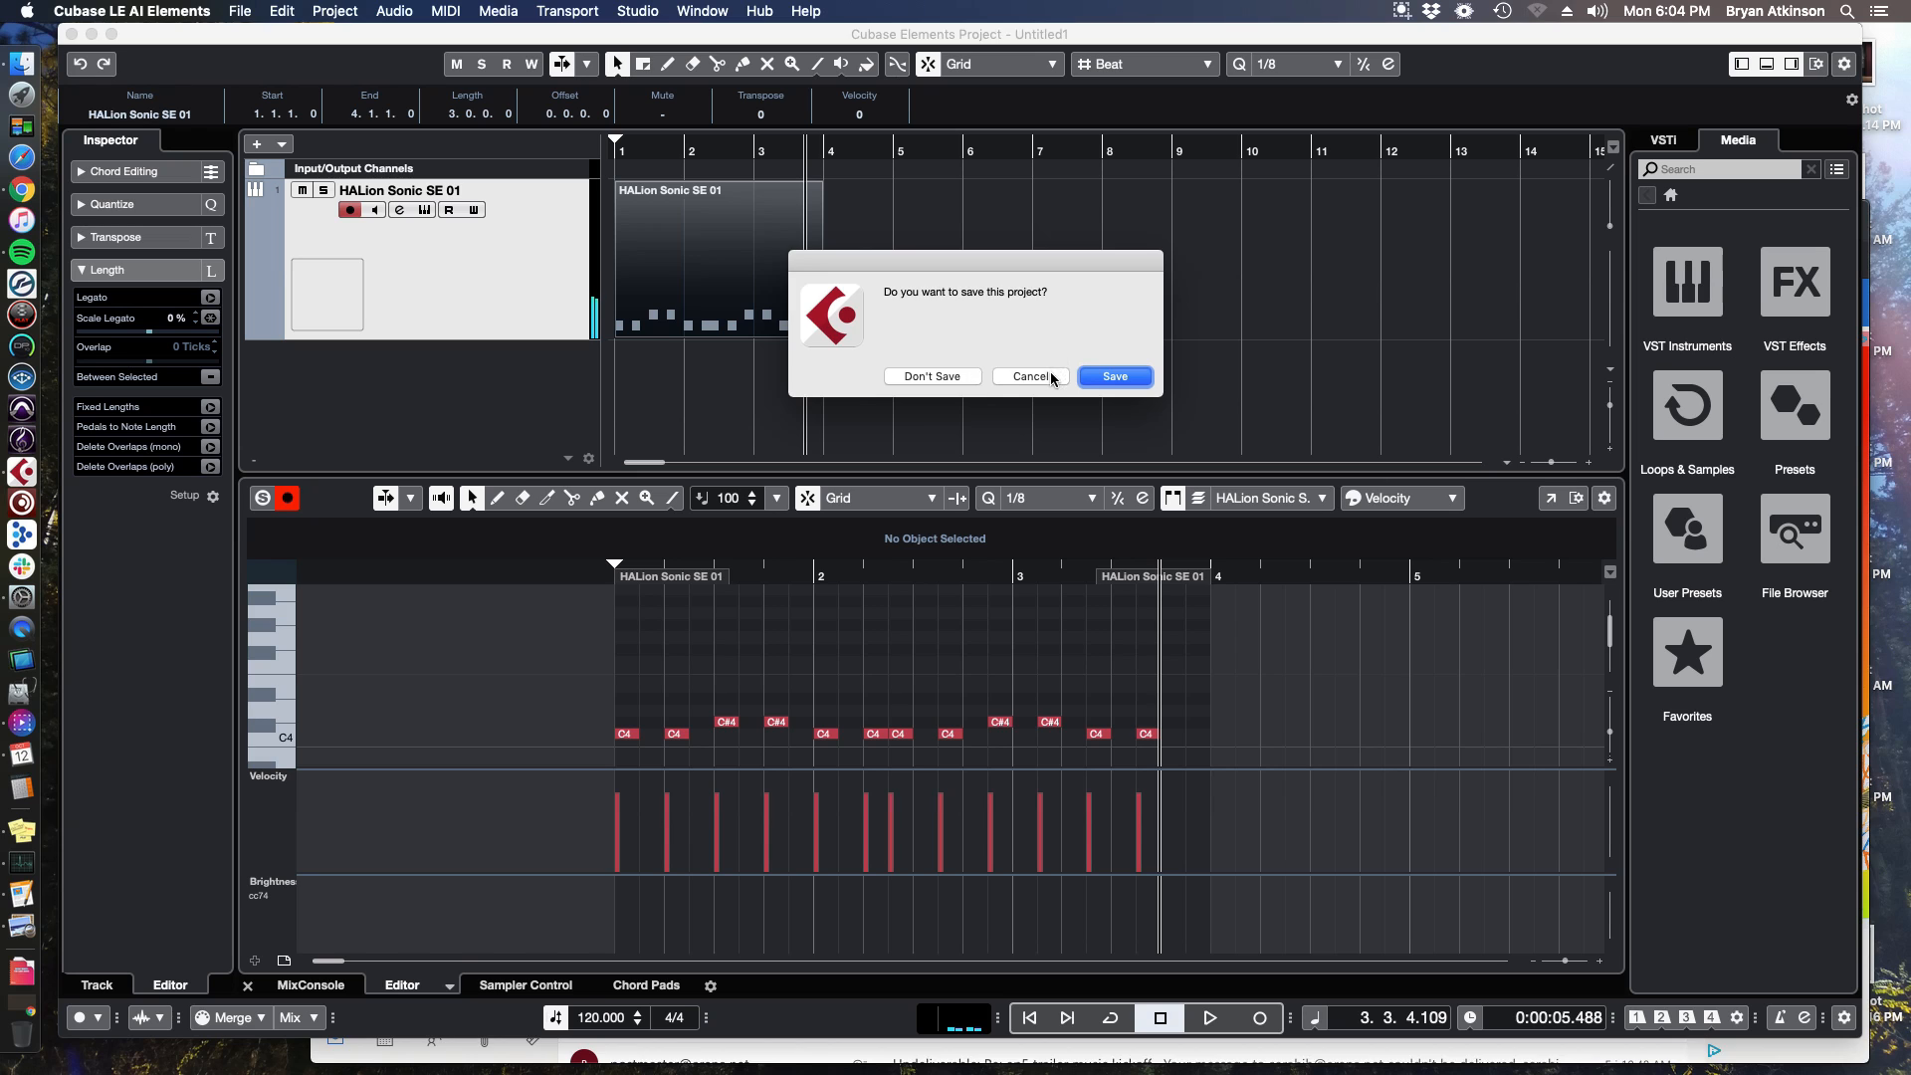
{"action": "left_click", "coordinate": [1045, 375]}
Delete the MIDI part, move the playhead to bar 1, and turn on the metronome click.
{"action": "left_click", "coordinate": [247, 985]}
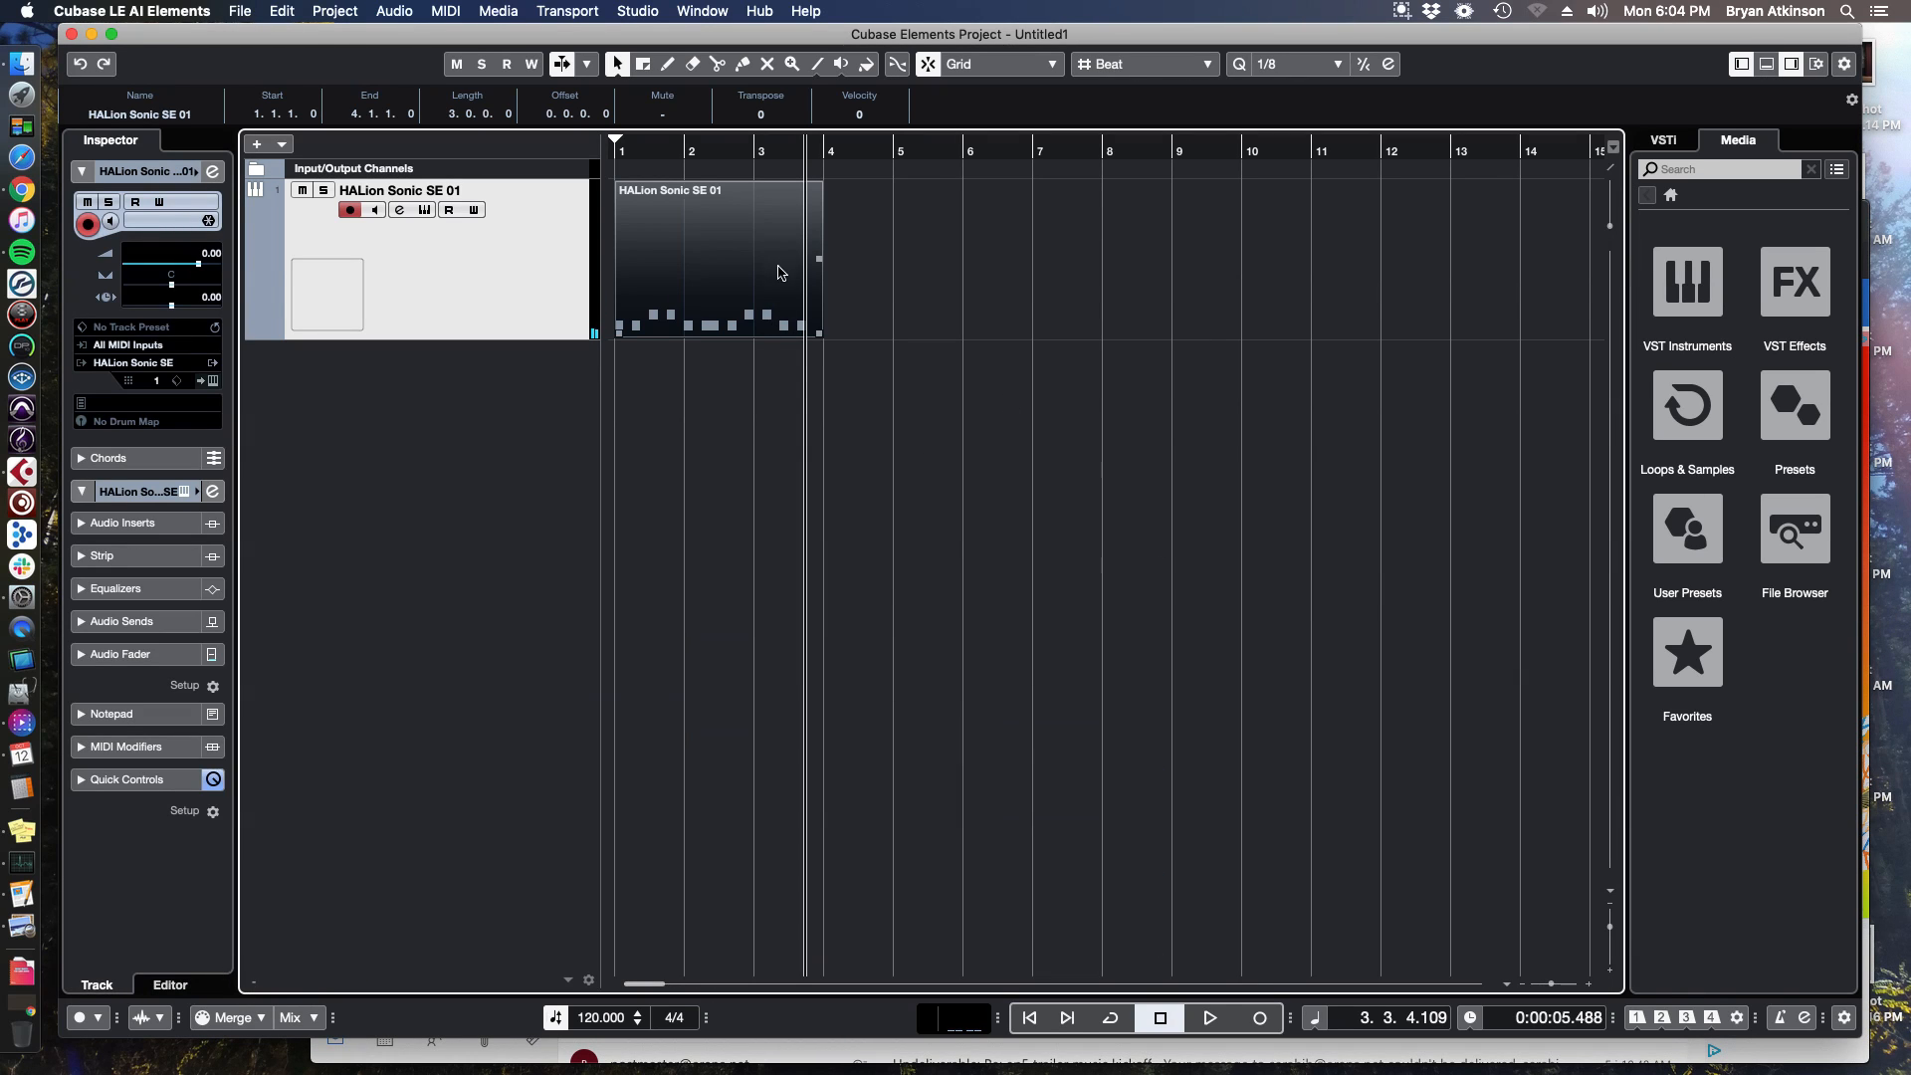
{"action": "key", "text": "BackSpace"}
{"action": "left_click_drag", "start_coordinate": [652, 157], "coordinate": [542, 171]}
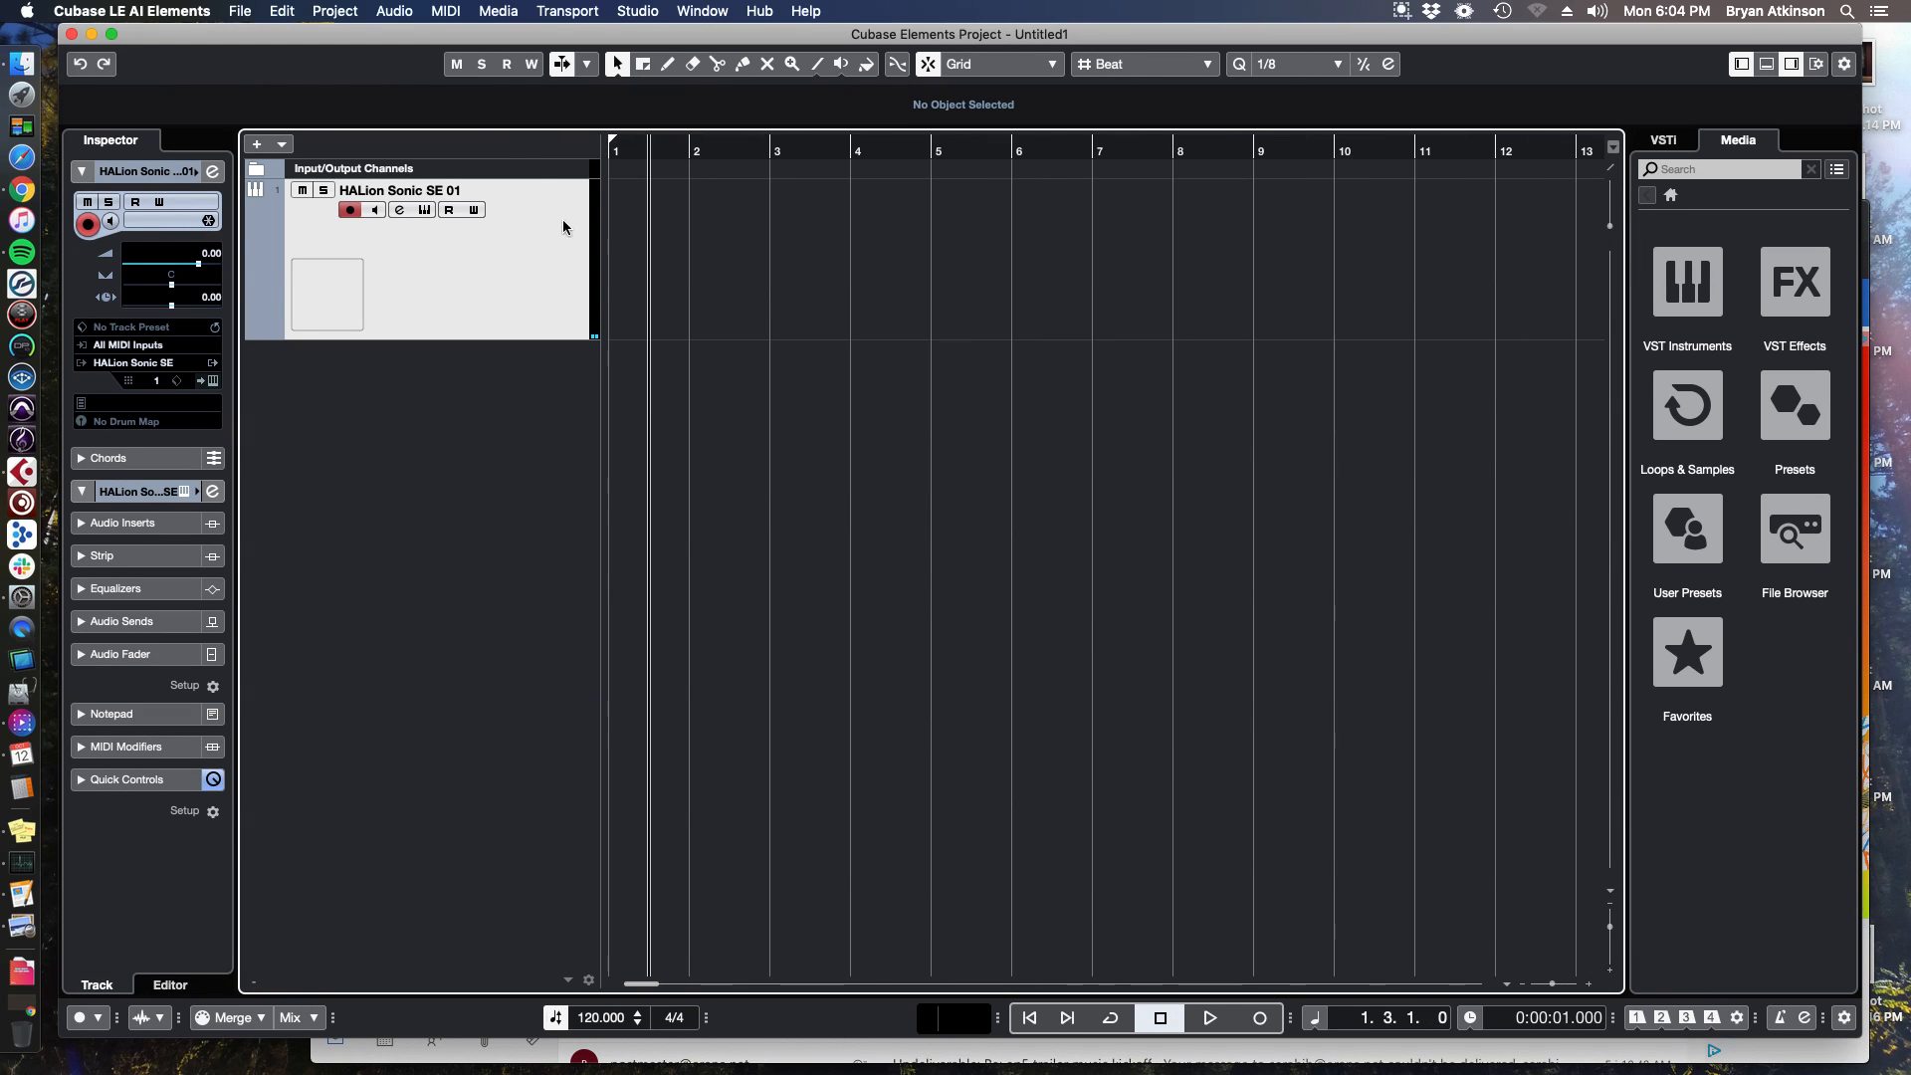
{"action": "left_click", "coordinate": [619, 150]}
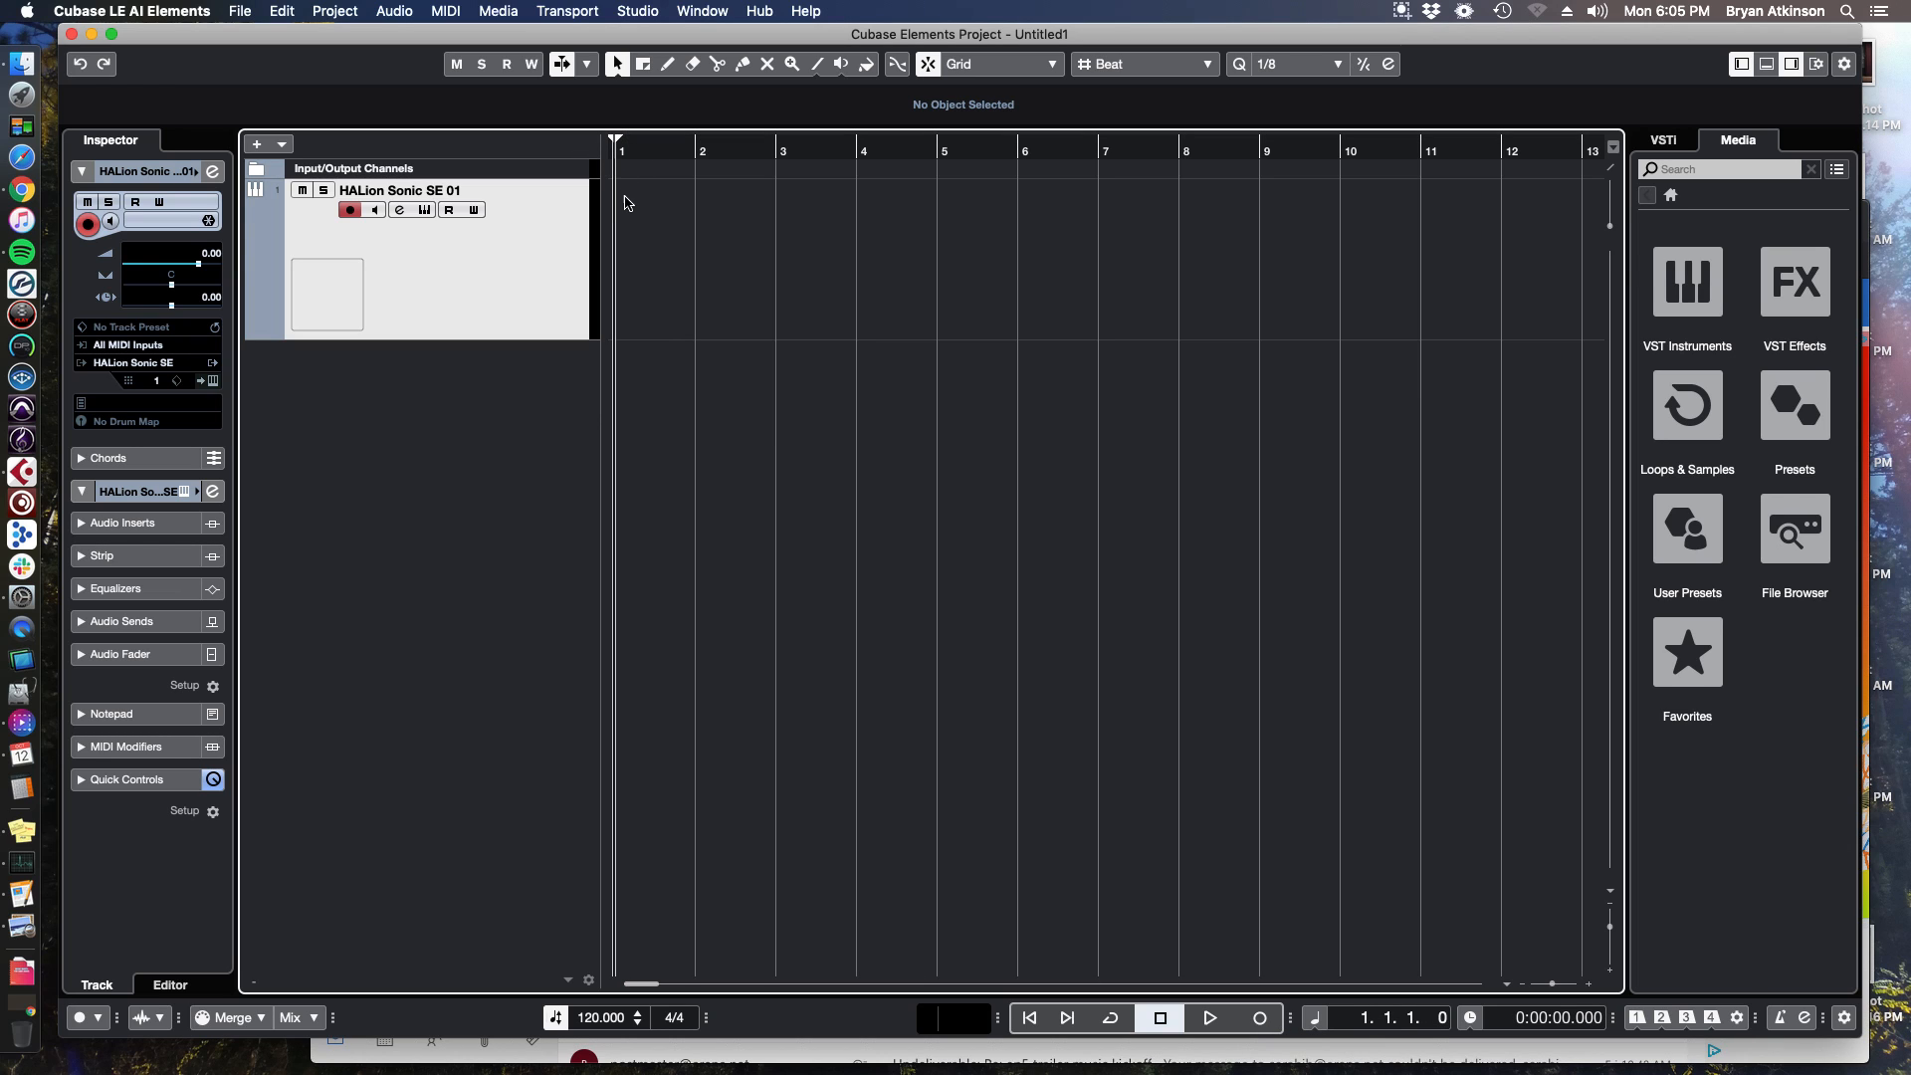
{"action": "left_click", "coordinate": [1782, 1019]}
Record a MIDI take from bar 1, then delete the recorded part.
{"action": "key", "text": "KP_Multiply"}
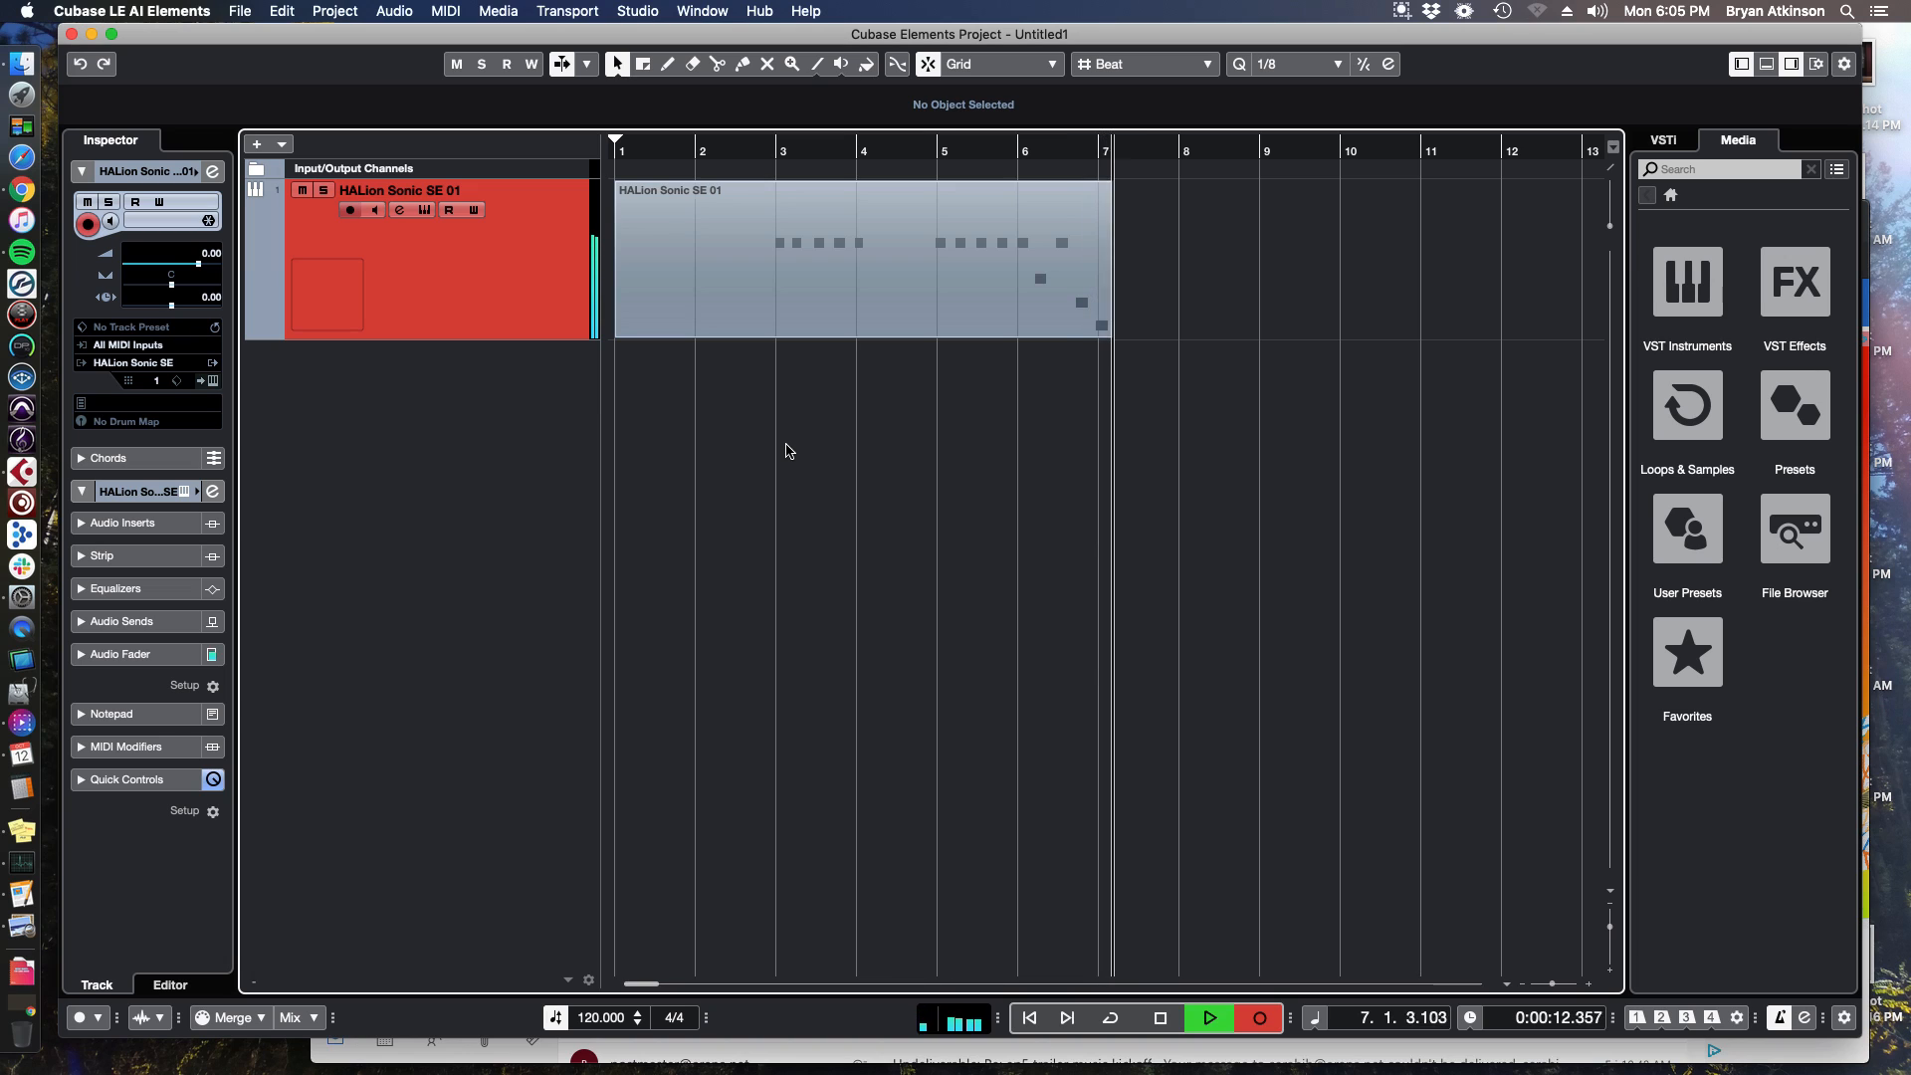
{"action": "key", "text": "space"}
{"action": "left_click", "coordinate": [767, 156]}
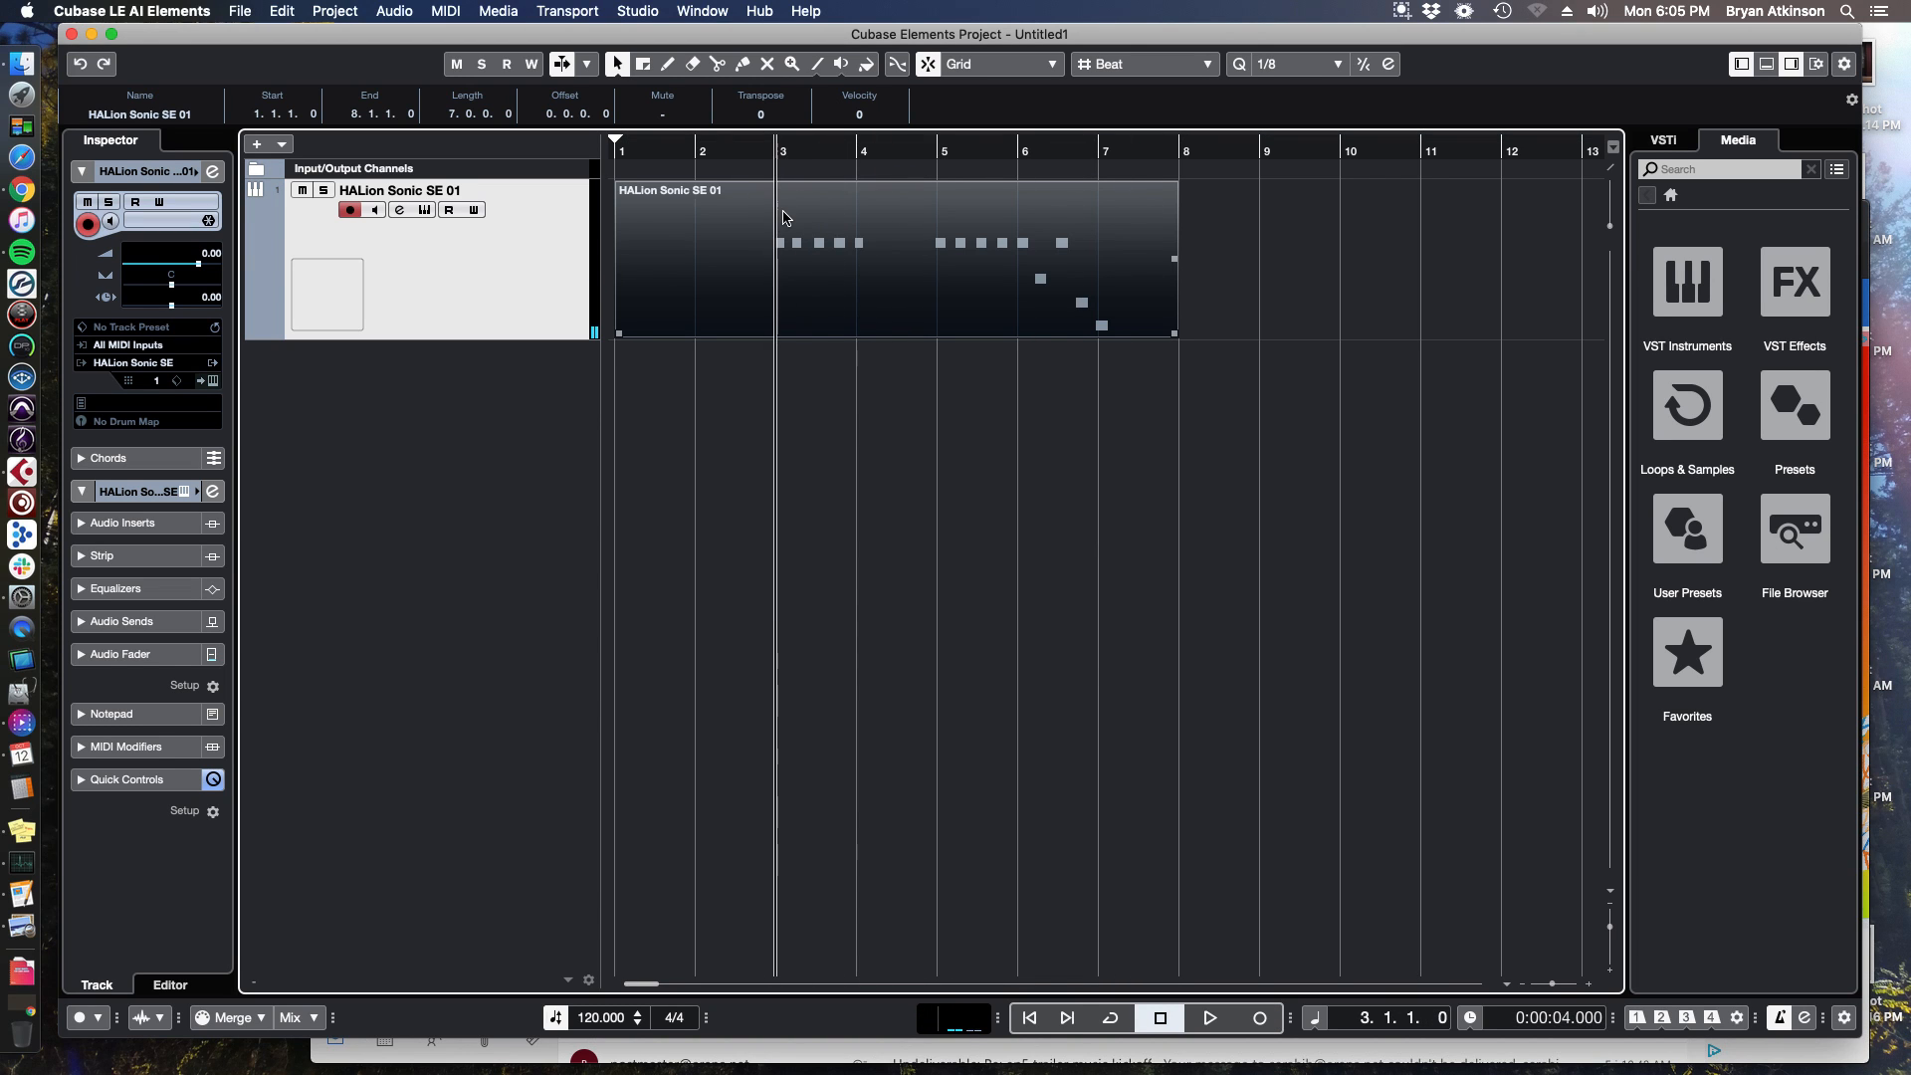
{"action": "key", "text": "Delete"}
Record a MIDI take starting at bar 2.
{"action": "left_click", "coordinate": [702, 150]}
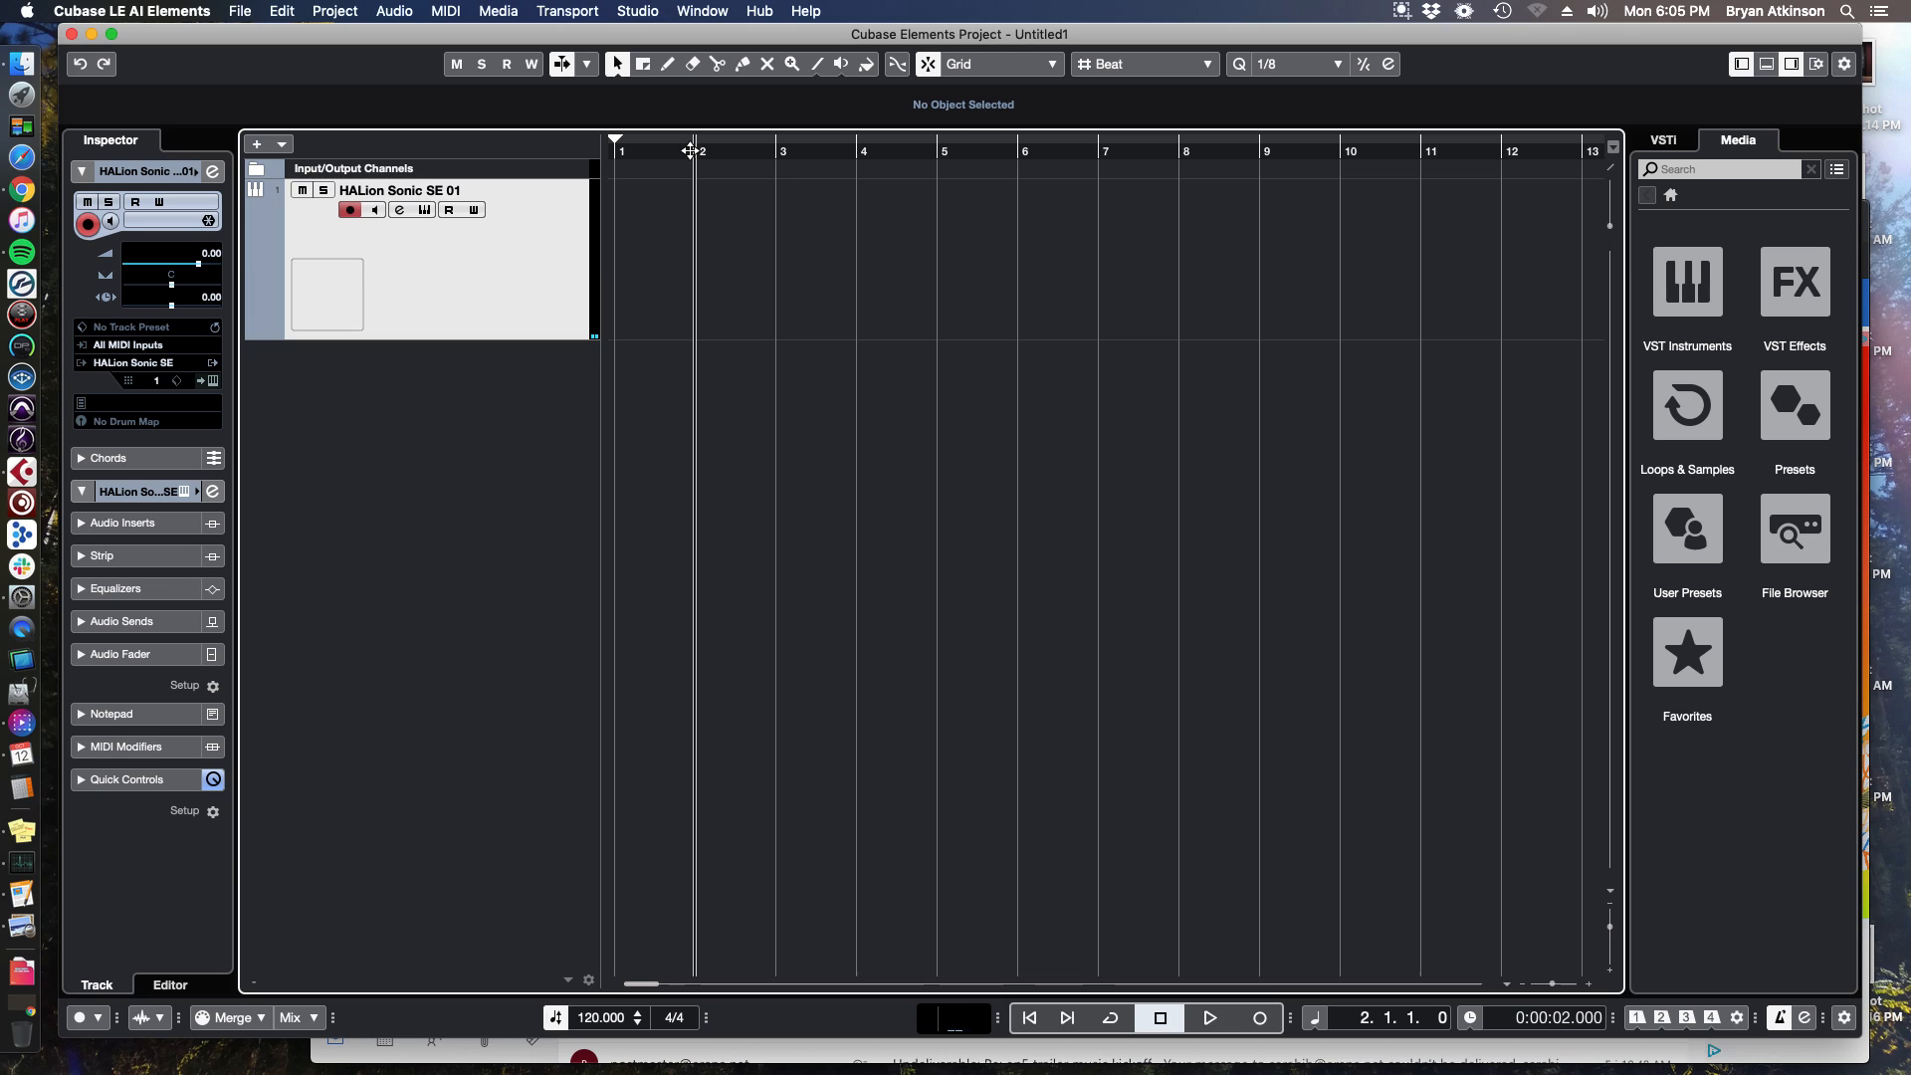
{"action": "key", "text": "KP_Multiply"}
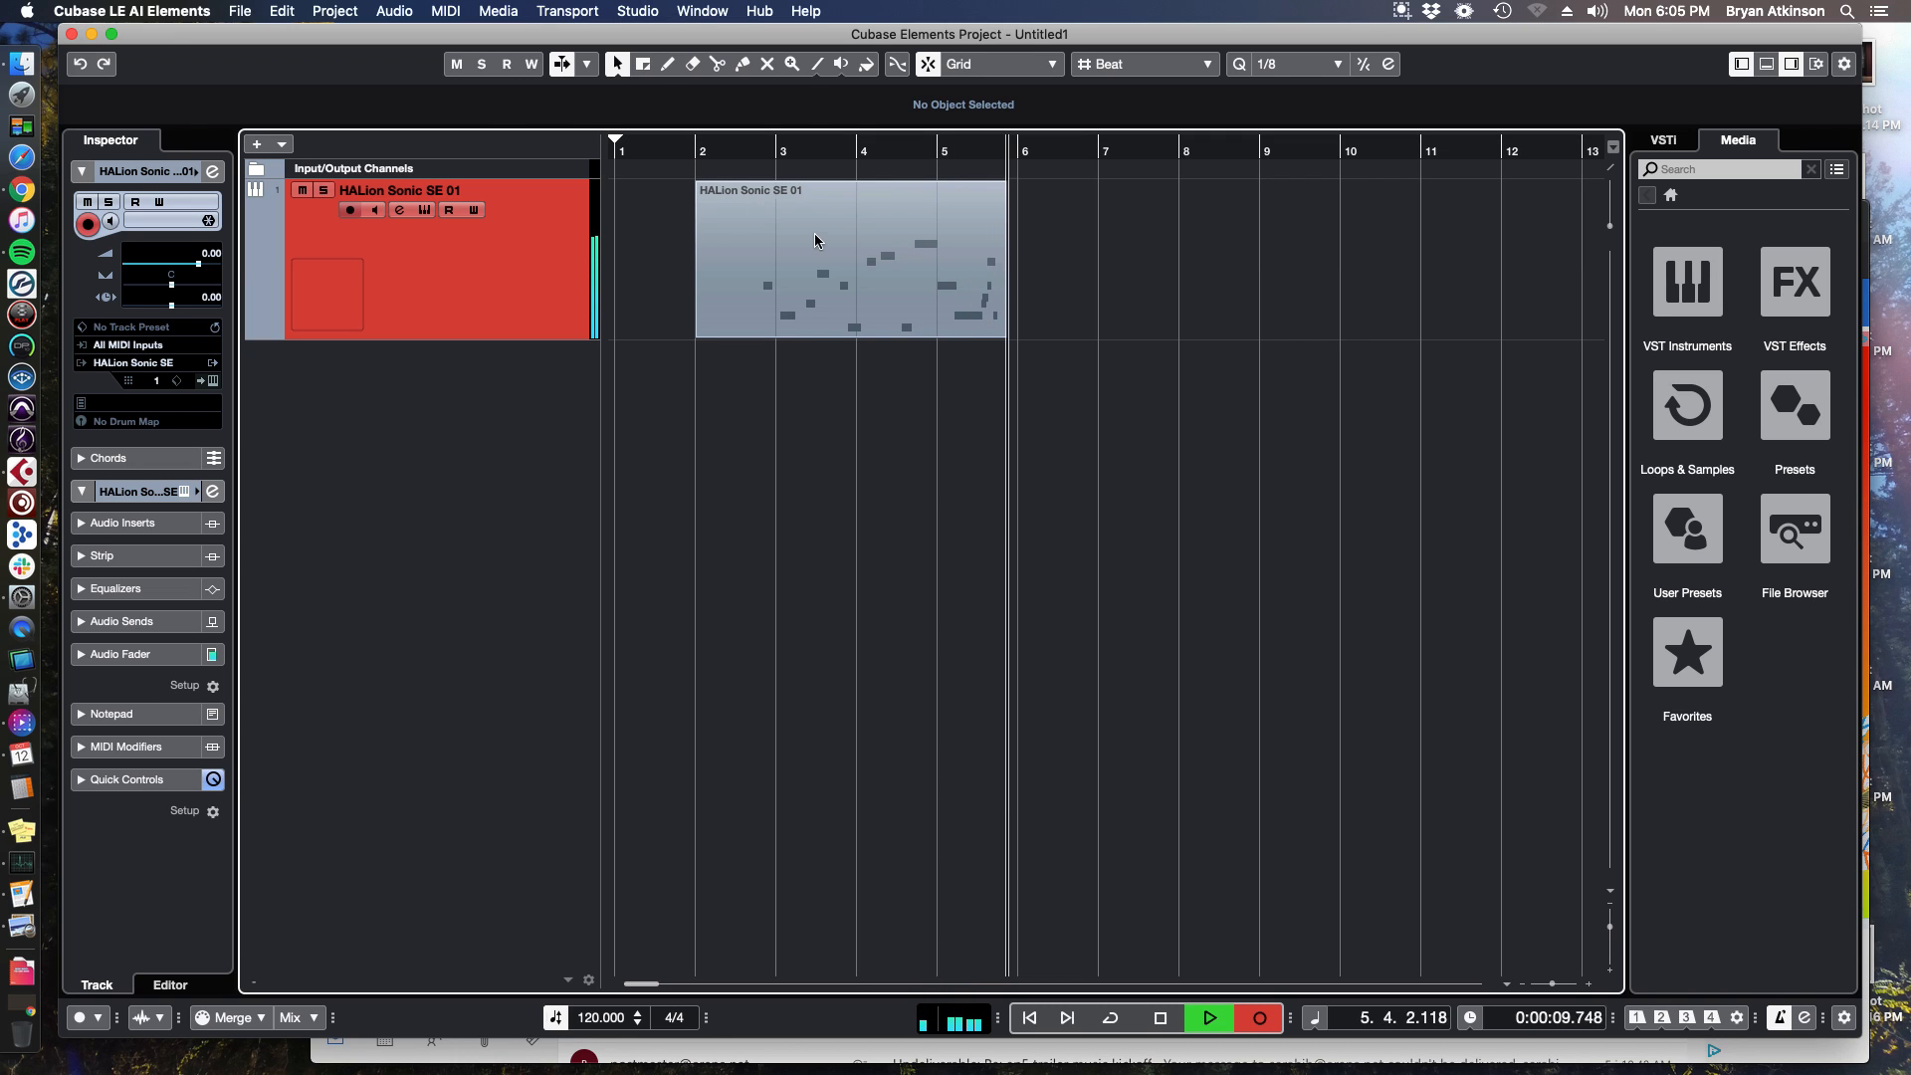
{"action": "key", "text": "space"}
Zoom in on the recorded part to examine its notes.
{"action": "left_click", "coordinate": [757, 156]}
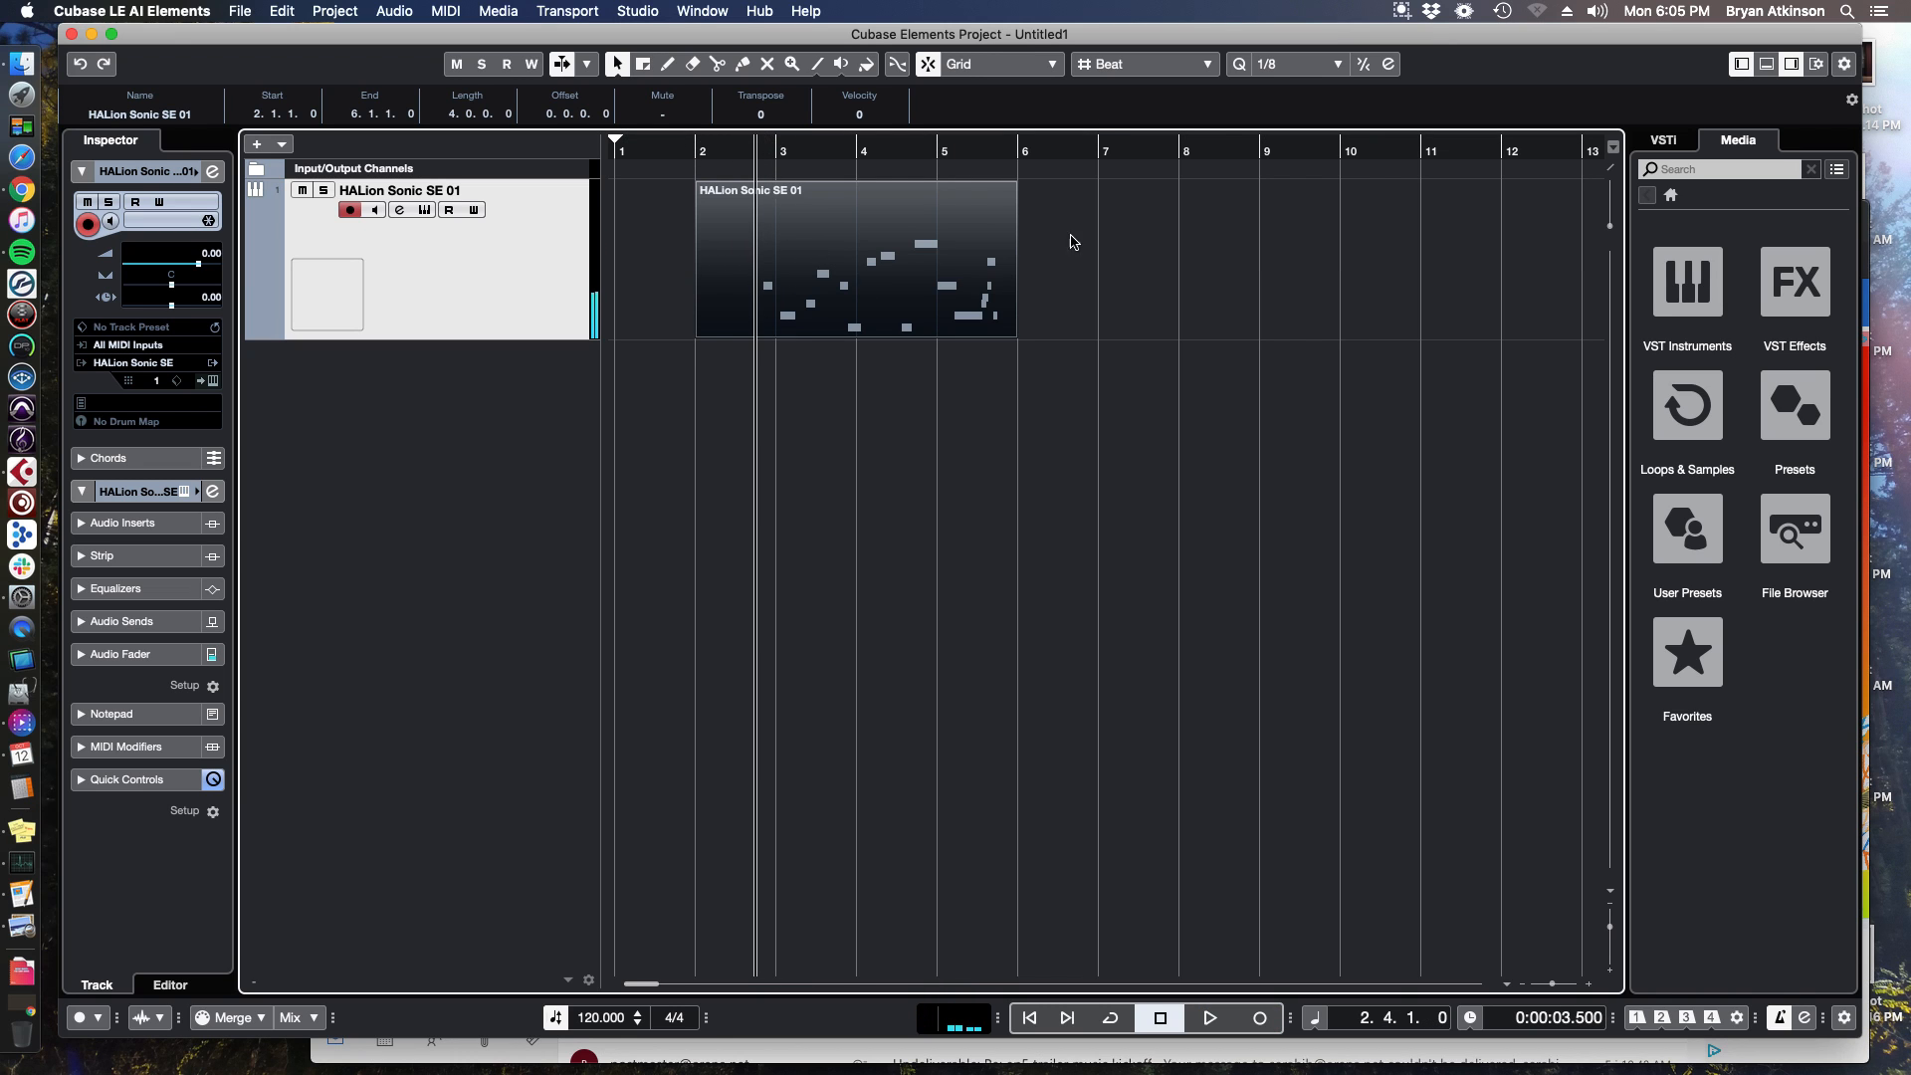
{"action": "key", "text": "h"}
{"action": "key", "text": "h"}
{"action": "key", "text": "h"}
{"action": "key", "text": "h"}
{"action": "key", "text": "g"}
{"action": "key", "text": "g"}
{"action": "key", "text": "g"}
{"action": "key", "text": "h"}
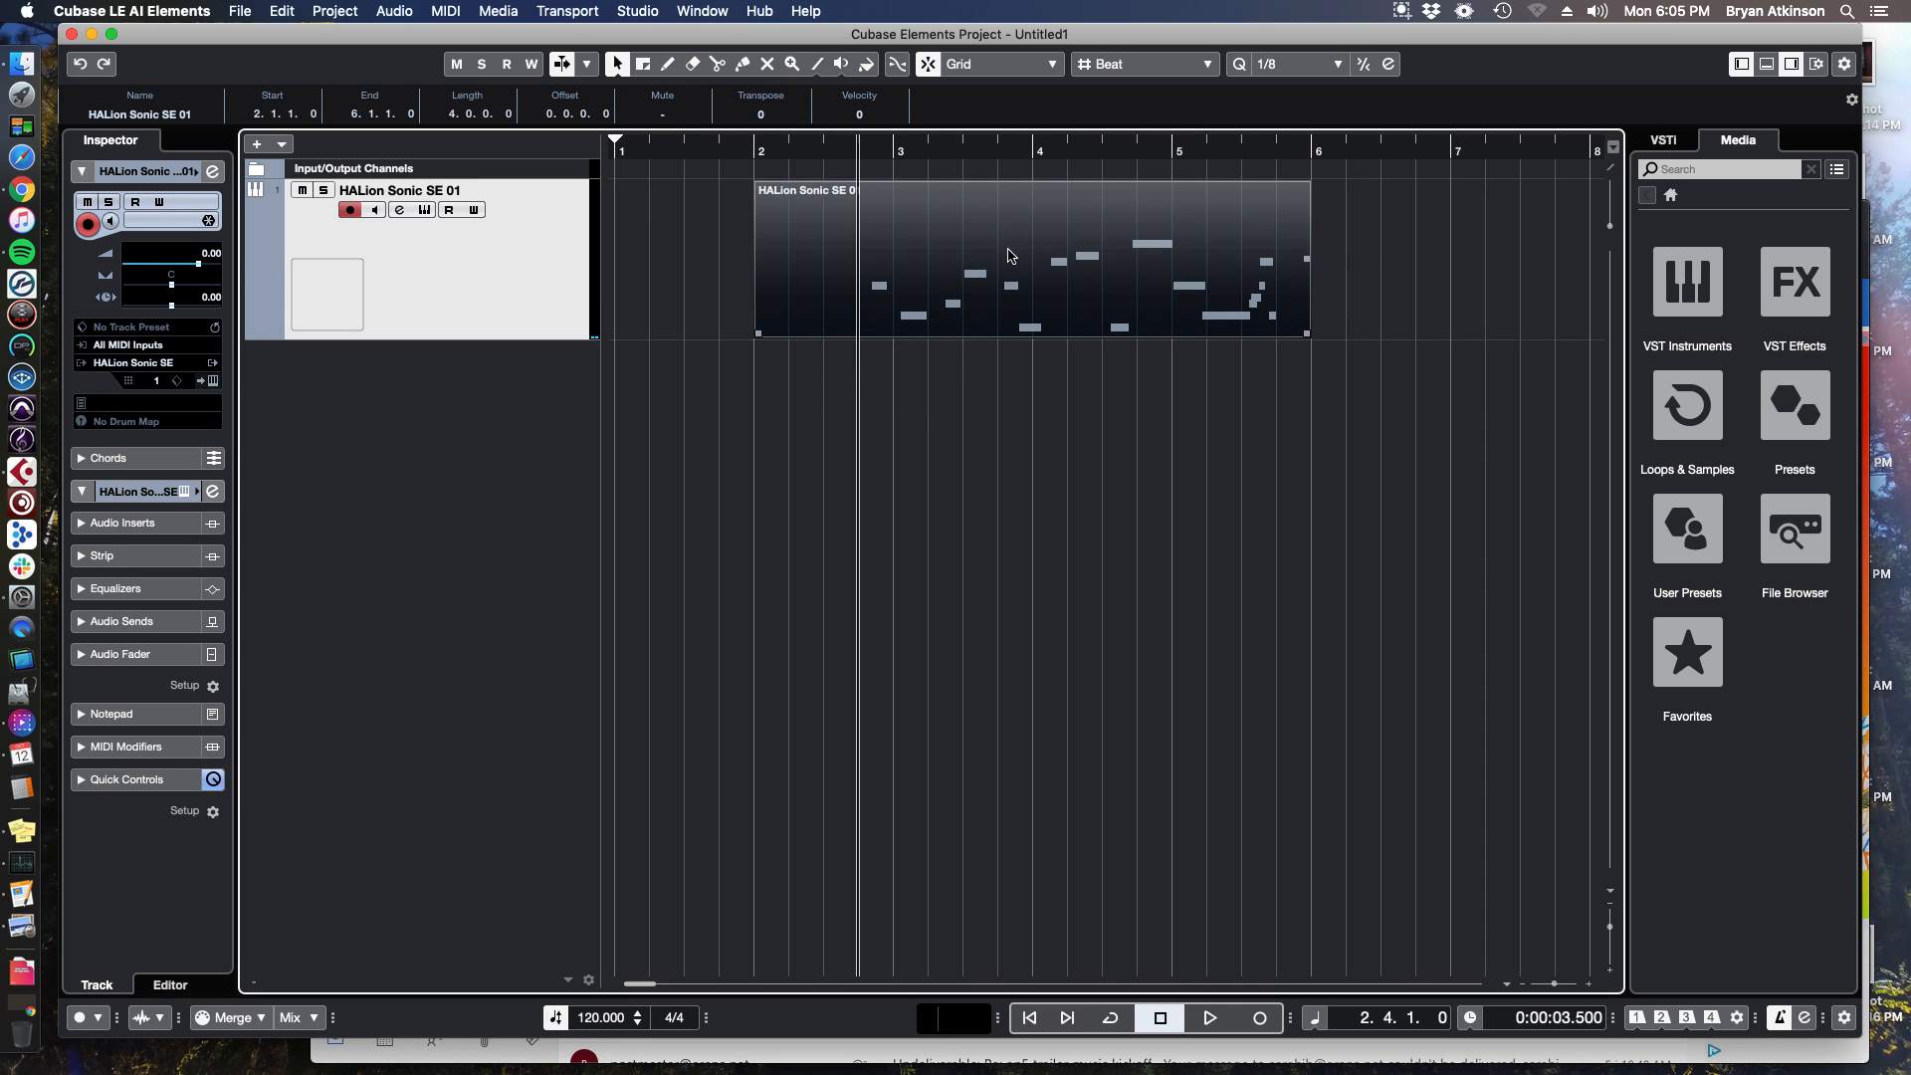
{"action": "left_click", "coordinate": [1440, 247]}
{"action": "key", "text": "g"}
{"action": "key", "text": "g"}
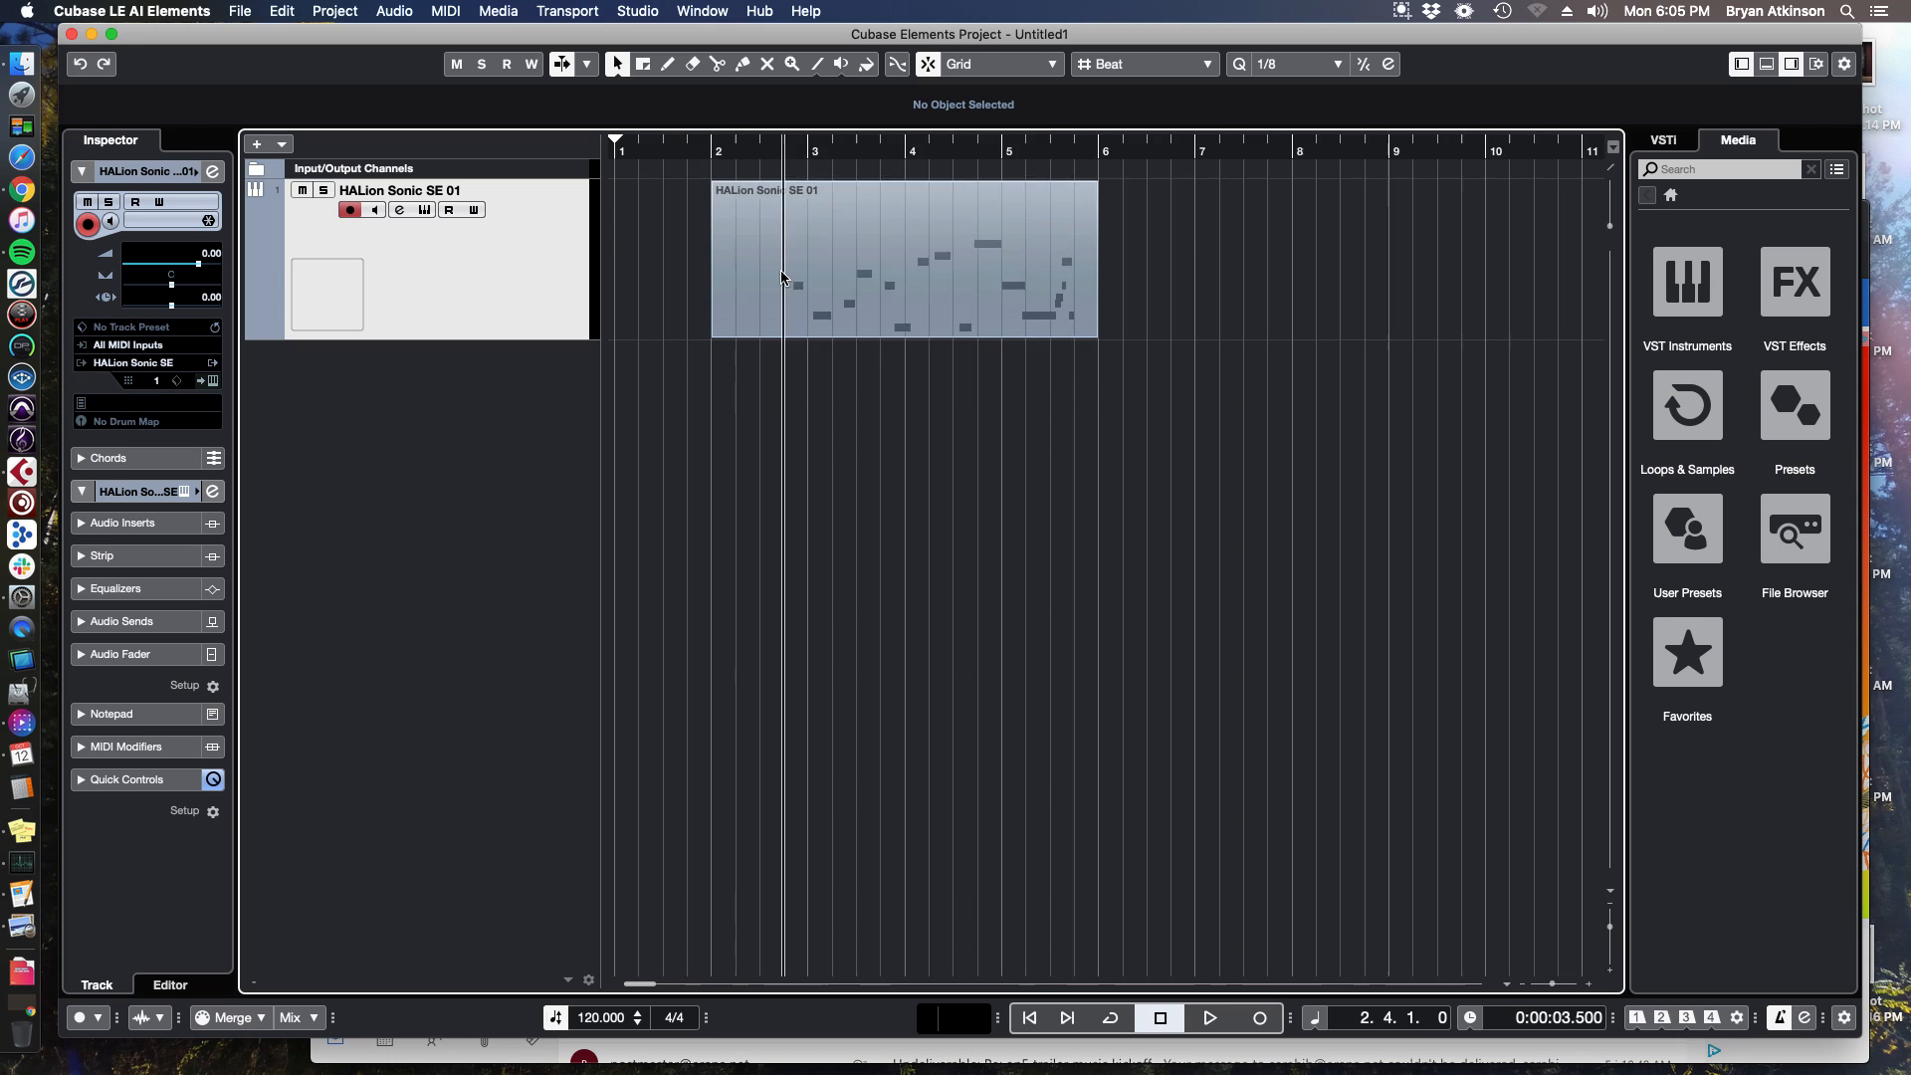
{"action": "key", "text": "h"}
{"action": "left_click", "coordinate": [426, 210]}
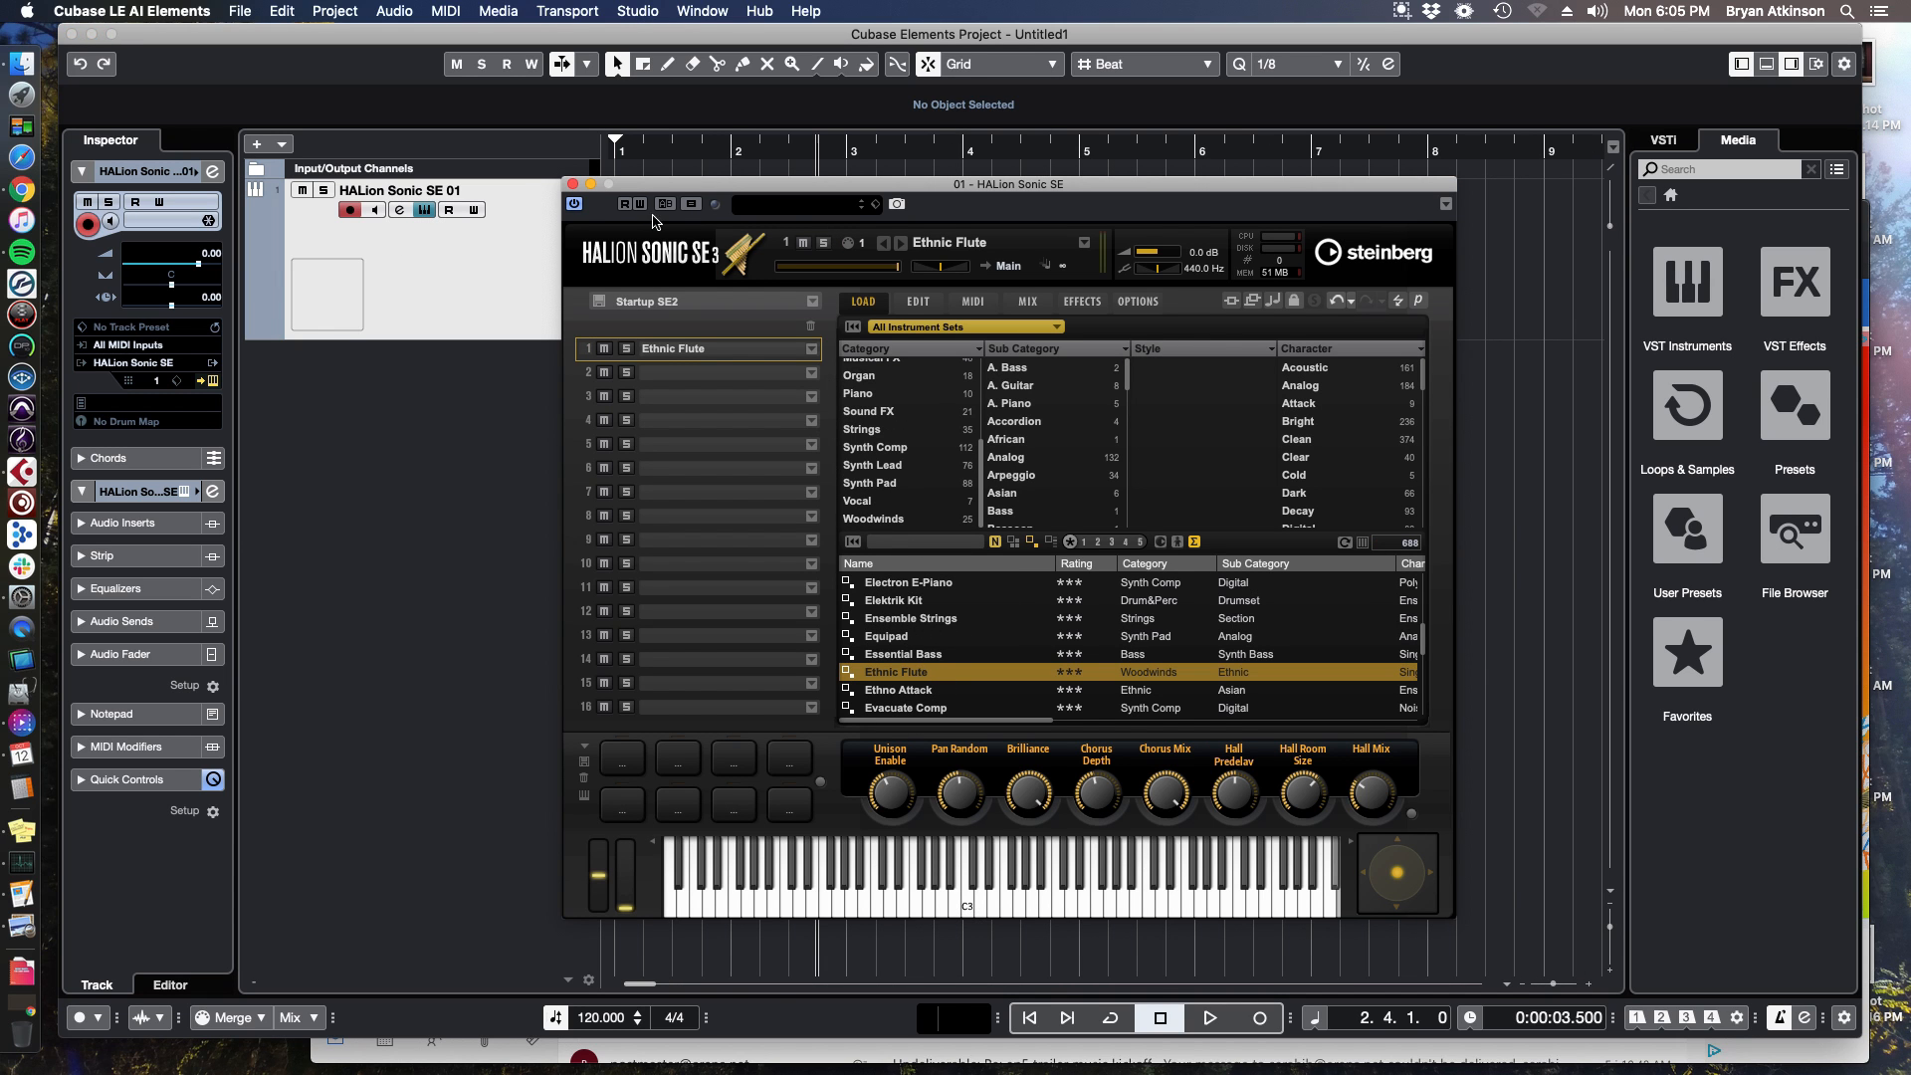
{"action": "left_click", "coordinate": [572, 184]}
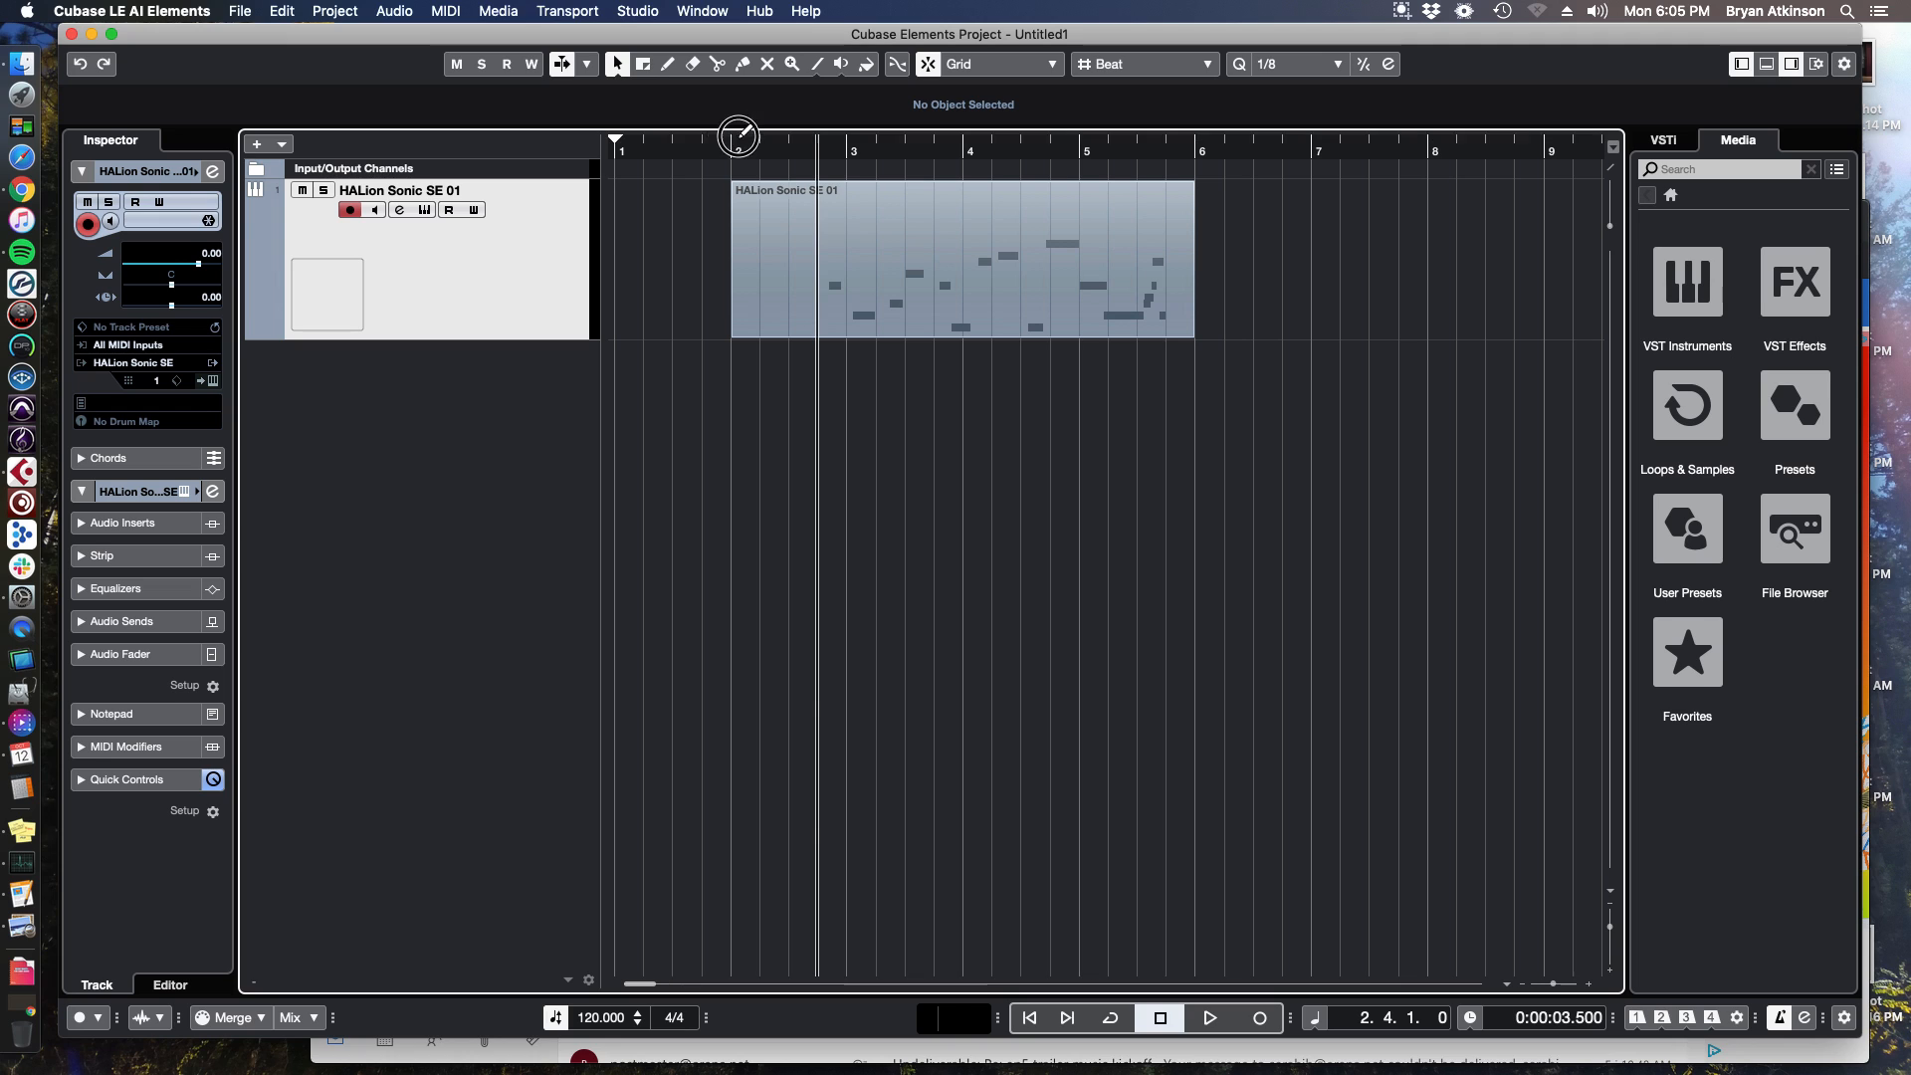
Set the cycle range from bar 2 to bar 6 and activate cycle playback.
{"action": "left_click_drag", "start_coordinate": [739, 135], "coordinate": [1183, 142]}
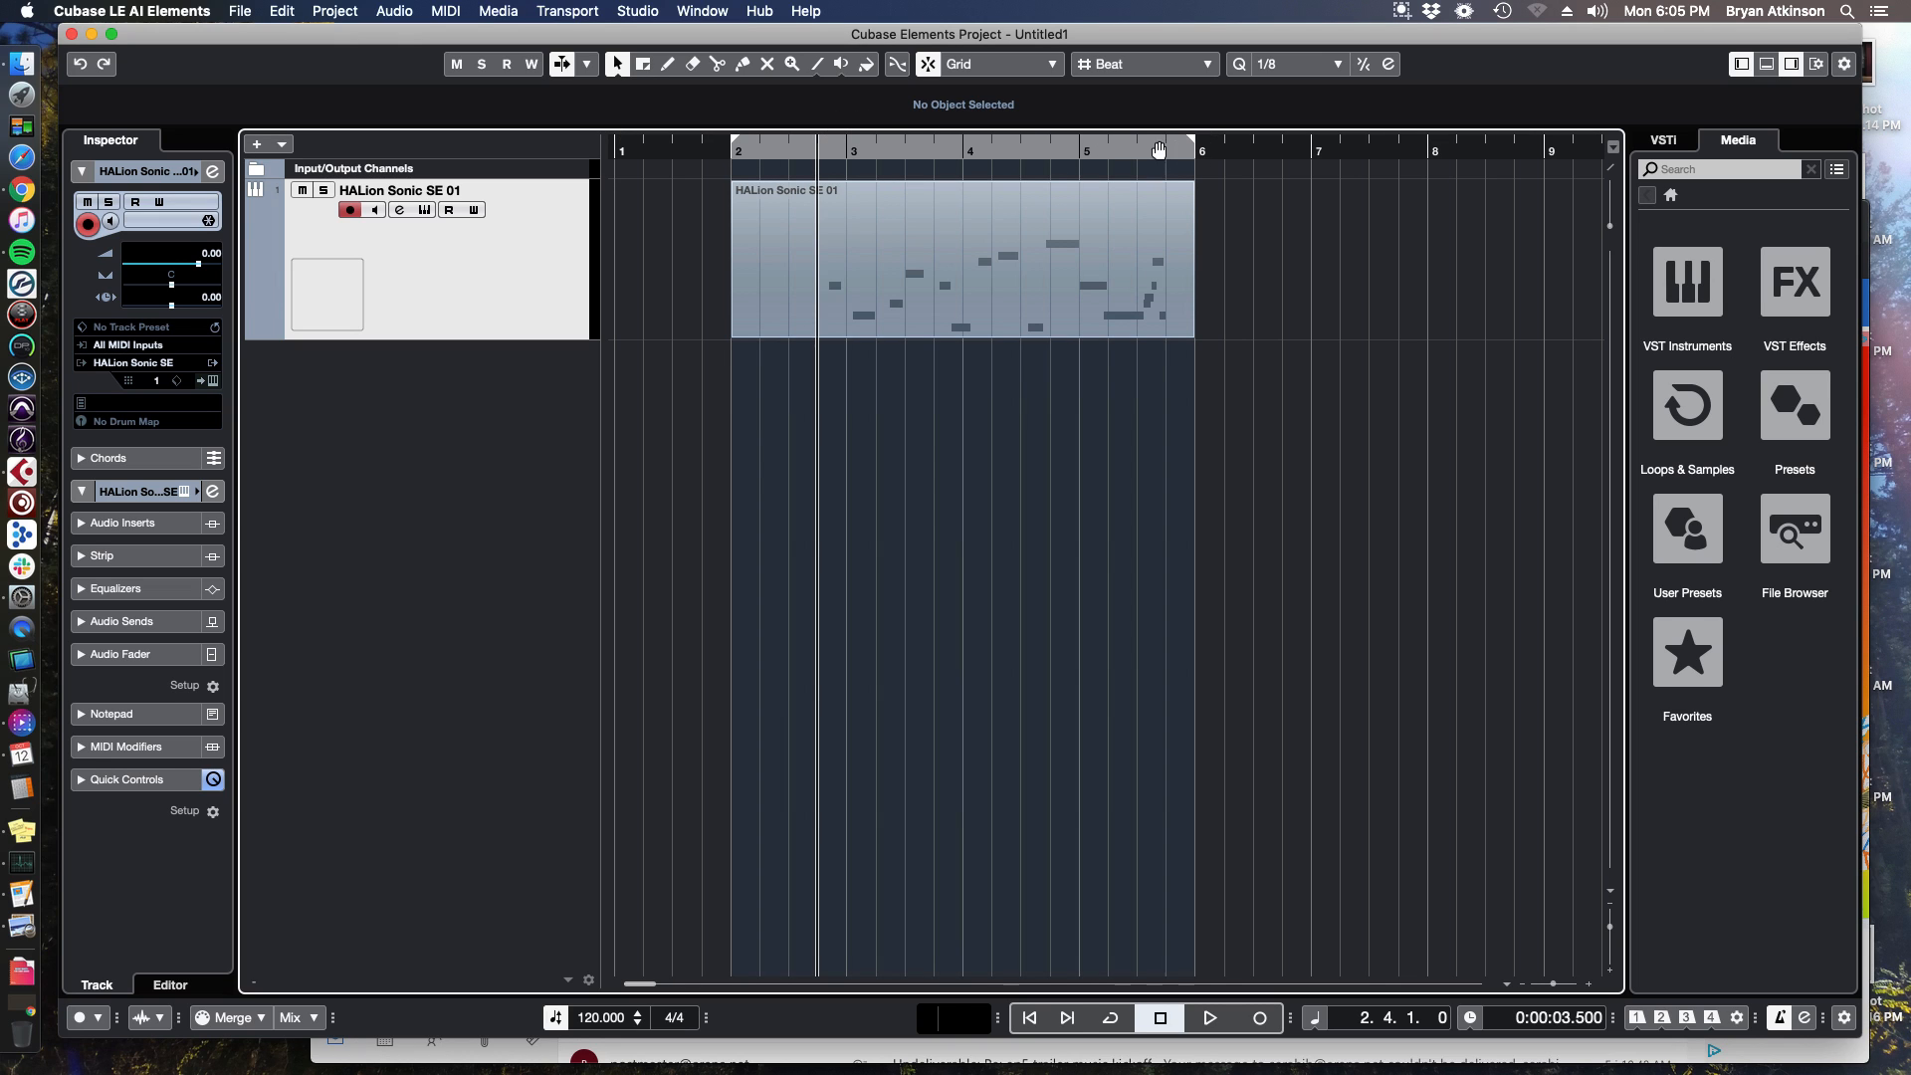
{"action": "left_click", "coordinate": [889, 148]}
{"action": "left_click", "coordinate": [1111, 1019]}
{"action": "left_click", "coordinate": [1111, 1019]}
{"action": "left_click", "coordinate": [1111, 1019]}
{"action": "left_click", "coordinate": [1111, 1025]}
{"action": "left_click", "coordinate": [1111, 1025]}
{"action": "left_click", "coordinate": [1112, 1026]}
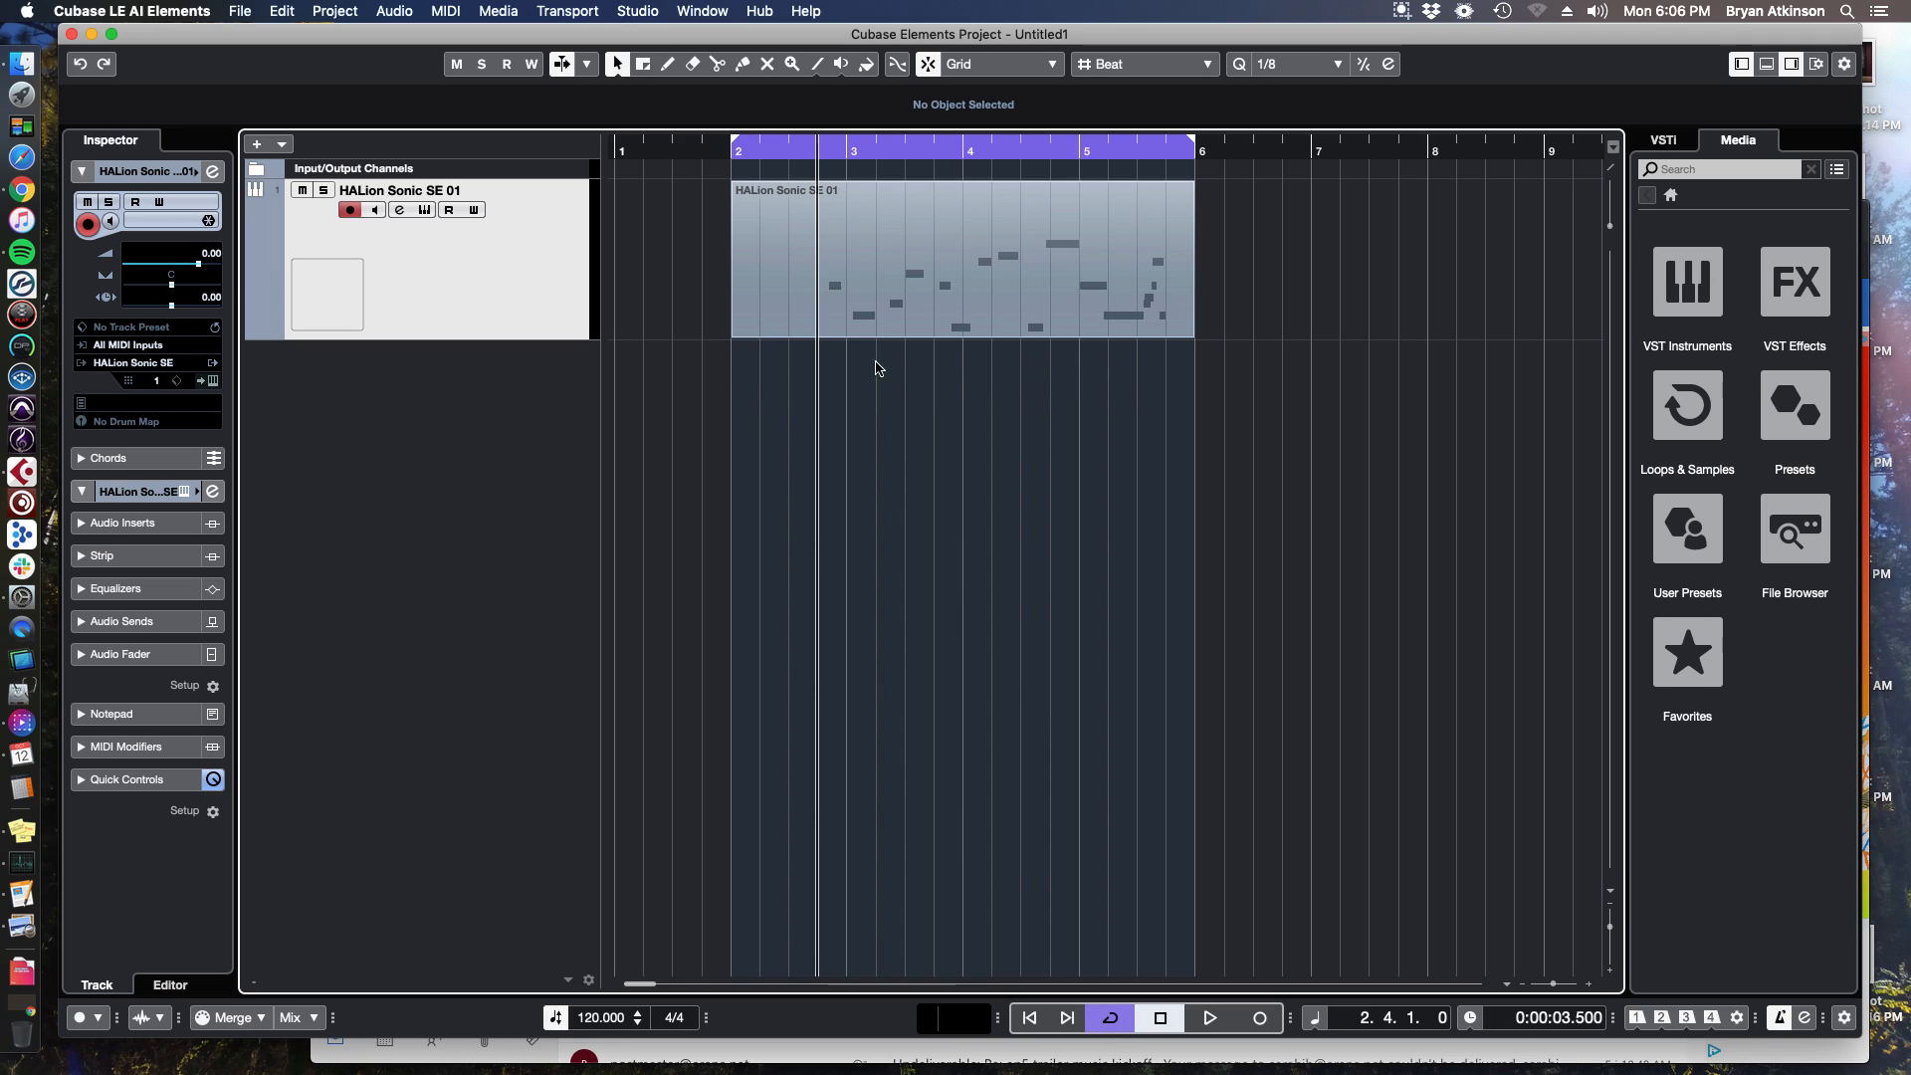
Turn off the metronome click and place the playhead in bar 3.
{"action": "left_click", "coordinate": [1130, 153]}
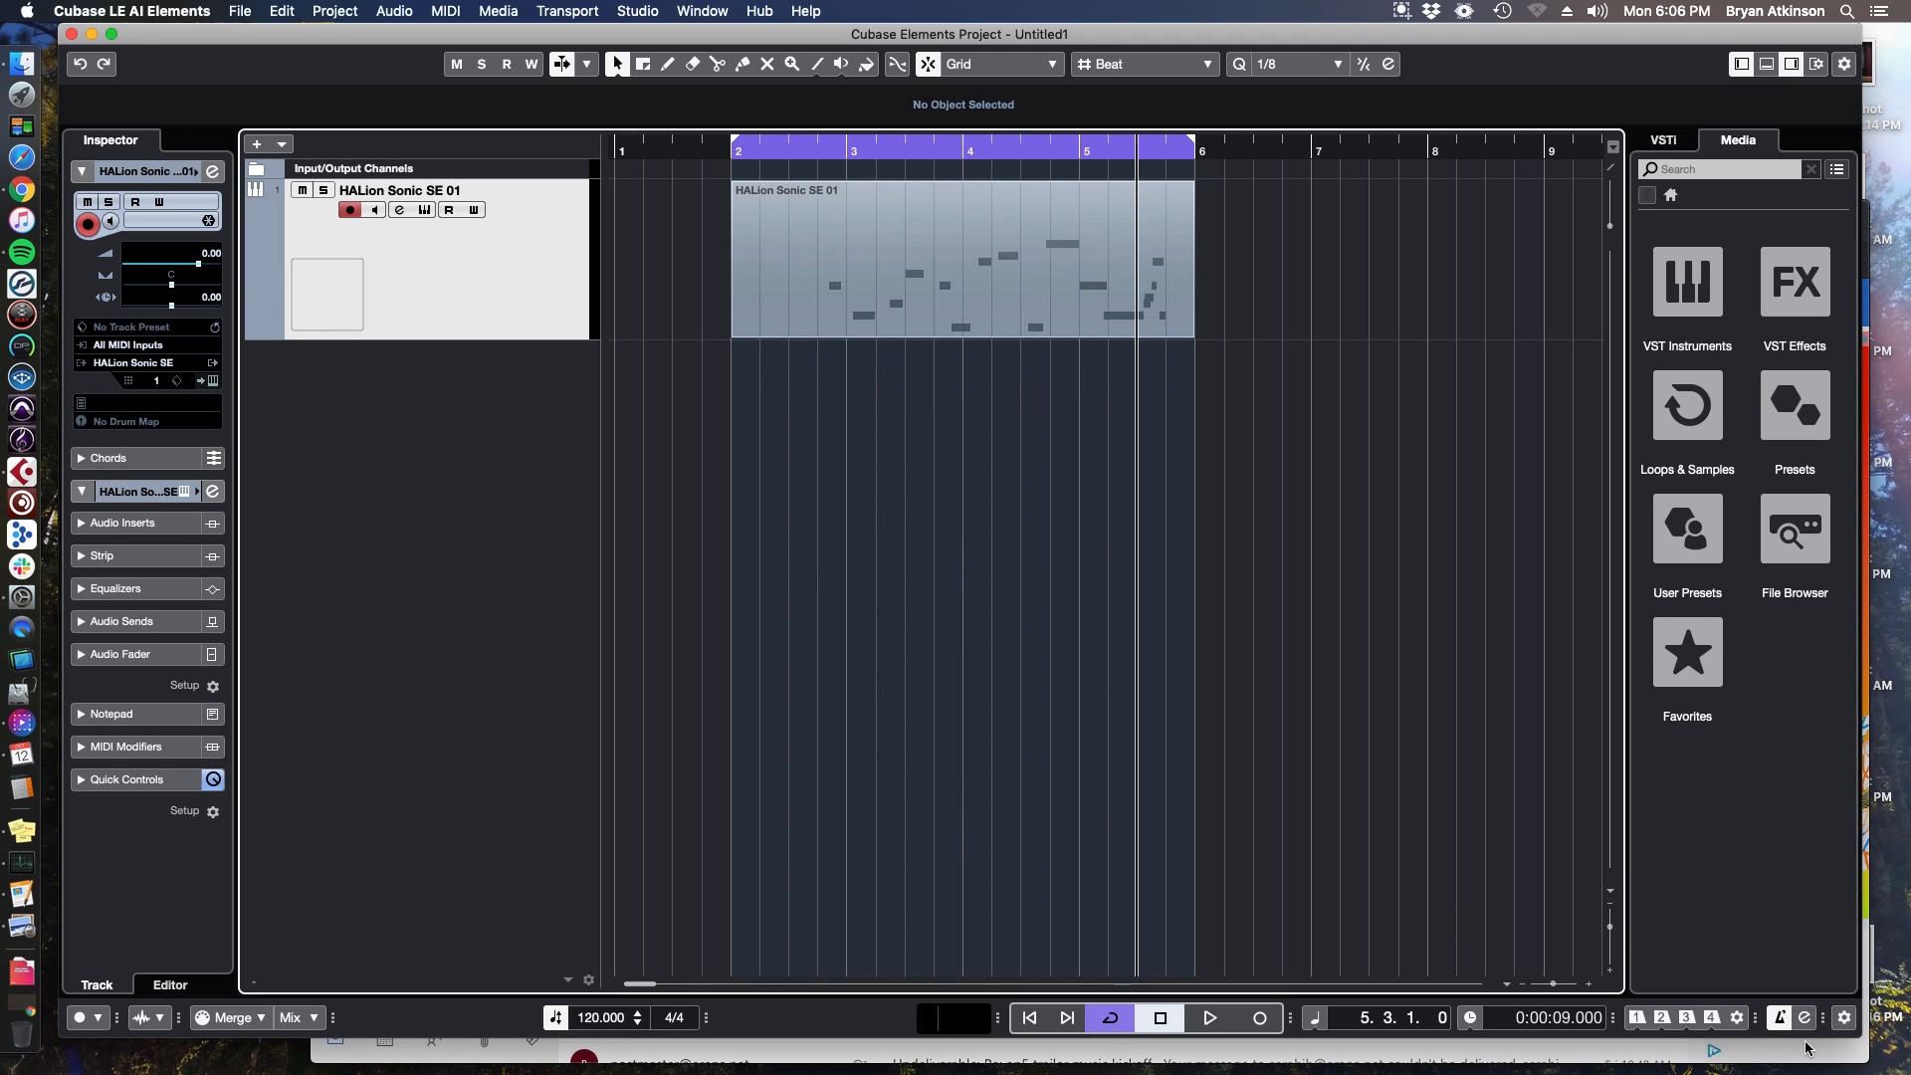
{"action": "left_click", "coordinate": [1781, 1019]}
{"action": "left_click", "coordinate": [884, 159]}
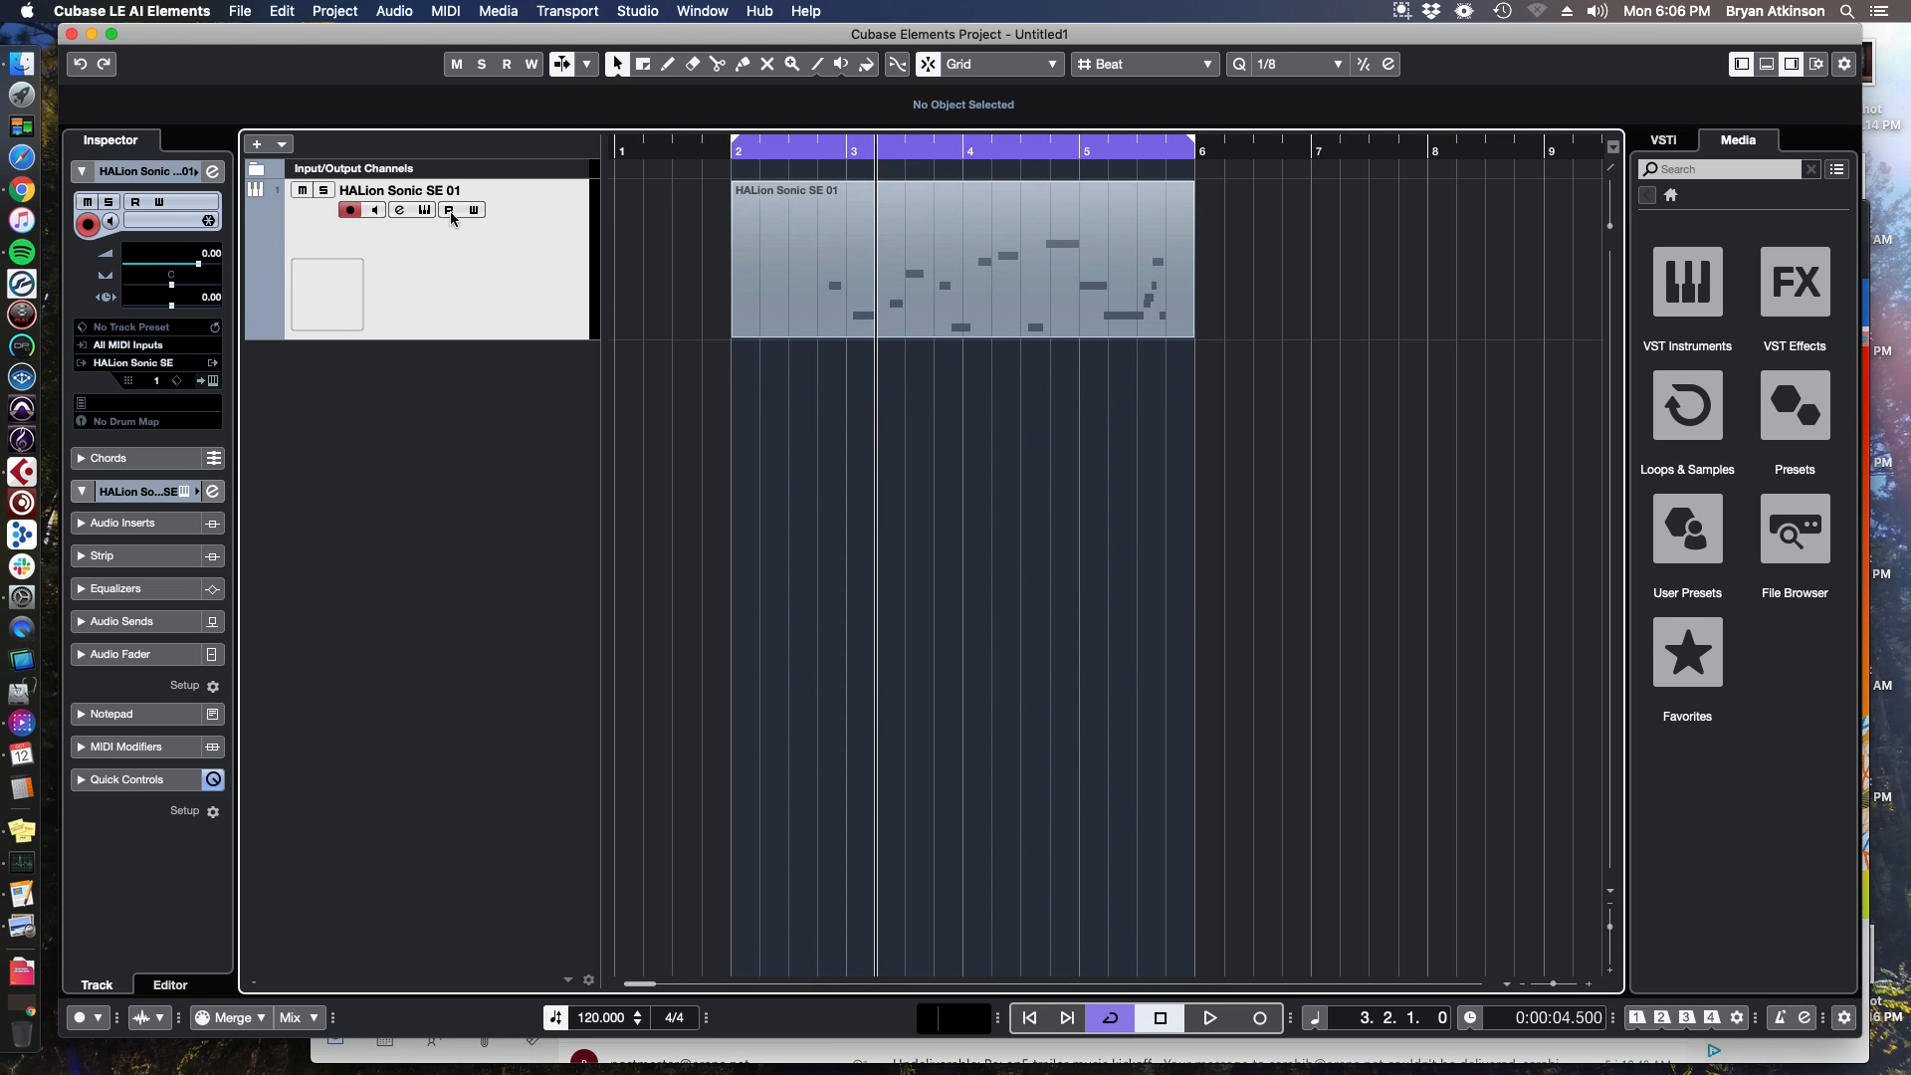
Open the HALion Sonic SE instrument, start playback, and load the [GM 002] Bright Acoustic Piano preset.
{"action": "left_click", "coordinate": [423, 211]}
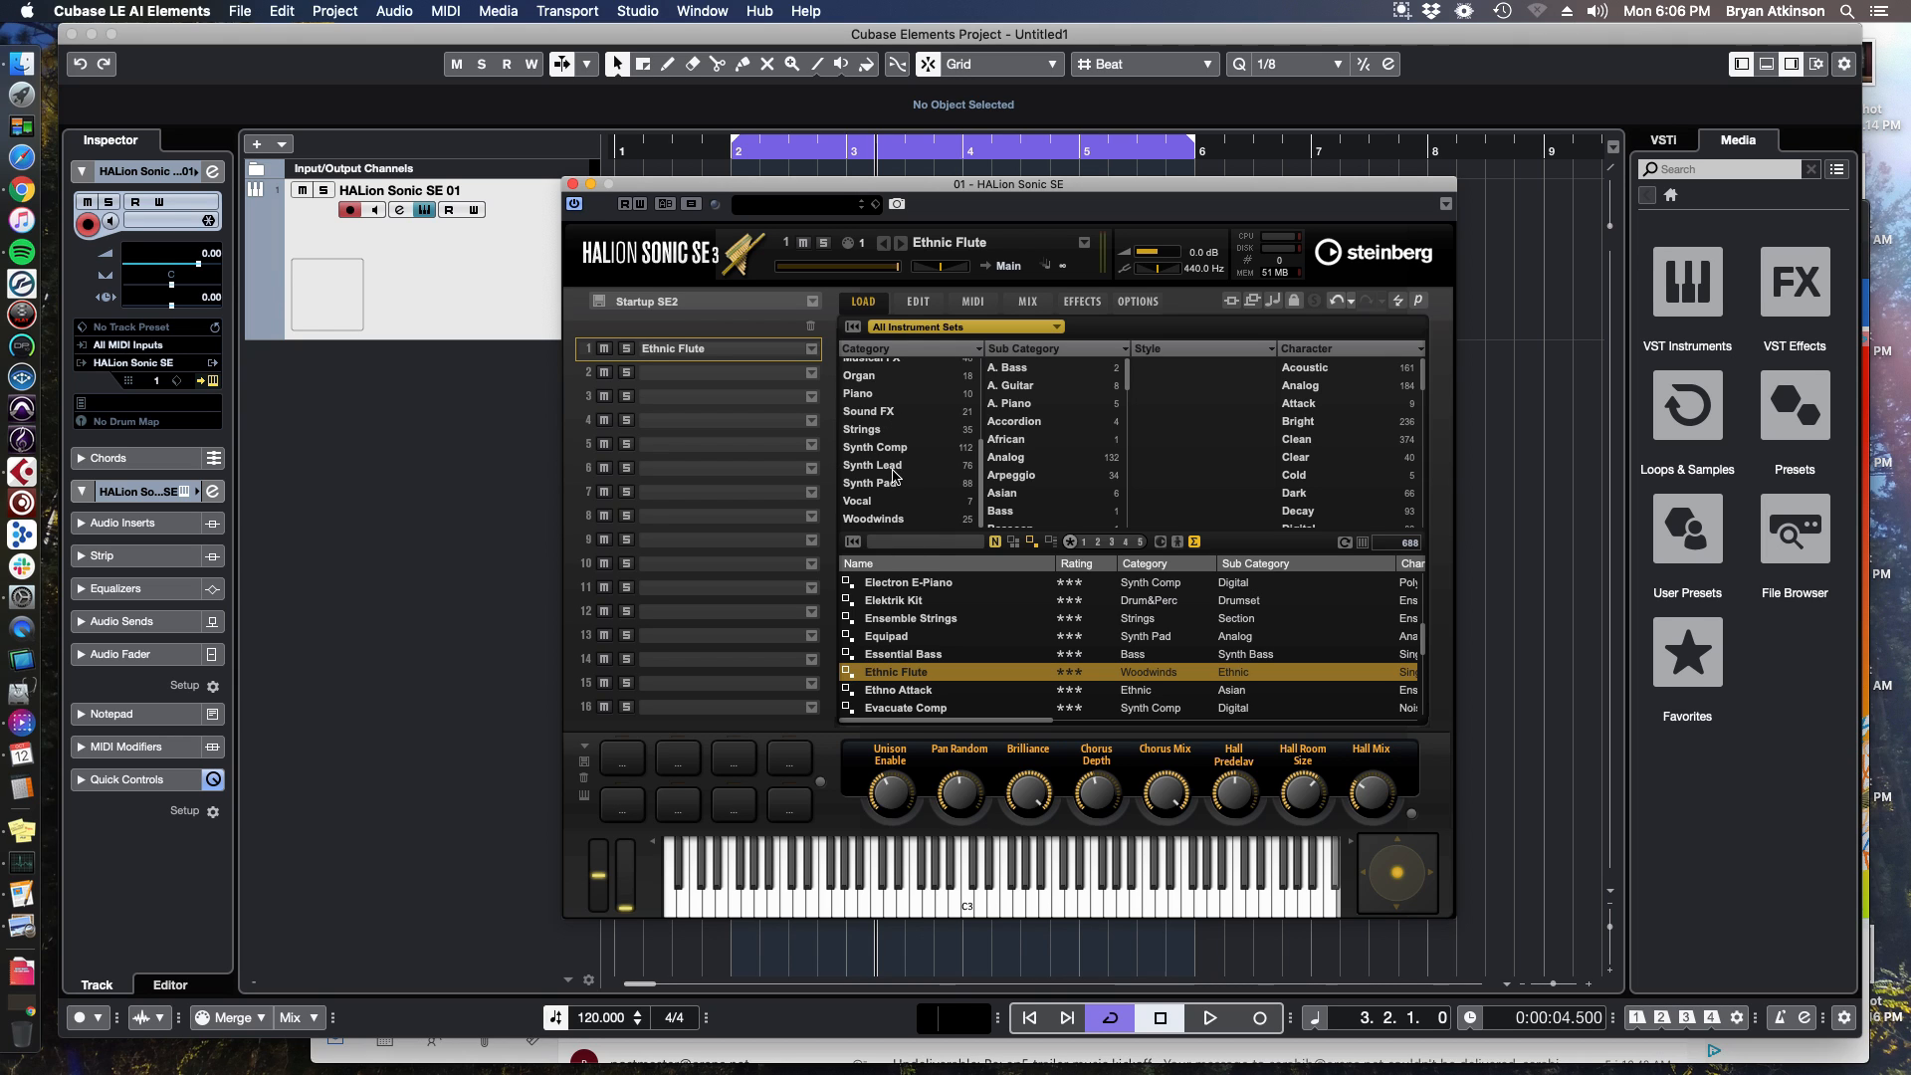
{"action": "scroll", "coordinate": [884, 443], "scroll_direction": "up", "scroll_amount": 3}
{"action": "left_click", "coordinate": [884, 438]}
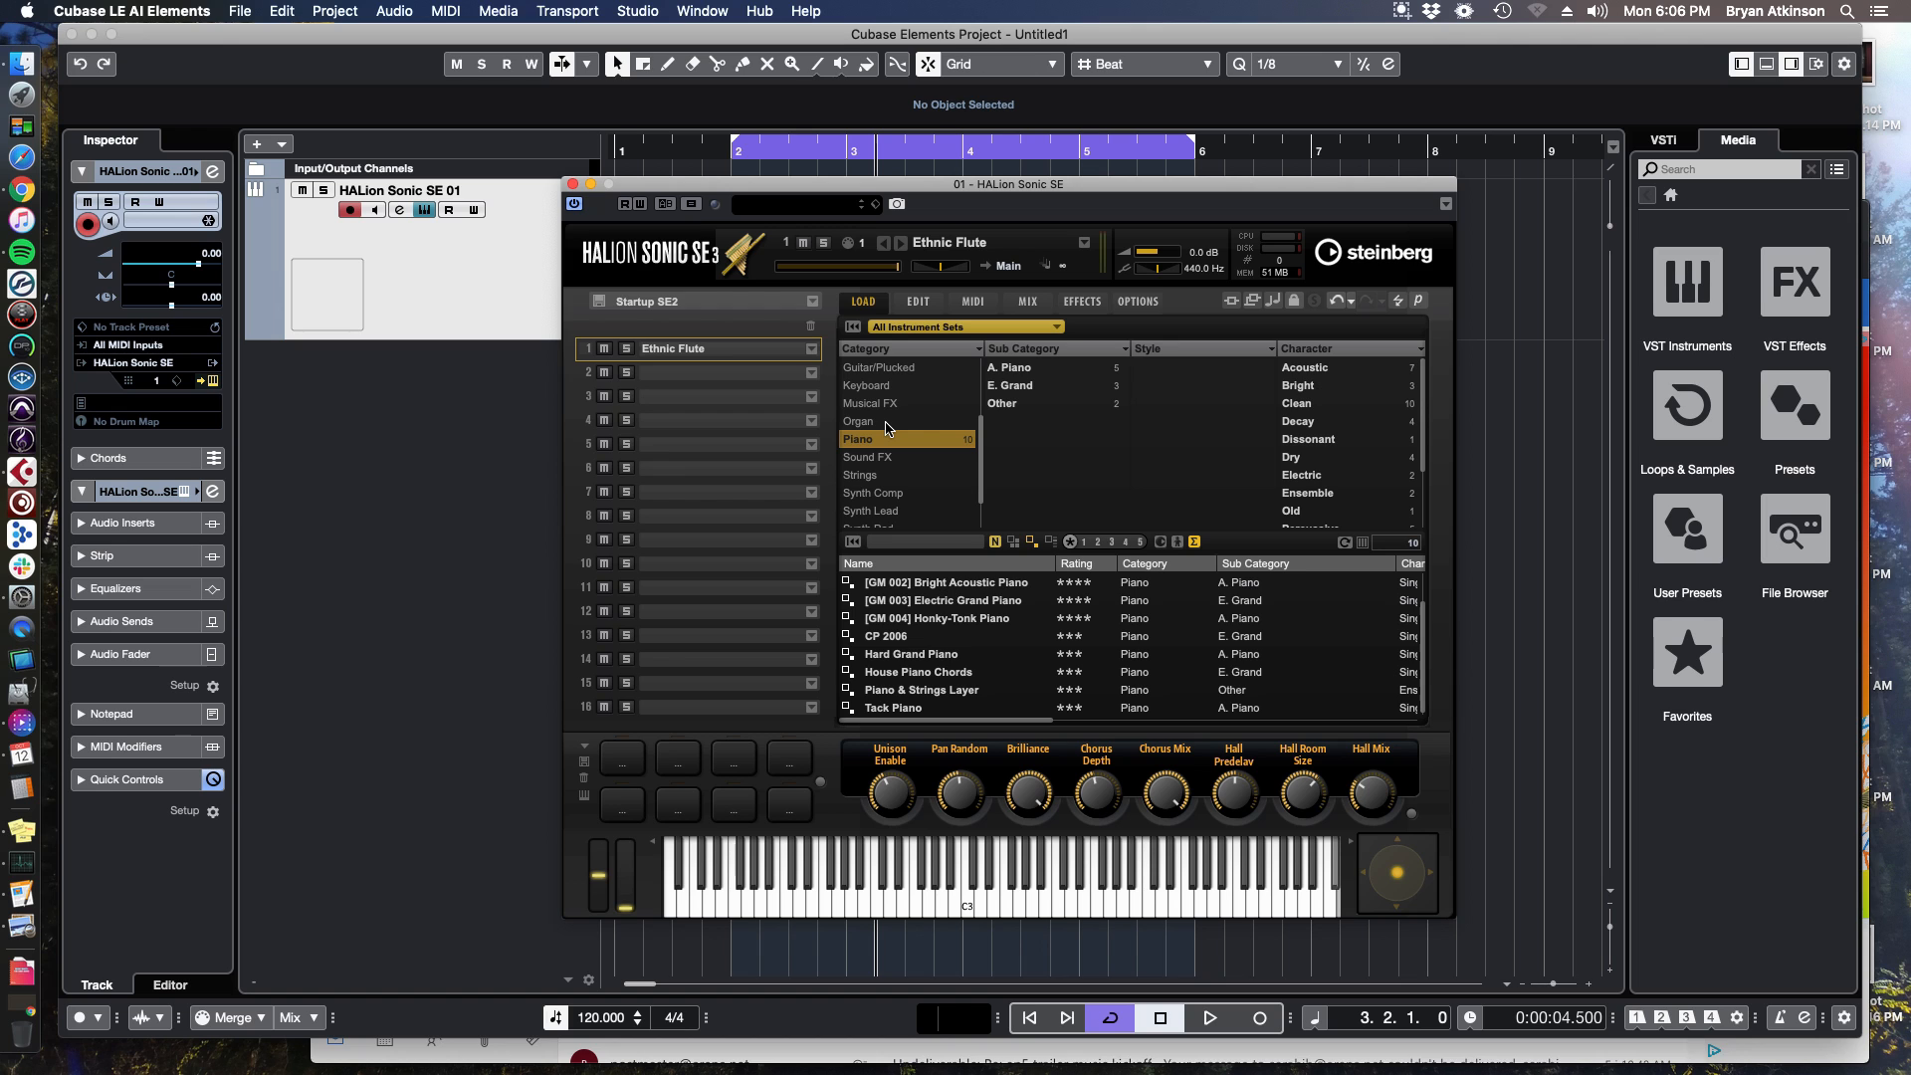
{"action": "key", "text": "space"}
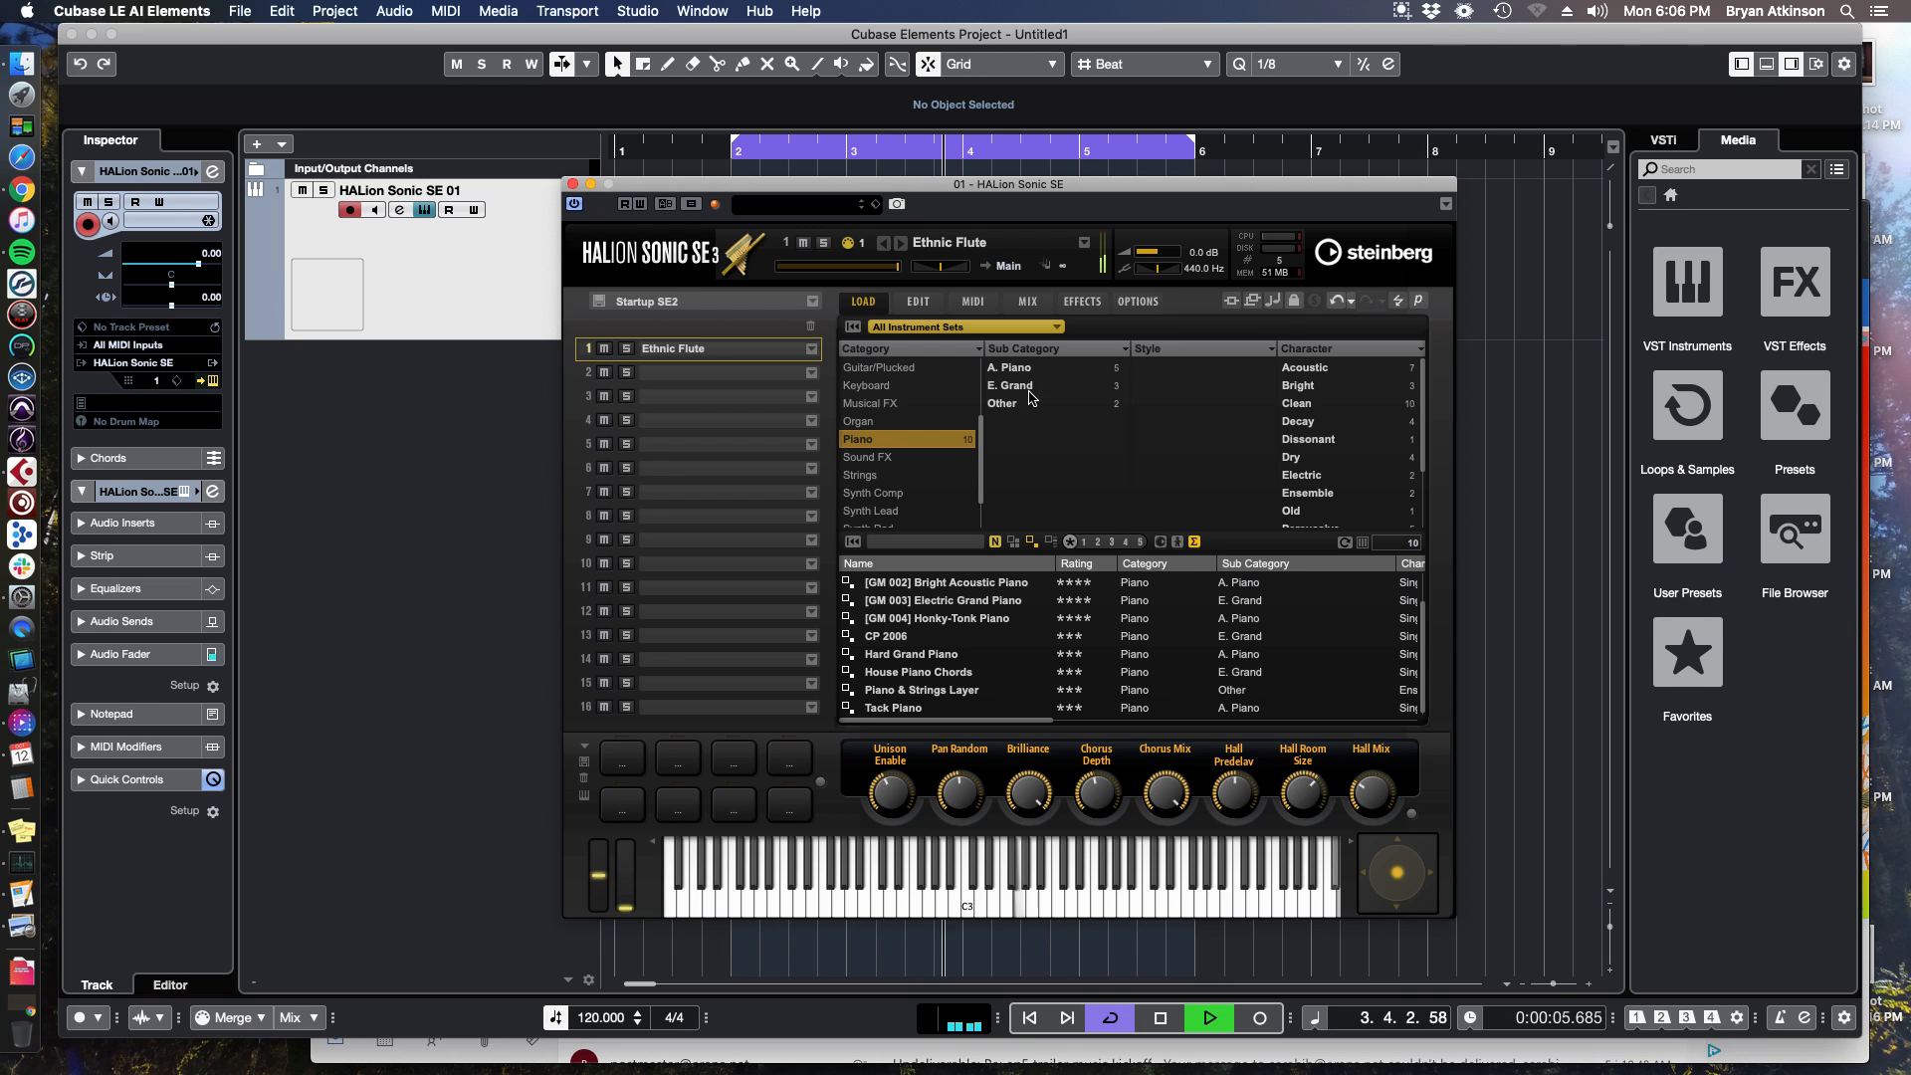
{"action": "left_click", "coordinate": [945, 582]}
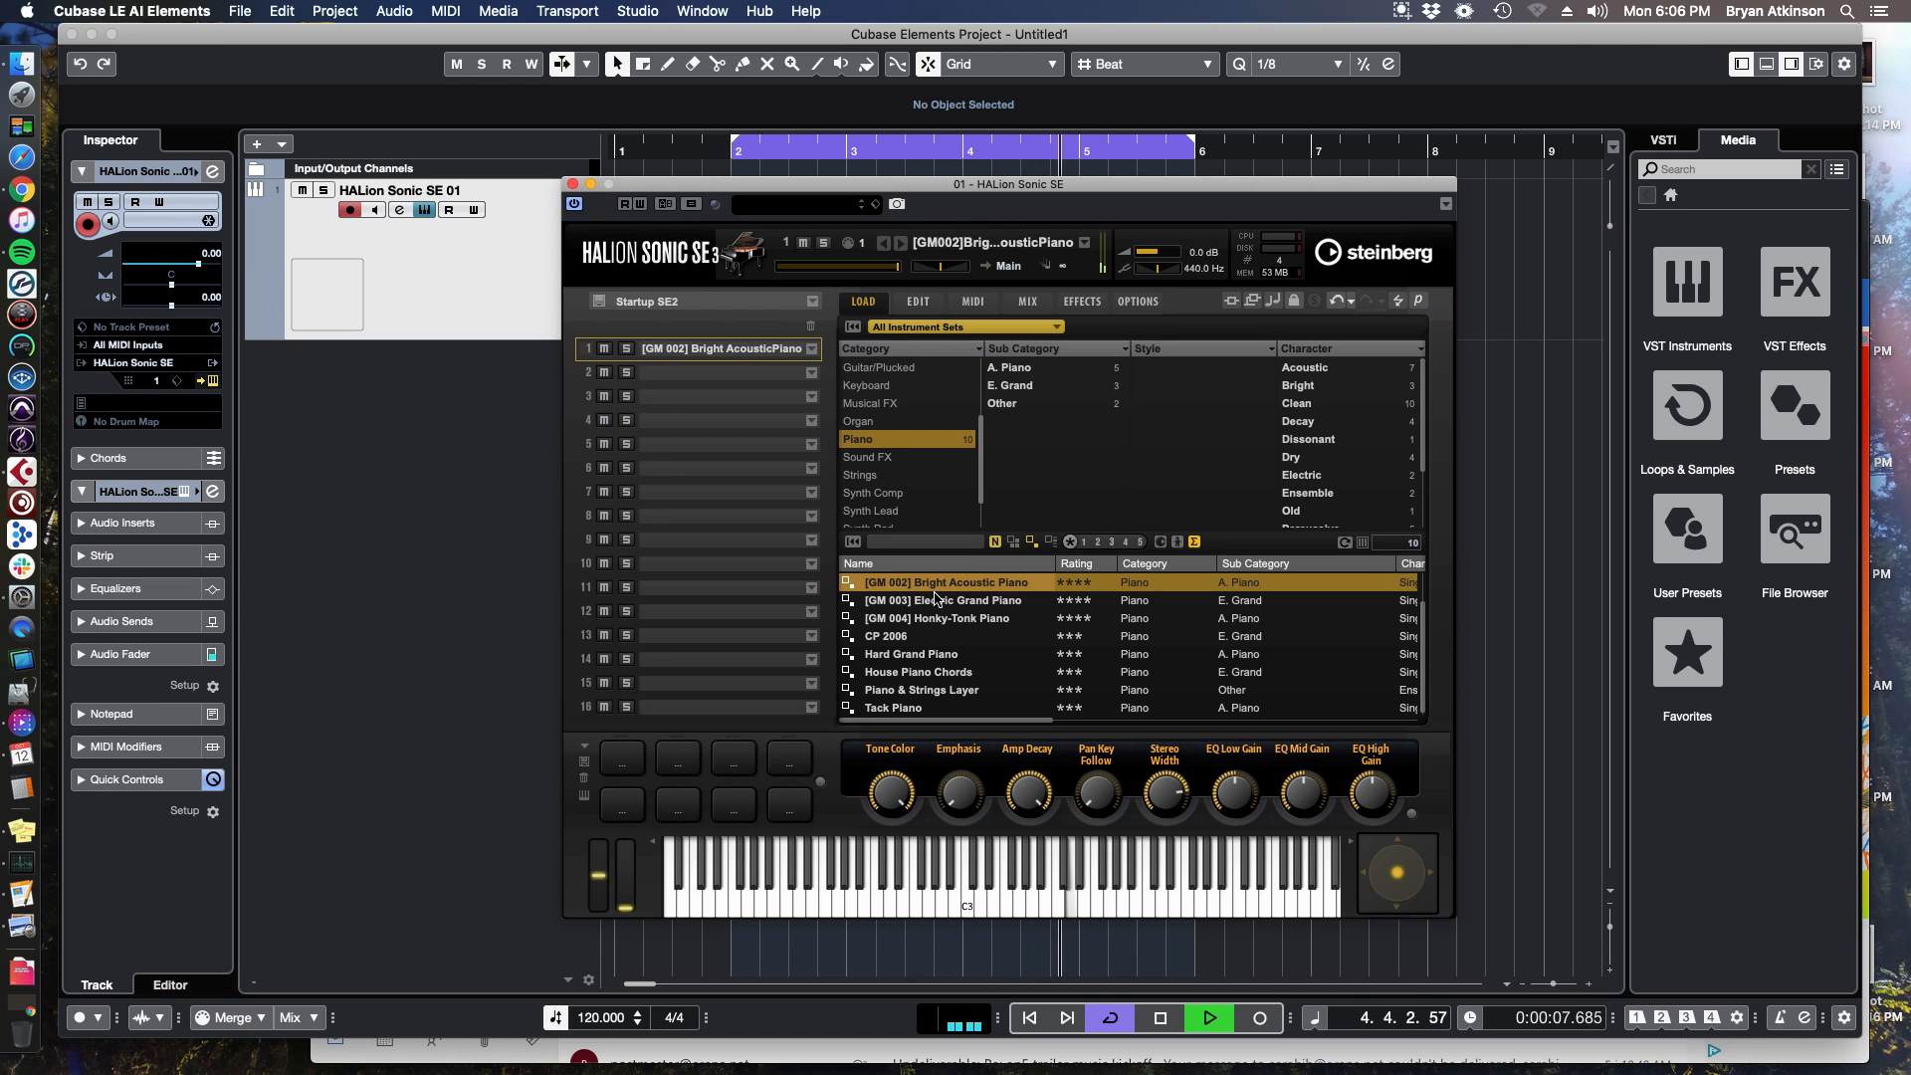
Audition the Organ presets [GM 020] Church Organ and [GM 017] Drawbar Organ.
{"action": "scroll", "coordinate": [937, 653], "scroll_direction": "down", "scroll_amount": 1}
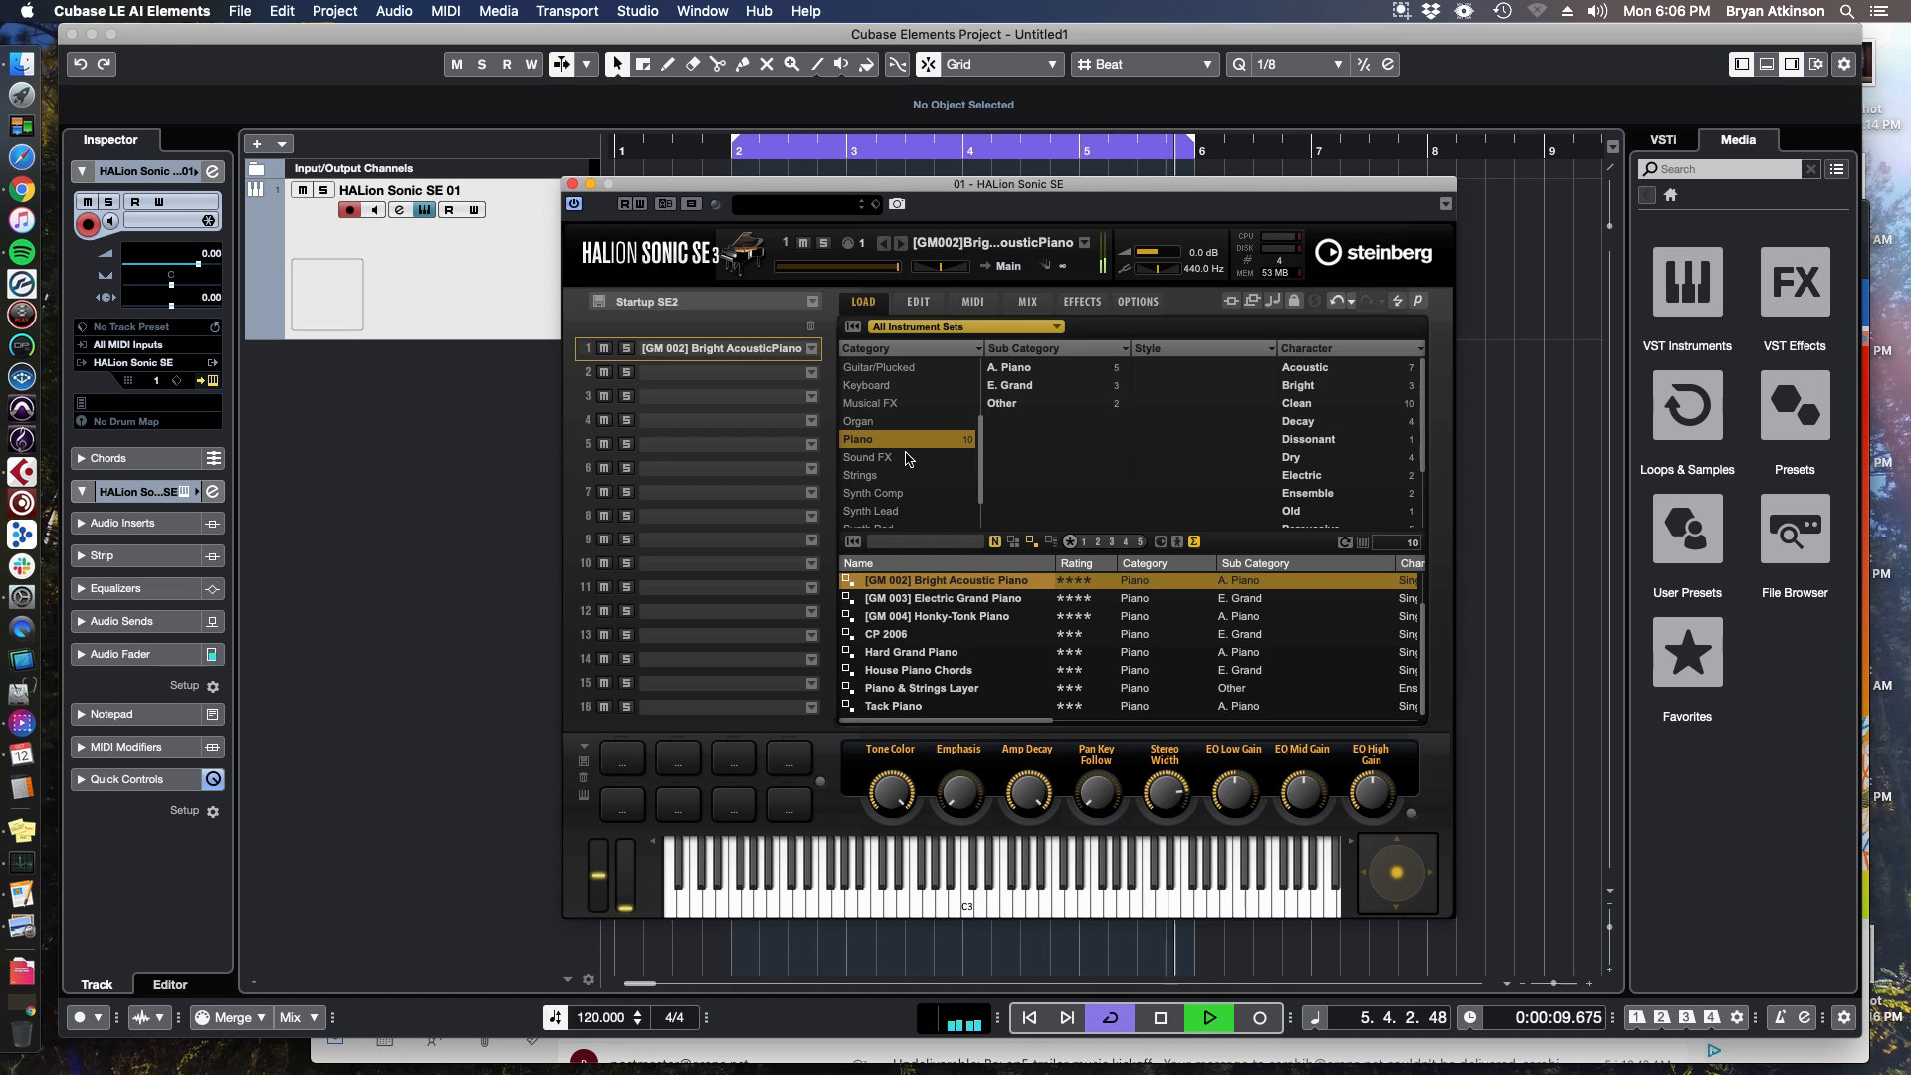
{"action": "left_click", "coordinate": [901, 421]}
{"action": "left_click", "coordinate": [951, 635]}
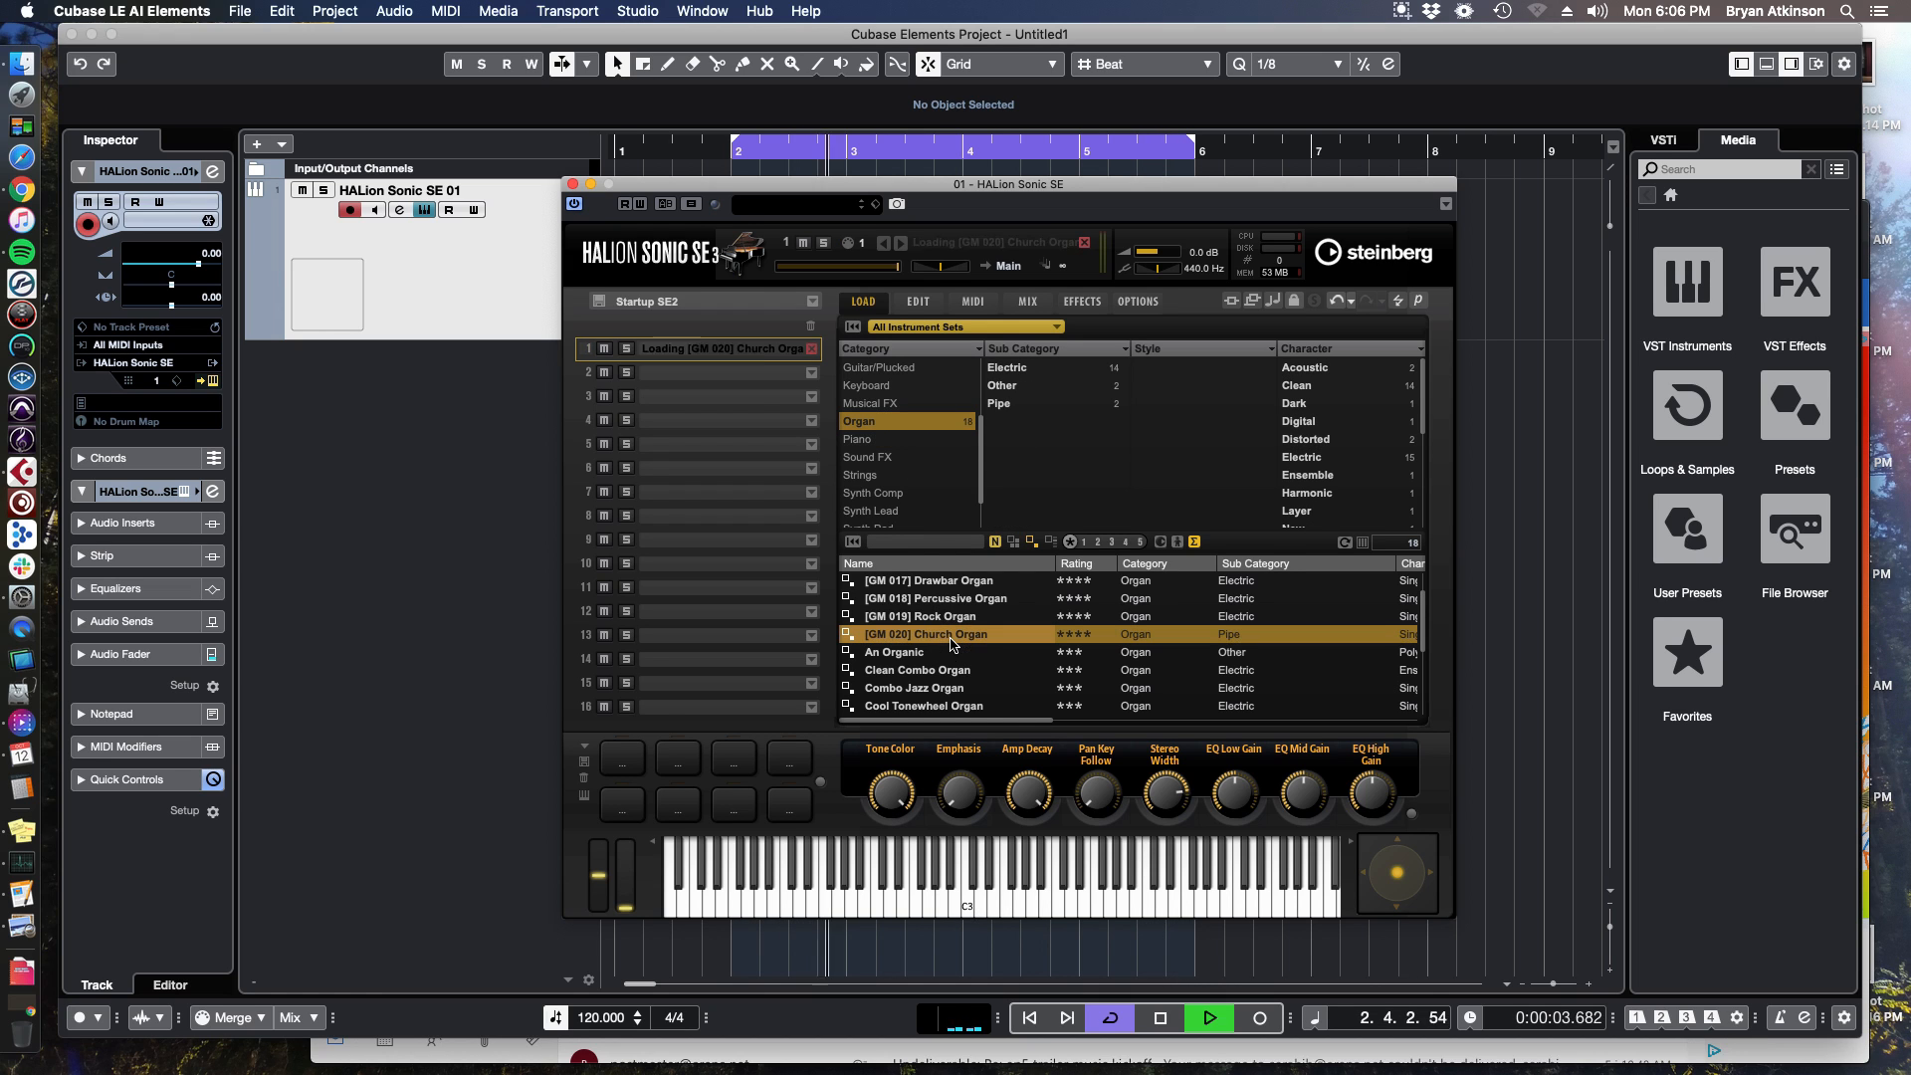
{"action": "left_click", "coordinate": [948, 582]}
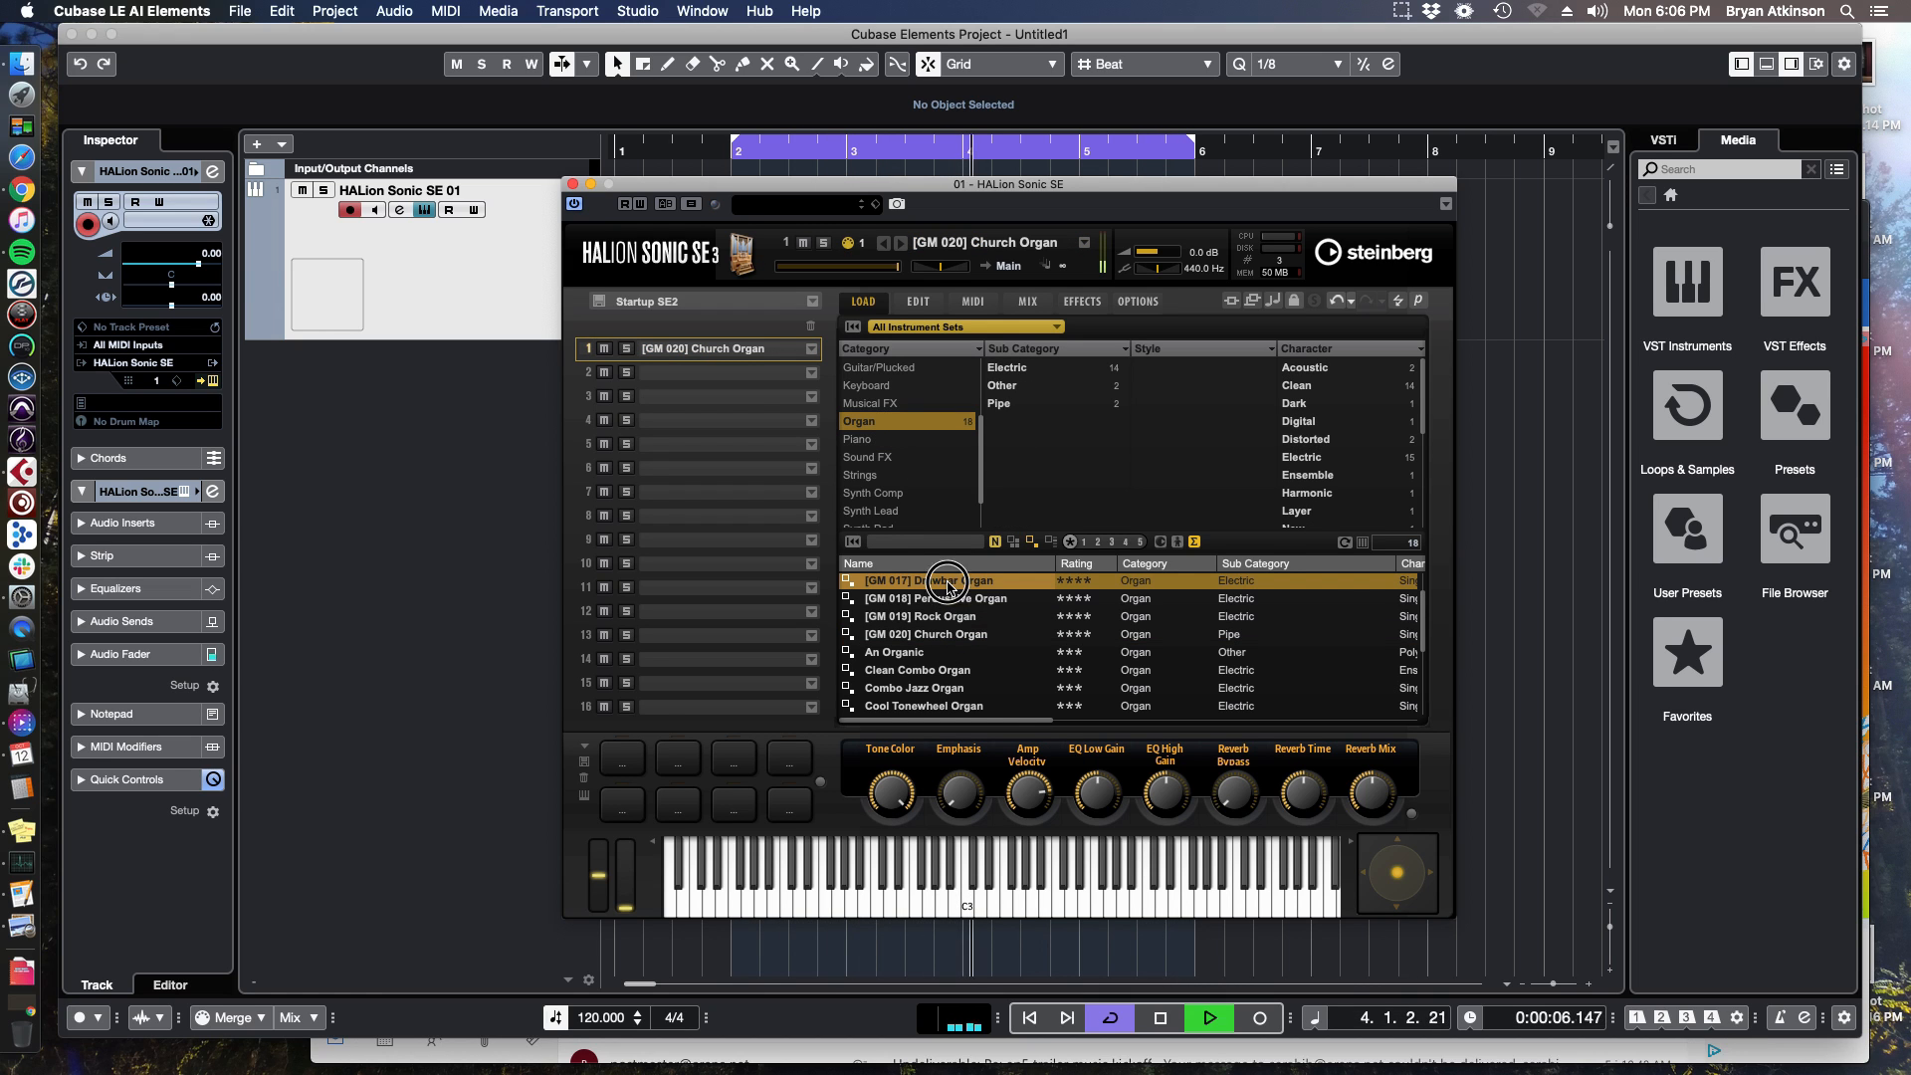
Audition the Synth Lead preset [GM 086] Lead 6 (Voice) and the Synth Comp preset Arps & Motion 2.
{"action": "left_click", "coordinate": [909, 513]}
{"action": "left_click", "coordinate": [940, 634]}
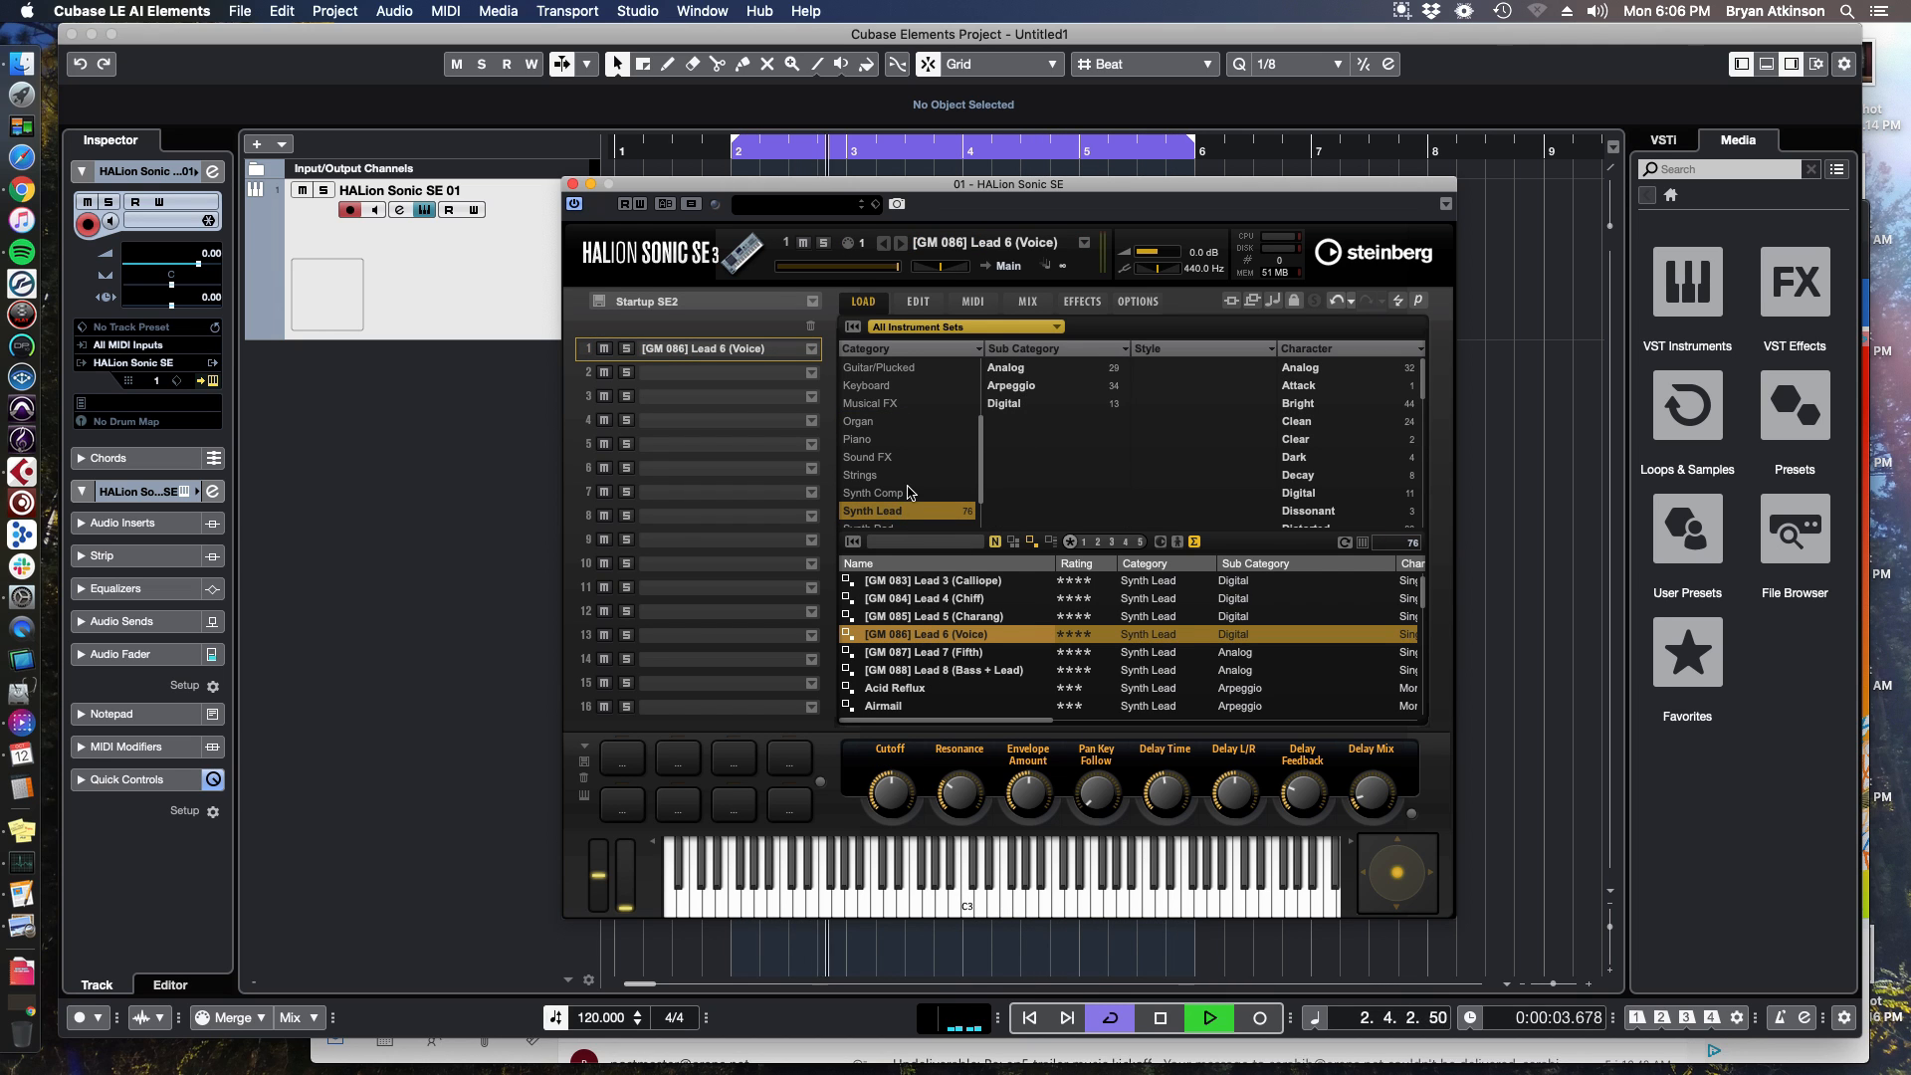
{"action": "scroll", "coordinate": [908, 488], "scroll_direction": "down", "scroll_amount": 2}
{"action": "left_click", "coordinate": [907, 449]}
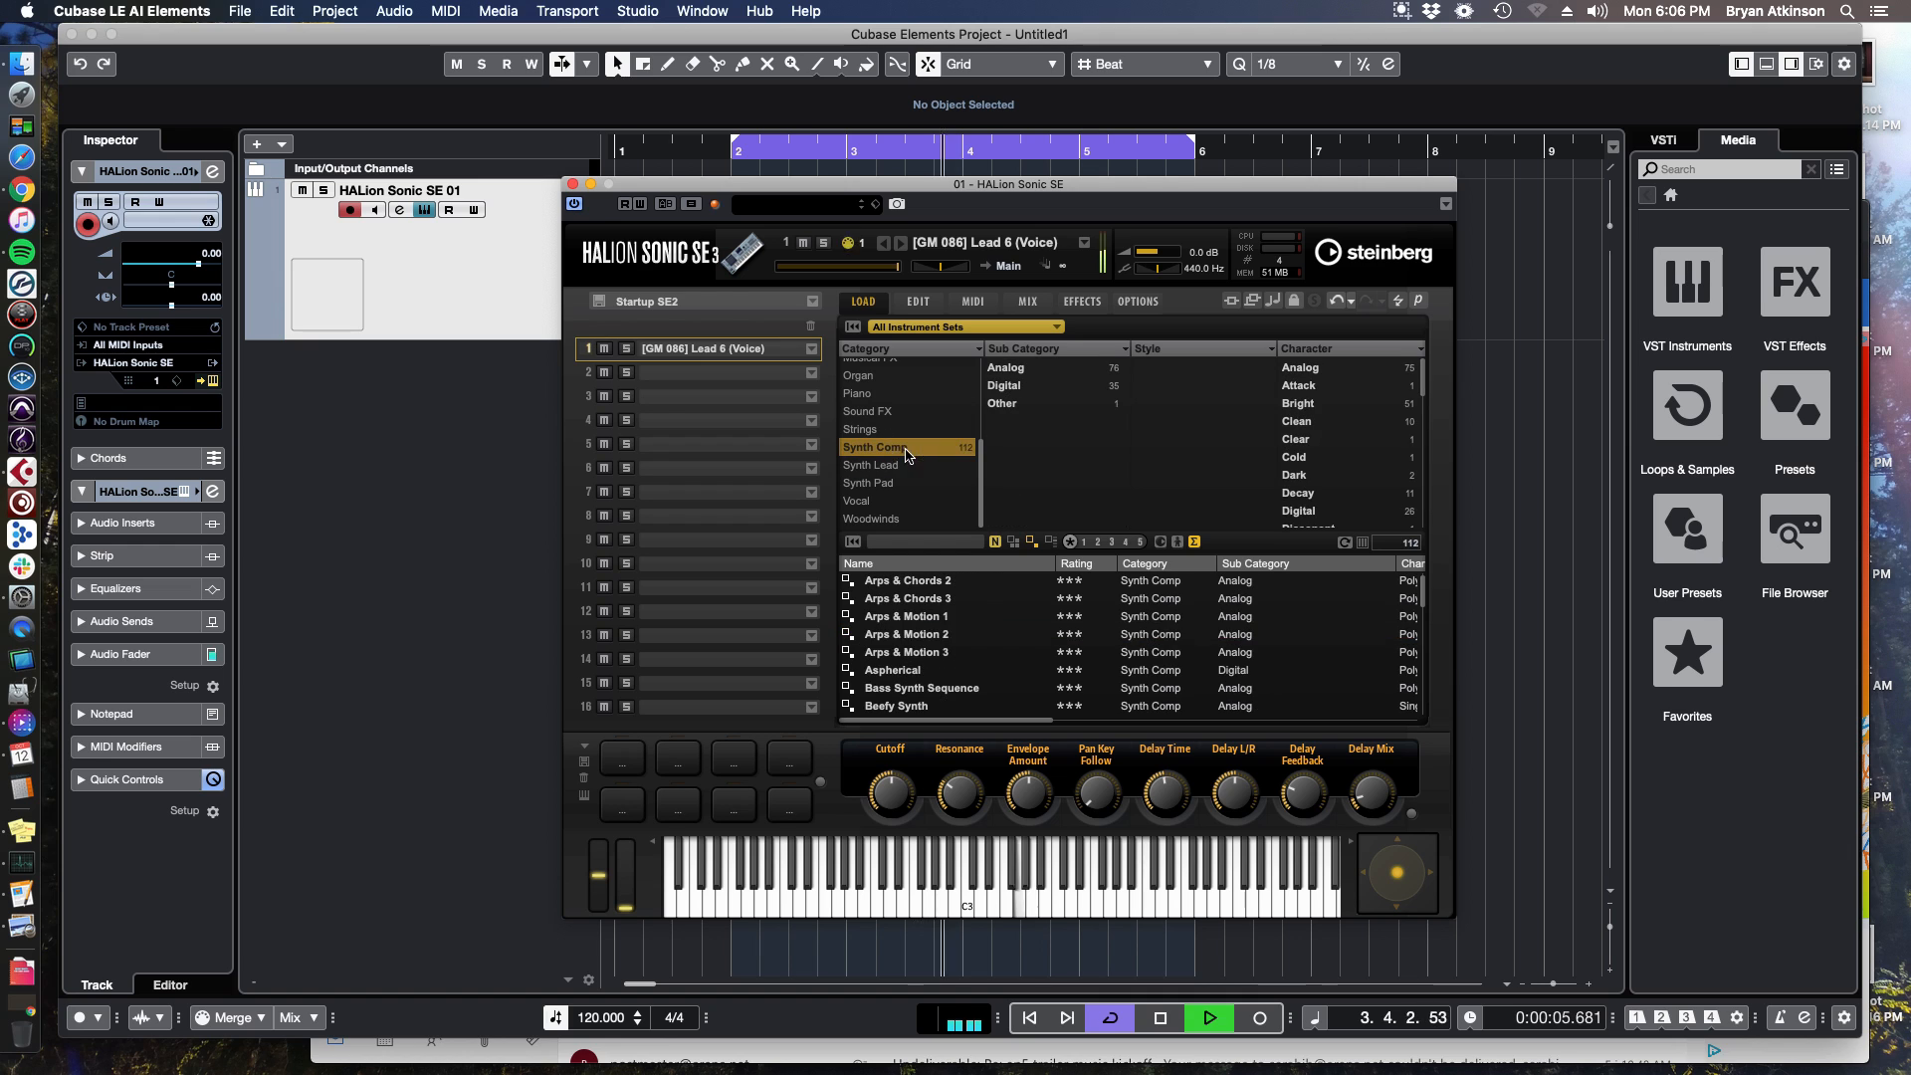
{"action": "left_click", "coordinate": [940, 634]}
Load the Synth Comp preset Black Lagoon, stop playback, and close the instrument window.
{"action": "scroll", "coordinate": [939, 645], "scroll_direction": "down", "scroll_amount": 2}
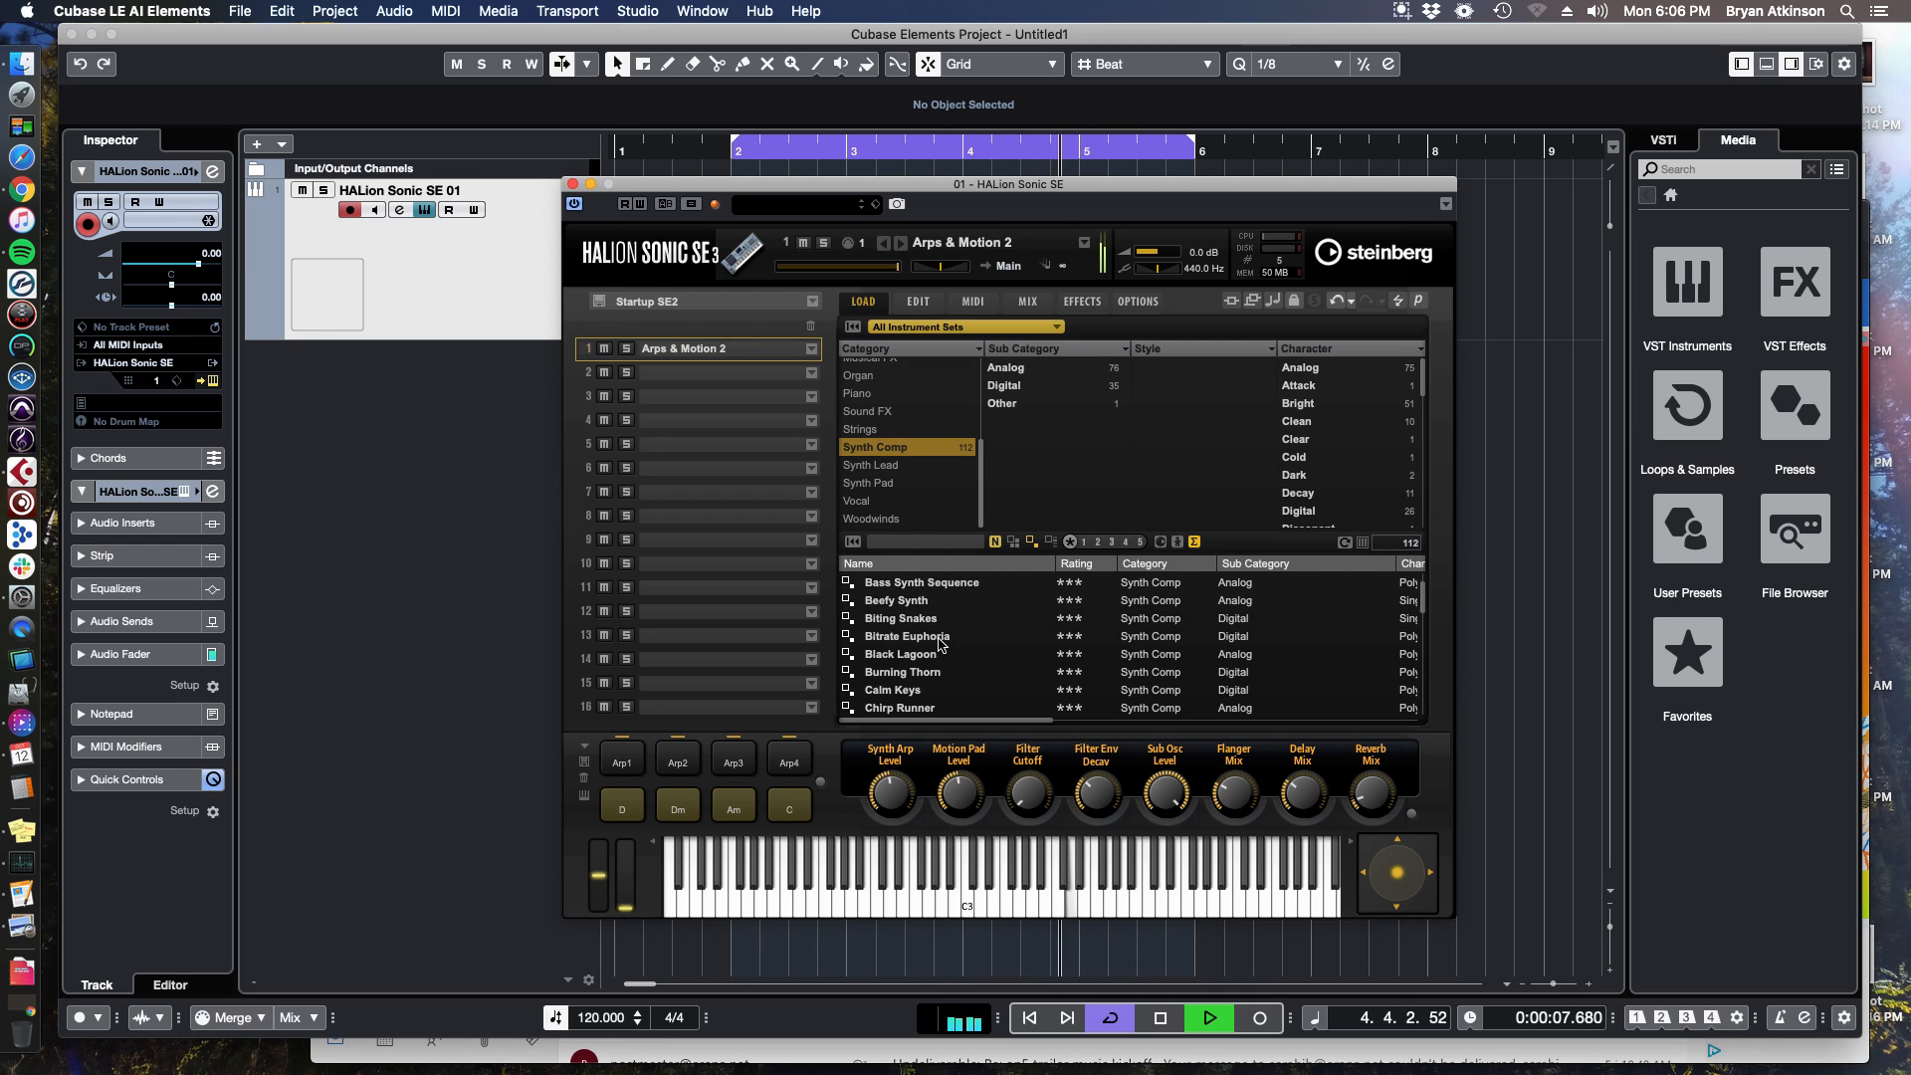
{"action": "left_click", "coordinate": [924, 656]}
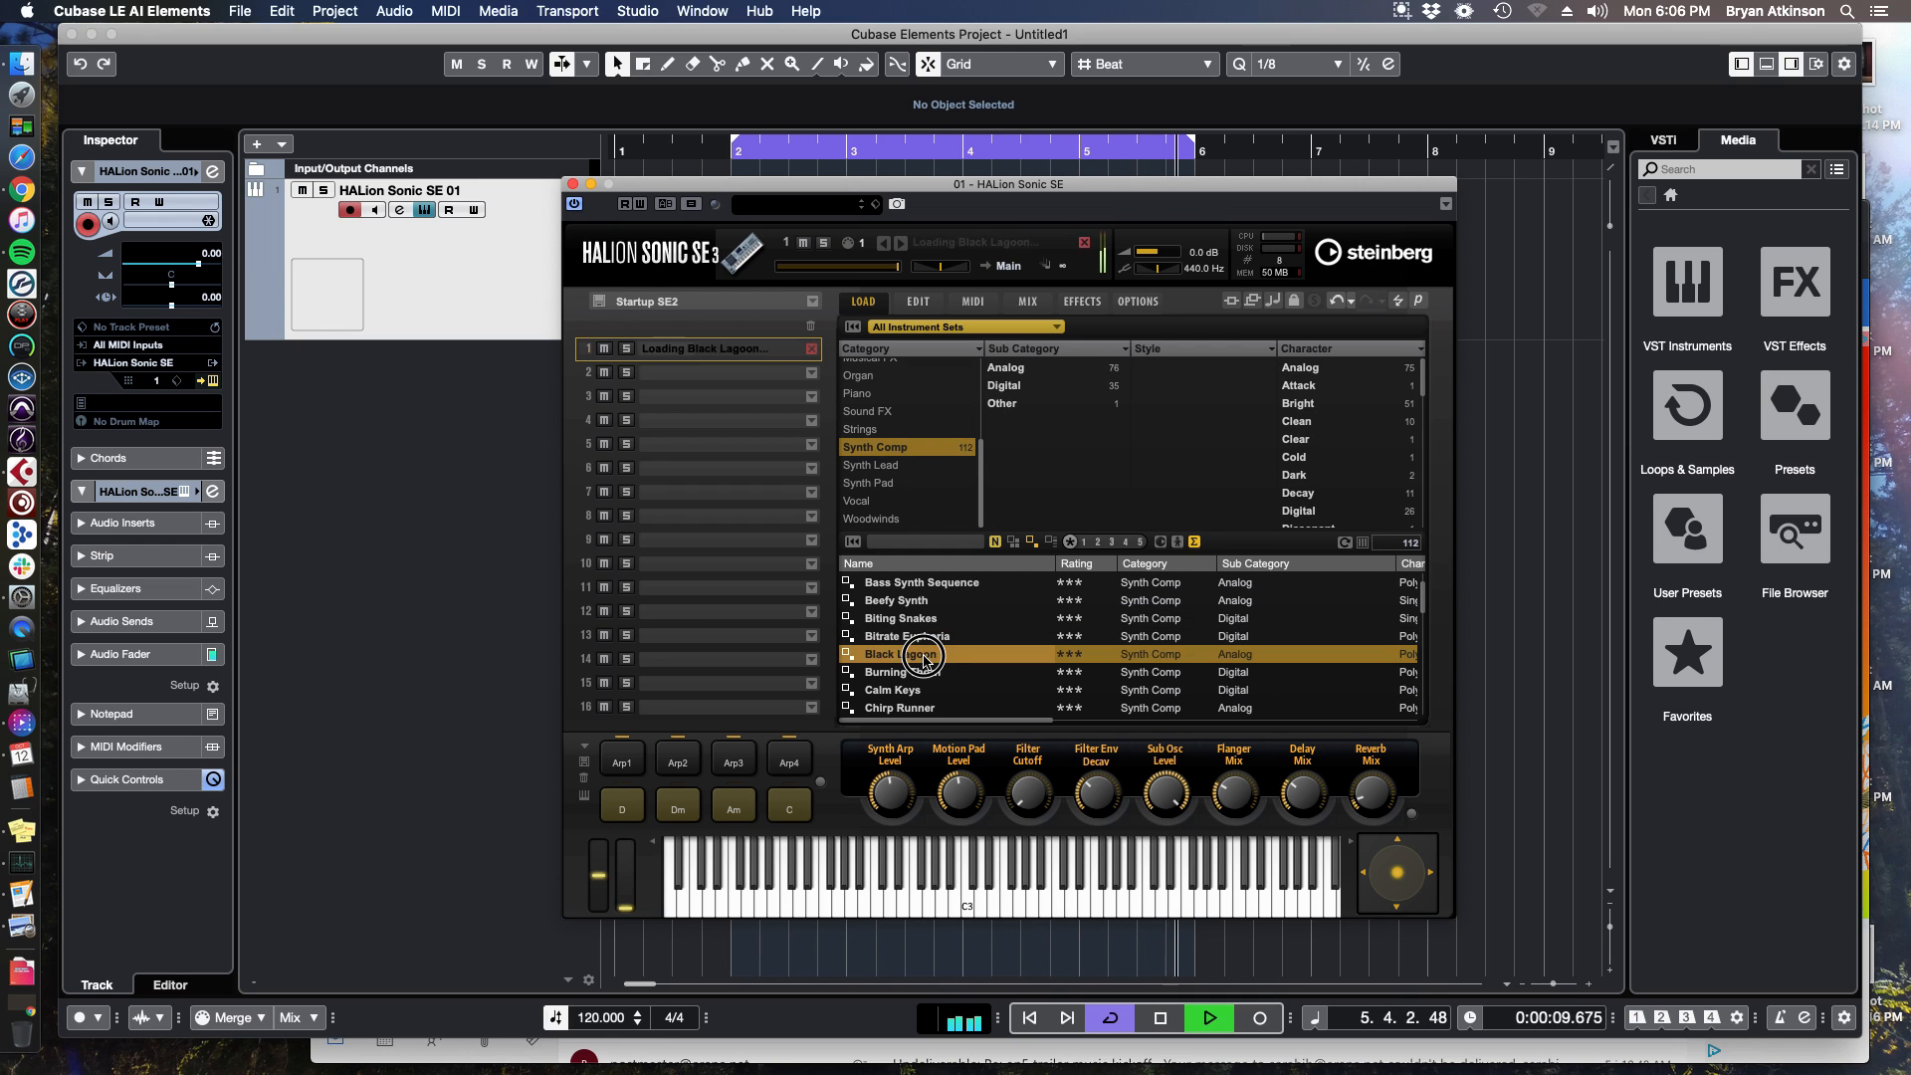
{"action": "key", "text": "space"}
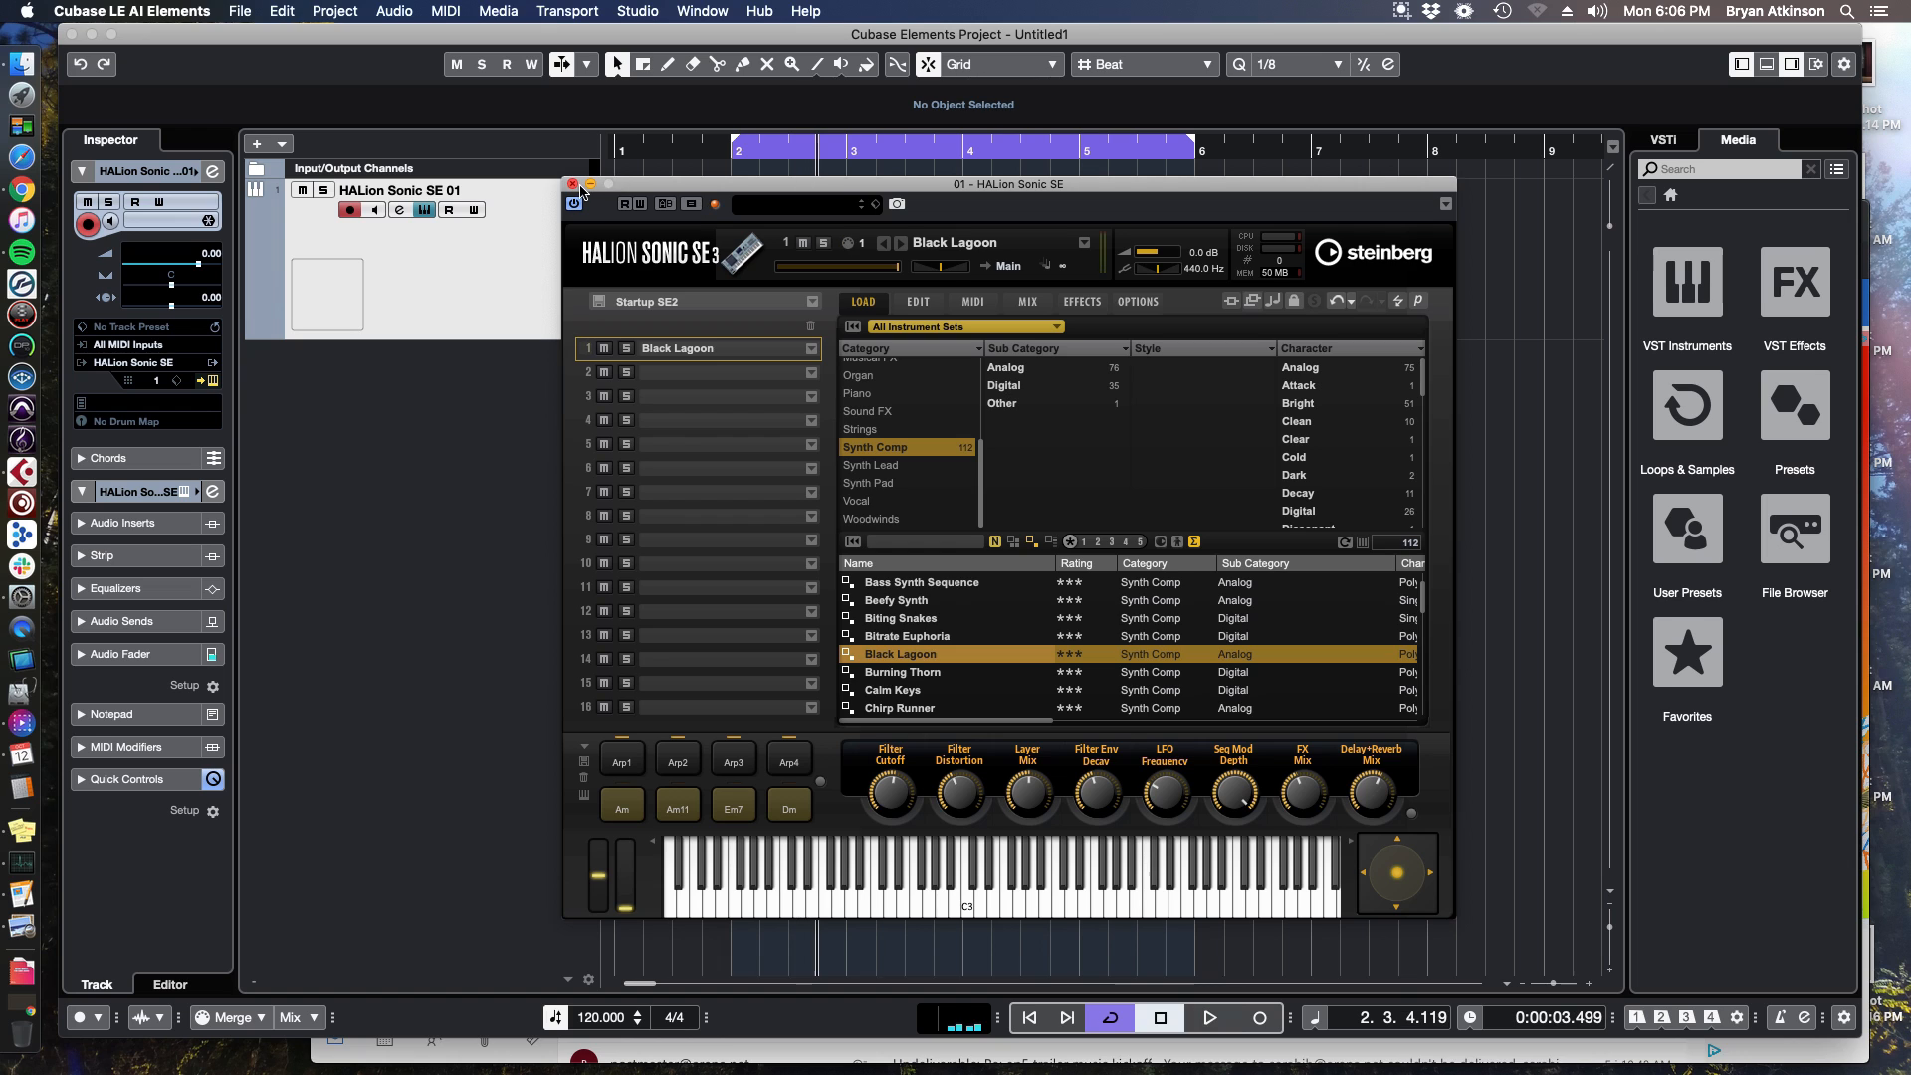
{"action": "left_click", "coordinate": [573, 185]}
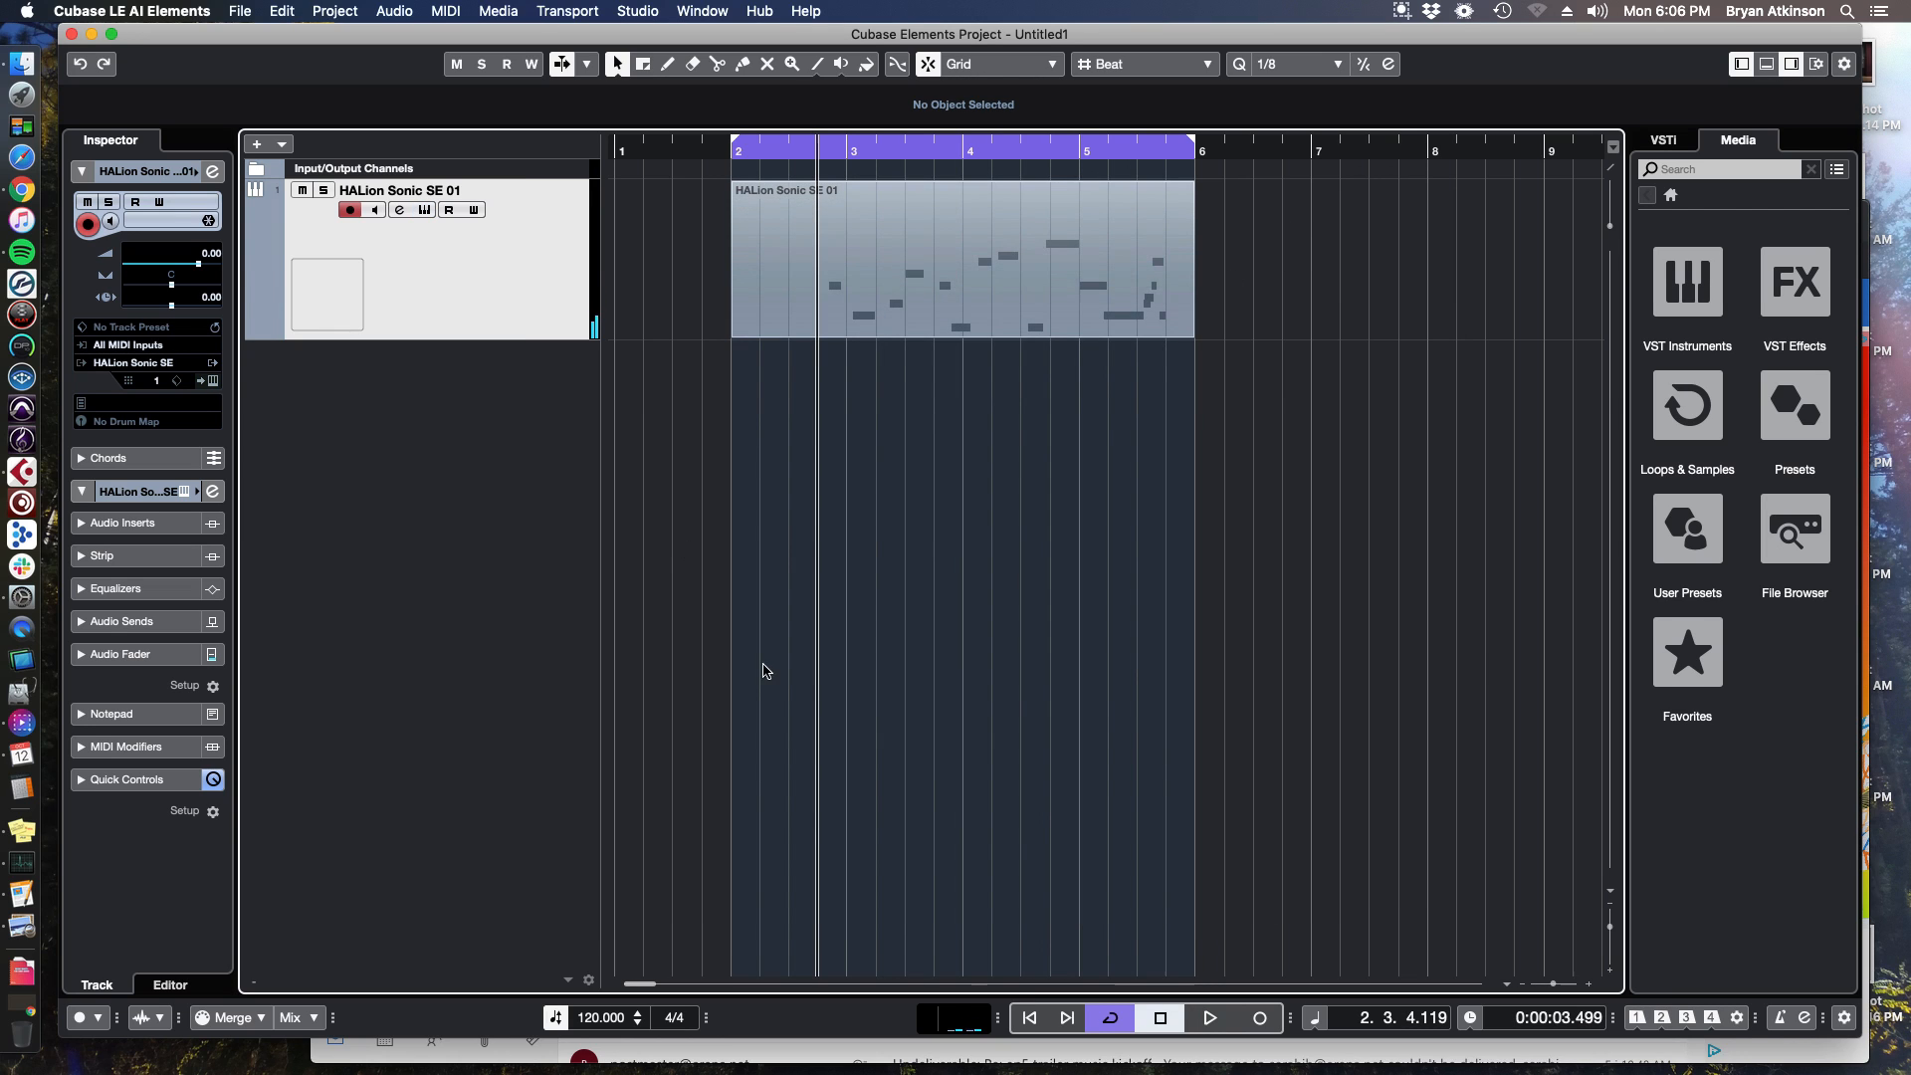
{"action": "left_click", "coordinate": [1402, 10]}
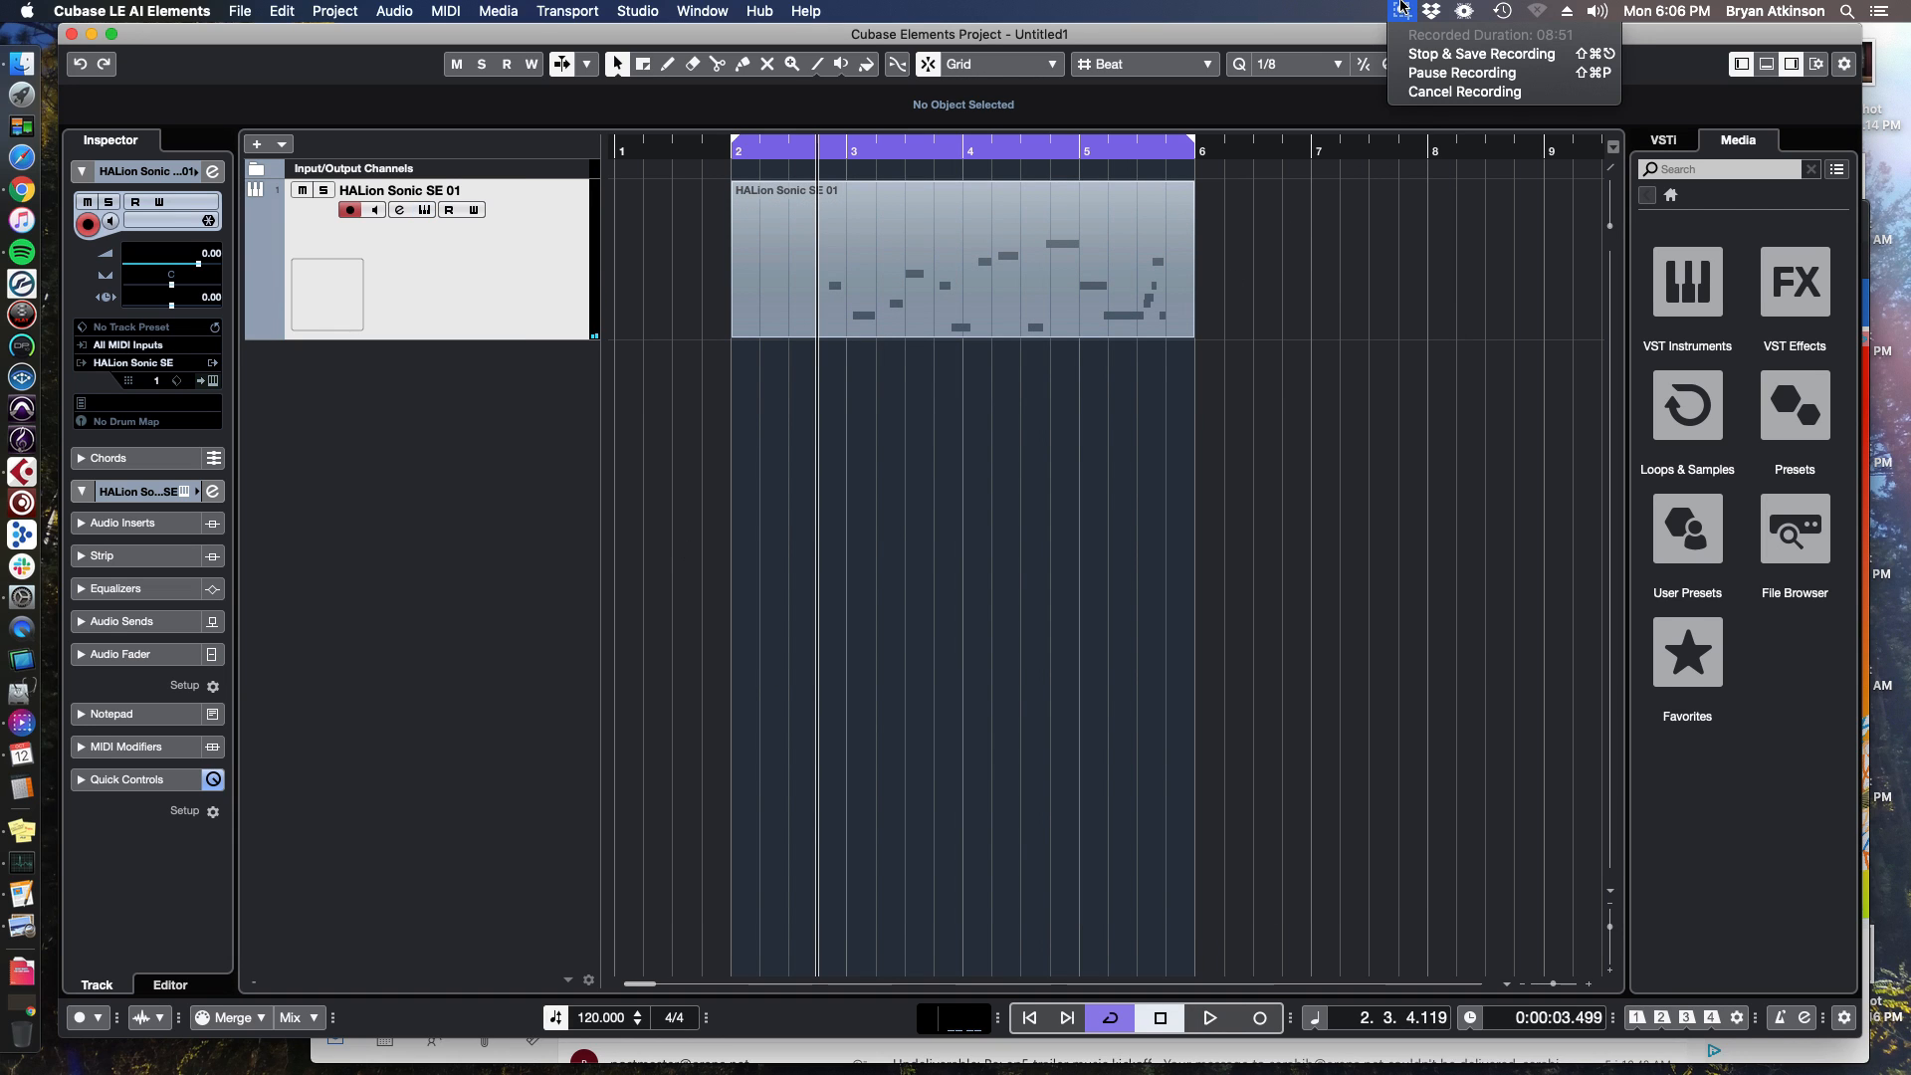